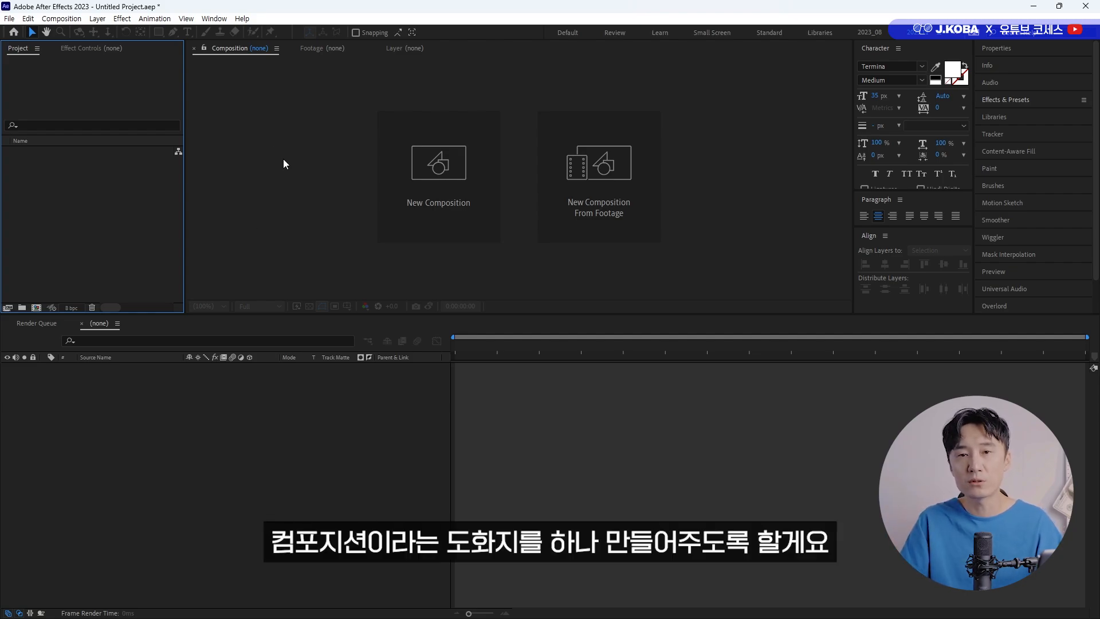
Create a composition named Motion with the Social Media Landscape HD 1920x1080 30 fps preset and a 10-second duration.
left_click(413, 211)
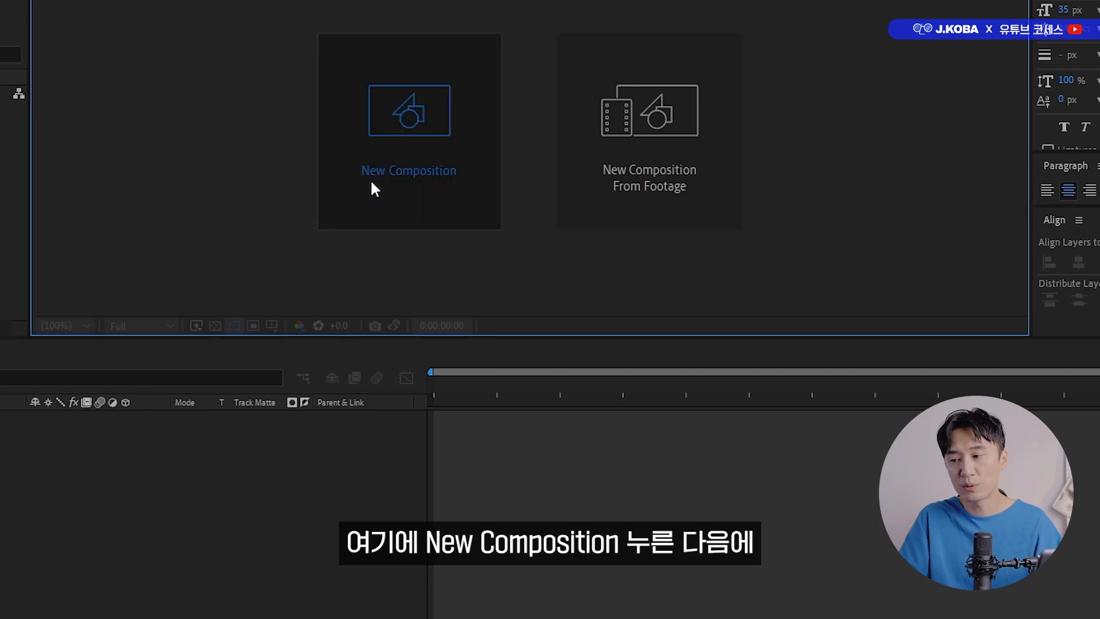
left_click_drag(792, 89, 579, 98)
type("Motion")
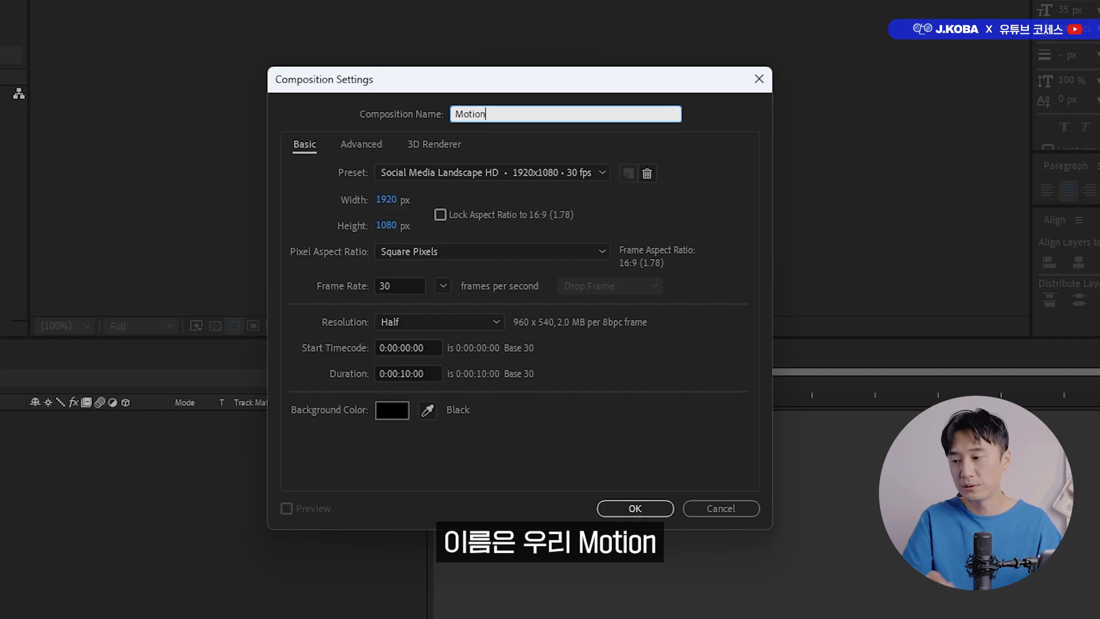
left_click(432, 174)
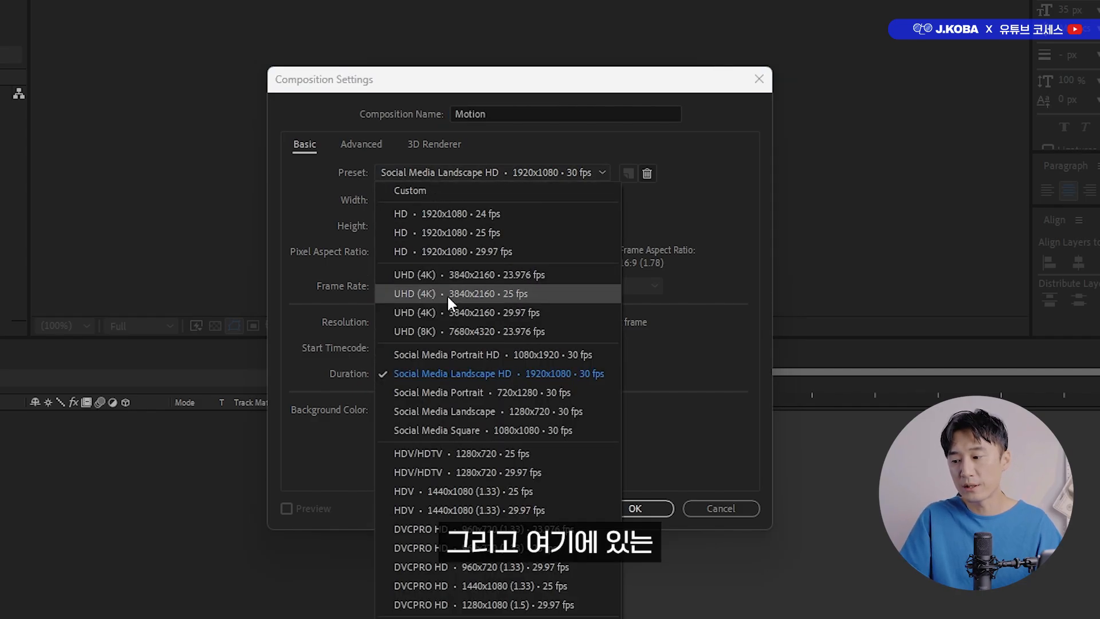
left_click(470, 376)
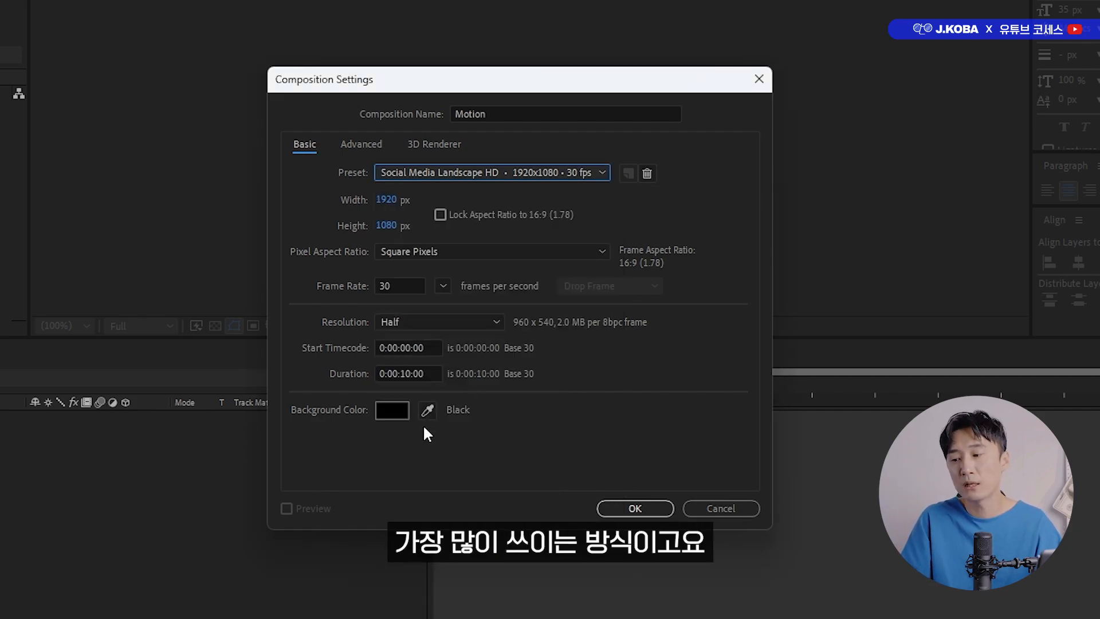
left_click(408, 374)
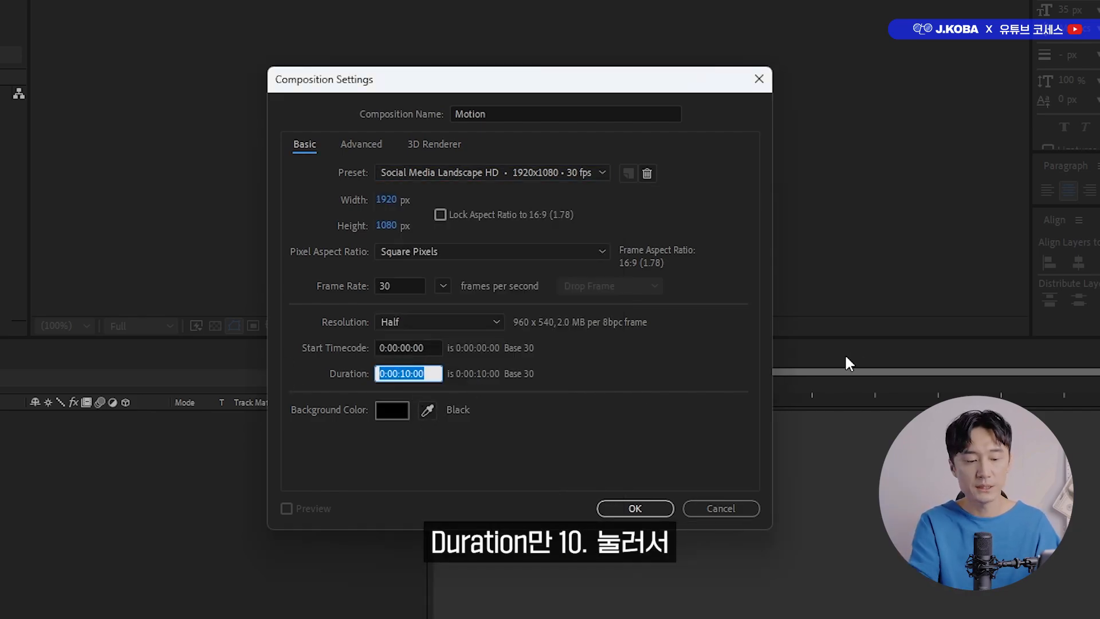
type("10.")
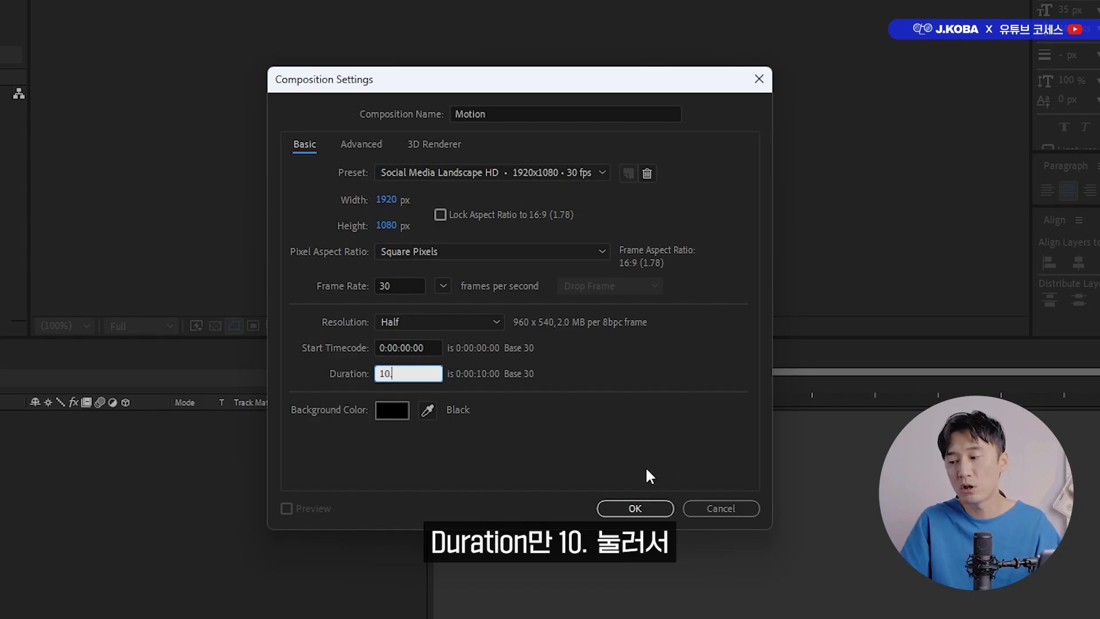
left_click(646, 469)
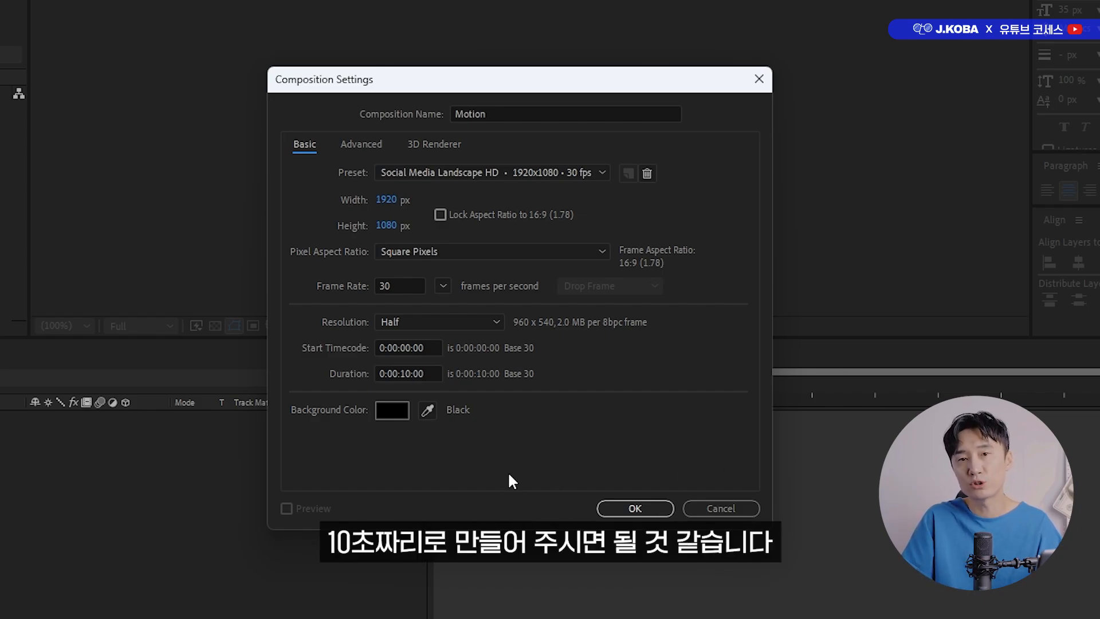
left_click(607, 508)
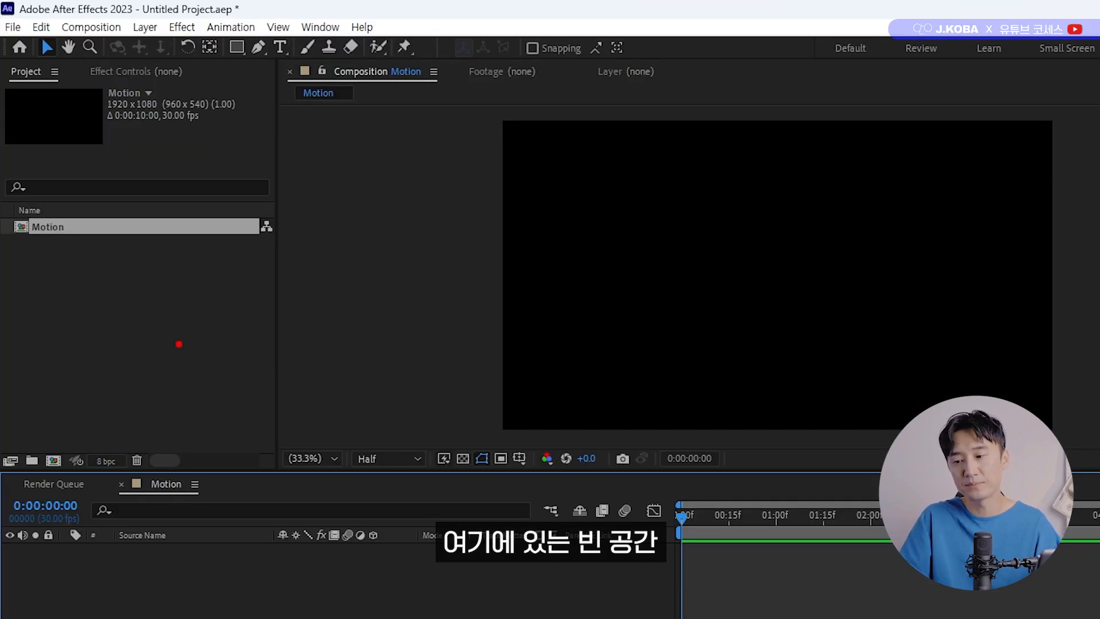
Import 존코바코세스_Chapter_4_예제.psd as Composition - Retain Layer Sizes with editable layer styles.
left_click(155, 352)
double_click(154, 352)
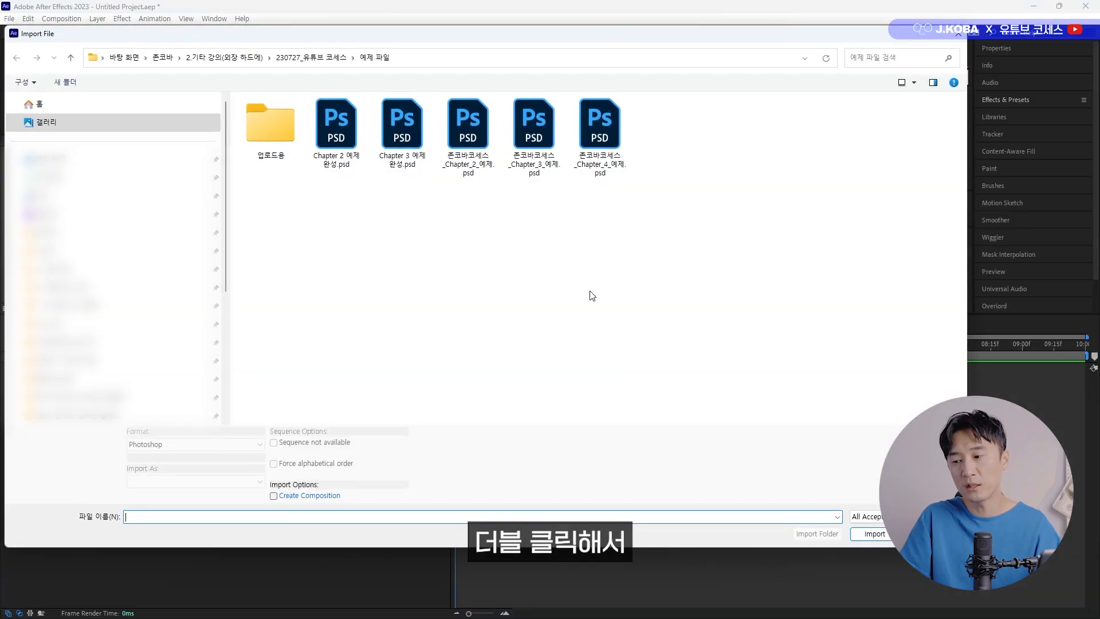
left_click(898, 191)
double_click(897, 191)
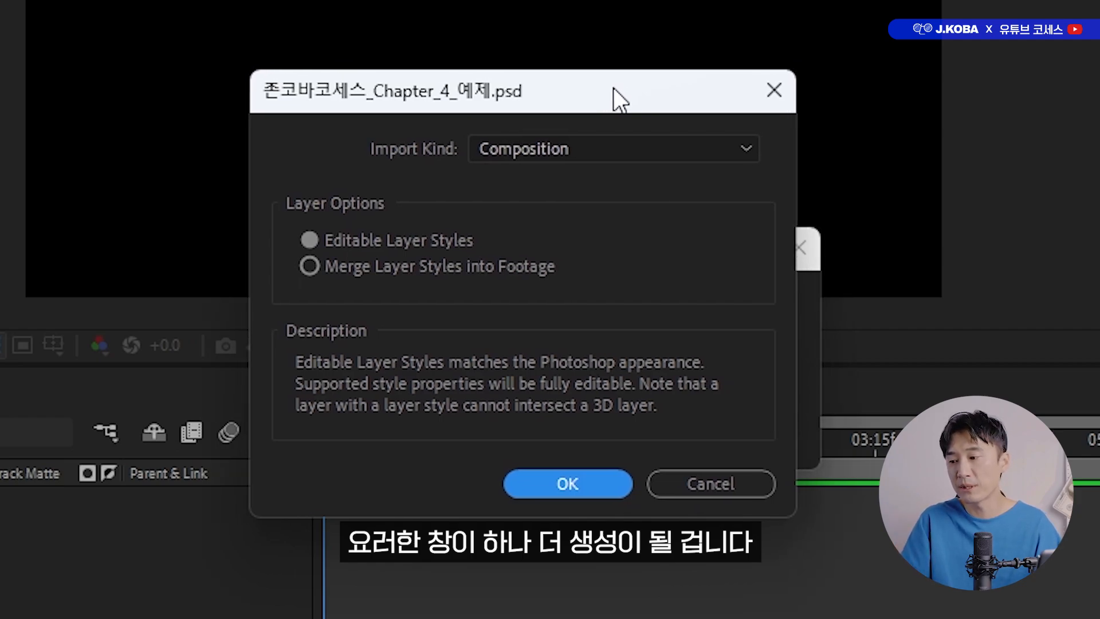
left_click(583, 150)
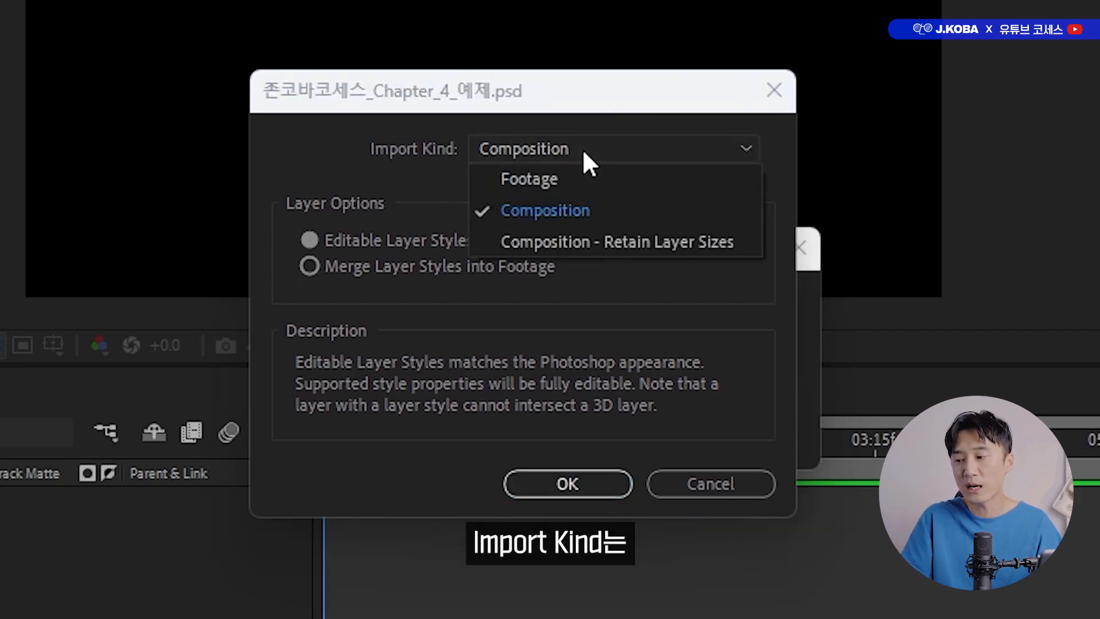
left_click(582, 243)
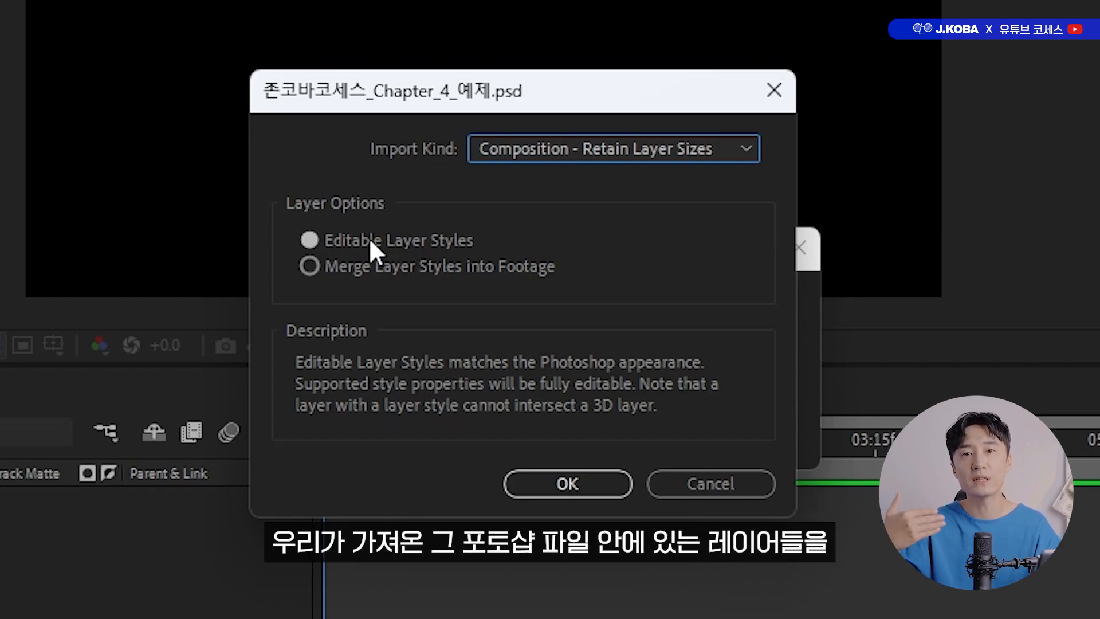
left_click(534, 480)
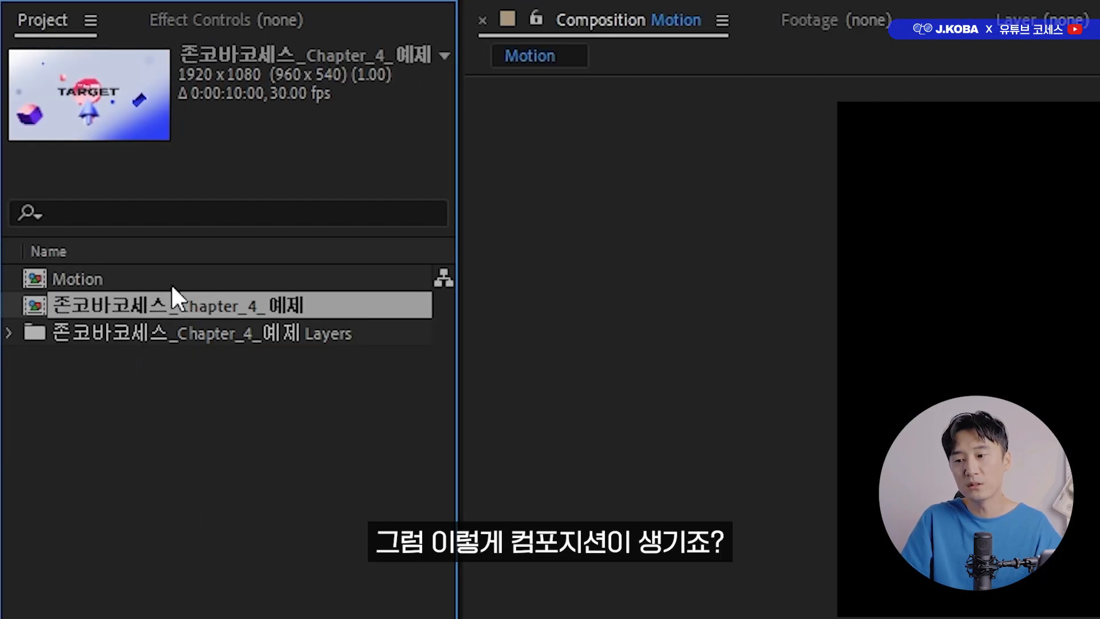
Open the imported 존코바코세스_Chapter_4_예제 composition and look through its layers.
double_click(178, 304)
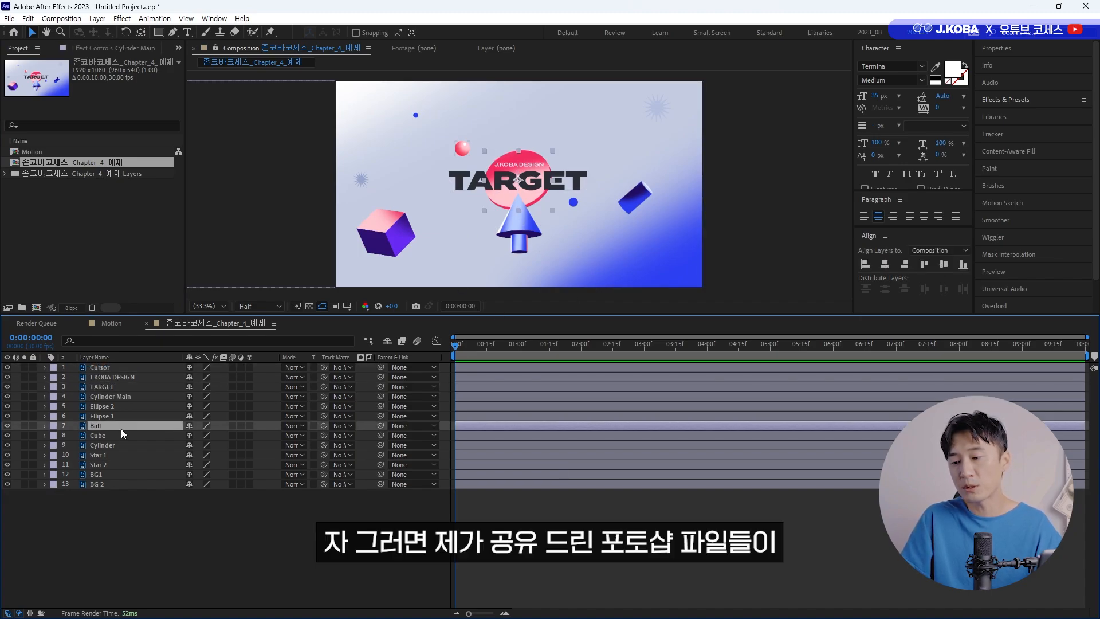
left_click(121, 484)
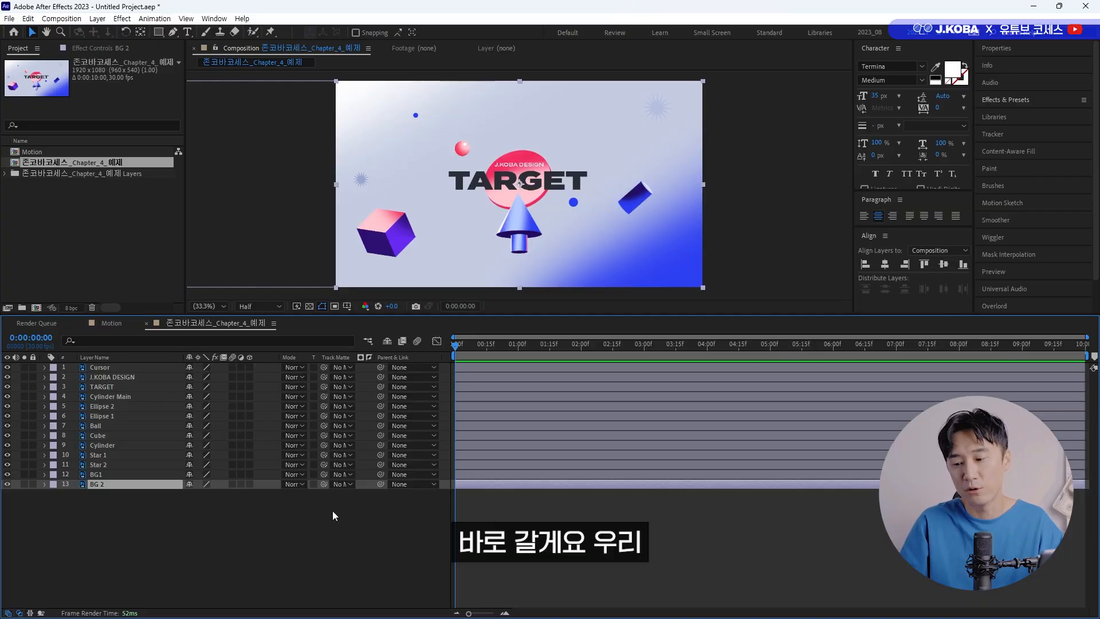
left_click(107, 387)
Reposition the Cursor layer's anchor point on the arrow and set a Position keyframe at 0 seconds.
left_click(108, 367)
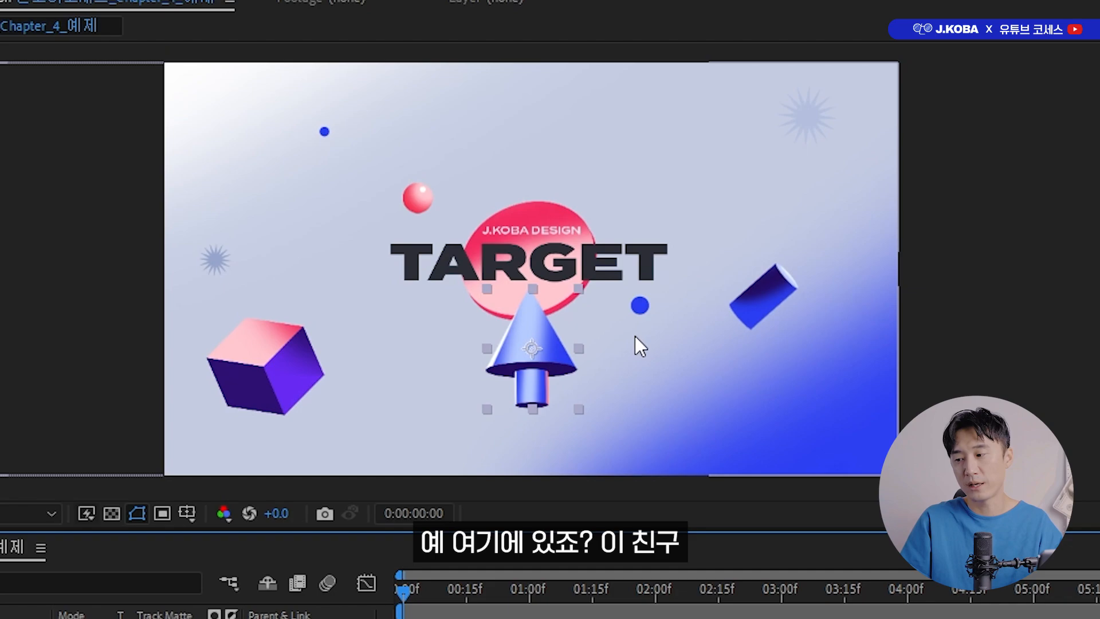
left_click_drag(554, 349, 530, 336)
key("y")
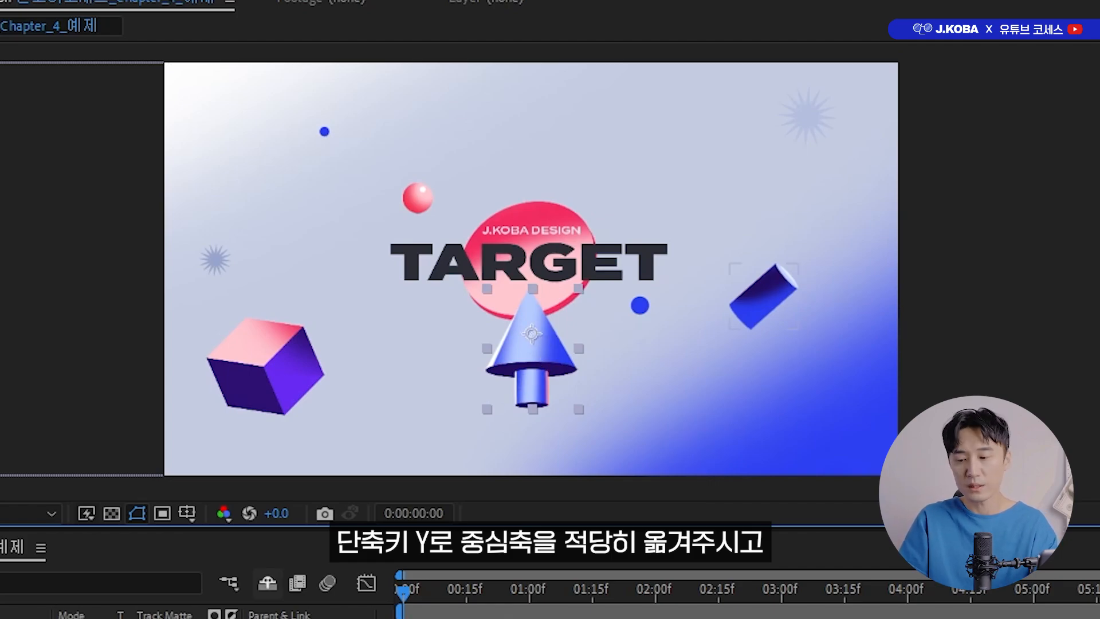
key("p")
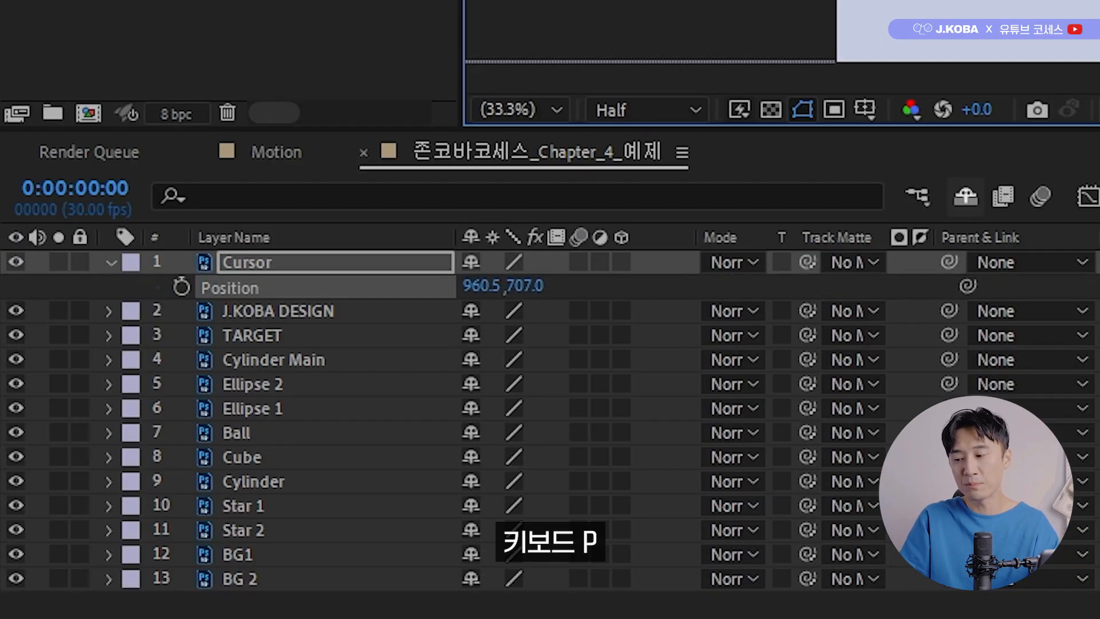
left_click(188, 286)
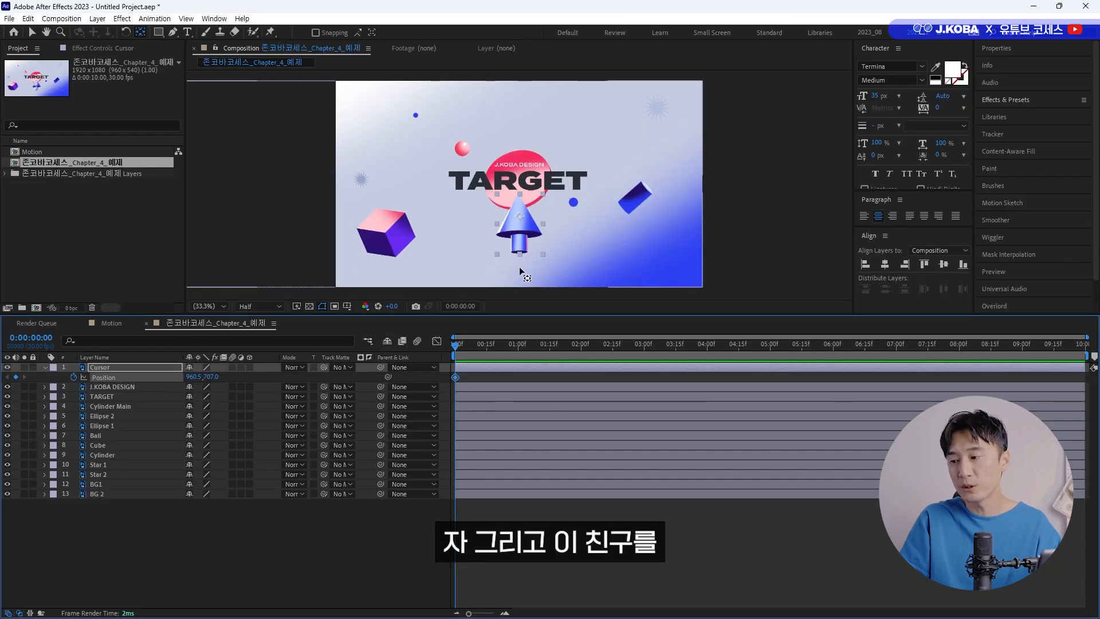
Animate the Cursor's position from 960.5, 1223 below the frame at 0 seconds to 960.5, 596 over the title at 1 second.
key("v")
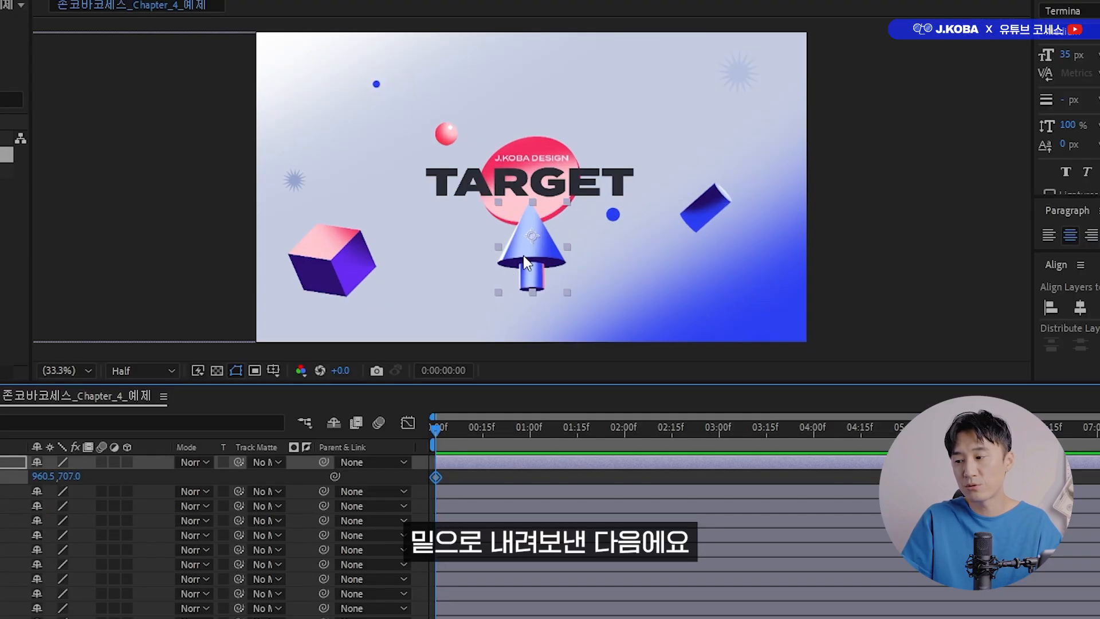
left_click_drag(518, 233, 518, 331)
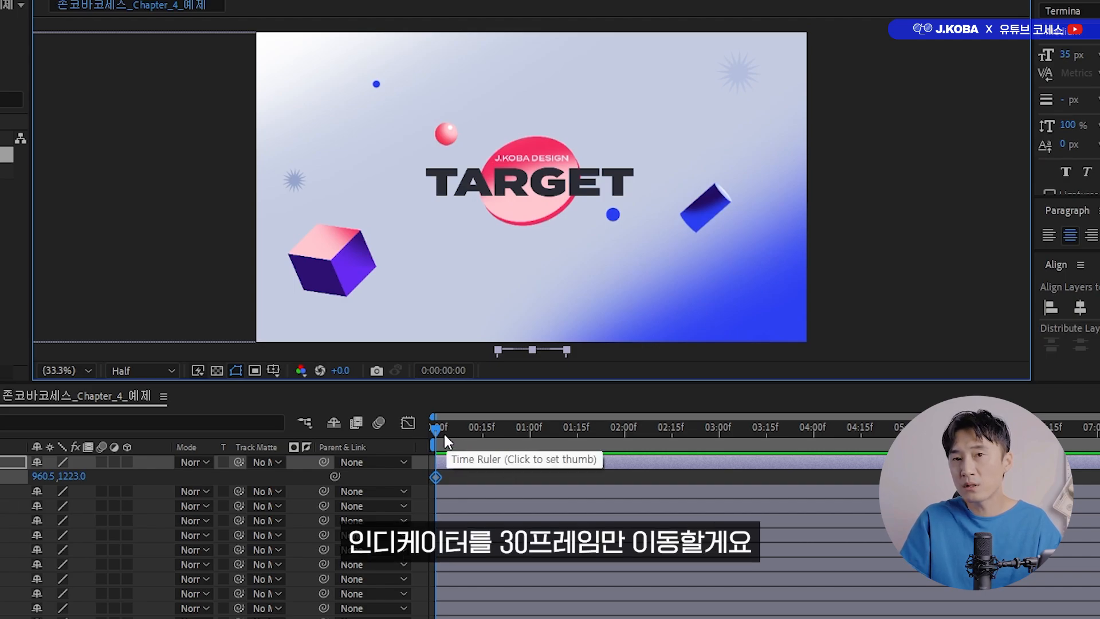
left_click_drag(444, 428, 528, 452)
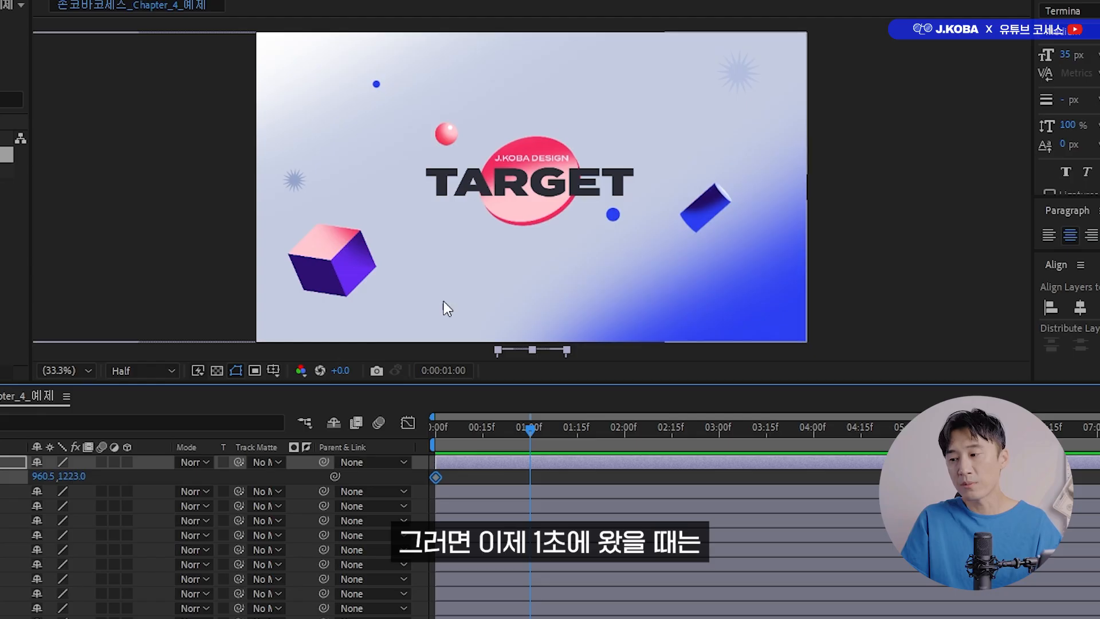
left_click_drag(558, 348, 544, 174)
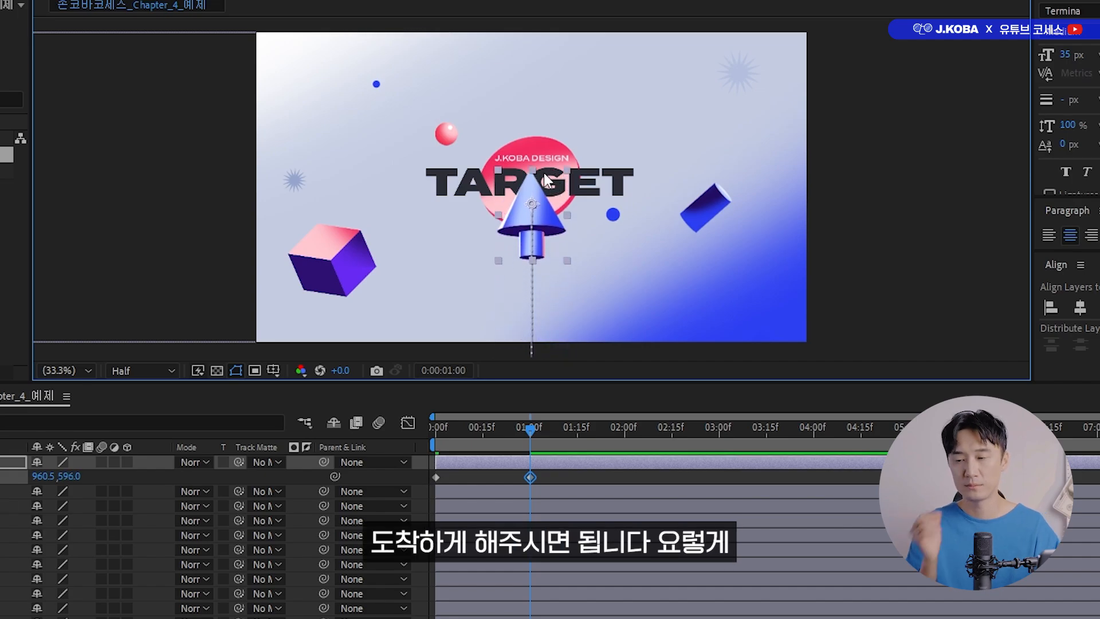
Set the end of the work area at 0:00:04:01 and preview the Cursor's movement from the start.
key("space")
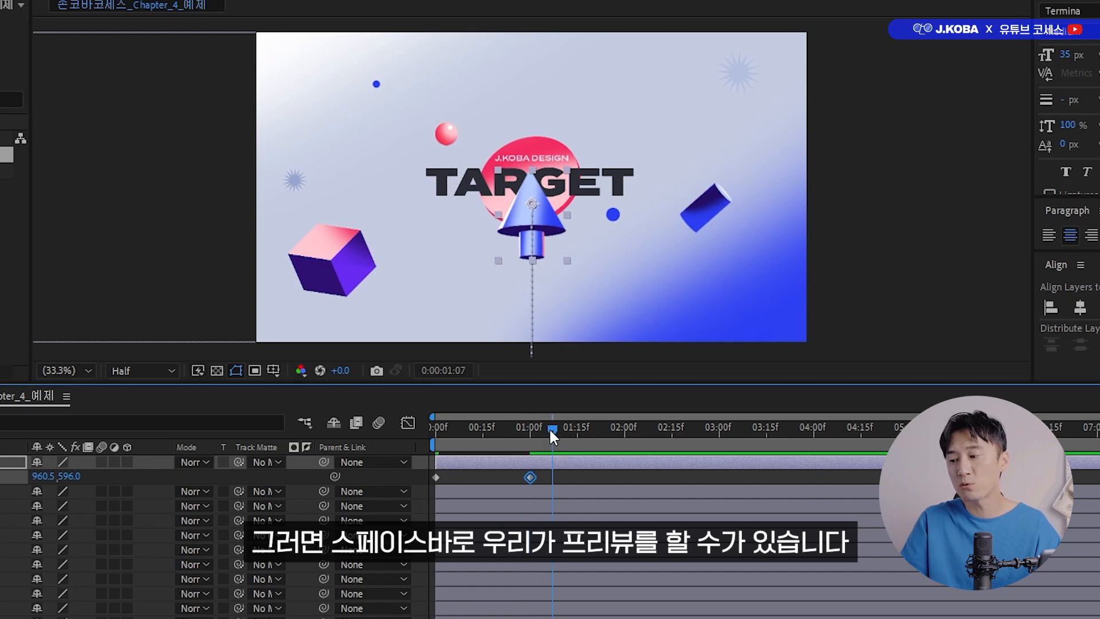
left_click_drag(716, 441, 818, 428)
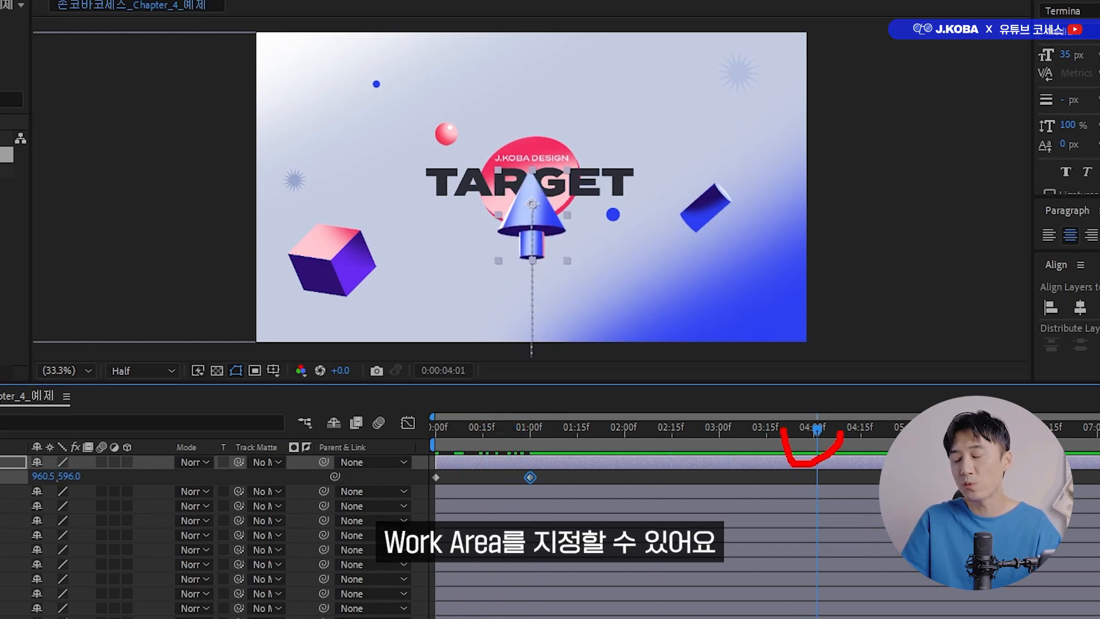
left_click_drag(818, 432, 427, 478)
key("space")
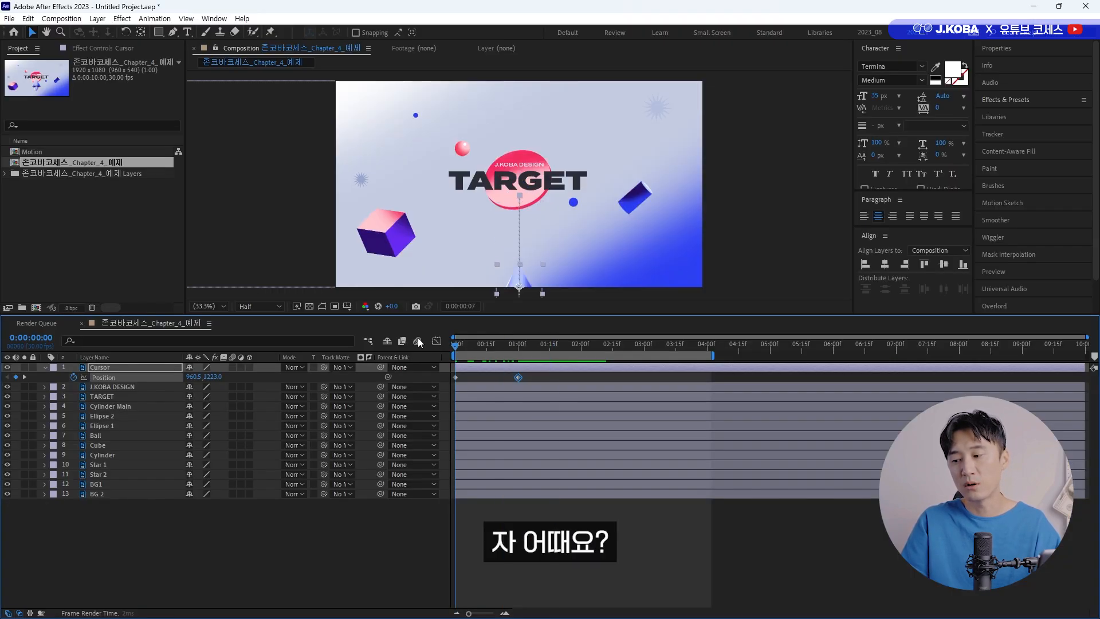
key("space")
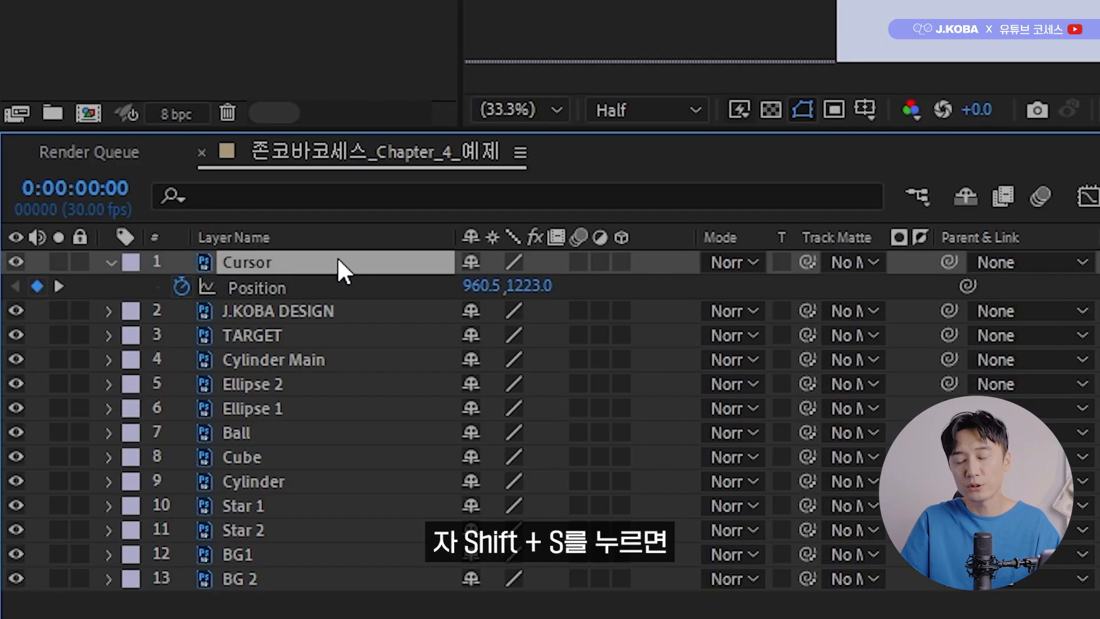
Keyframe the Cursor's Scale at 100% at 0 seconds and 30% at 1 second, and preview the animation.
key("shift+s")
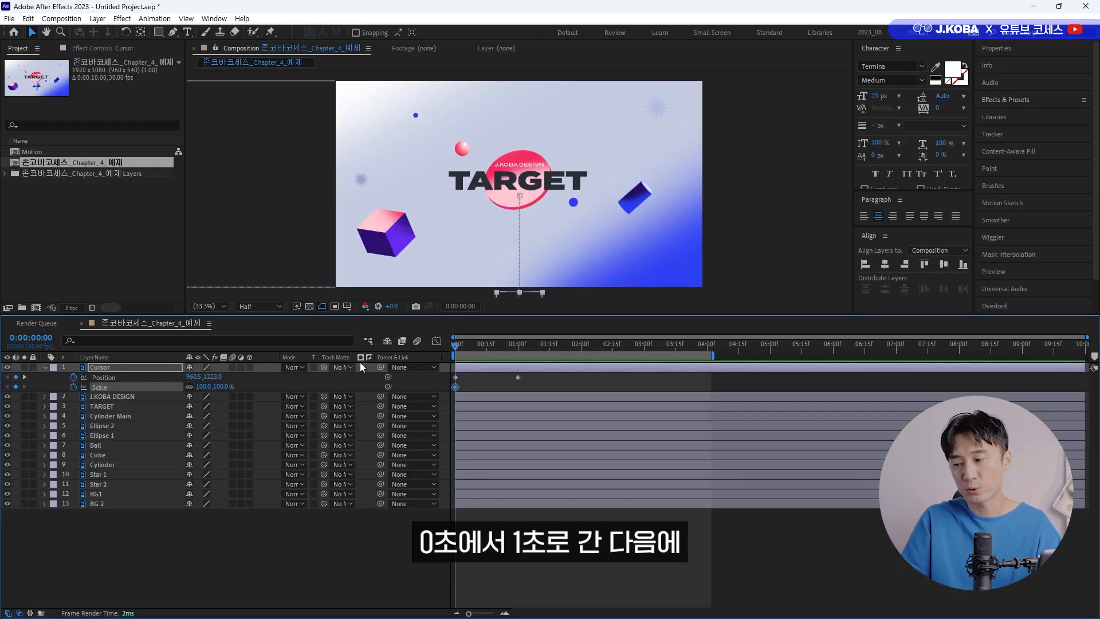
left_click_drag(489, 344, 518, 351)
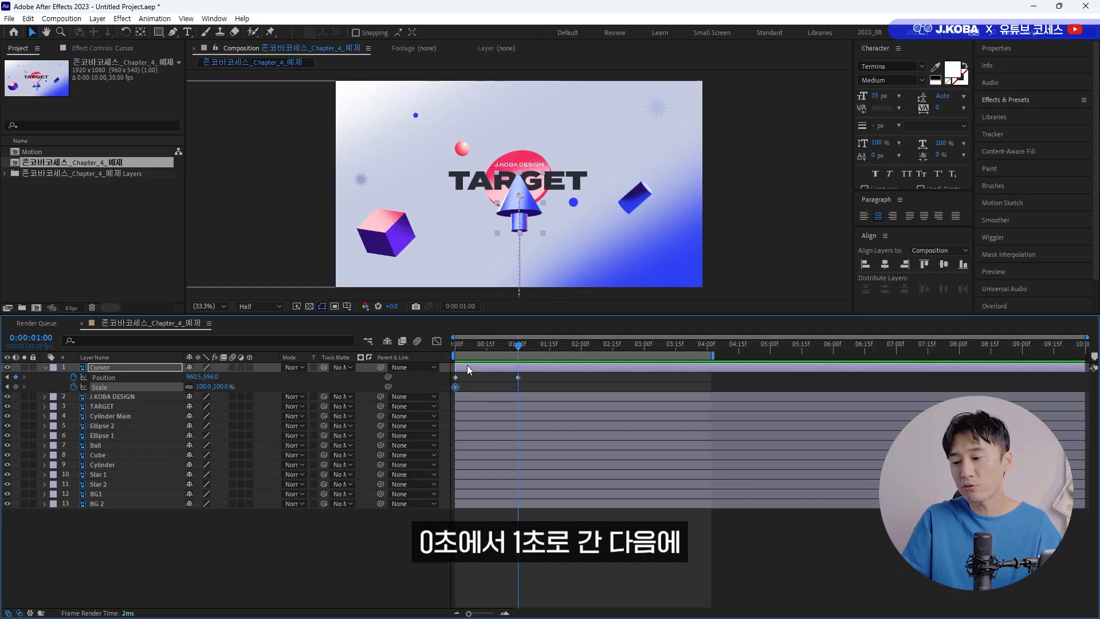
left_click(204, 387)
type("30")
key("Return")
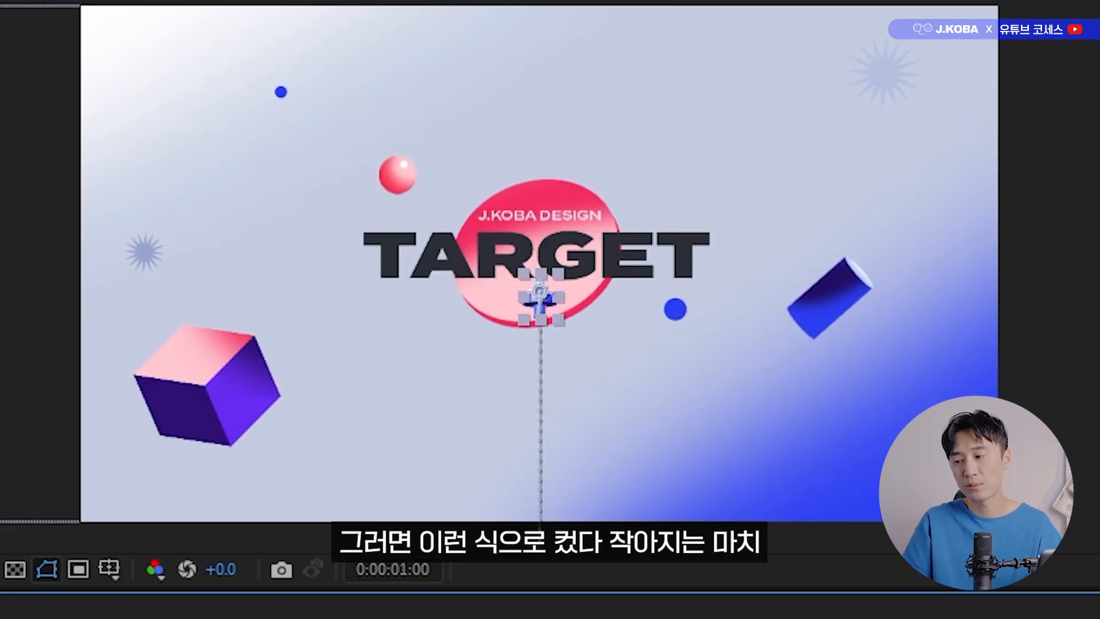
left_click_drag(518, 346, 454, 346)
key("space")
key("space")
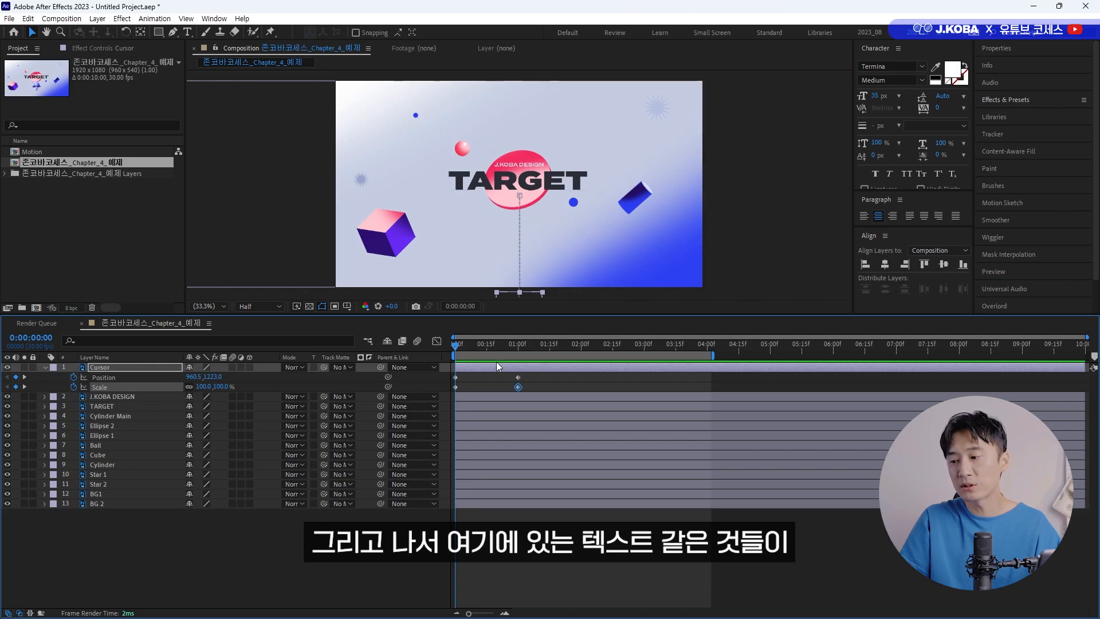
Shift the layers from J.KOBA DESIGN through Cylinder so their clips start at 1 second, and preview the result.
left_click_drag(467, 344, 518, 348)
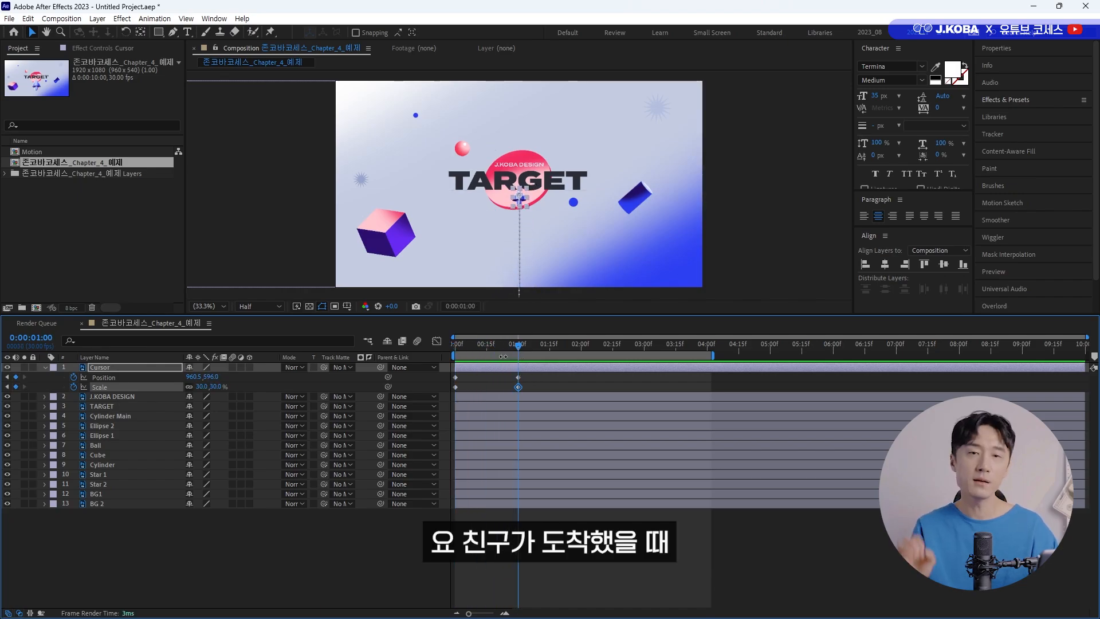
left_click(122, 397)
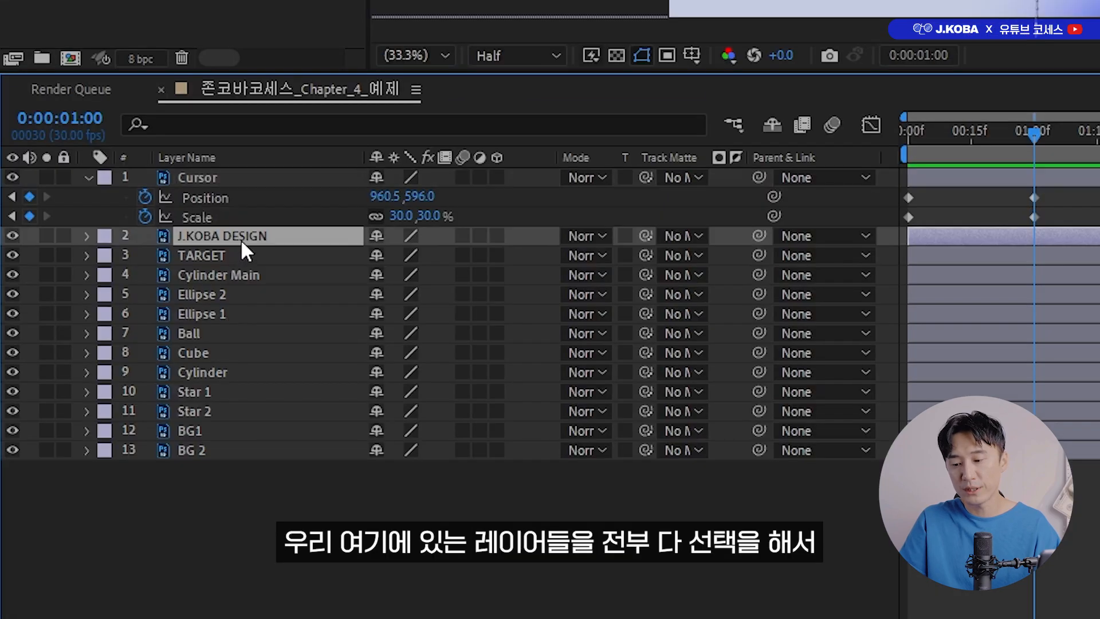
left_click(235, 331, "shift")
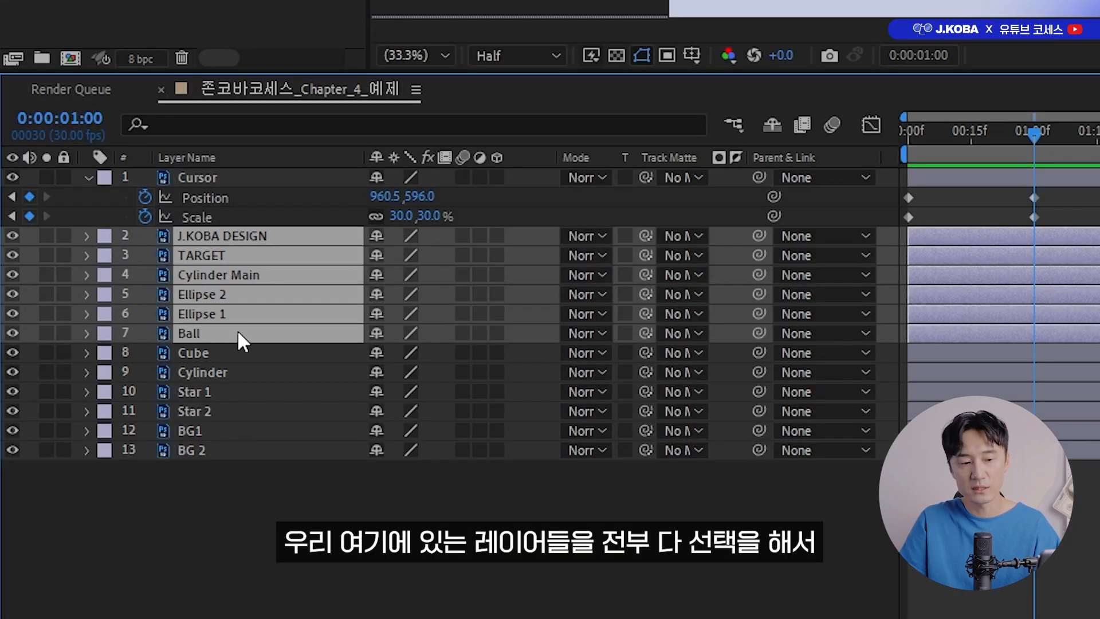
left_click(242, 351, "shift")
left_click(248, 373, "shift")
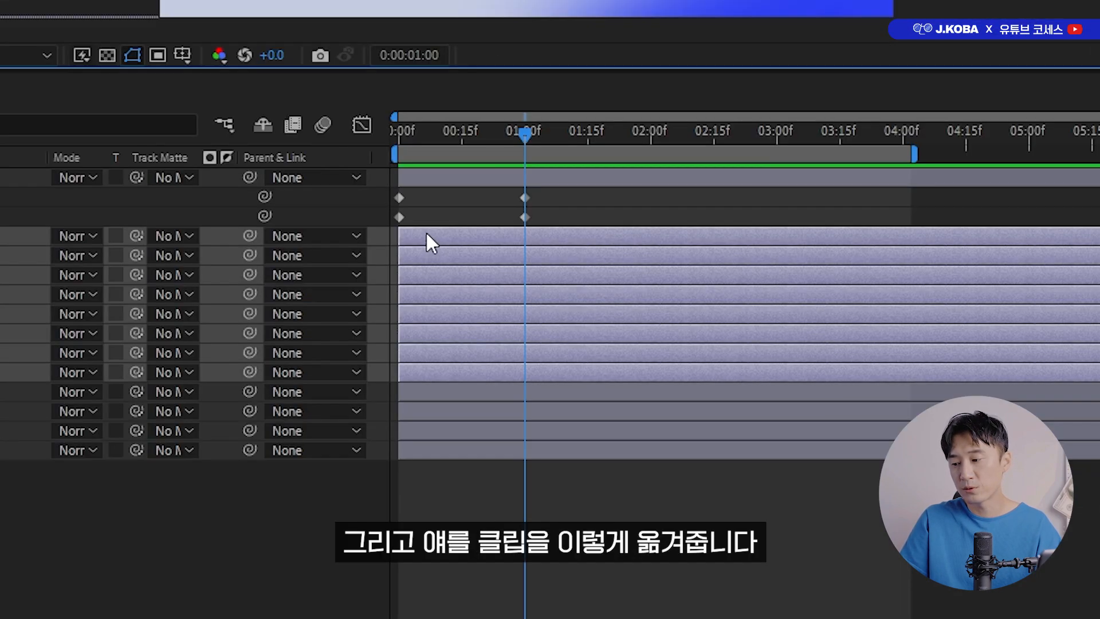
left_click_drag(427, 234, 553, 236)
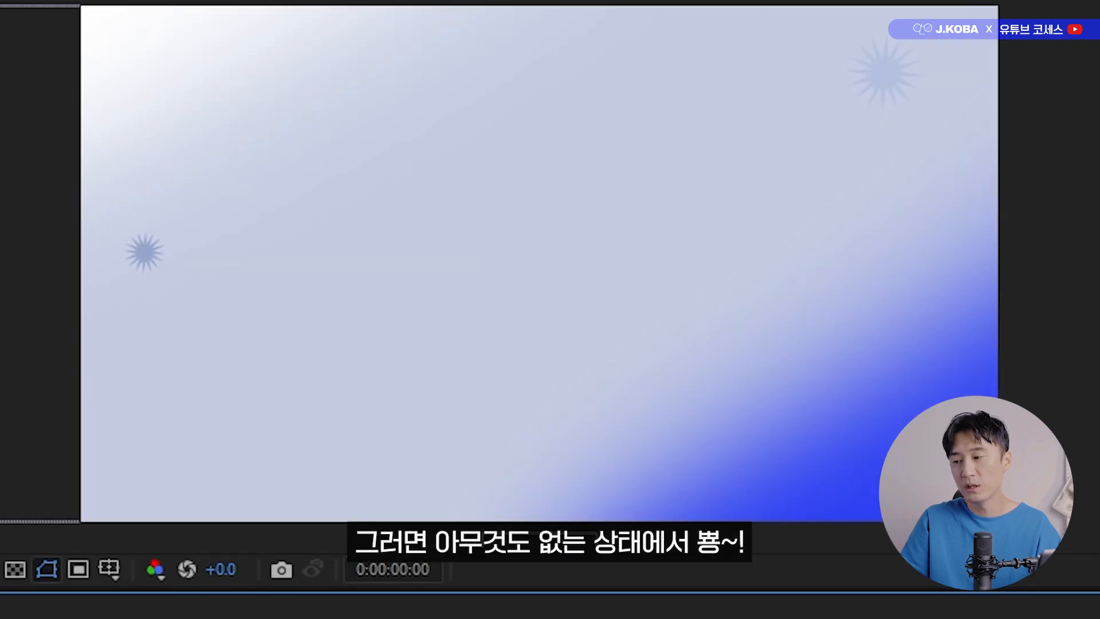
key("space")
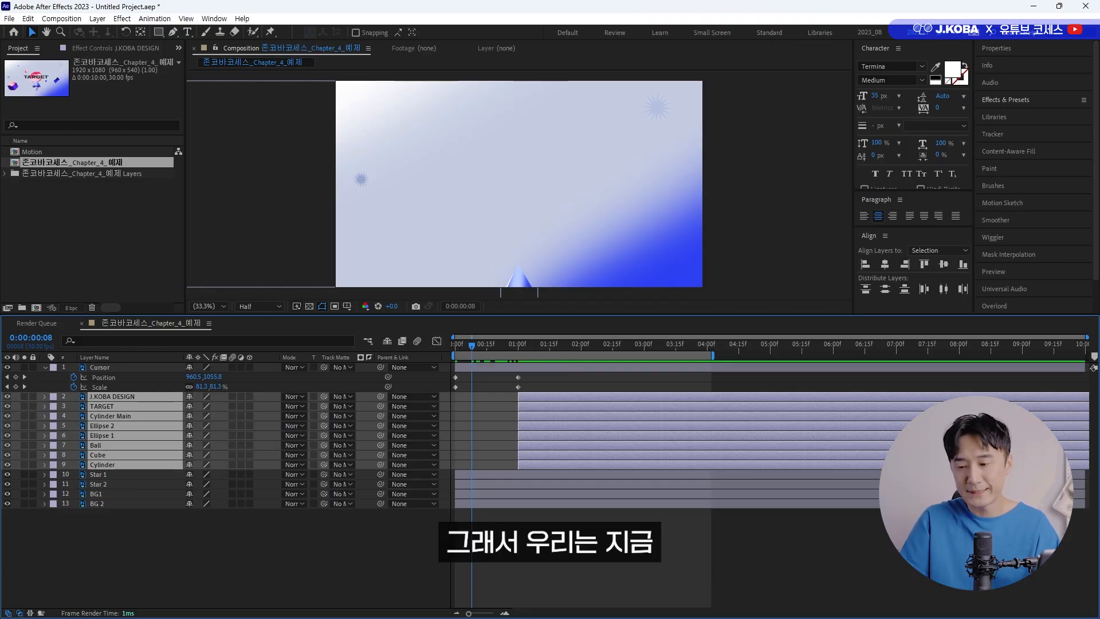
Set the outgoing velocity influence of both Cursor Position keyframes to 100%.
left_click(301, 528)
left_click(106, 367)
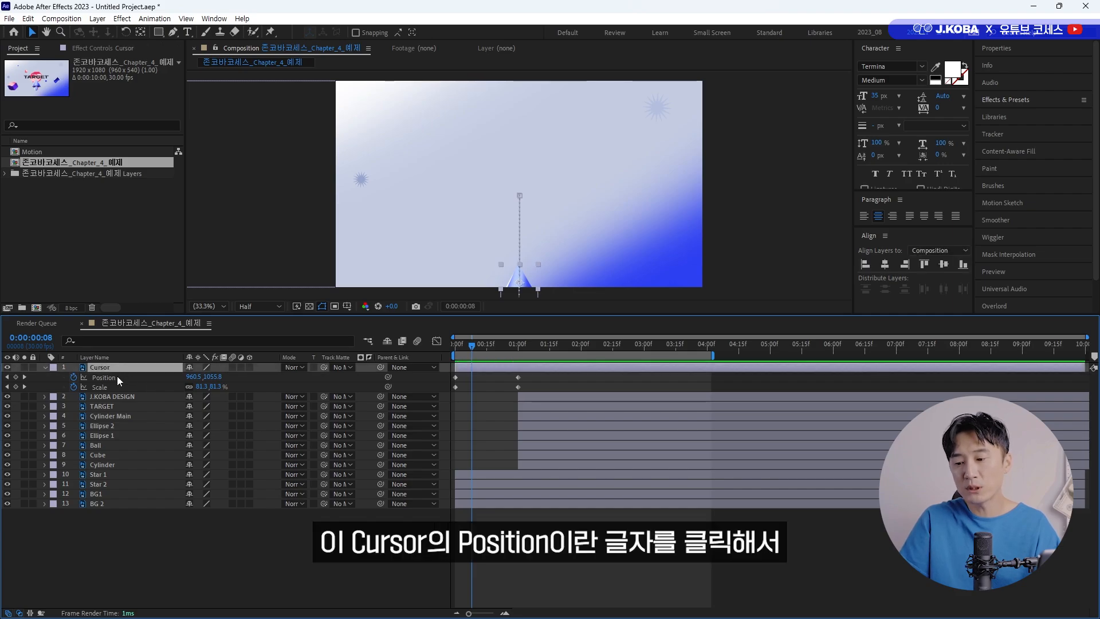
left_click(116, 376)
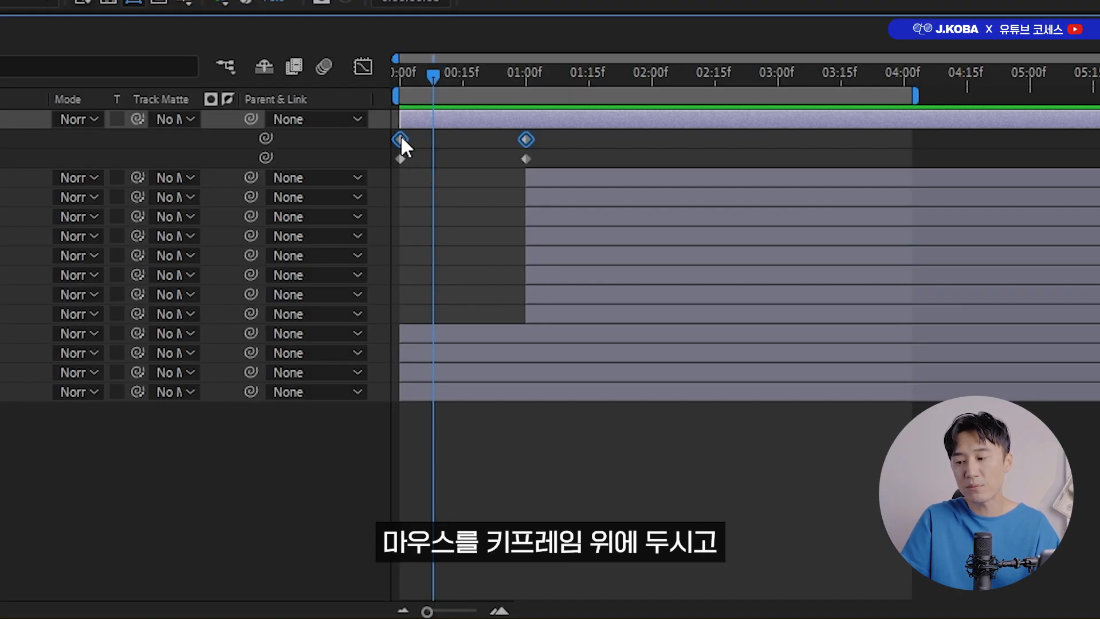
right_click(456, 377)
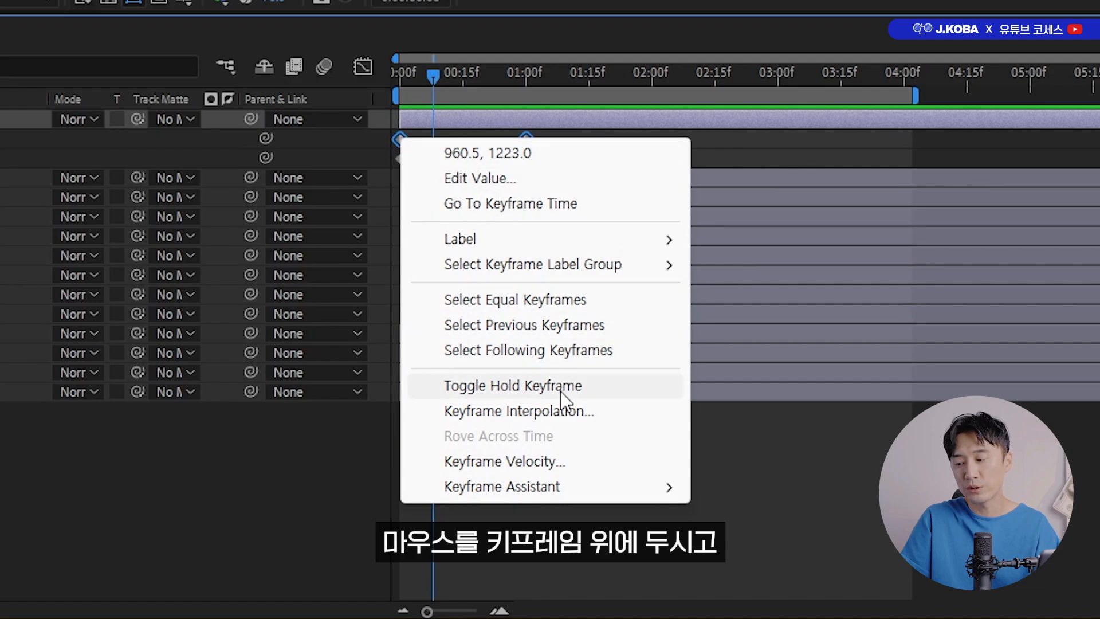
left_click(499, 462)
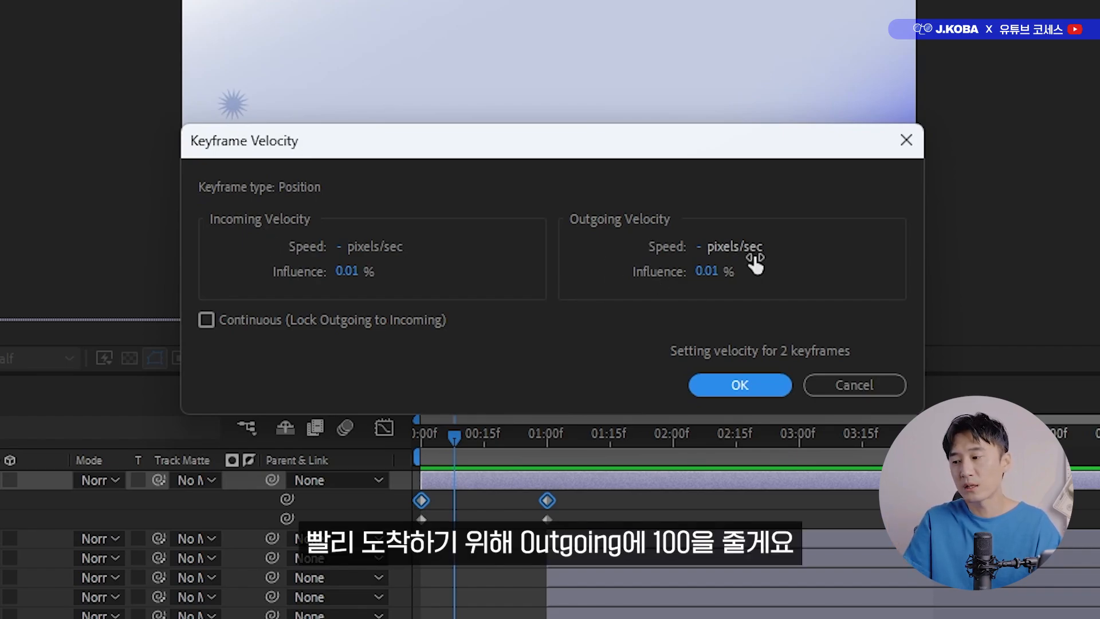
left_click(700, 281)
type("100")
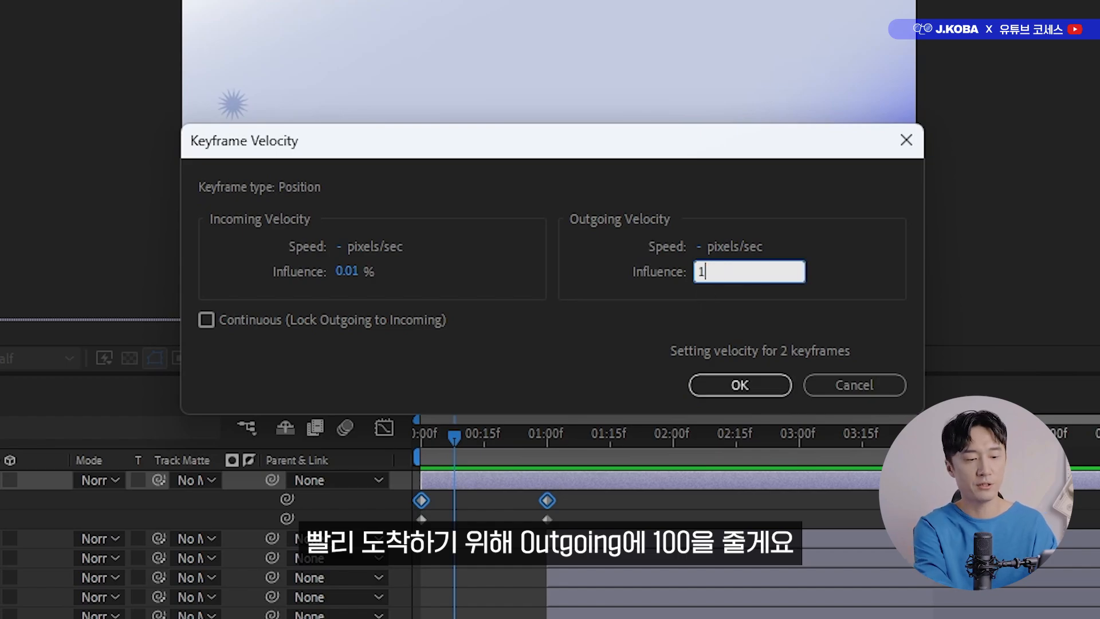
key("Return")
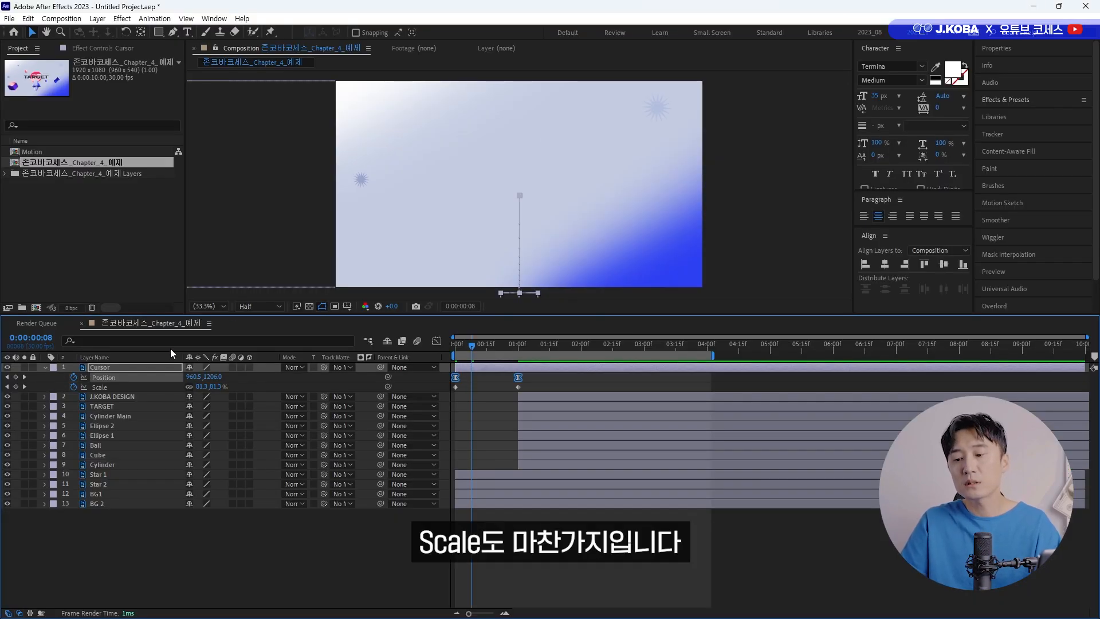
Set the outgoing velocity influence of both Cursor Scale keyframes to 100% and preview the animation from 0 seconds.
left_click(116, 387)
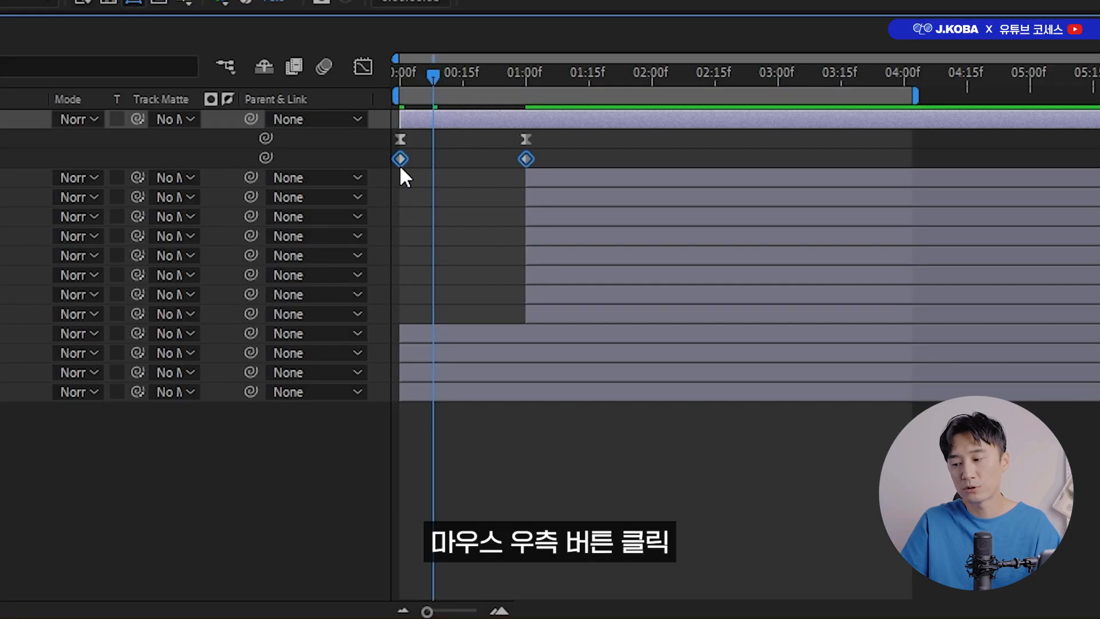
right_click(455, 387)
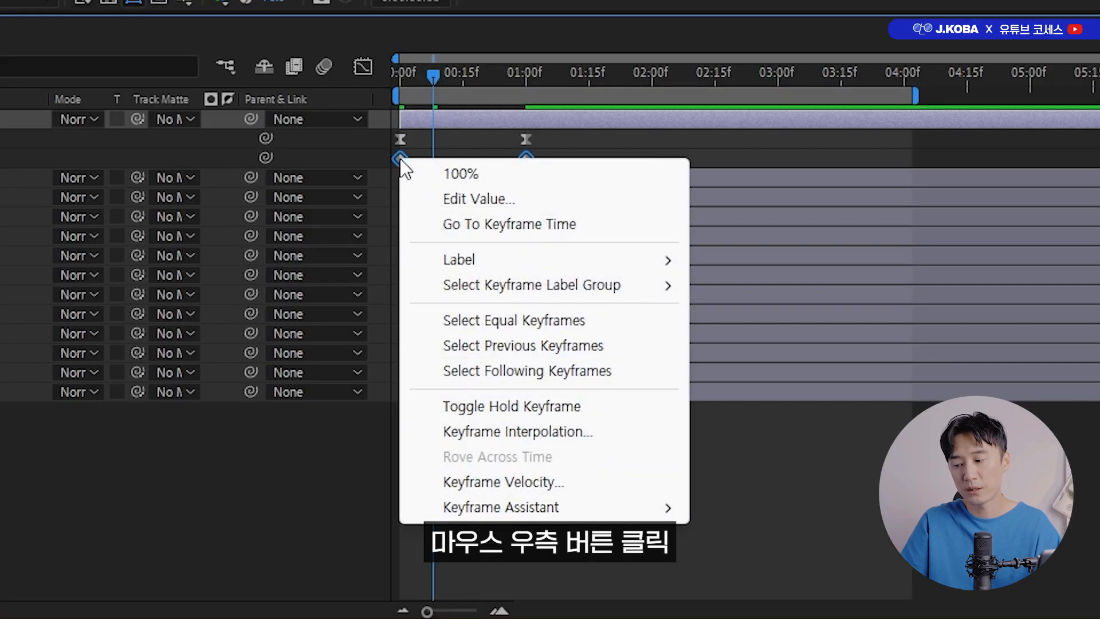
left_click(452, 482)
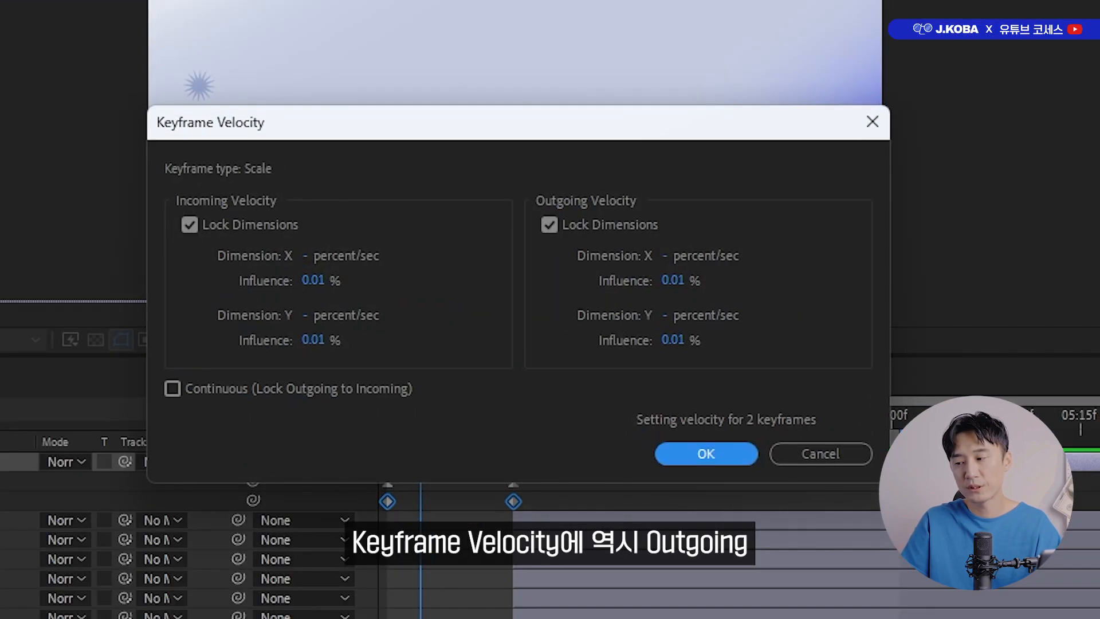
left_click(675, 280)
type("100")
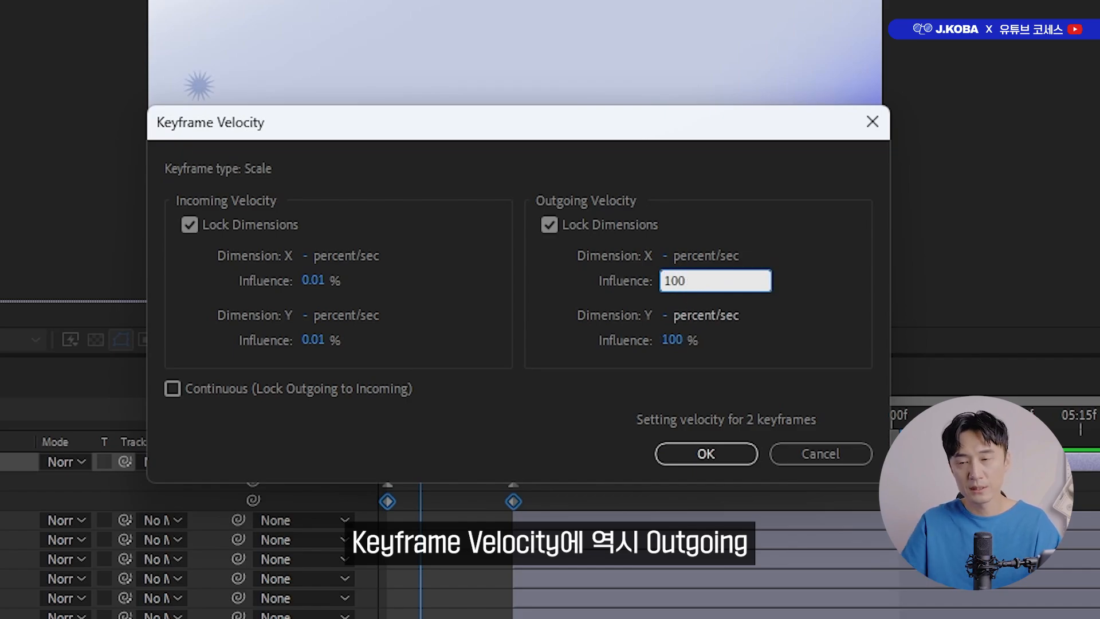
left_click(718, 452)
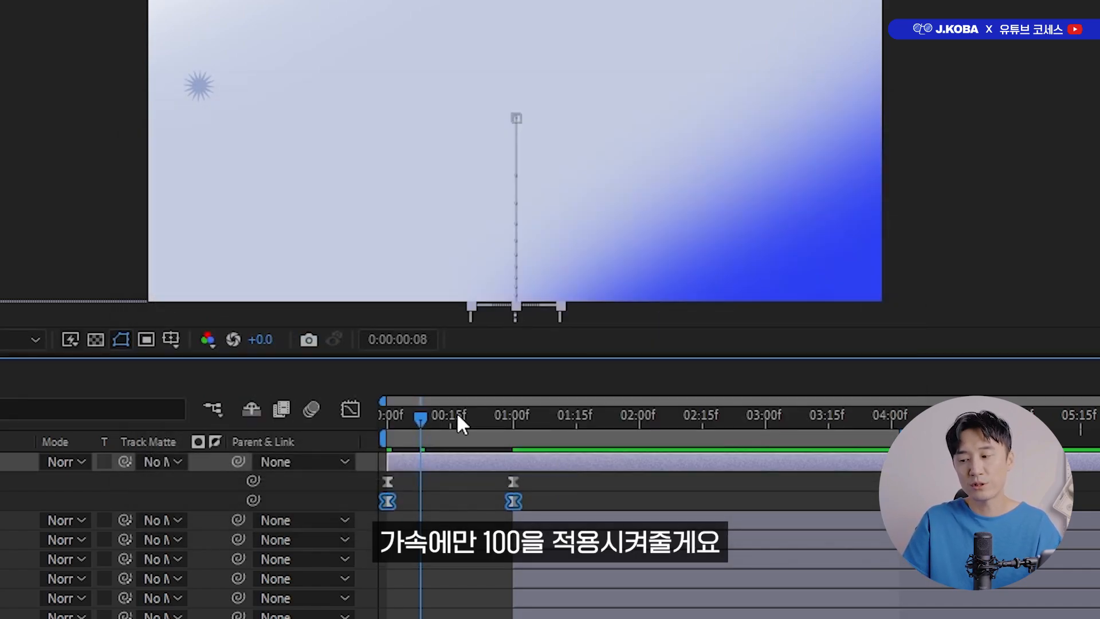
left_click_drag(457, 414, 384, 427)
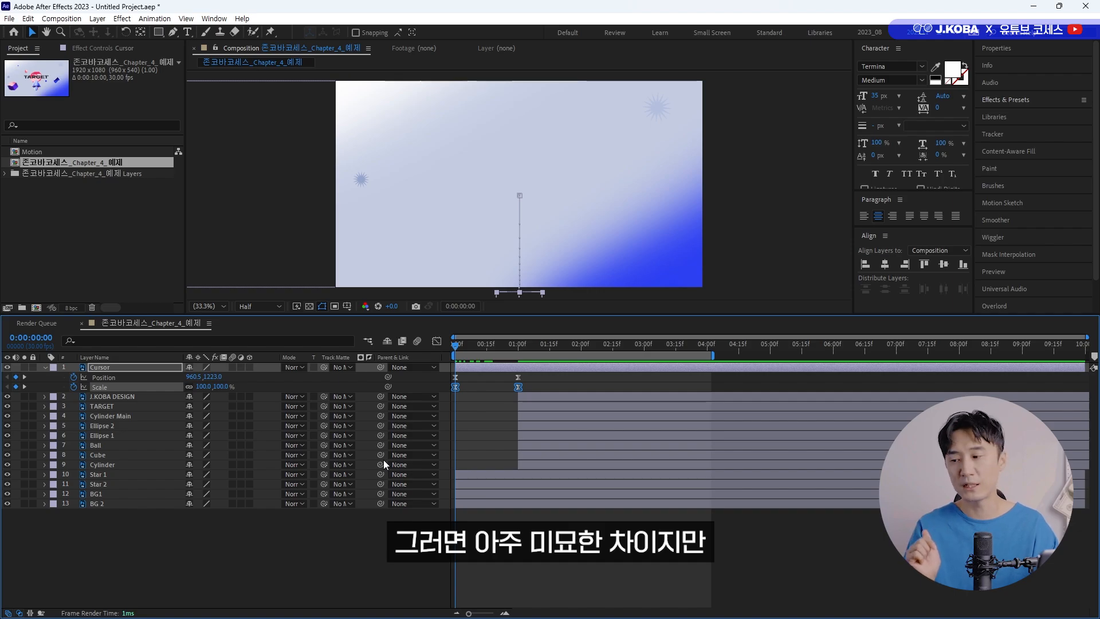
key("space")
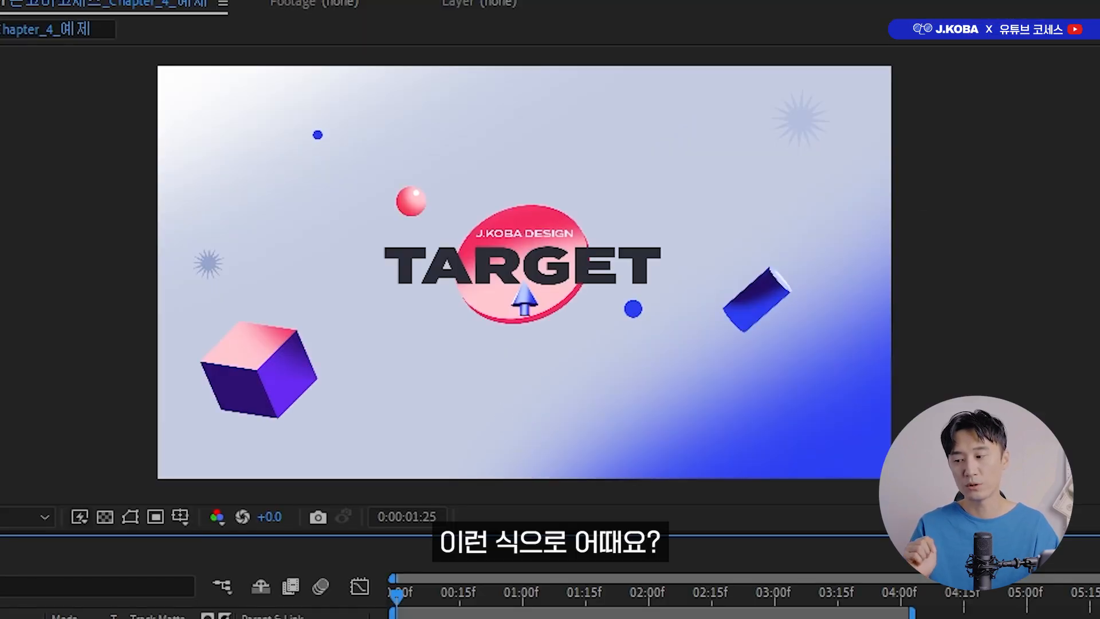
key("space")
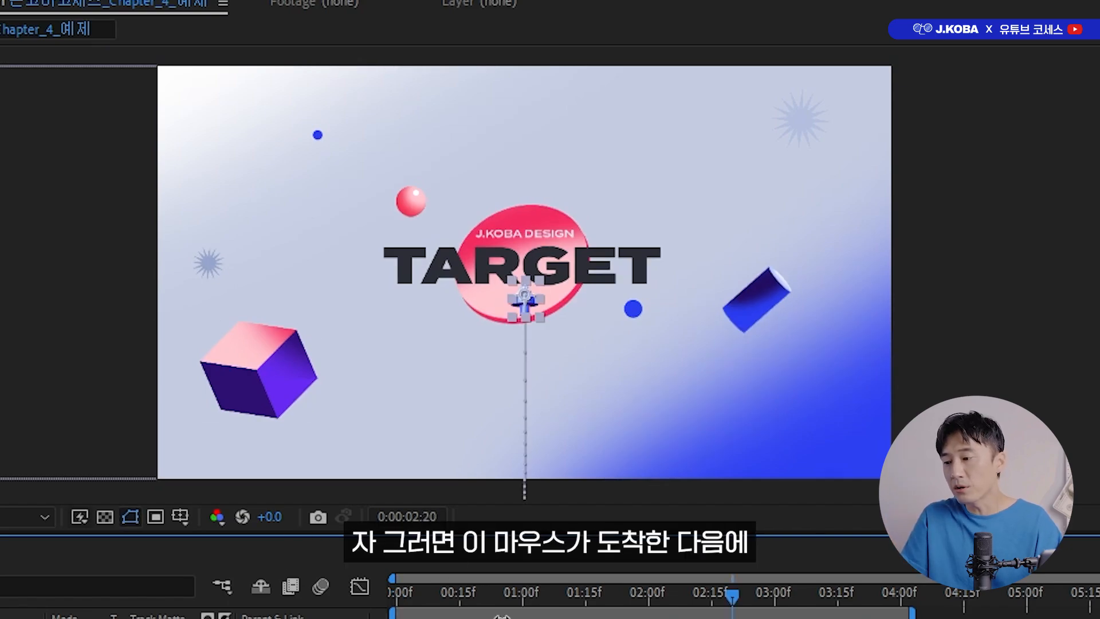
Add 100% Scale keyframes to the J.KOBA DESIGN and TARGET layers and place them at 0:00:01:05.
left_click_drag(448, 590, 523, 601)
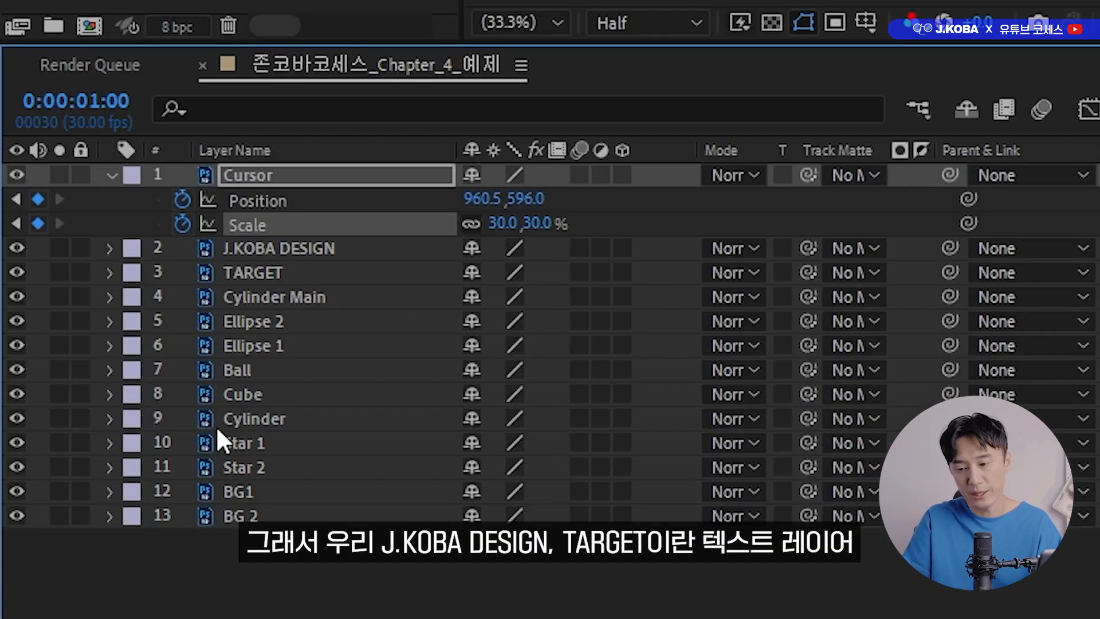
left_click(287, 249)
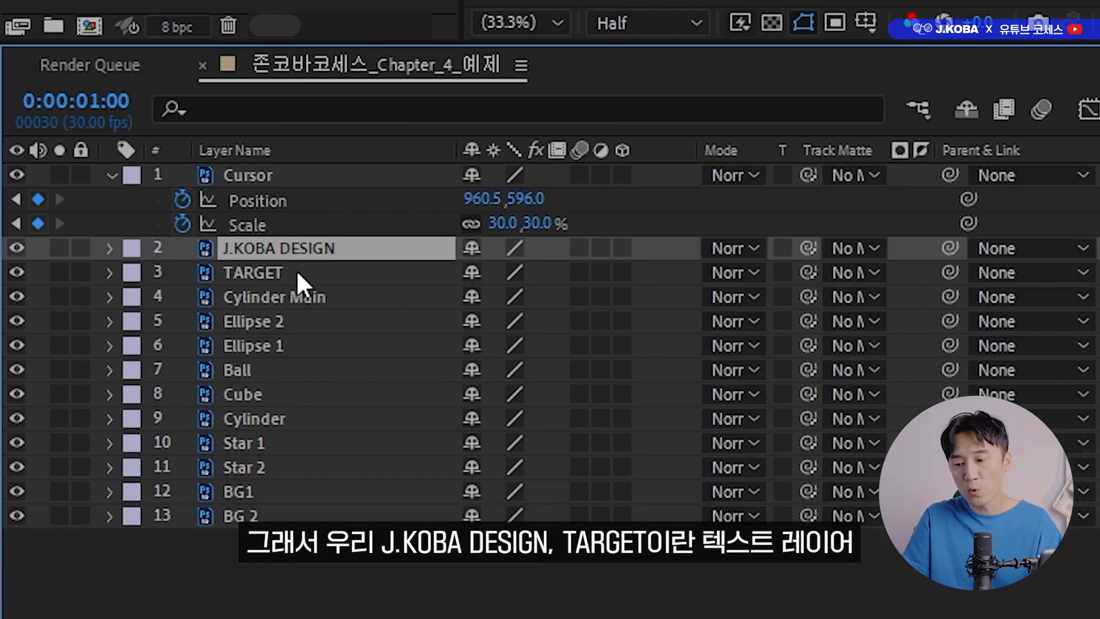
left_click(298, 269, "ctrl")
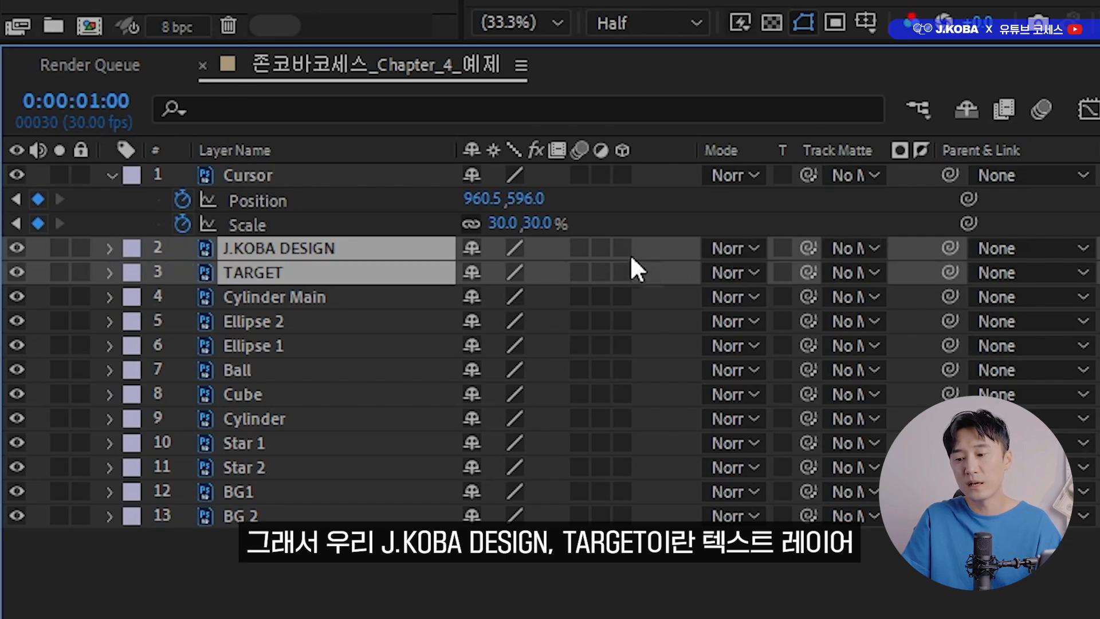
key("s")
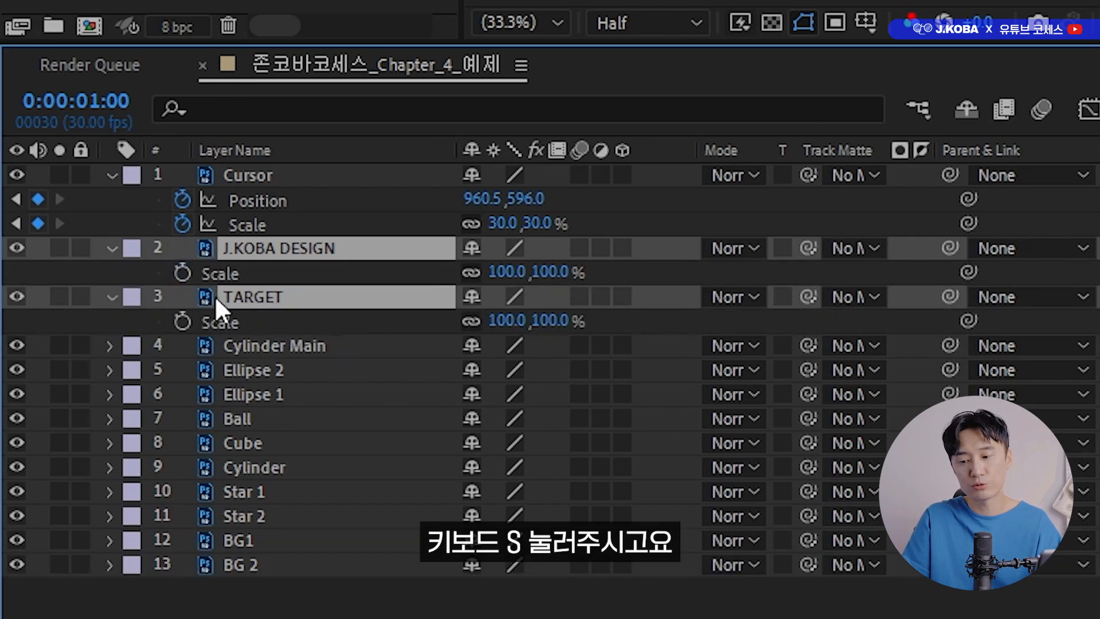
left_click(182, 273)
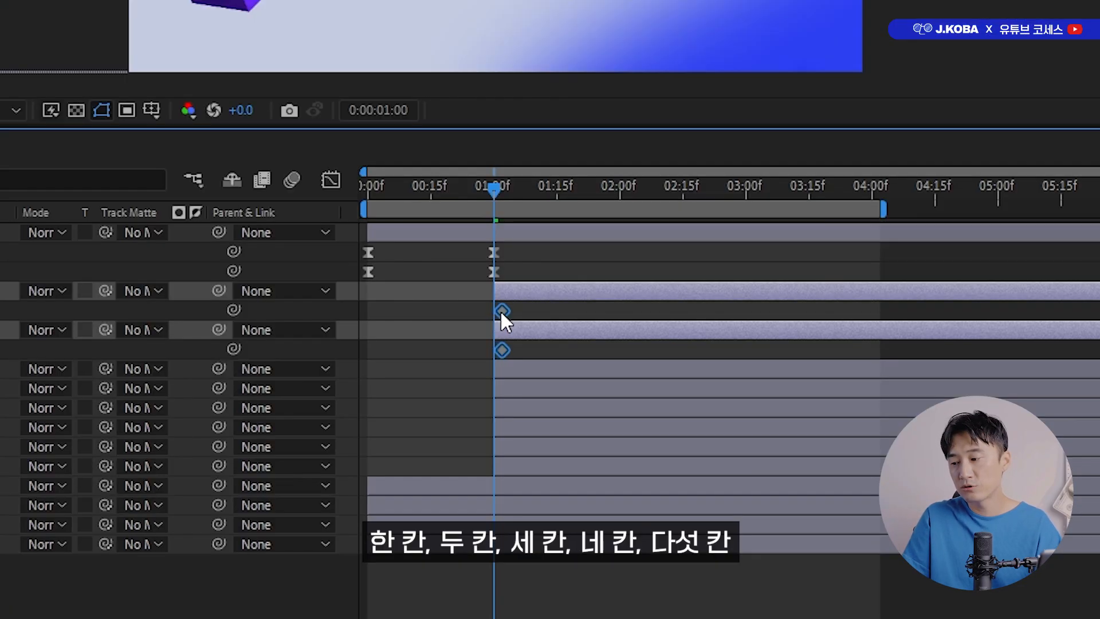
left_click_drag(501, 311, 513, 313)
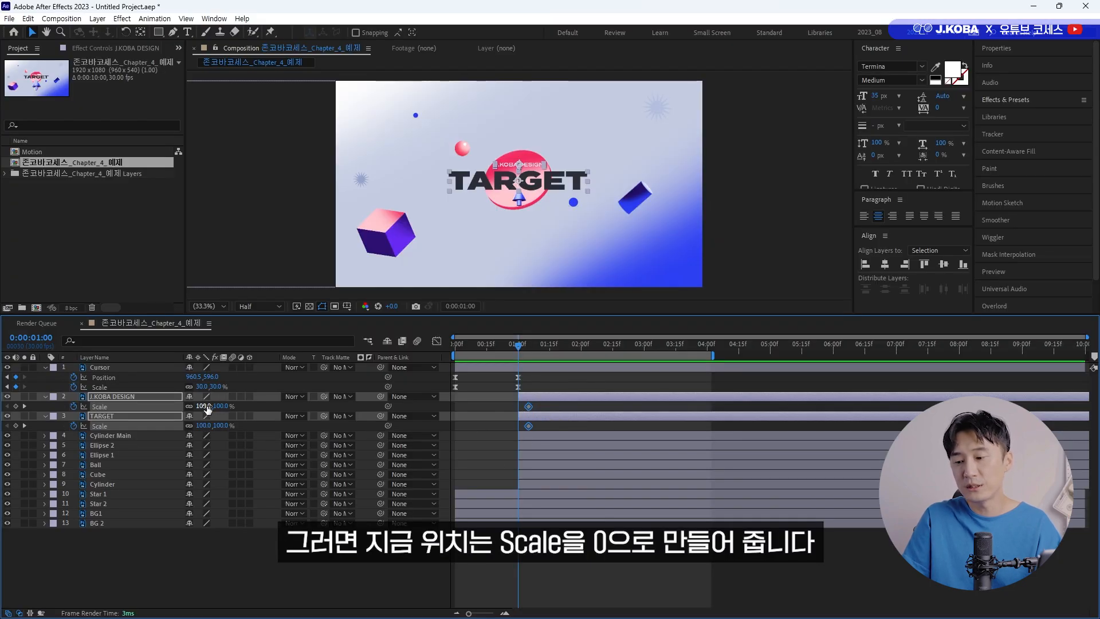
Keyframe the Scale of J.KOBA DESIGN and TARGET at 0% at 1 second, and check the growth up to 0:00:01:05.
left_click(205, 407)
type("0")
key("Return")
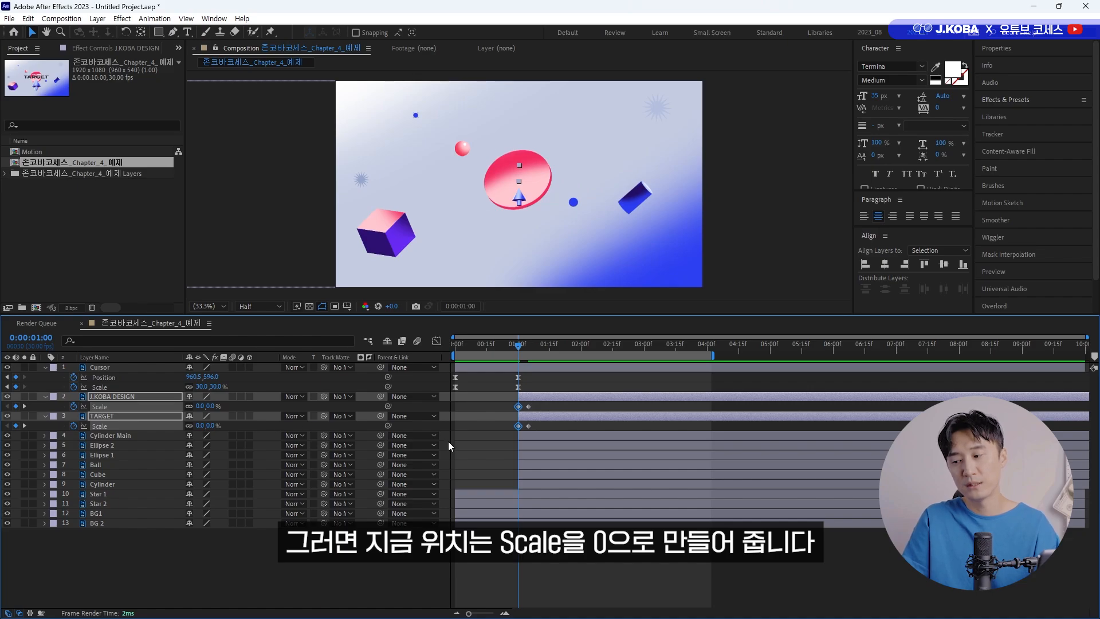
left_click_drag(504, 344, 528, 351)
mouse_move(539, 402)
left_mouse_down()
mouse_move(541, 417)
mouse_move(512, 392)
mouse_move(539, 401)
left_mouse_up()
key("Escape")
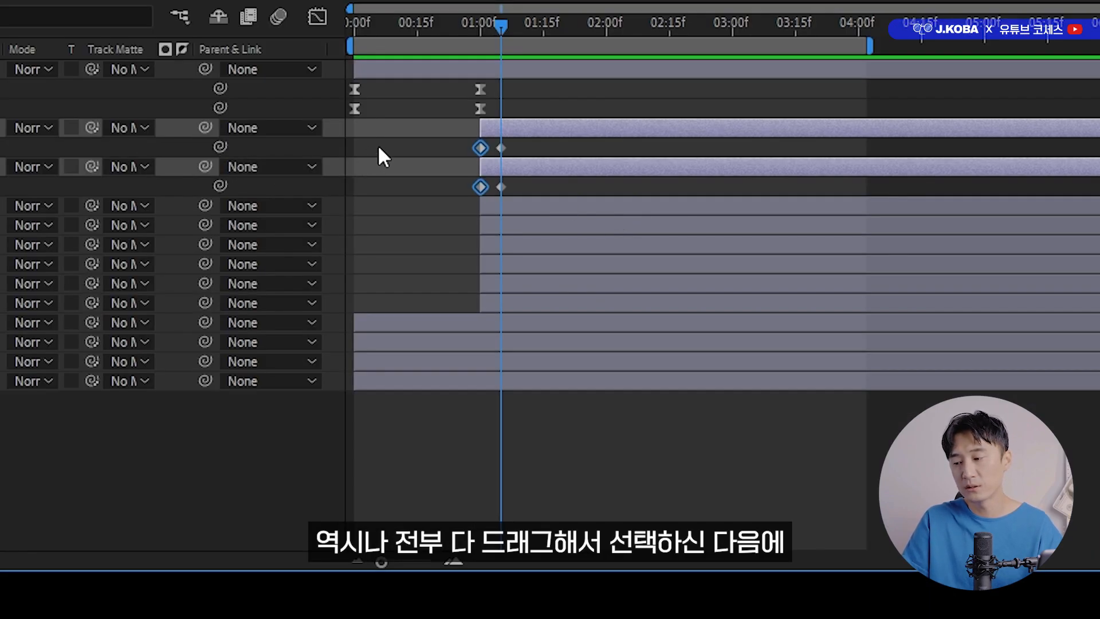
Set the incoming velocity influence of all four J.KOBA DESIGN and TARGET Scale keyframes to 100% and preview the animation.
left_click_drag(379, 147, 528, 208)
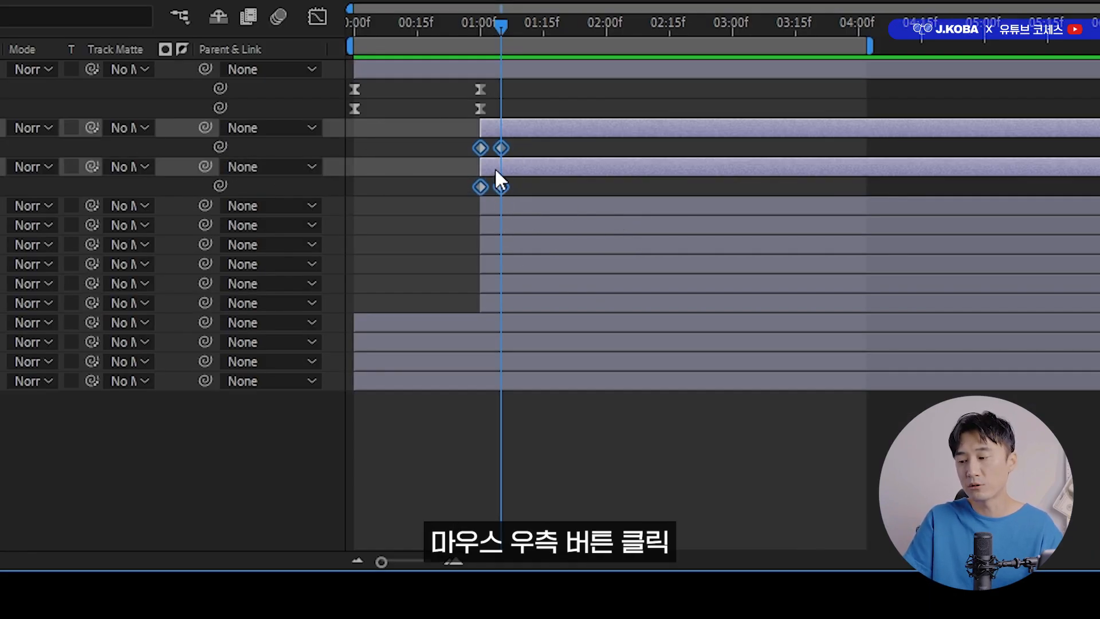
right_click(502, 147)
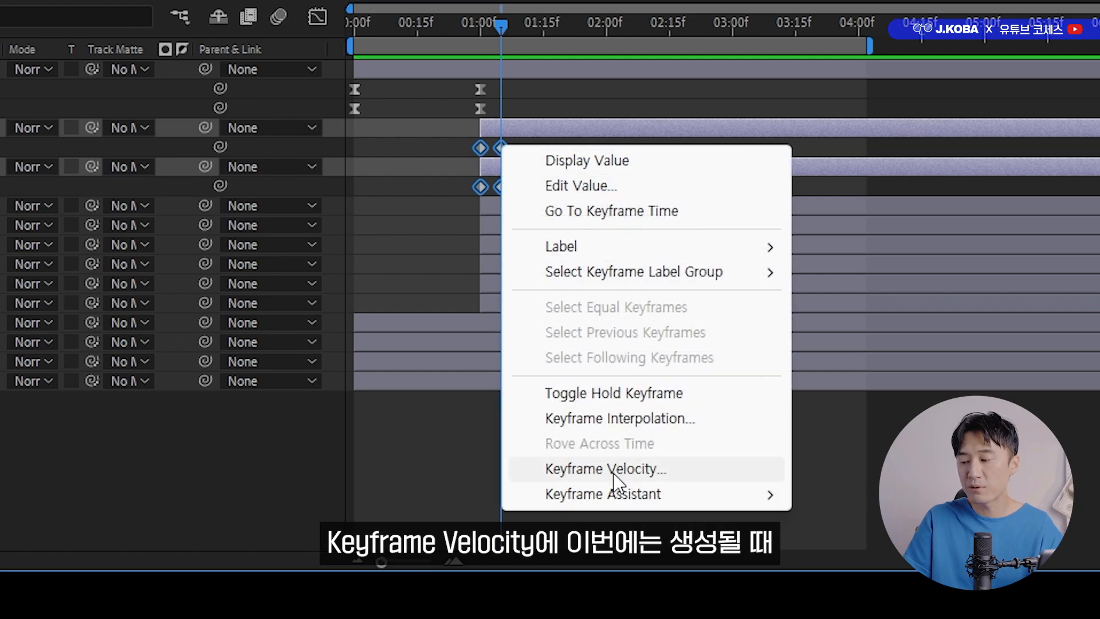
left_click(608, 468)
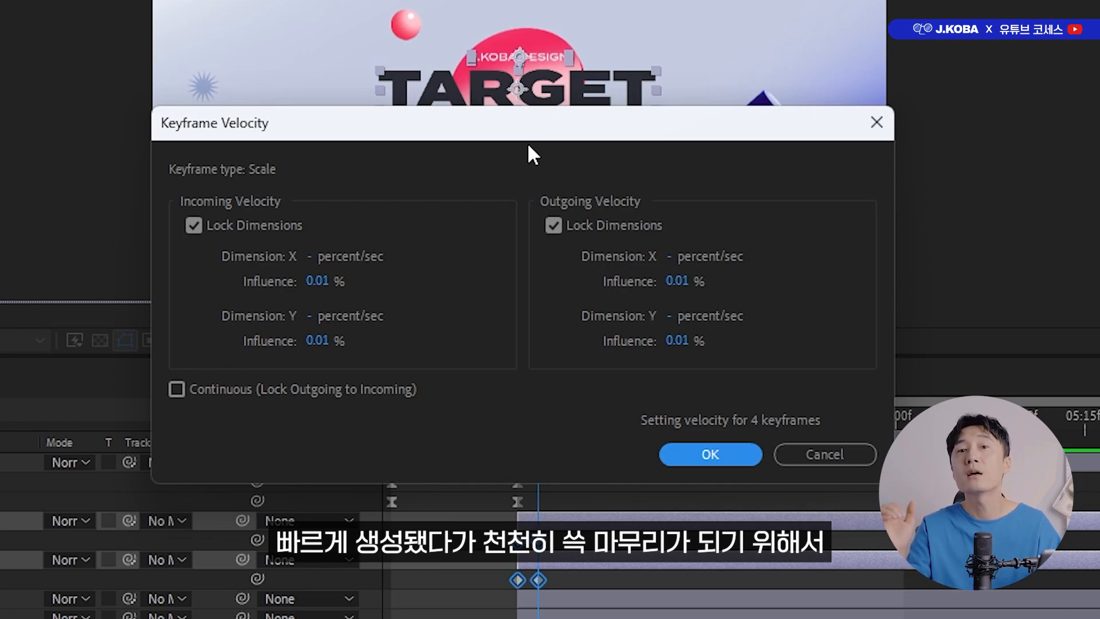
left_click(316, 280)
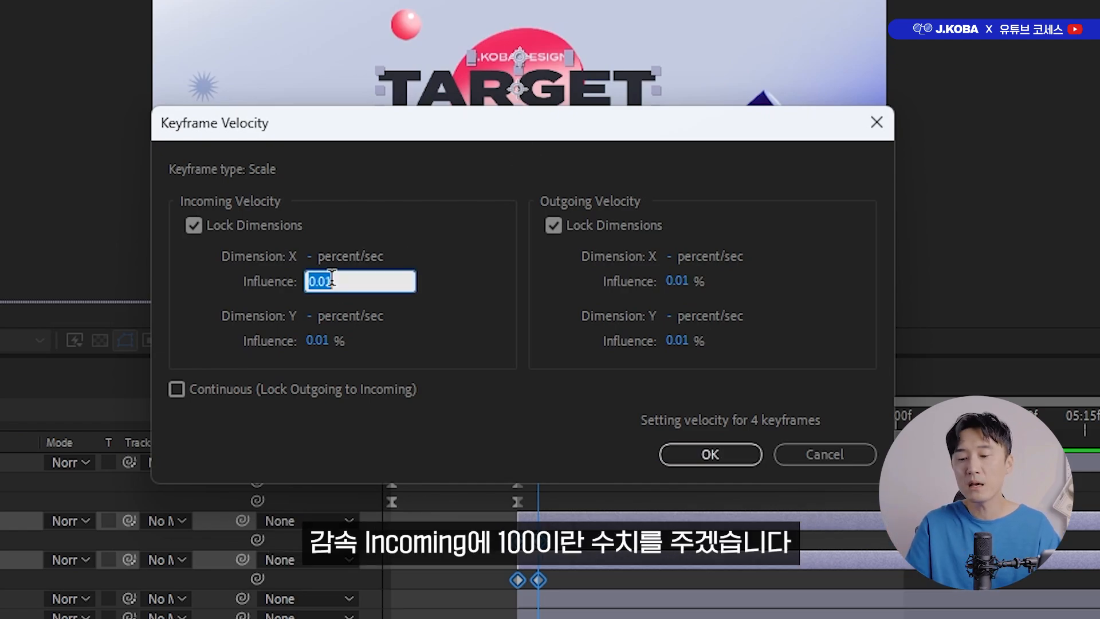
type("100")
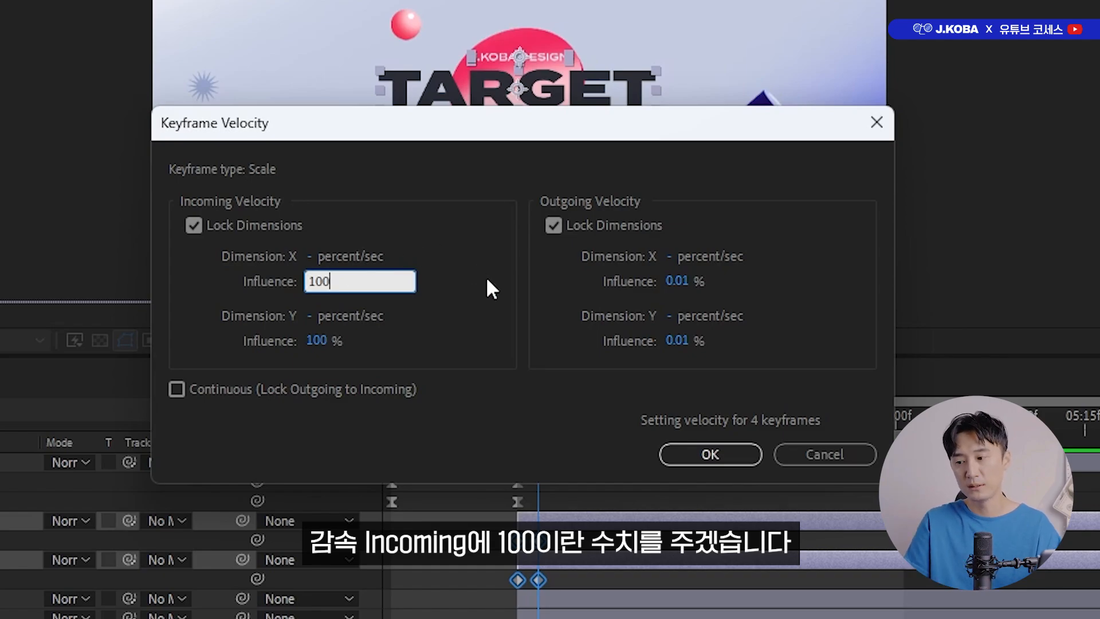
left_click(707, 450)
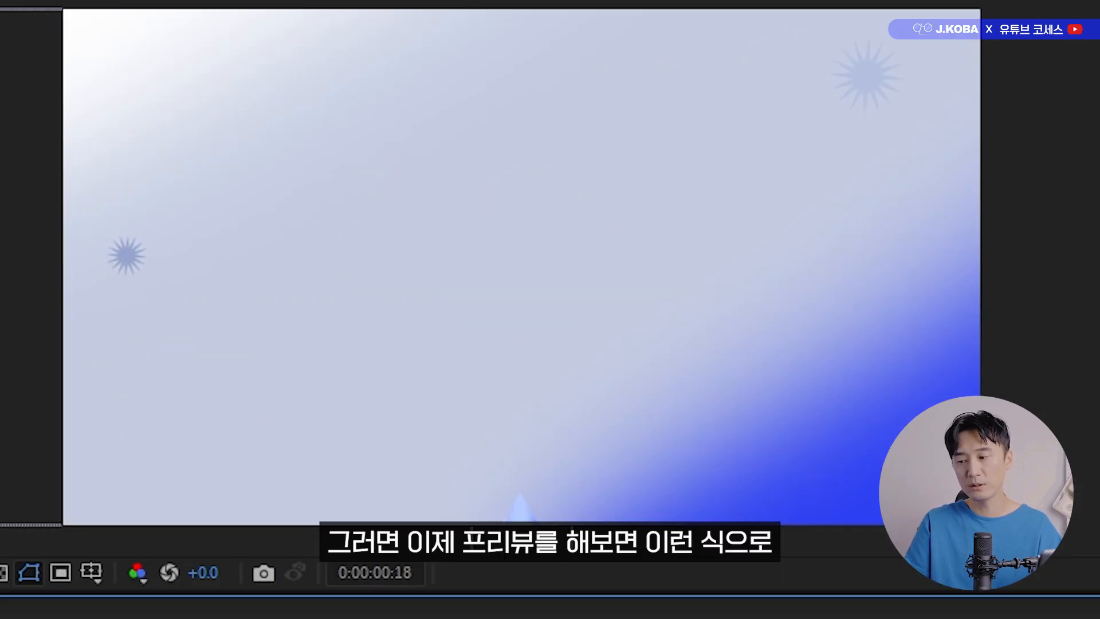
key("space")
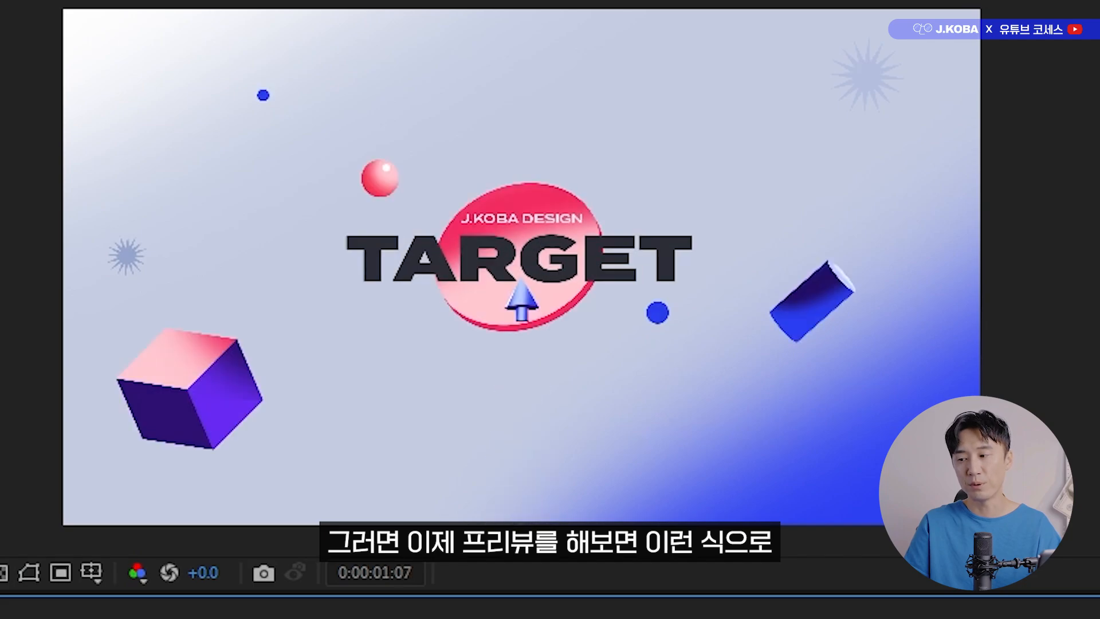
Bend the Cursor's straight motion path into a wide arc through the left of the composition by adjusting both keyframes' handles with the Pen tool.
key("space")
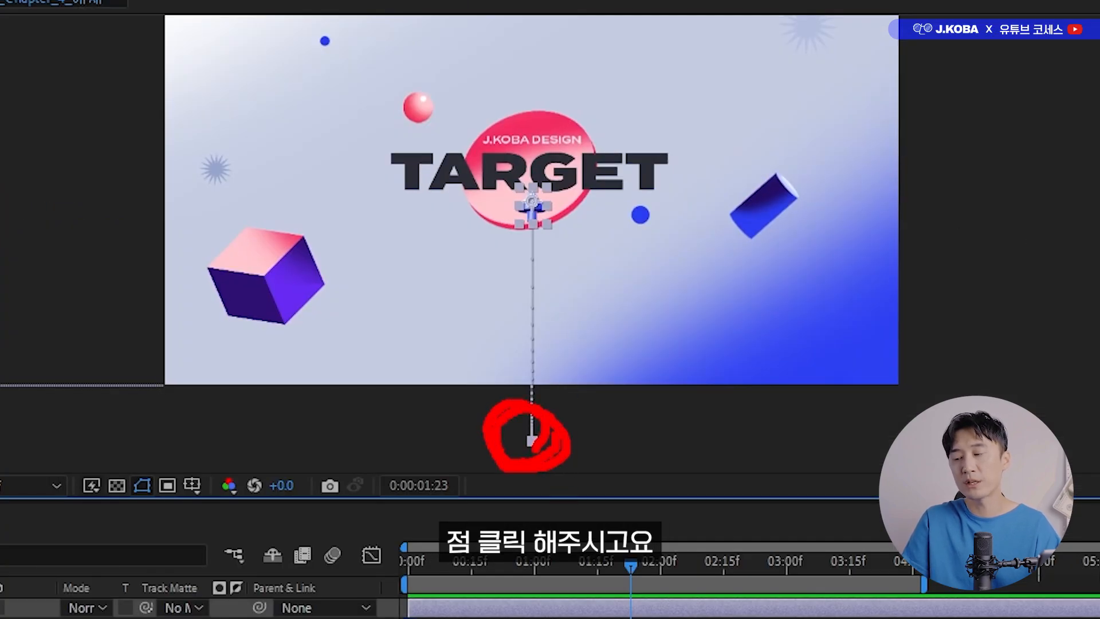
key("g")
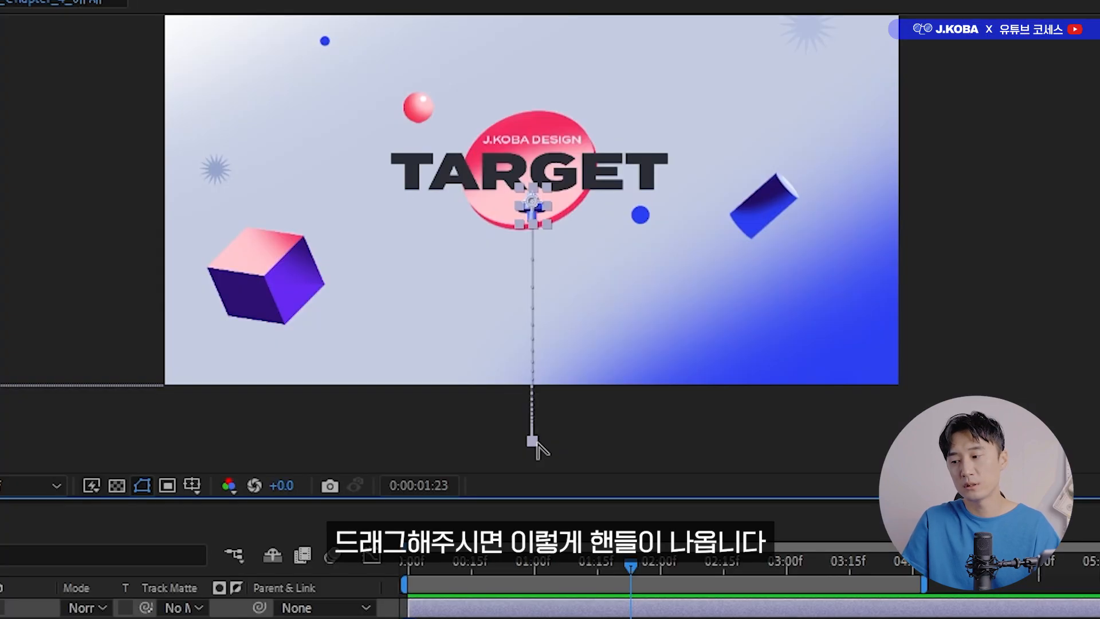
left_click_drag(516, 284, 434, 235)
left_click_drag(366, 344, 48, 150)
left_click_drag(532, 219, 304, 93)
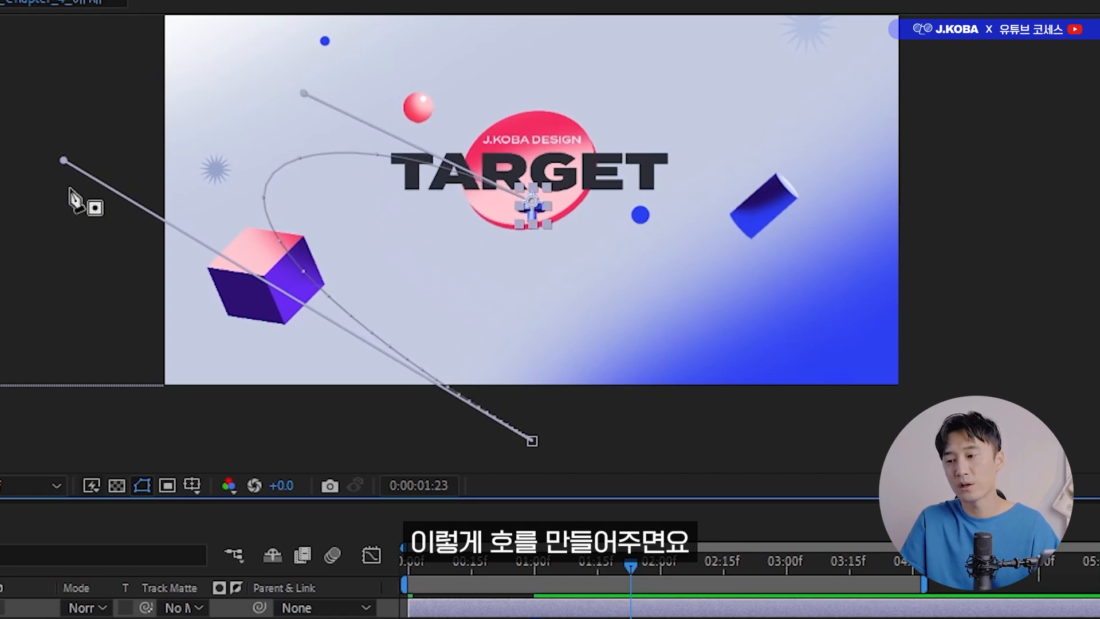
left_click_drag(63, 160, 12, 161)
Preview the Cursor's curved flight from 0 seconds and scrub through the frames before and around the 1-second mark.
left_click_drag(630, 564, 302, 575)
key("space")
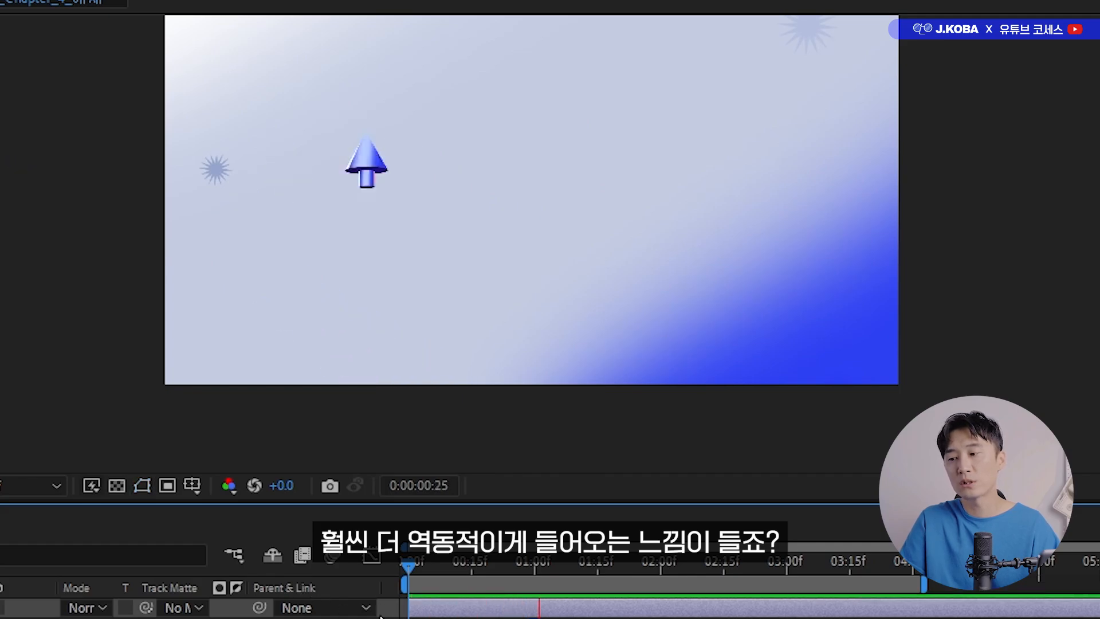
left_click_drag(417, 584, 530, 581)
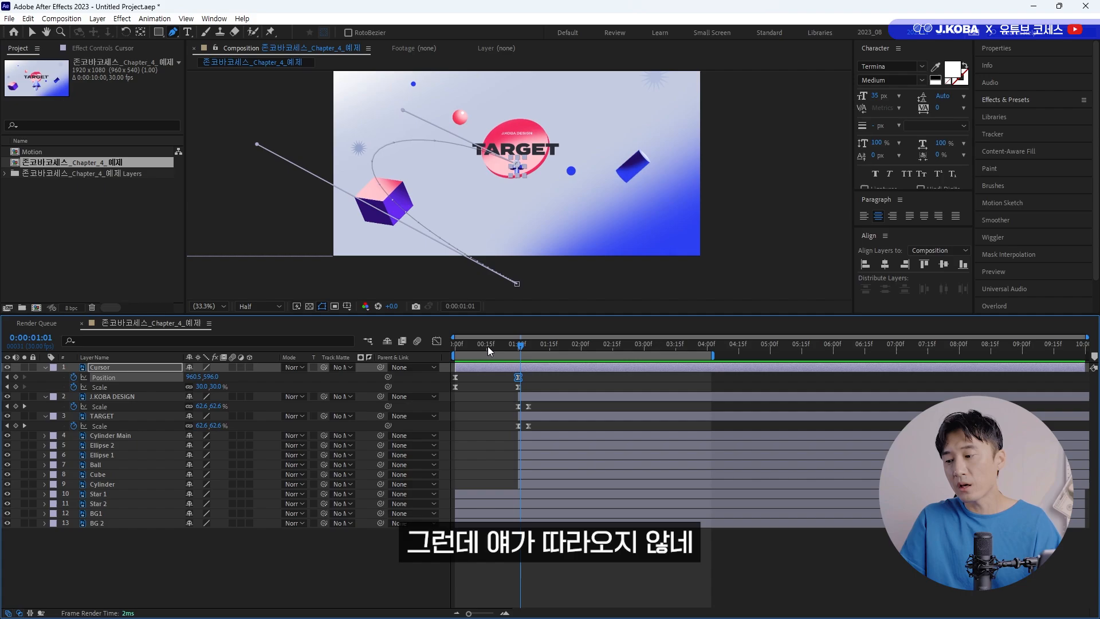
left_click_drag(472, 565, 497, 565)
mouse_move(499, 347)
left_mouse_down()
mouse_move(514, 345)
mouse_move(502, 345)
left_mouse_up()
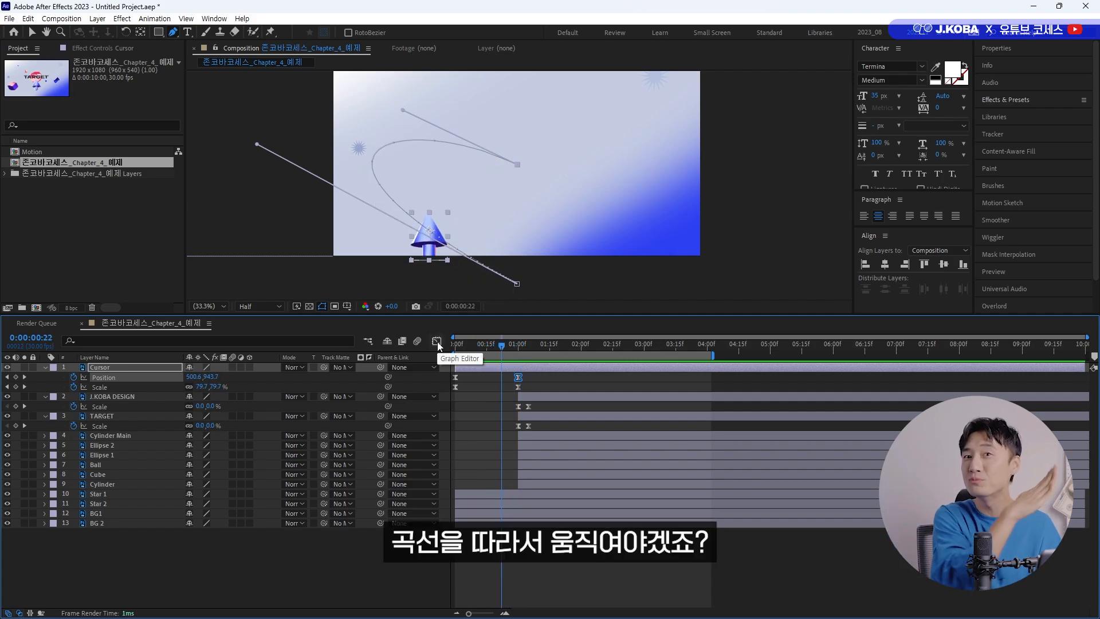
Set the Cursor layer's Auto-Orientation to Orient Along Path and check its direction at frames 22 to 24.
right_click(132, 366)
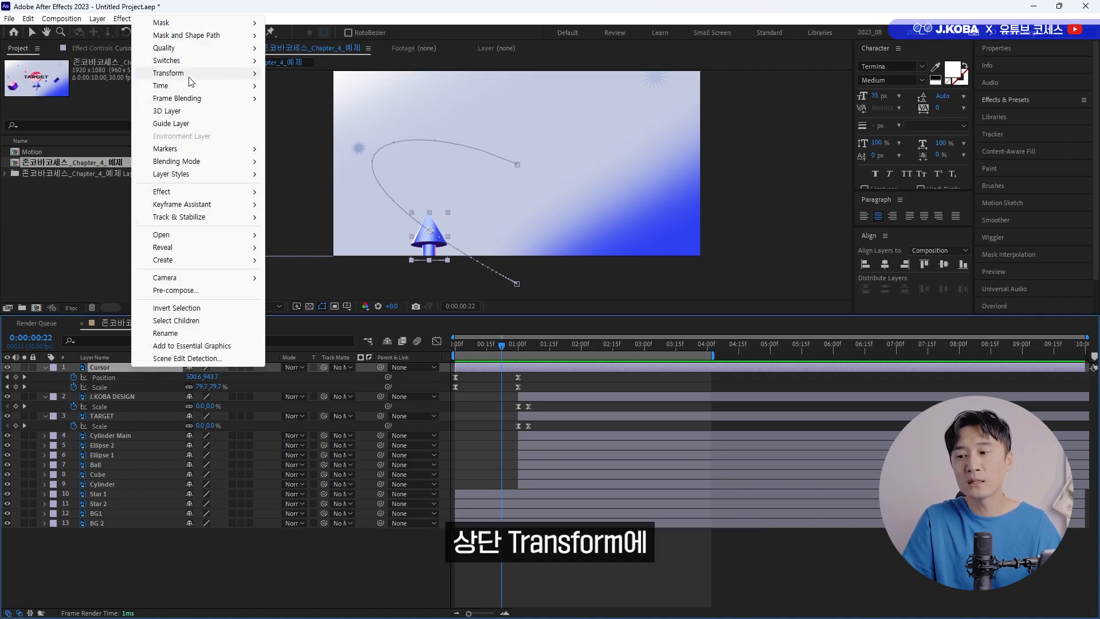
mouse_move(199, 81)
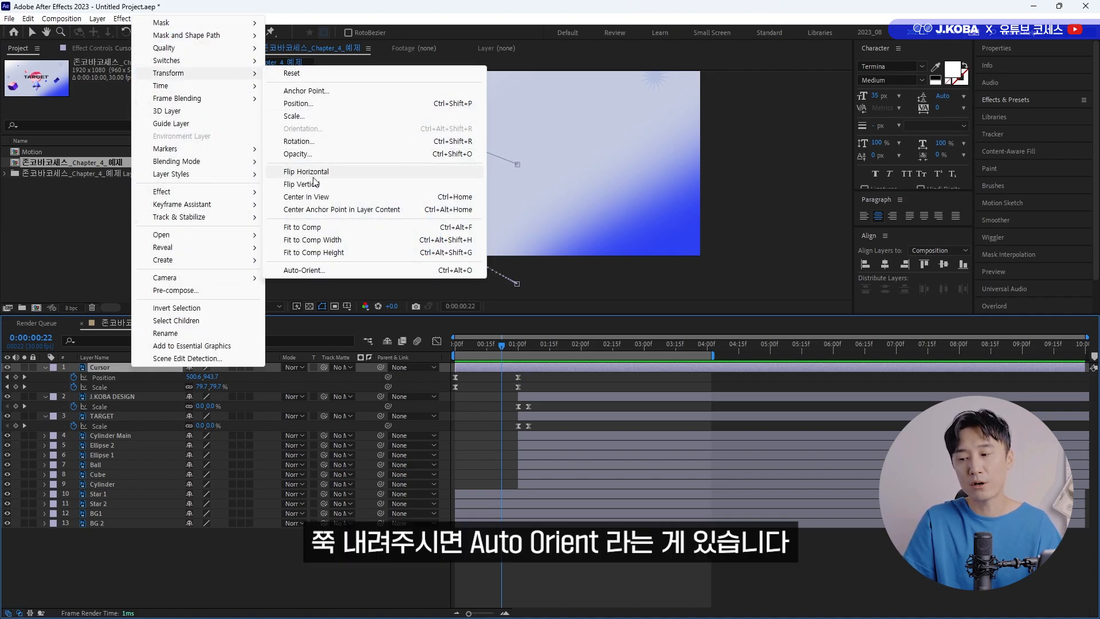
left_click(325, 271)
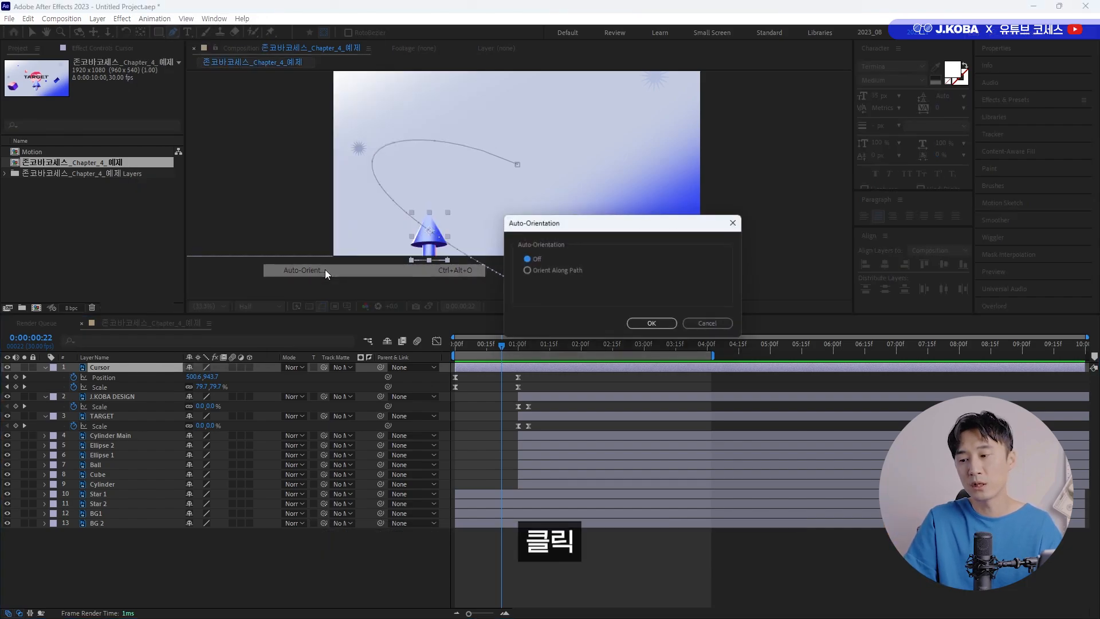
left_click(544, 272)
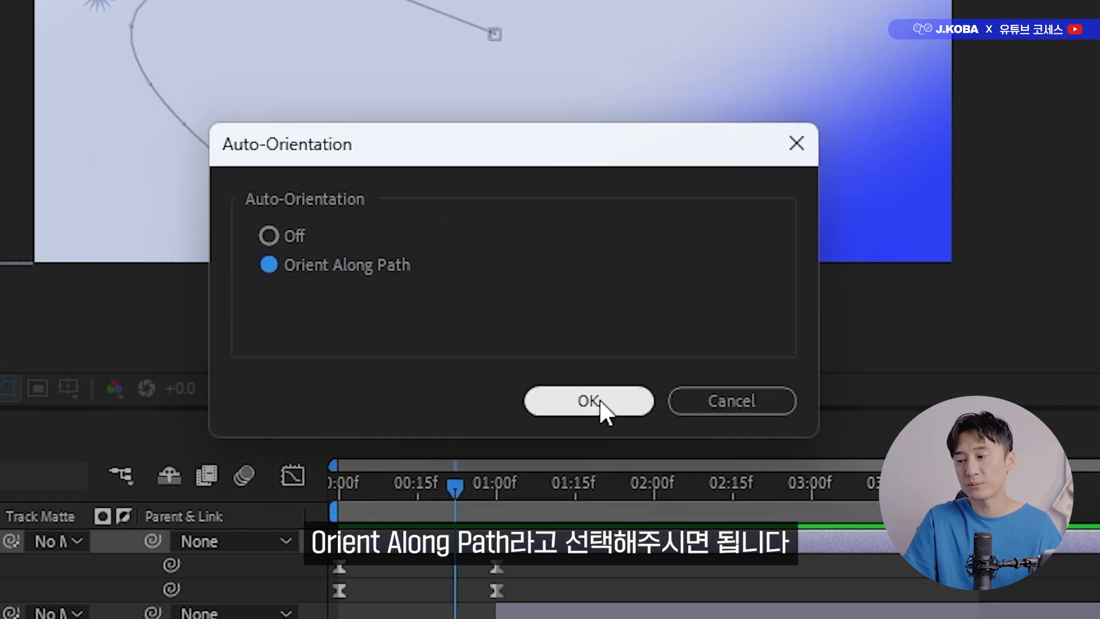
left_click(601, 407)
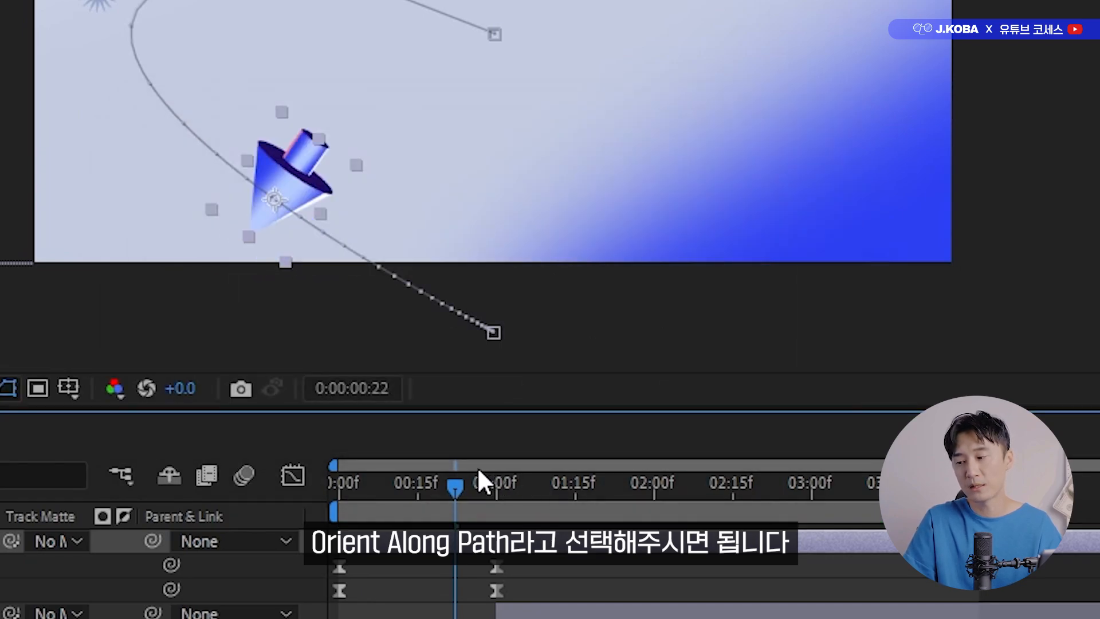
mouse_move(455, 492)
left_mouse_down()
mouse_move(387, 502)
mouse_move(462, 503)
left_mouse_up()
mouse_move(504, 351)
left_mouse_down()
mouse_move(514, 352)
mouse_move(506, 351)
left_mouse_up()
Show the Cursor layer's Rotation, set it to +92° and preview the animation from 0 seconds.
key("shift+r")
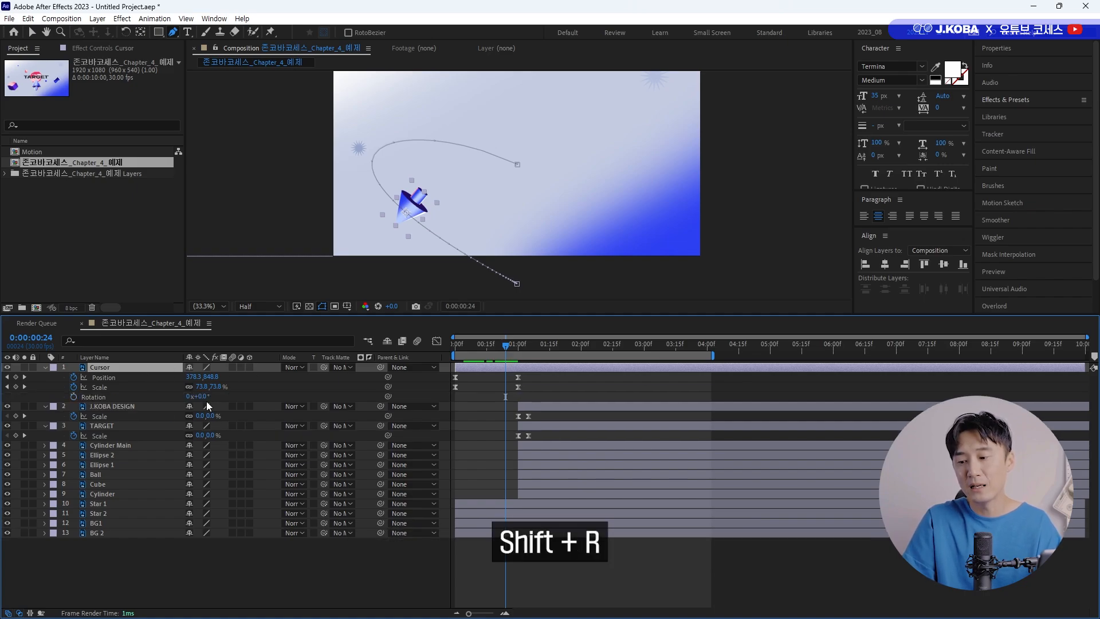
left_click_drag(209, 397, 259, 402)
left_click_drag(504, 351, 455, 350)
key("space")
key("space")
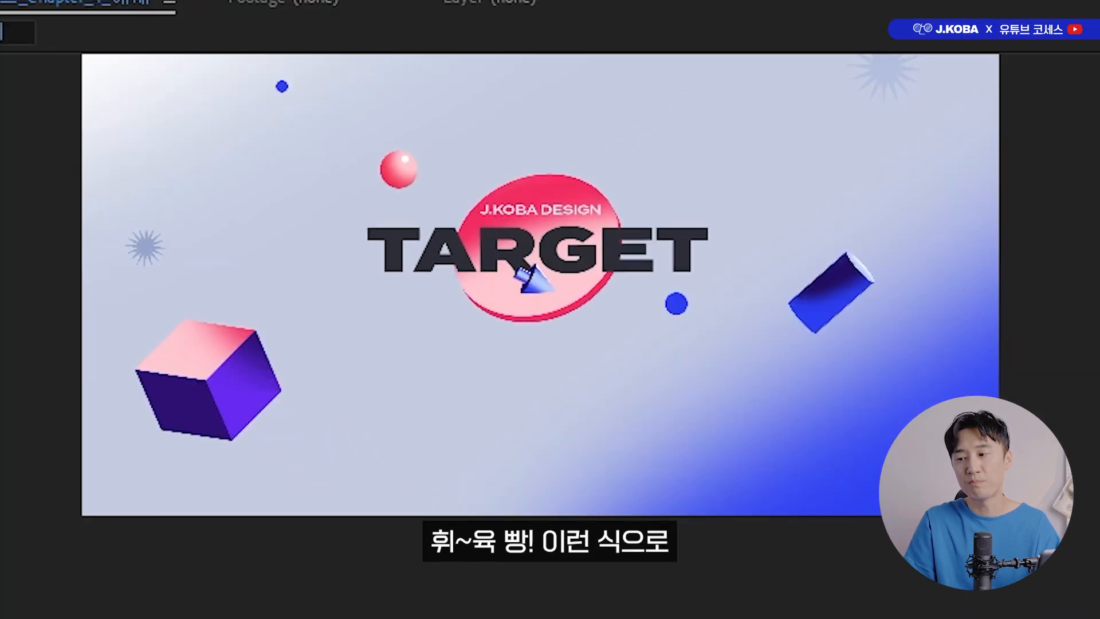
key("space")
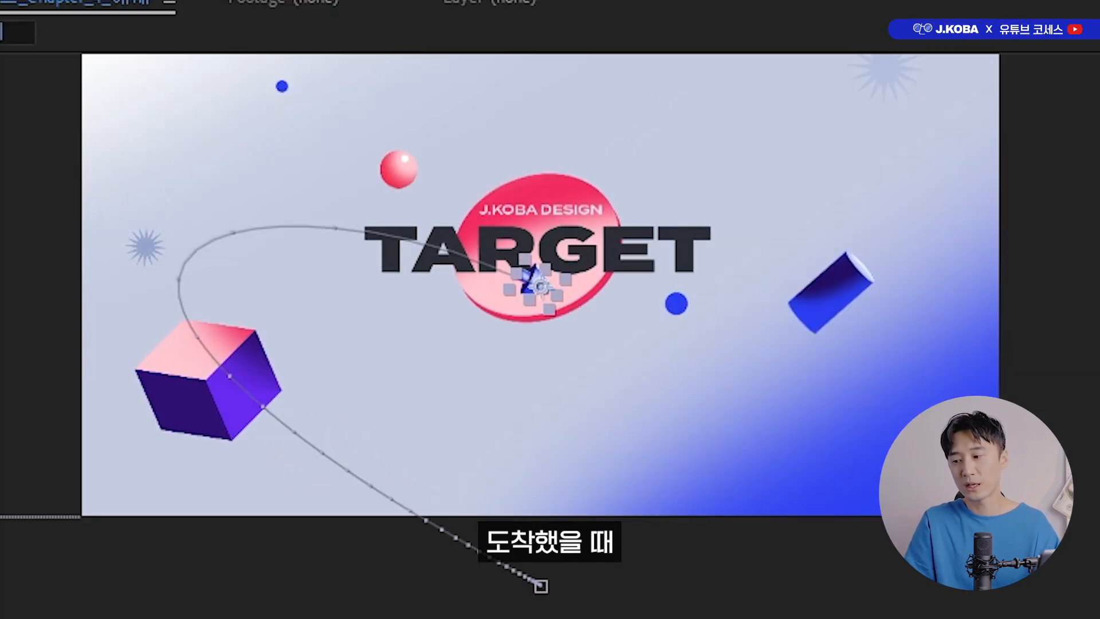
Raise the Cursor's final Position keyframe on the red disc to about 960.5, 536.0, checking the surrounding frames.
key("Page_Up")
left_click_drag(539, 287, 539, 268)
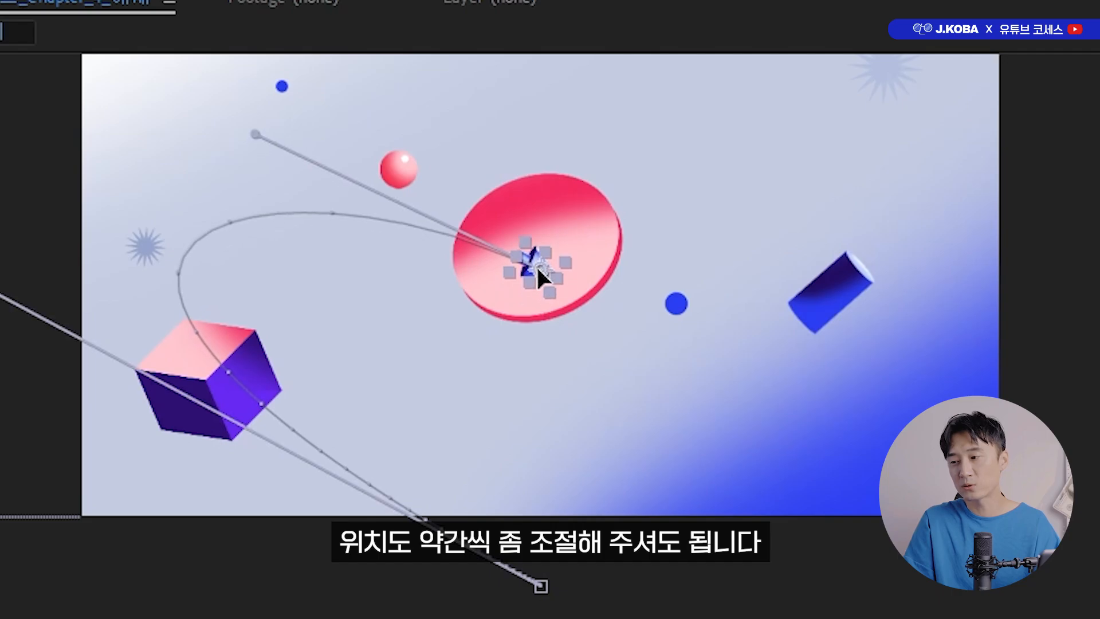
key("Page_Down")
key("Page_Down")
key("Page_Down")
key("Page_Up")
key("Page_Up")
key("Page_Up")
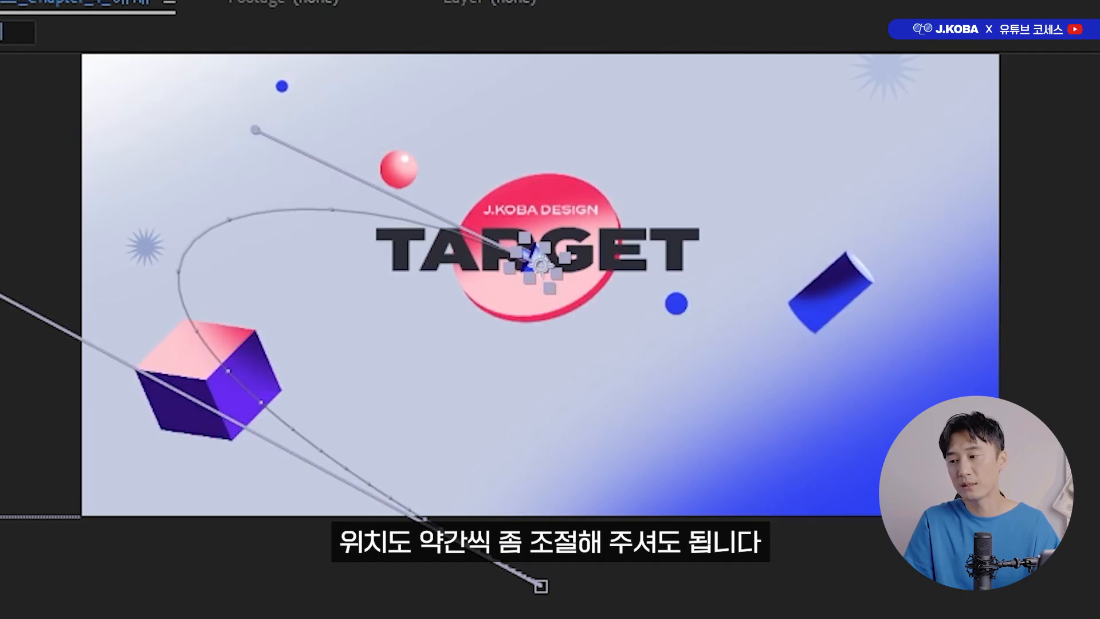
left_click_drag(542, 260, 542, 253)
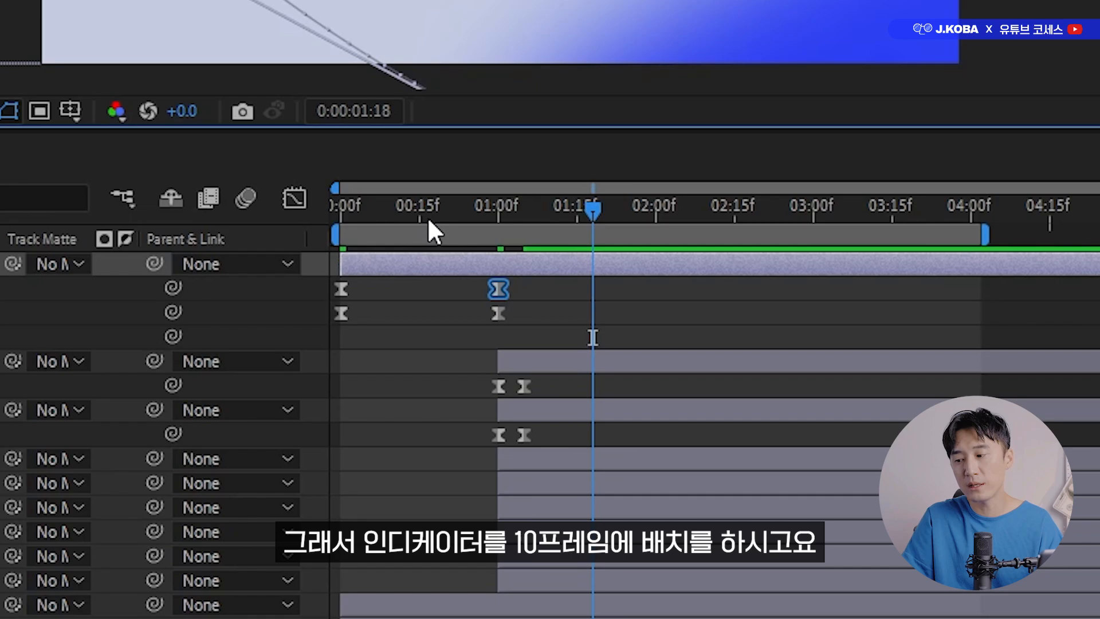
Add a Position keyframe at the left bend of the Cursor's path with the Pen tool, adjust its handle and place it at 0:00:00:10.
left_click_drag(427, 216, 393, 217)
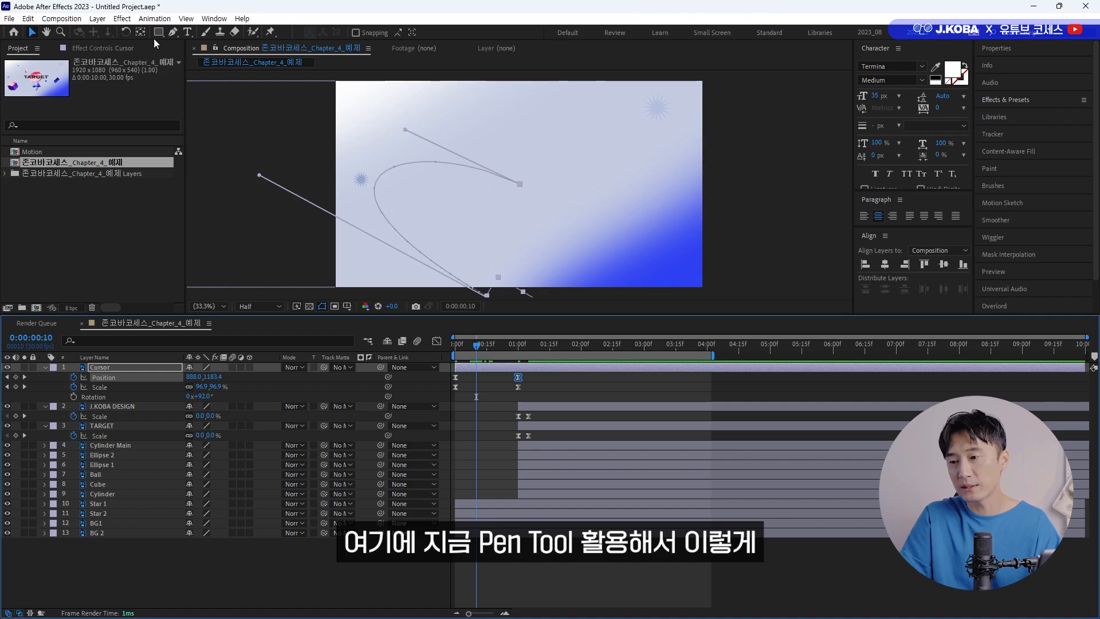
left_click(172, 32)
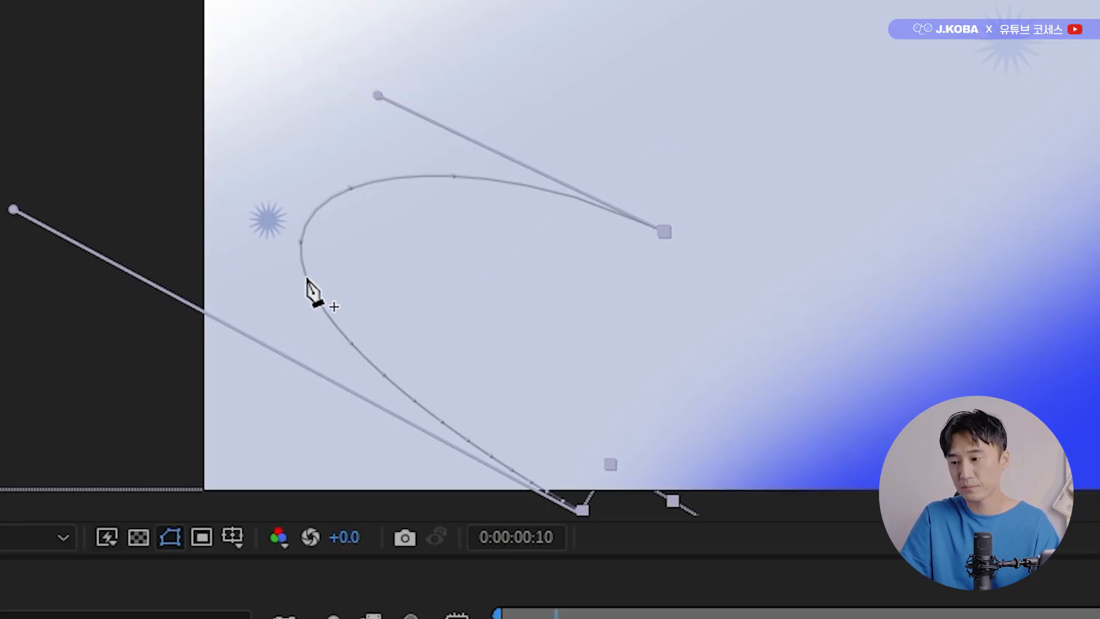
left_click(377, 200)
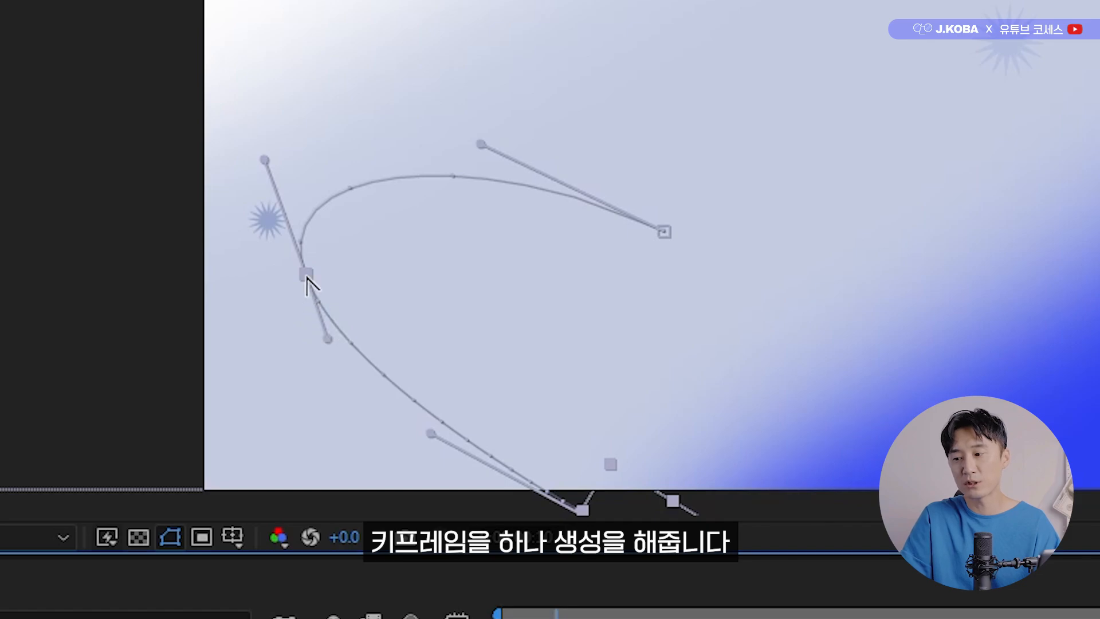
left_click_drag(307, 277, 322, 255)
key("ctrl+z")
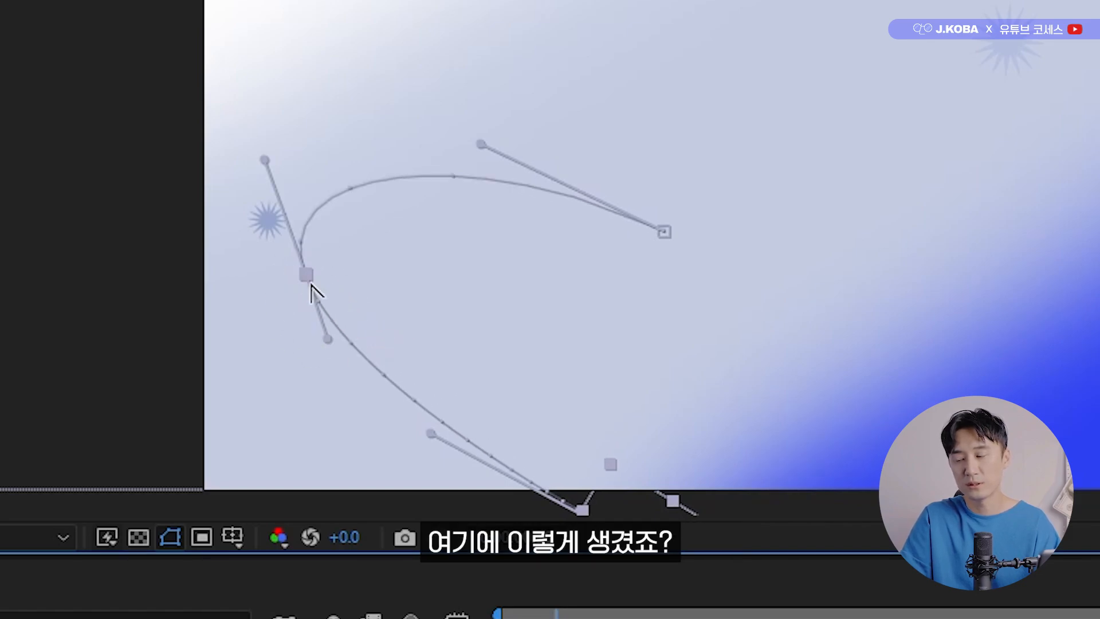
mouse_move(265, 160)
left_mouse_down()
mouse_move(248, 142)
mouse_move(255, 163)
left_mouse_up()
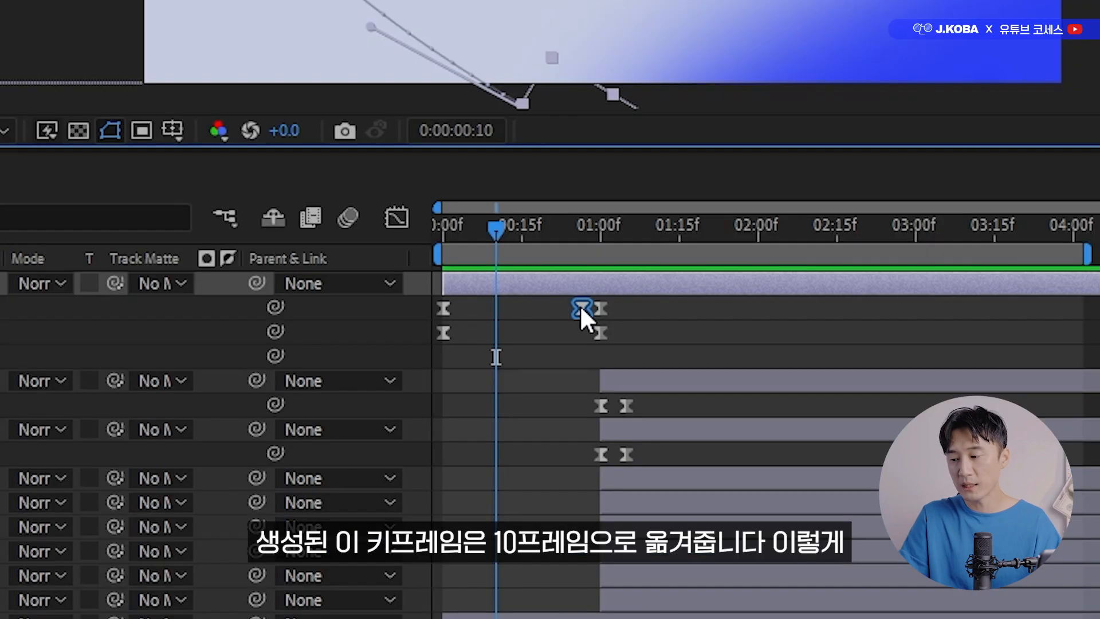
left_click_drag(581, 308, 496, 311)
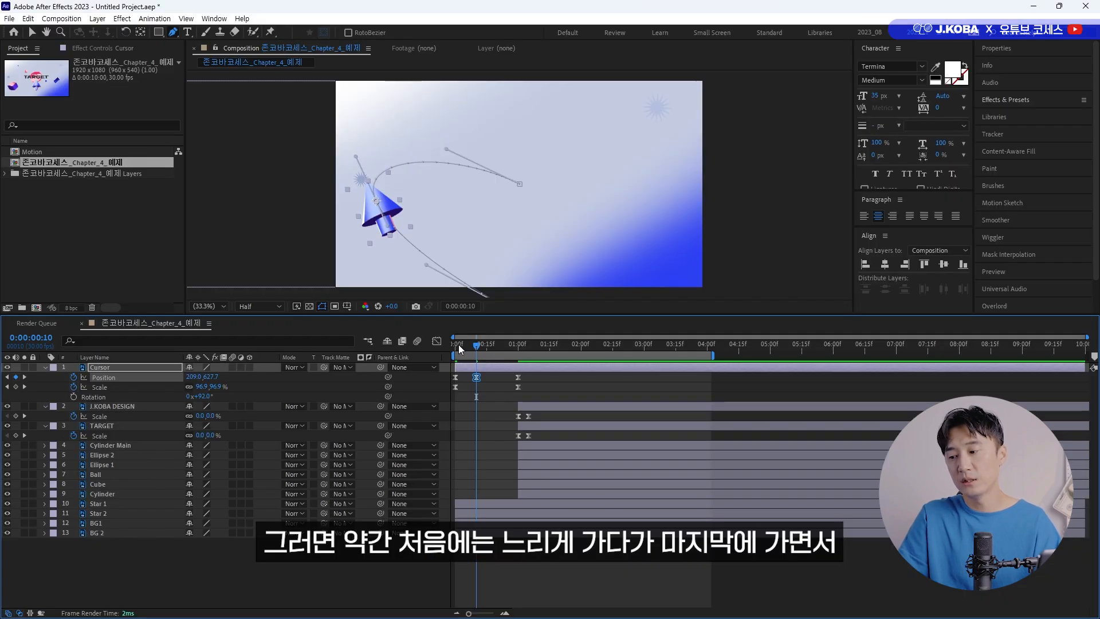
Preview the Cursor's retimed flight from 0 seconds, checking the slow start and fast finish.
mouse_move(458, 347)
left_mouse_down()
mouse_move(478, 349)
mouse_move(454, 349)
left_mouse_up()
key("space")
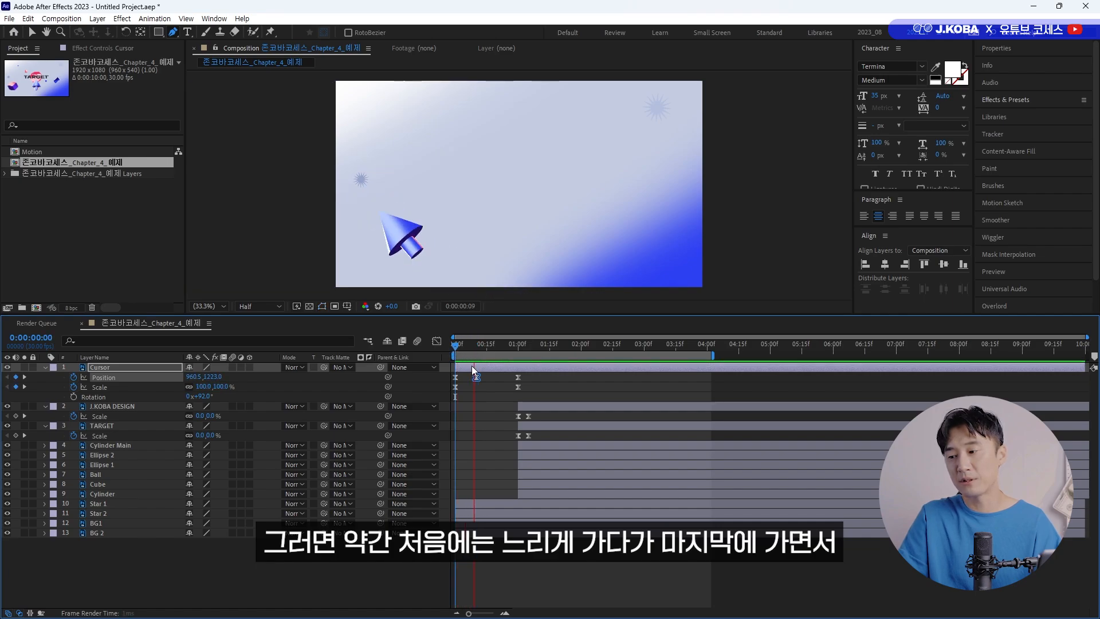
left_click(486, 346)
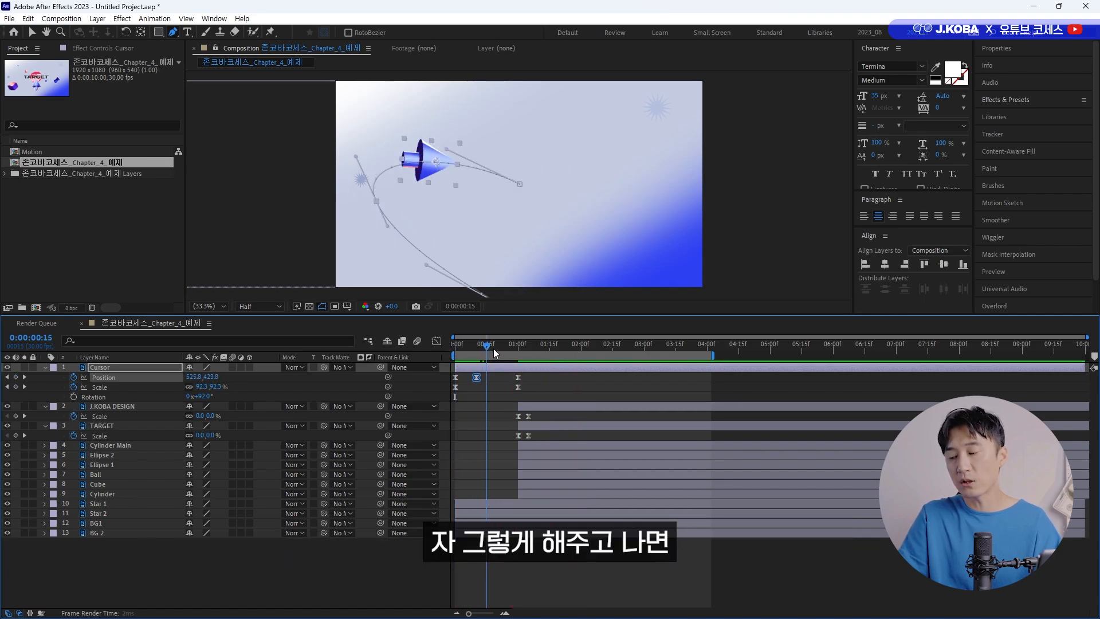
key("space")
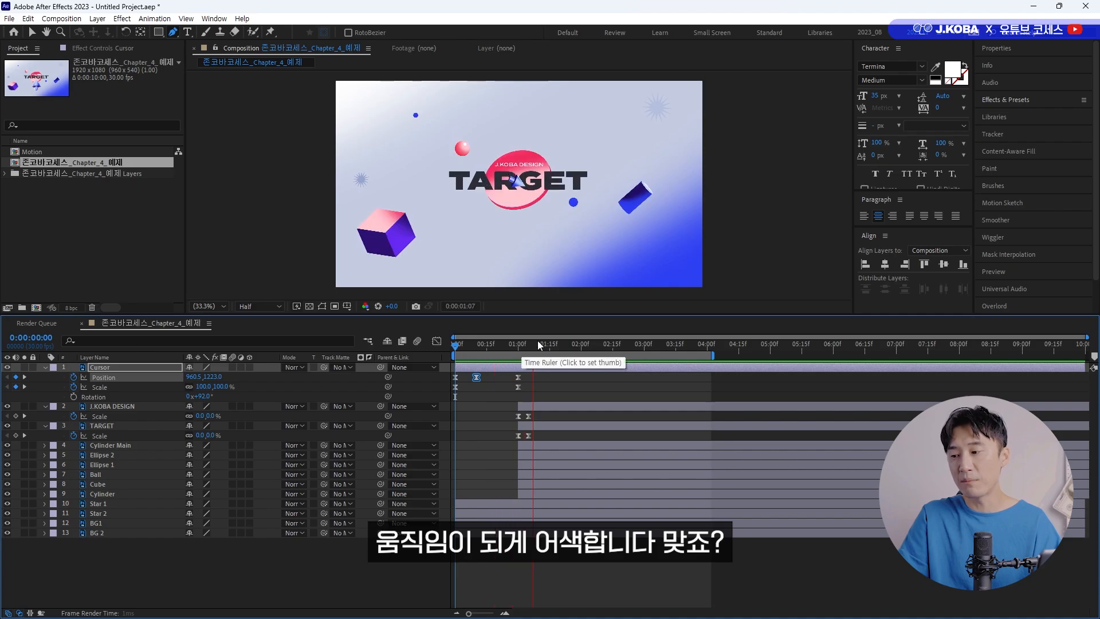
Add a Scale keyframe of 60% to the Cursor layer at 0:00:00:10.
left_click_drag(513, 345, 476, 350)
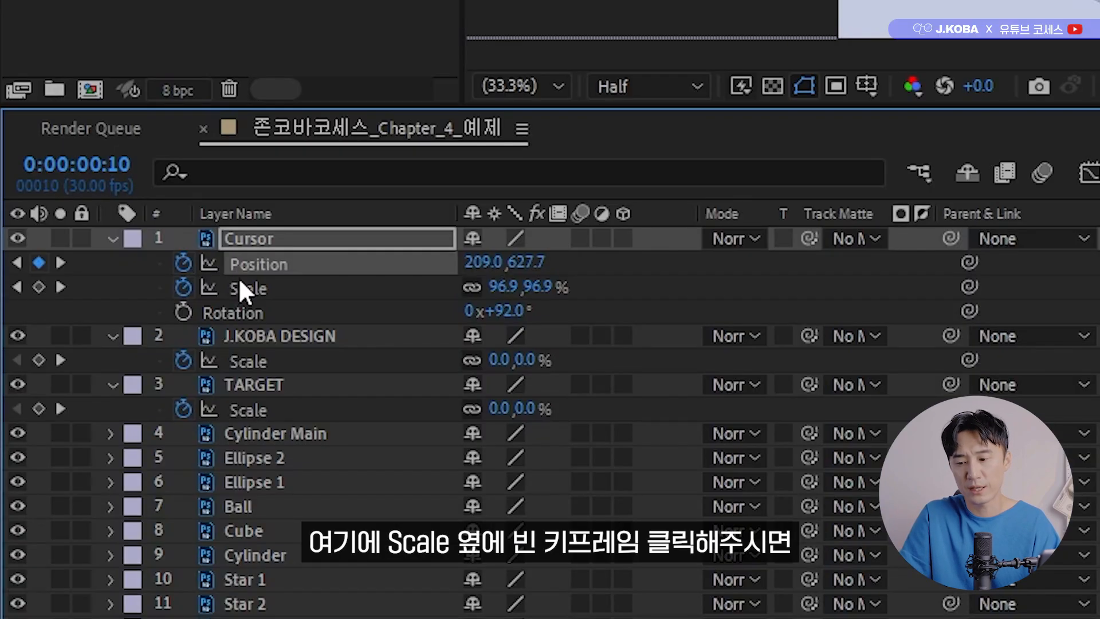
left_click(28, 387)
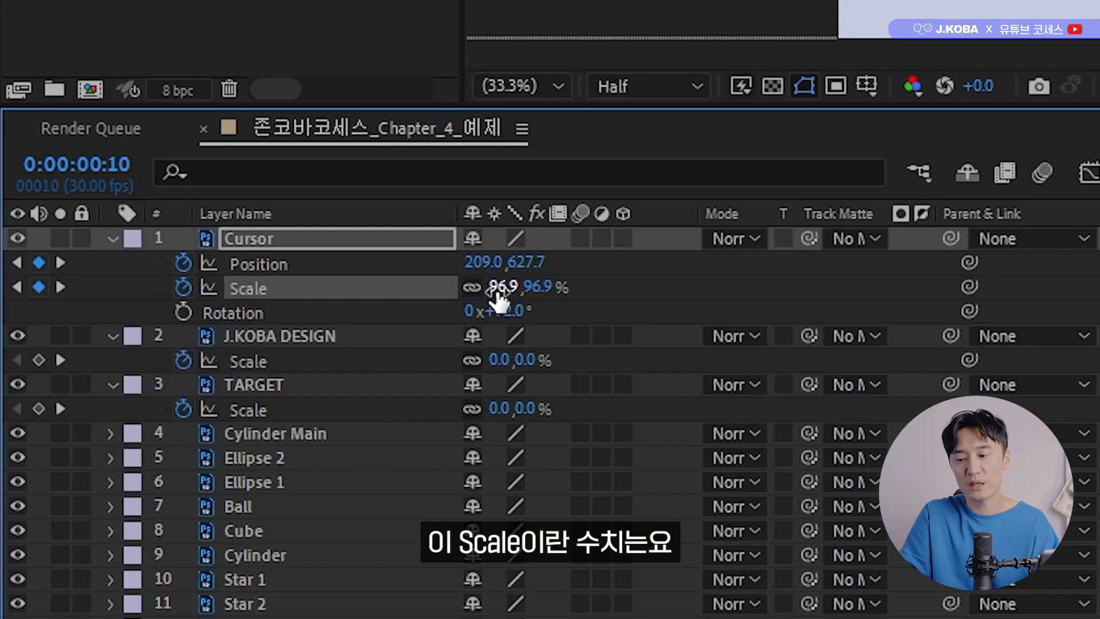
left_click(201, 386)
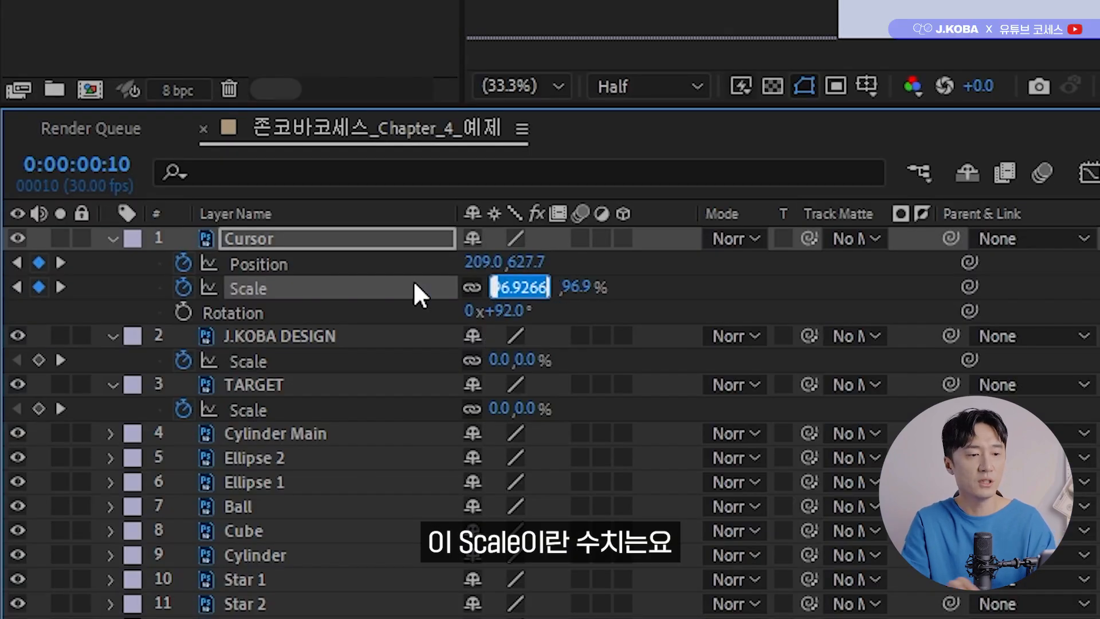
type("60")
key("Return")
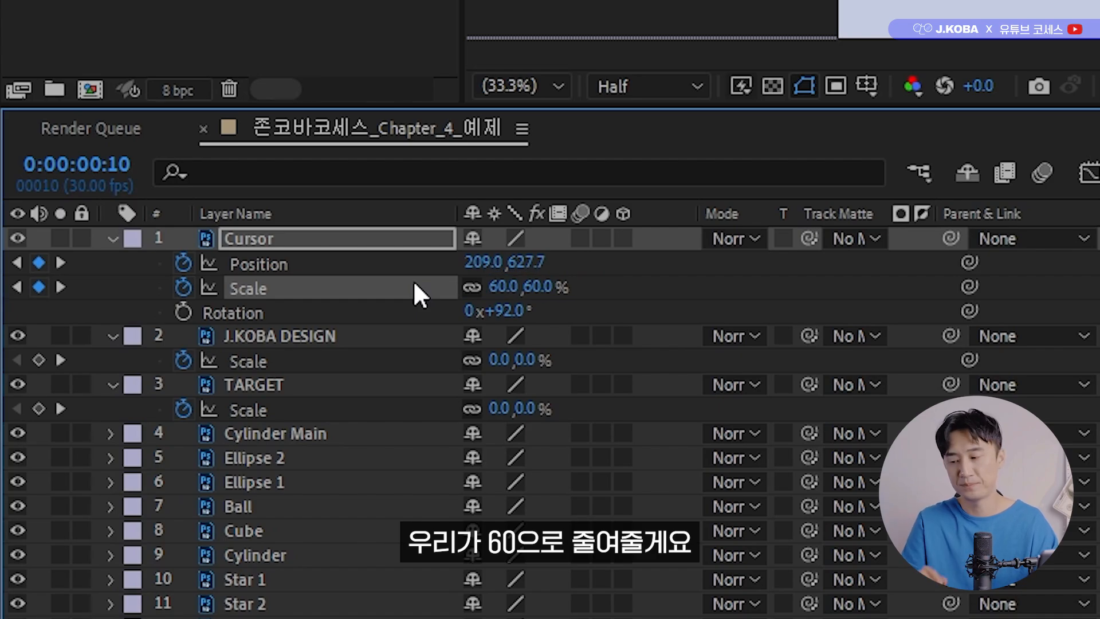
Set the Cursor's Scale keyframe at 0 seconds to 150% and check the shrinking up to 0:00:00:25.
left_click_drag(476, 345, 453, 350)
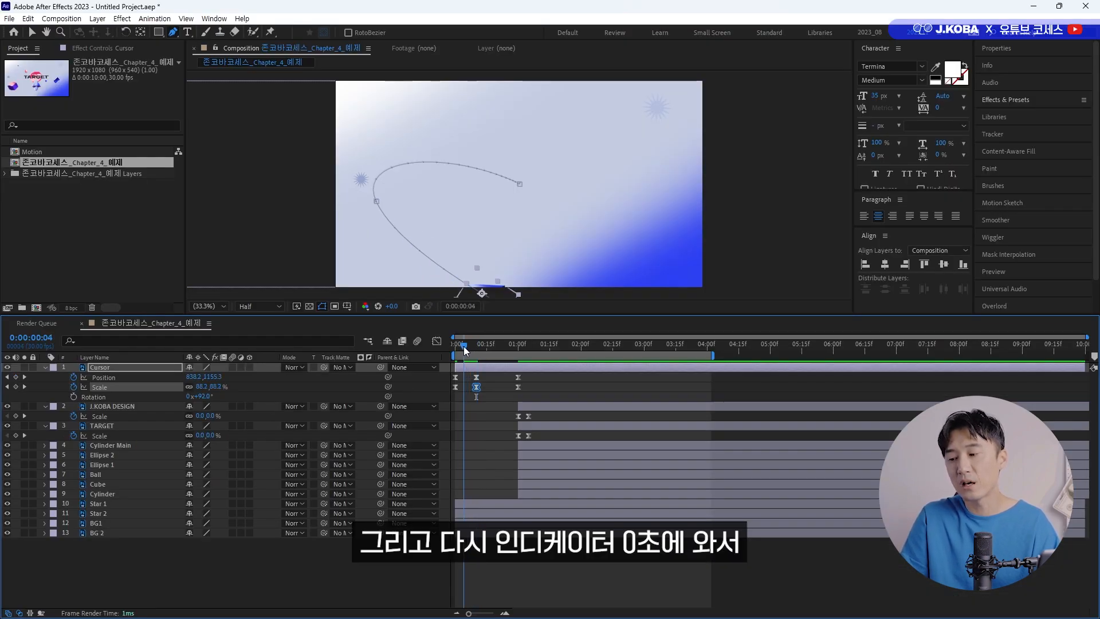
left_click(204, 387)
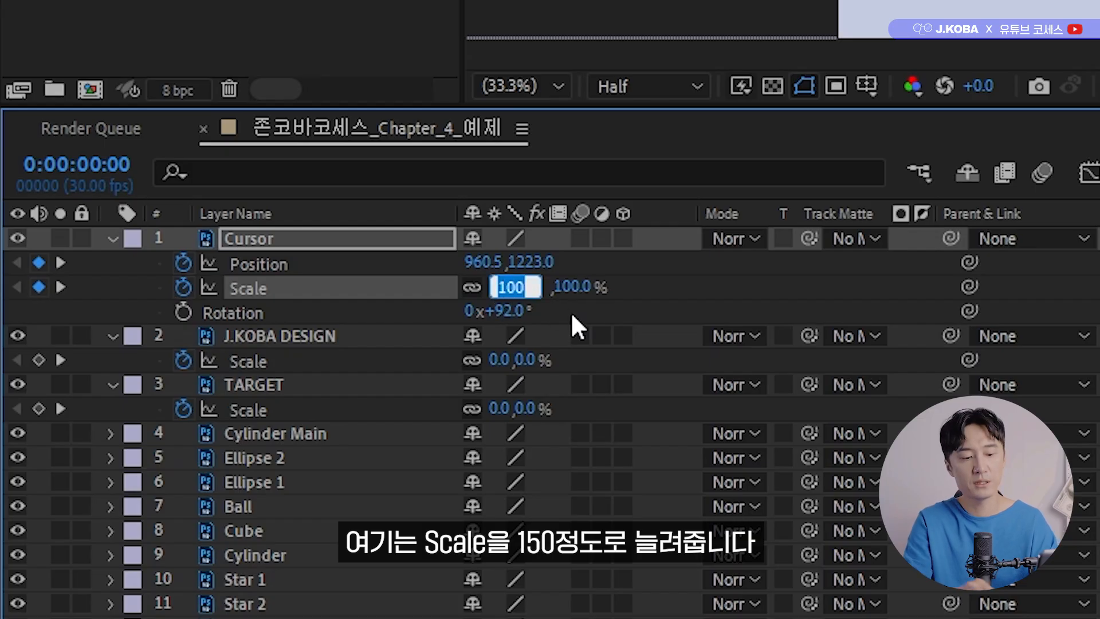
type("150")
key("Return")
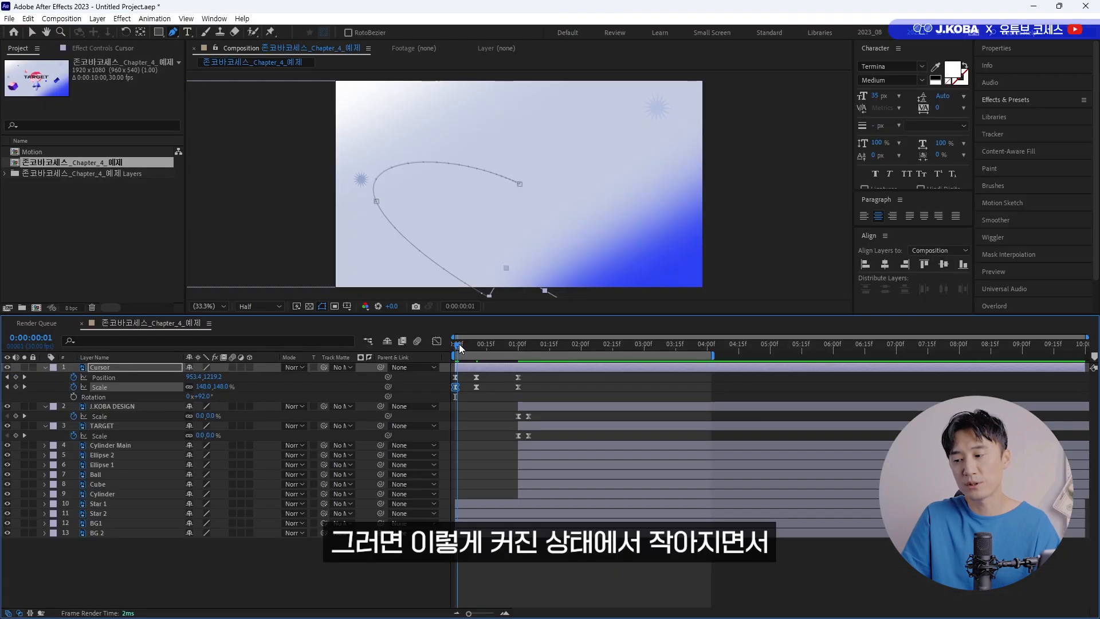
left_click_drag(454, 347, 507, 355)
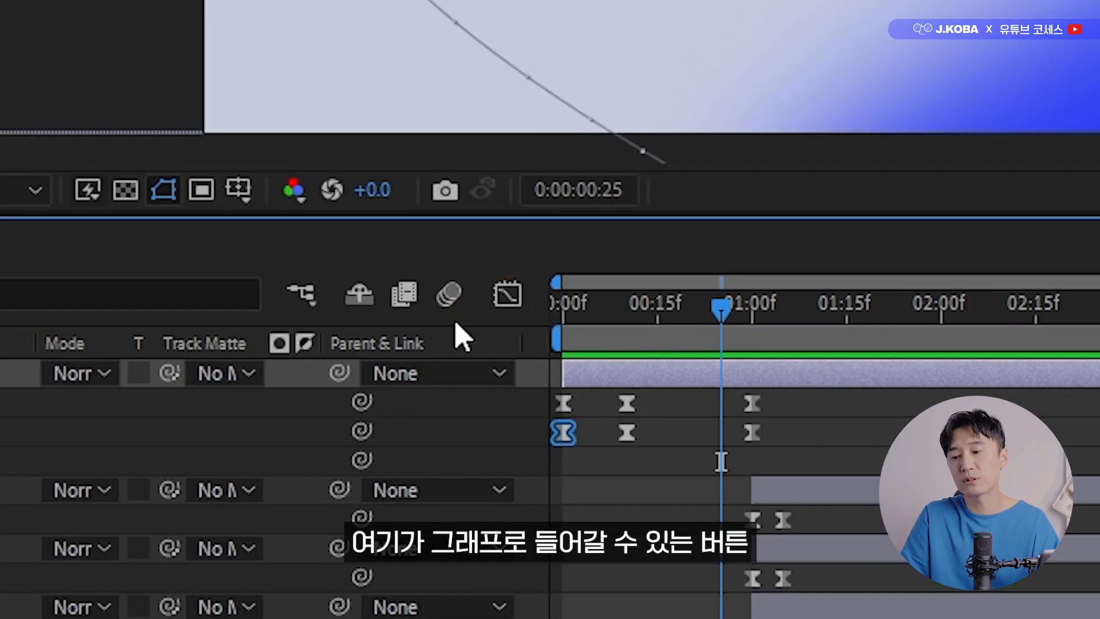
Show the Cursor's Scale animation in the Graph Editor as a speed graph.
left_click(507, 296)
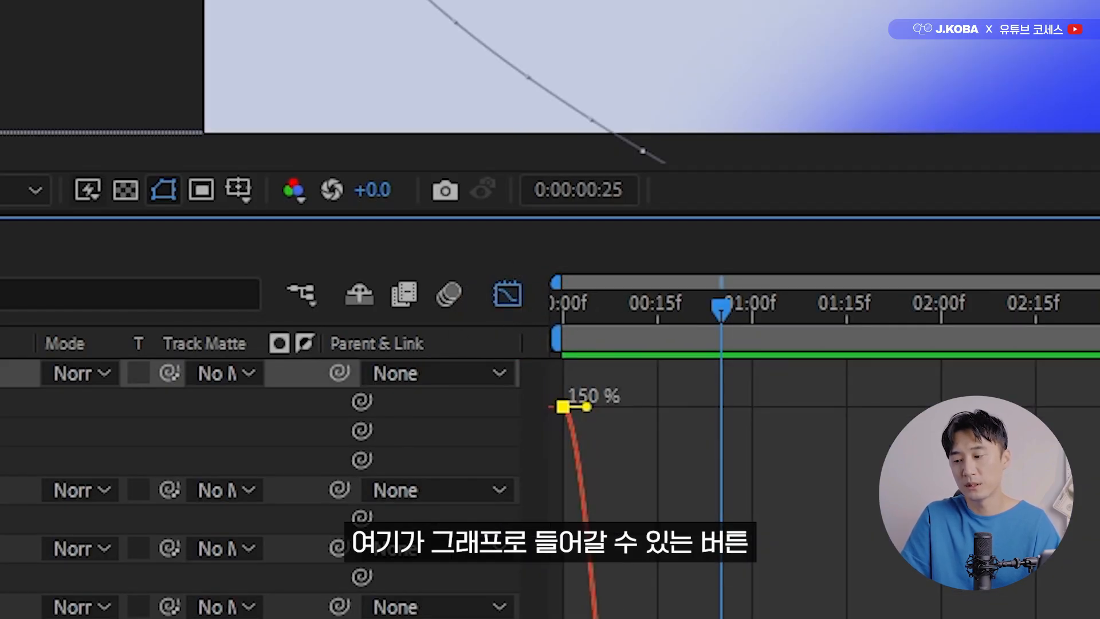
right_click(839, 511)
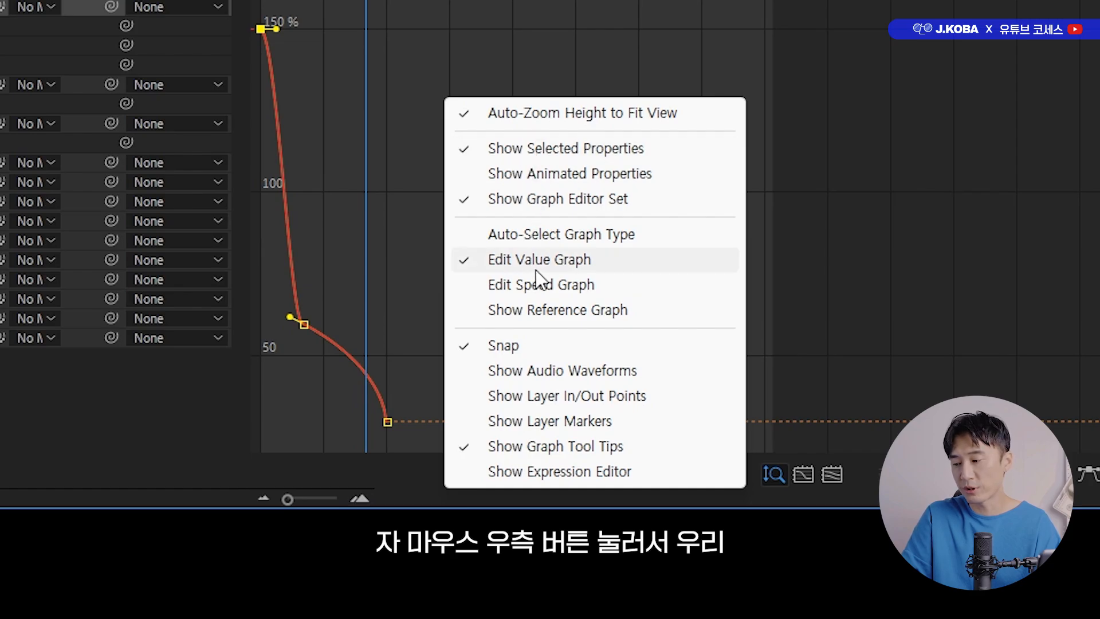
left_click(536, 284)
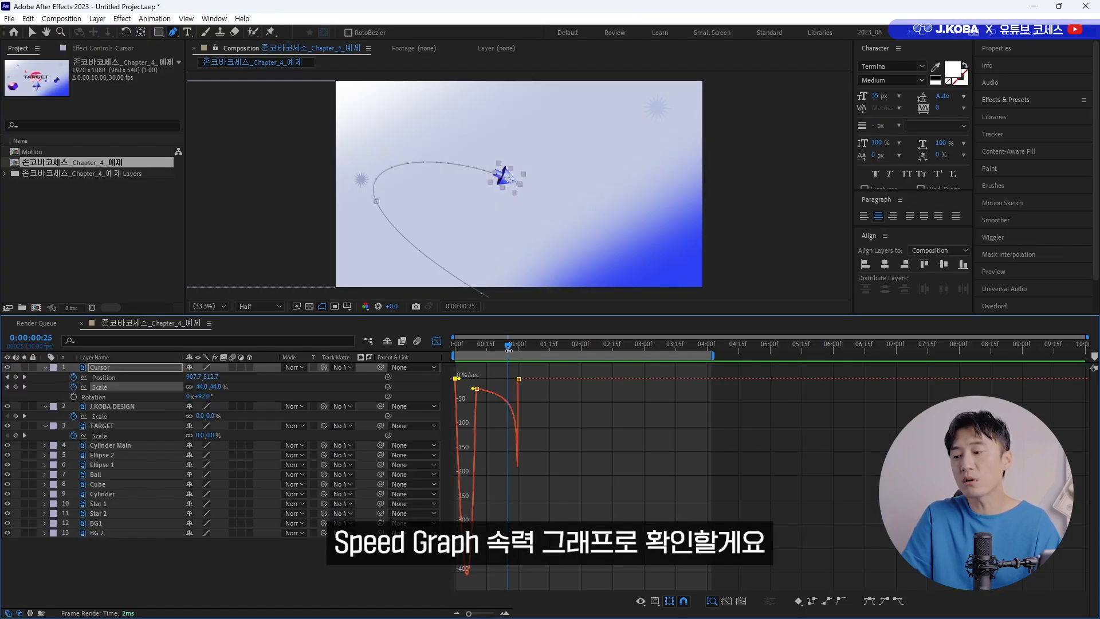
Show the Cursor's Position speed graph and raise the end keyframe at 0:00:01:00 to about 5300 px/sec with a longer incoming handle.
left_click_drag(508, 347, 433, 352)
left_click(136, 377)
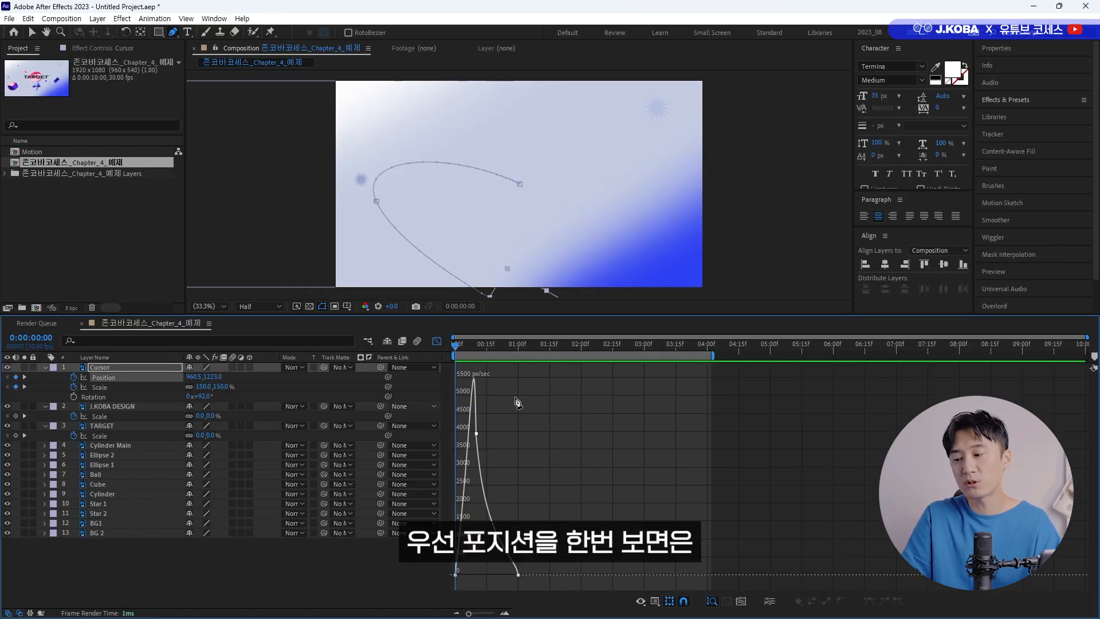
key("equal")
key("equal")
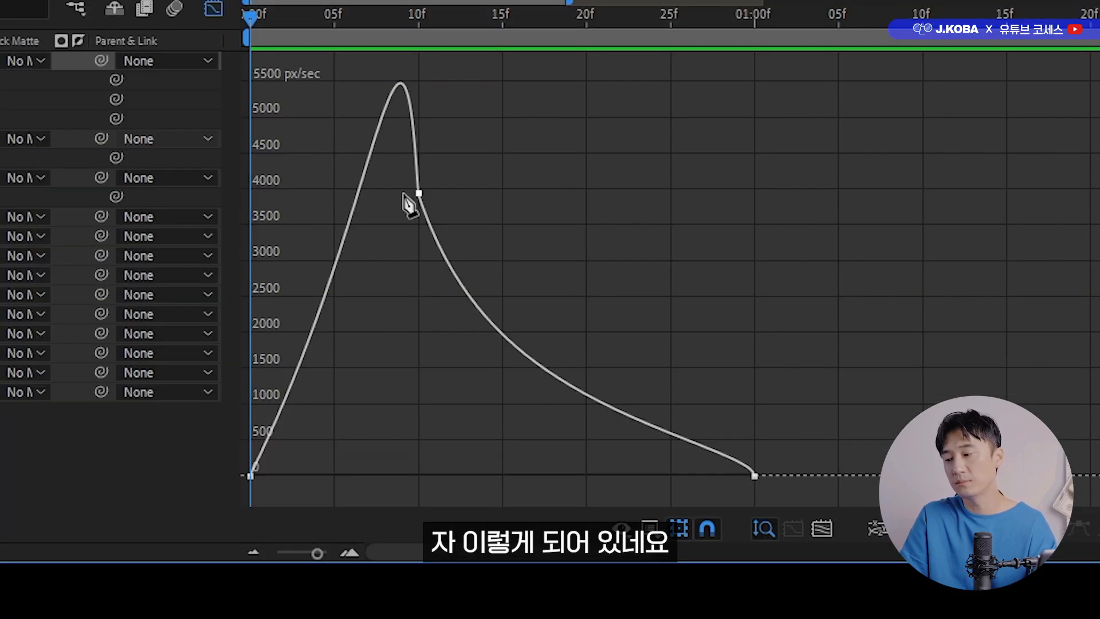
left_click_drag(356, 384, 243, 504)
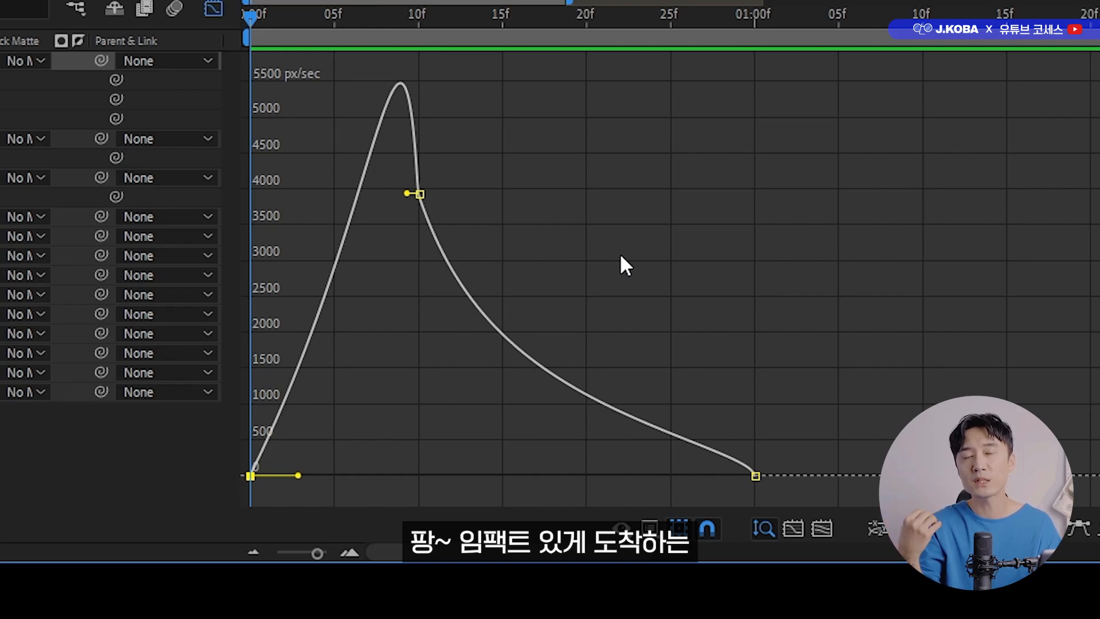
left_click_drag(902, 382, 678, 485)
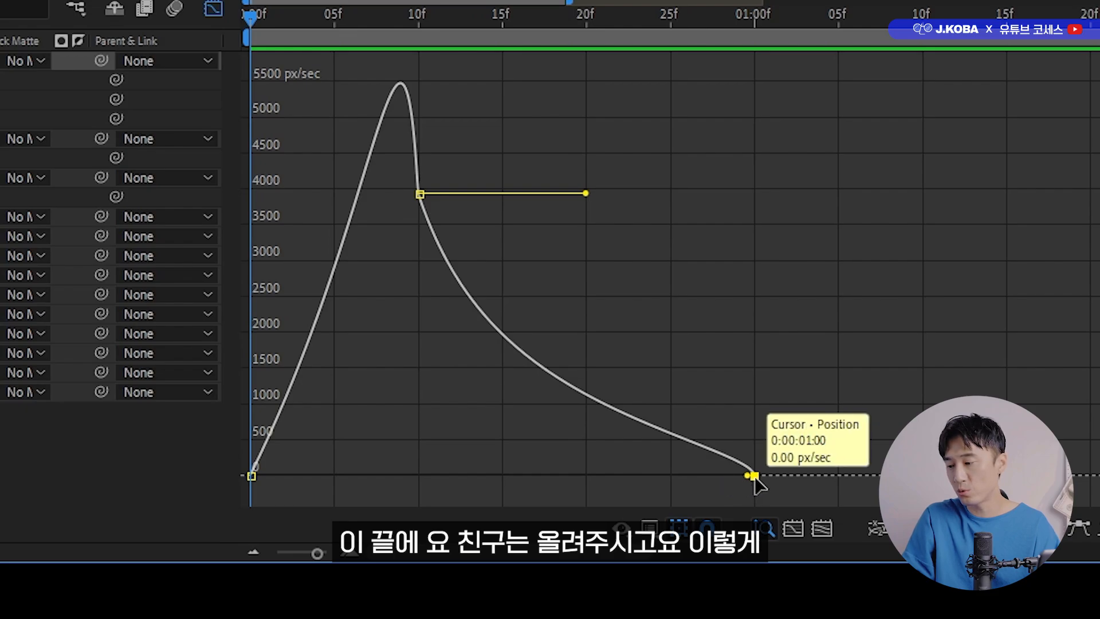
left_click_drag(754, 477, 659, 93)
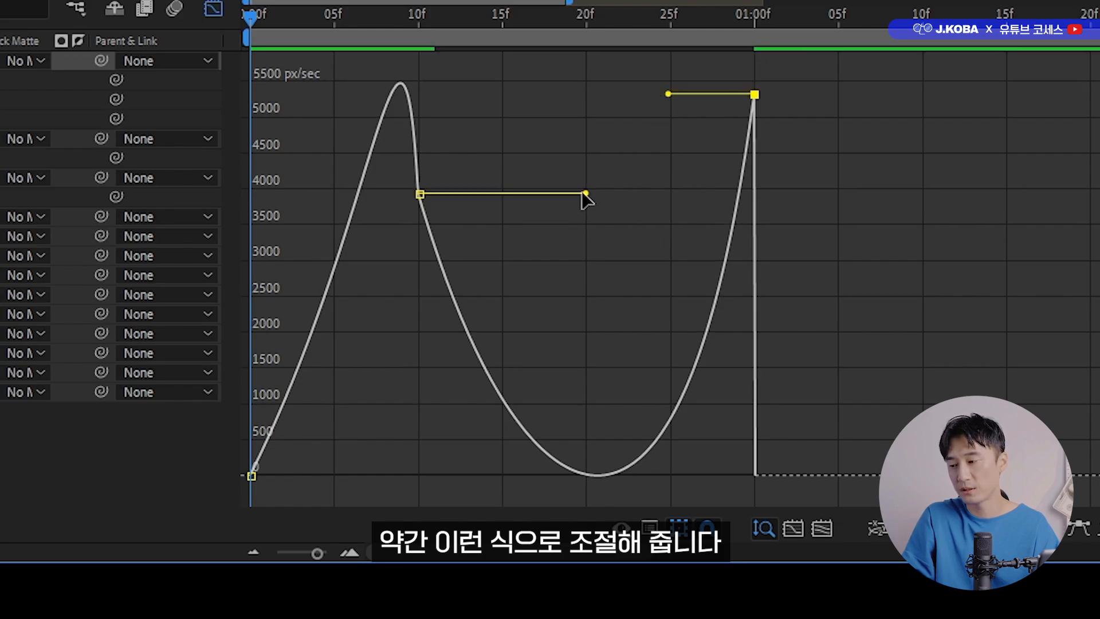
Lower the Cursor's middle Position keyframe at frame 10 to about 2000 px/sec and shape its handles into a smooth dip between two speed peaks.
left_click_drag(516, 140, 393, 282)
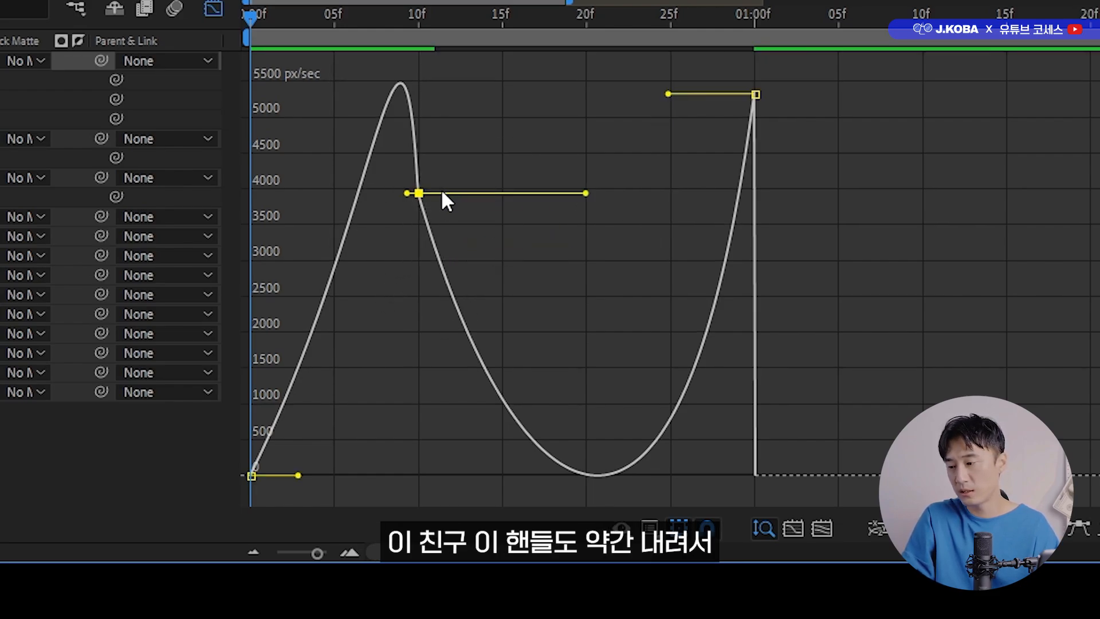
left_click_drag(418, 194, 419, 331)
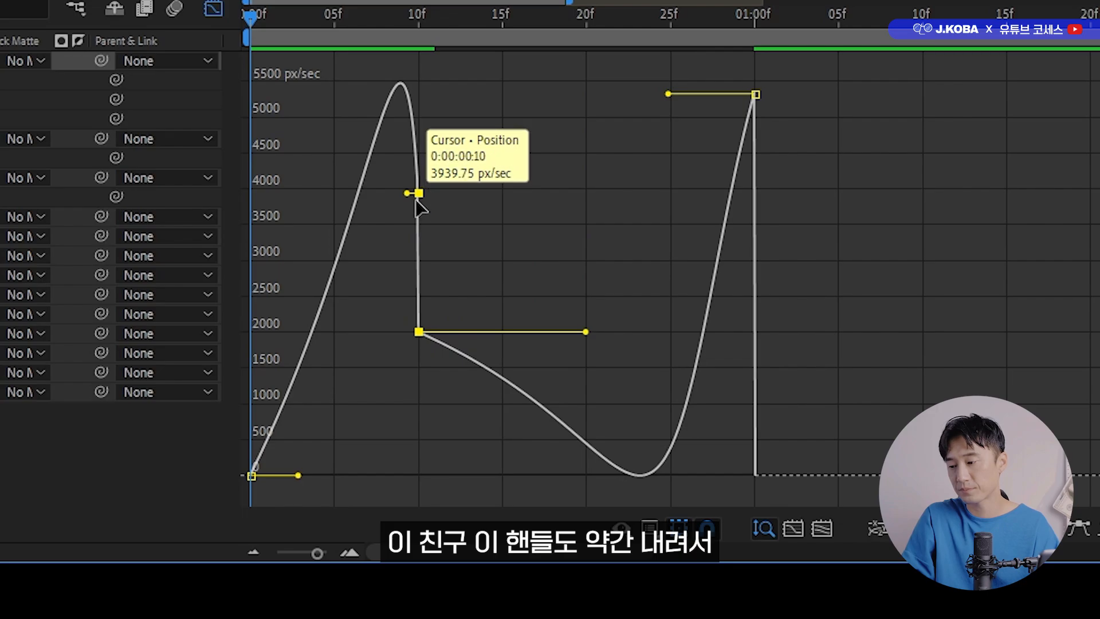
left_click_drag(419, 193, 420, 329)
left_click_drag(588, 327, 448, 314)
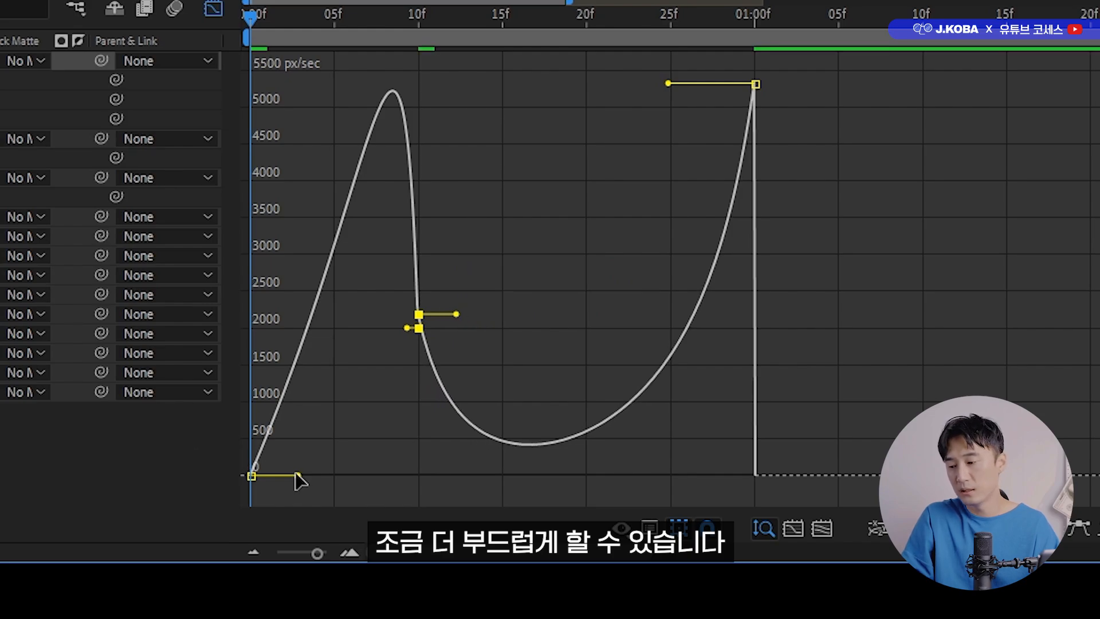
mouse_move(299, 475)
left_mouse_down()
mouse_move(274, 473)
mouse_move(299, 476)
left_mouse_up()
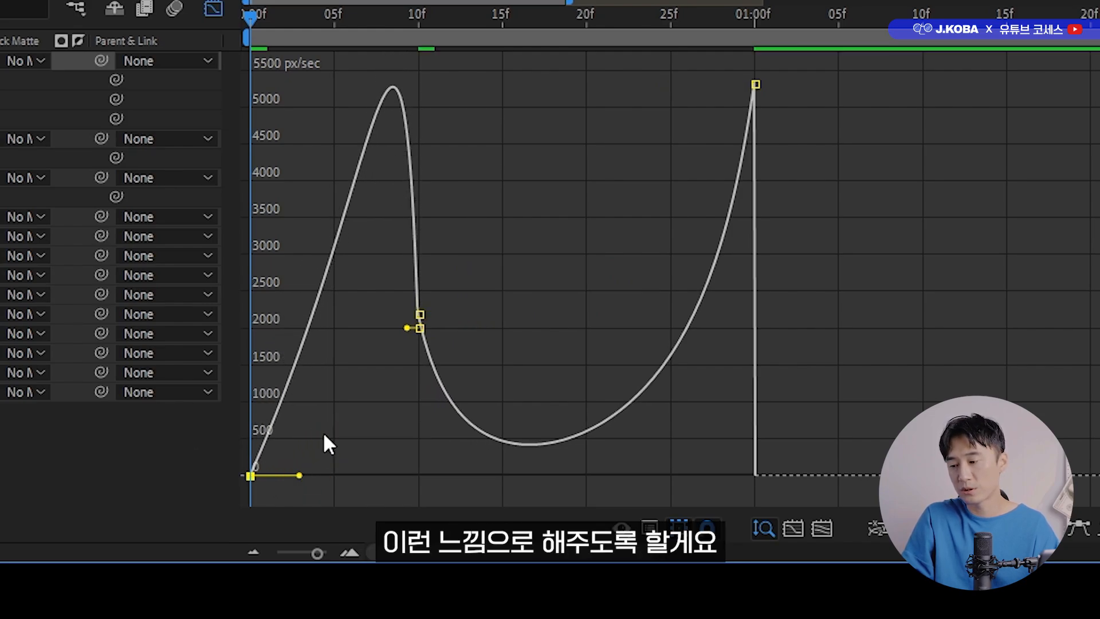
left_click_drag(406, 328, 374, 338)
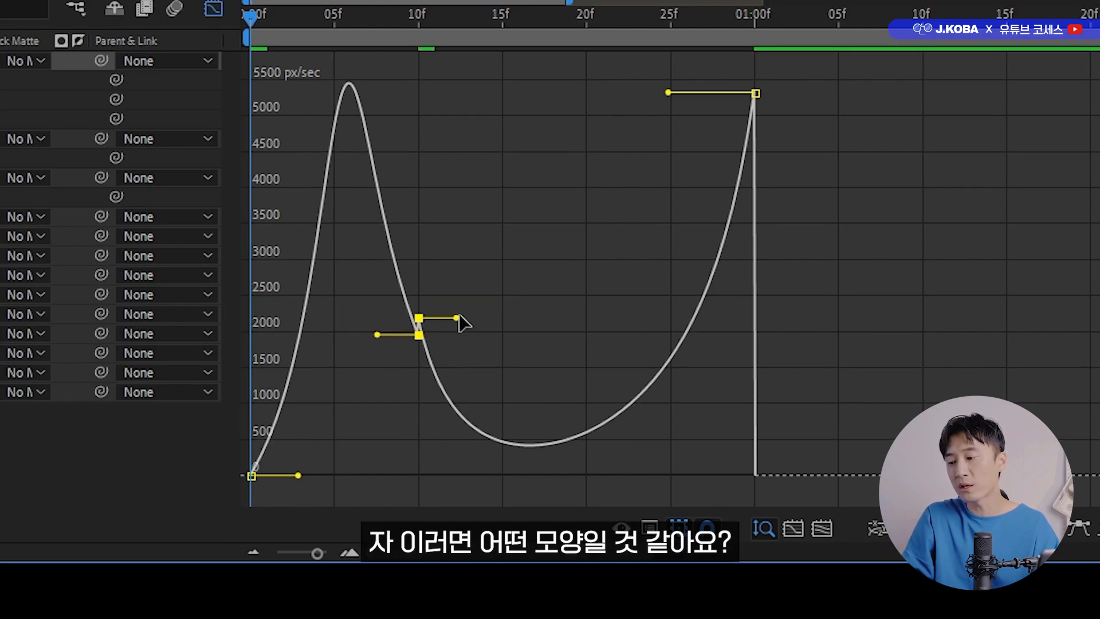
left_click_drag(457, 317, 454, 334)
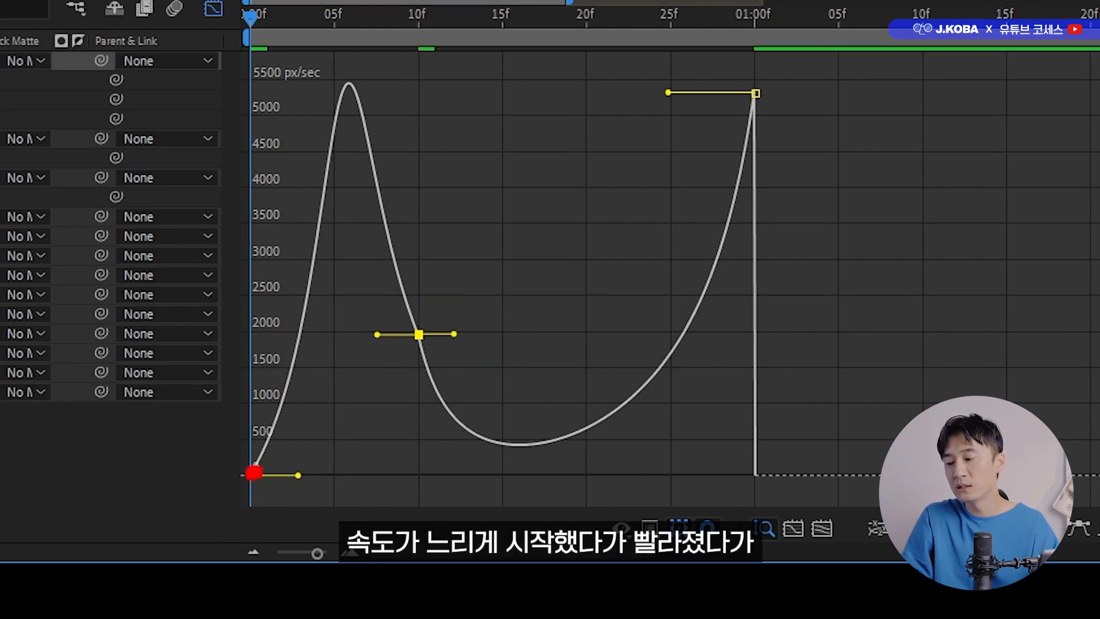
Preview the Cursor's flight from 0 seconds with the reshaped Position speed curve.
mouse_move(272, 410)
left_mouse_down()
mouse_move(315, 127)
mouse_move(336, 97)
mouse_move(398, 298)
mouse_move(460, 417)
mouse_move(529, 457)
mouse_move(773, 141)
left_mouse_up()
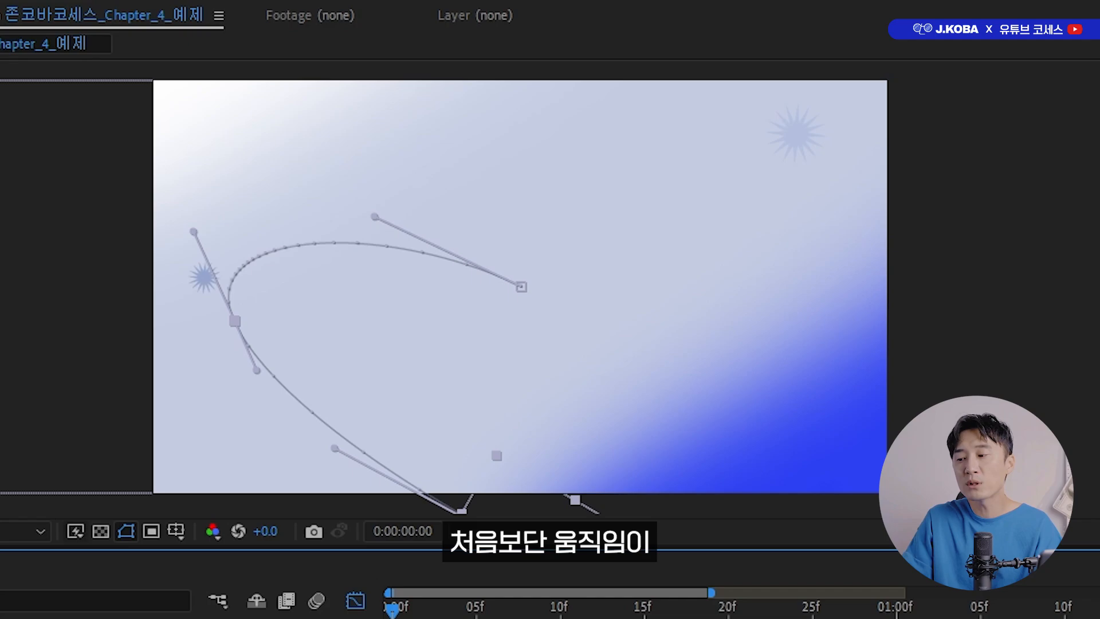
key("space")
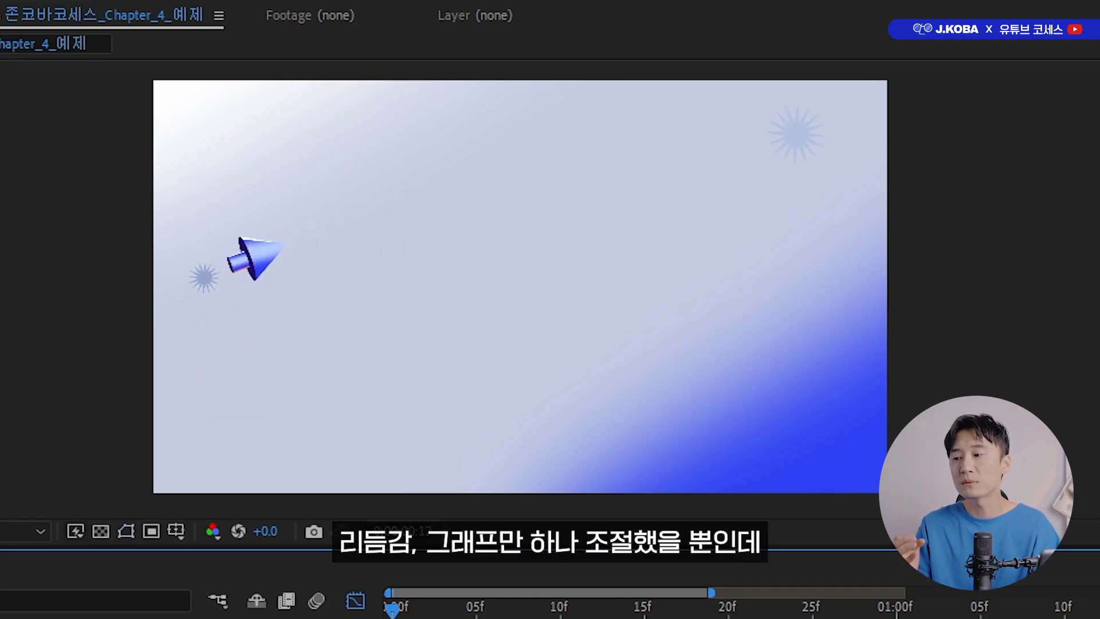
key("space")
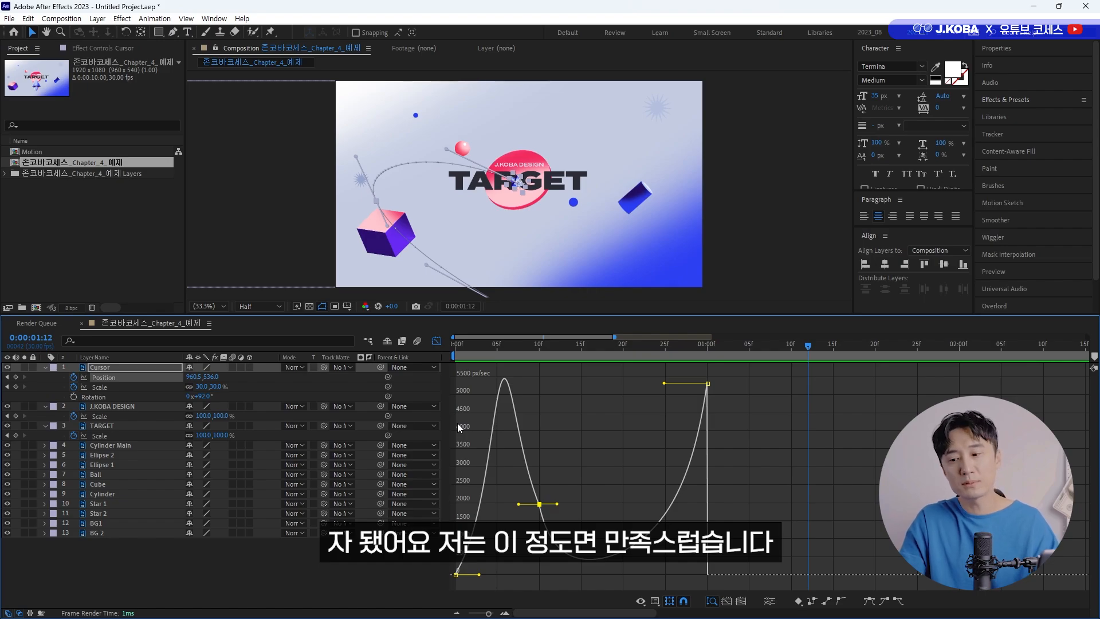
key("Home")
key("space")
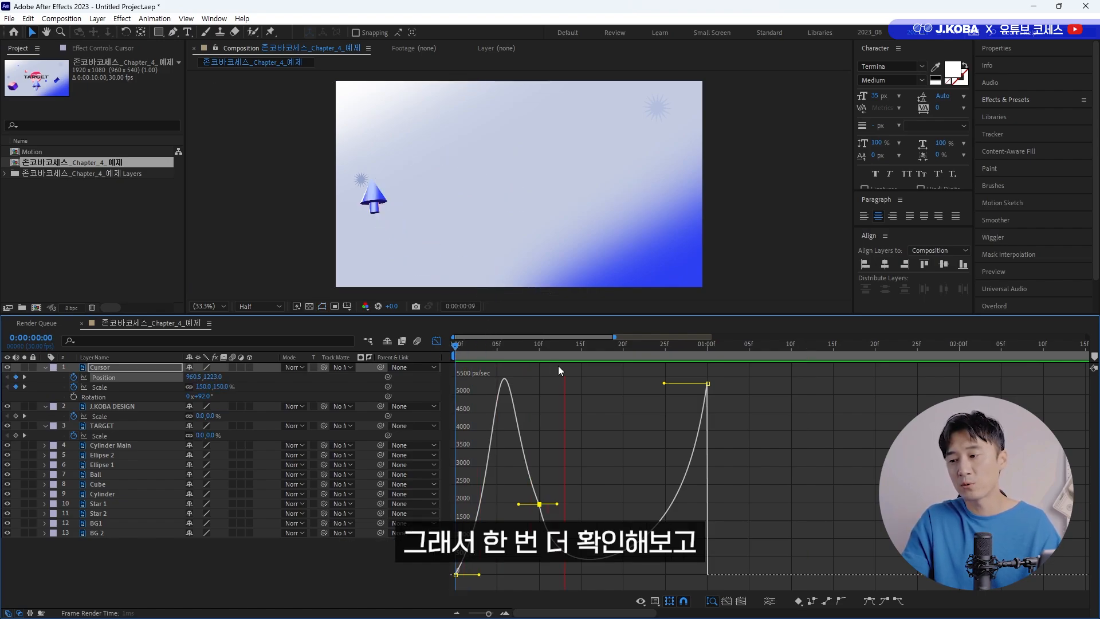
key("space")
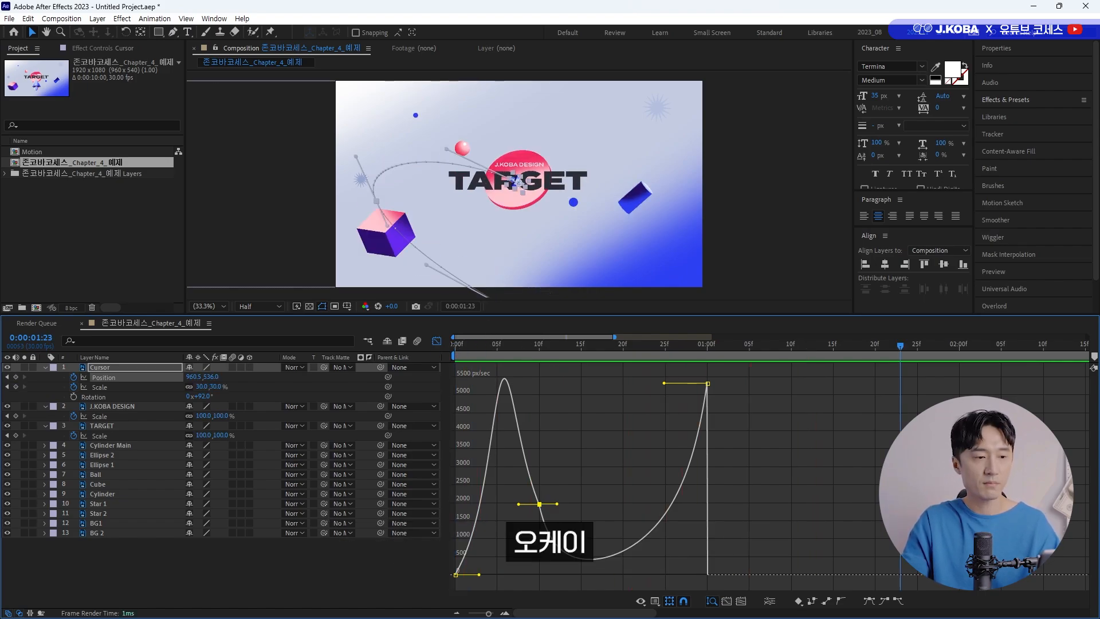
Close the Graph Editor and set the TARGET layer's Scale keyframe at 0:00:01:00 to 50%.
left_click(437, 341)
left_click_drag(458, 344, 711, 344)
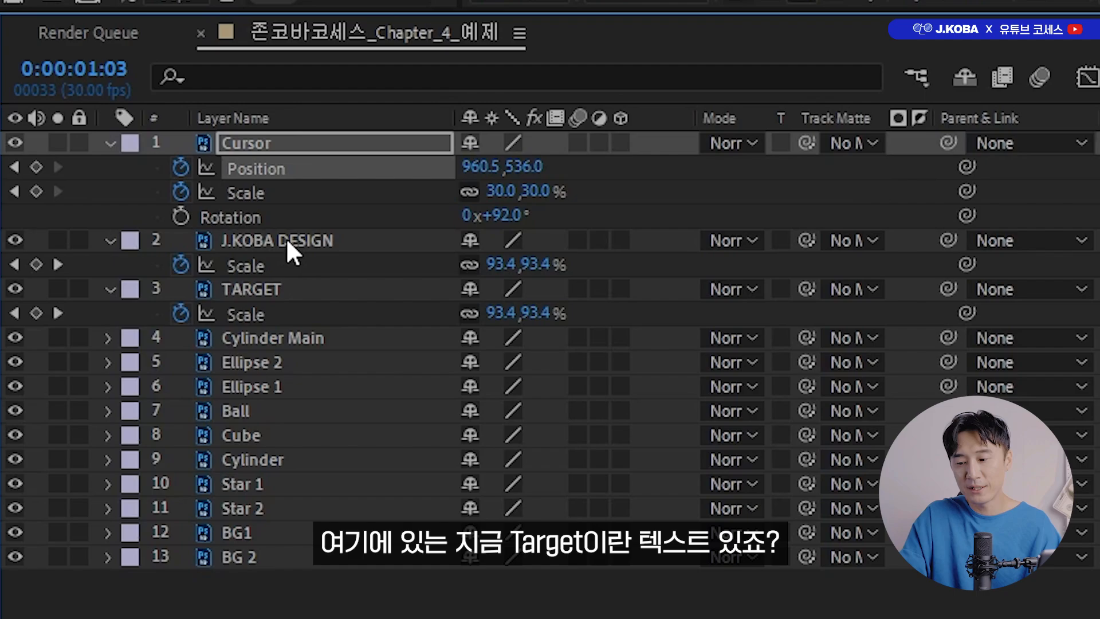
left_click(287, 241)
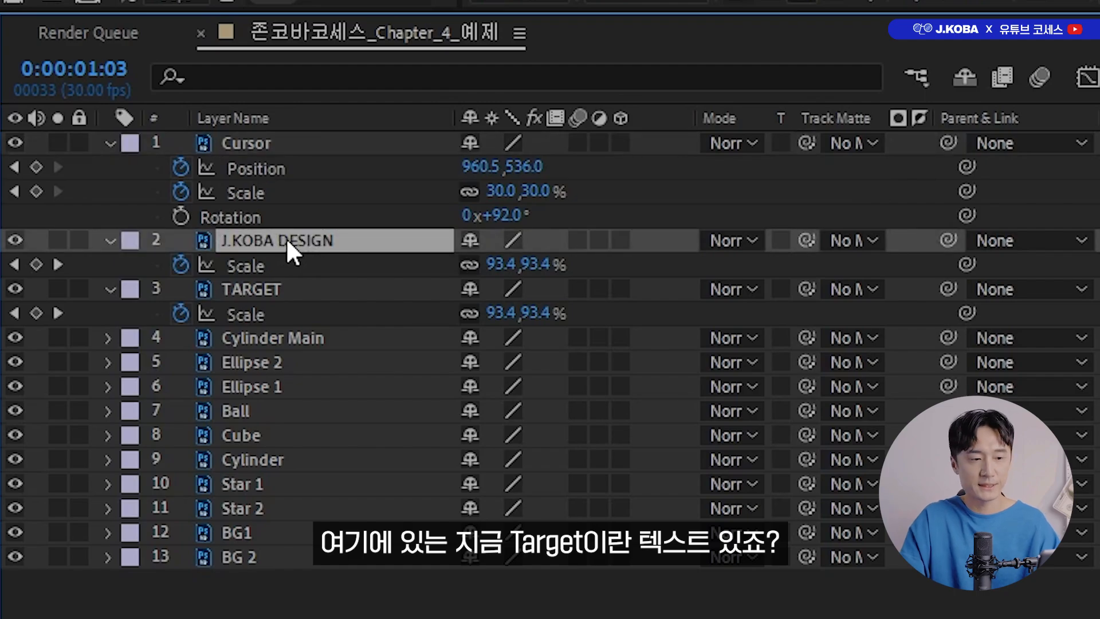
left_click(306, 289)
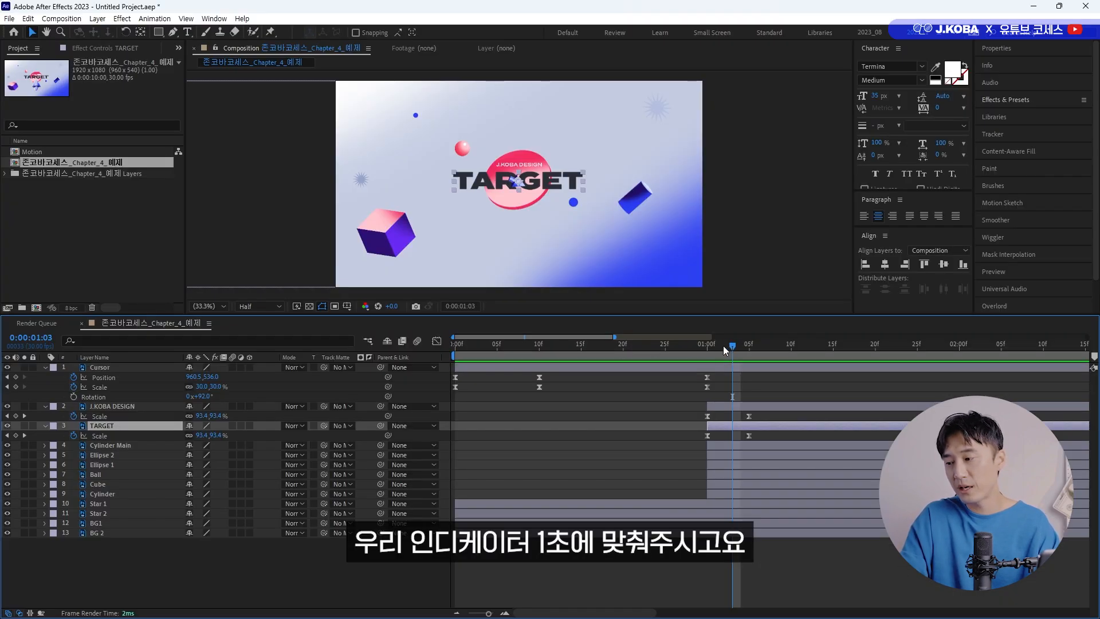
left_click_drag(724, 350, 708, 346)
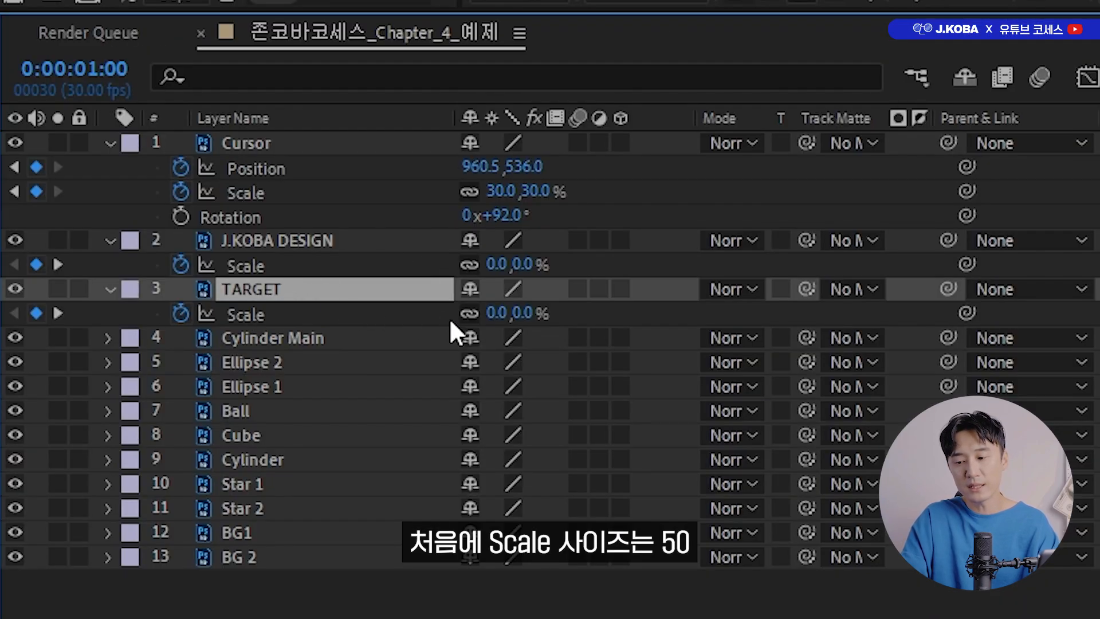
left_click(496, 312)
type("50")
key("Return")
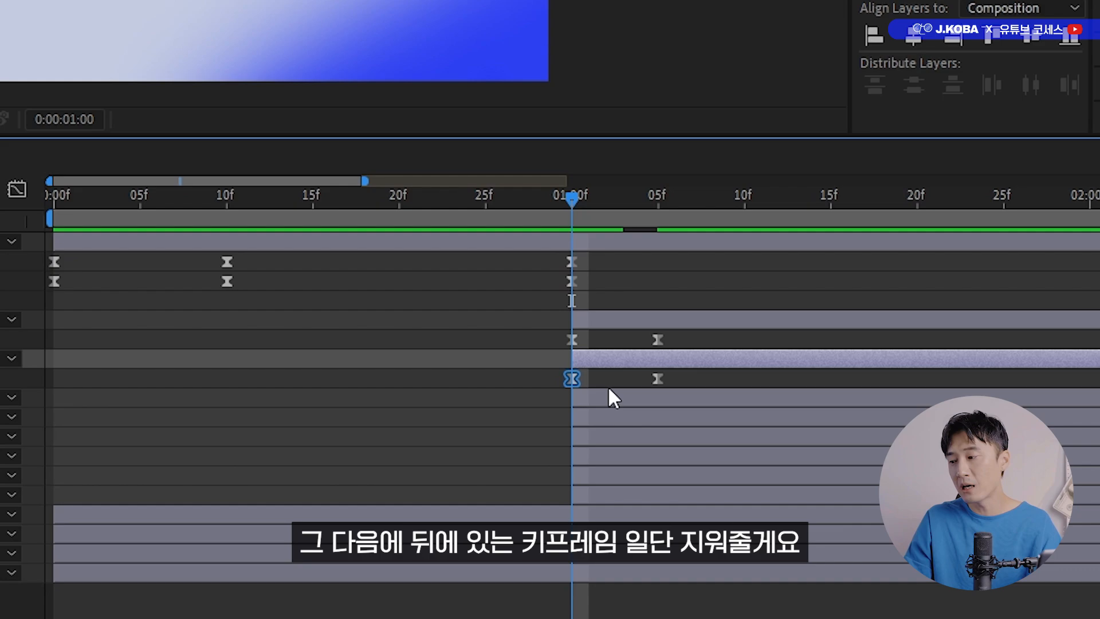
Delete the TARGET layer's second Scale keyframe and add a 115% Scale keyframe at 0:00:01:01.
left_click_drag(678, 372, 631, 392)
key("Delete")
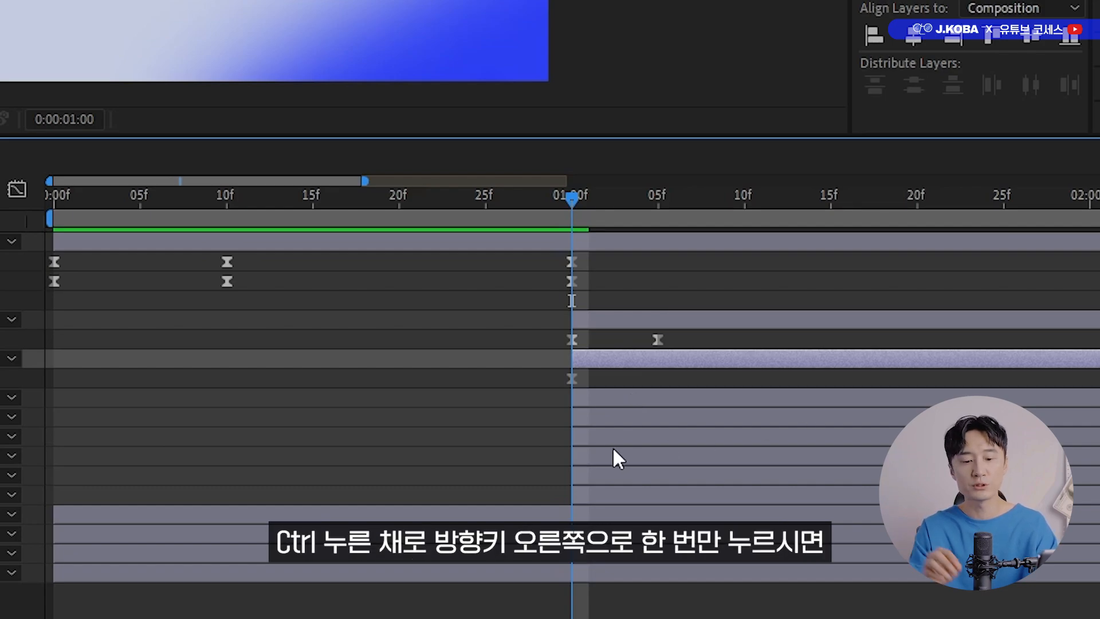
key("ctrl+Right")
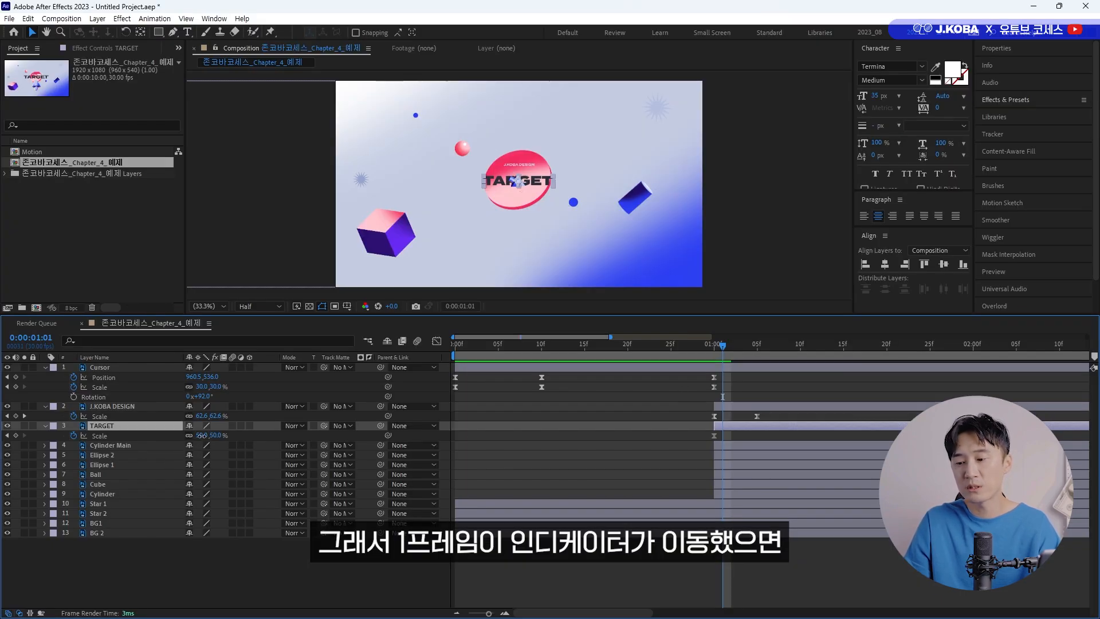
left_click(201, 435)
type("115")
key("Return")
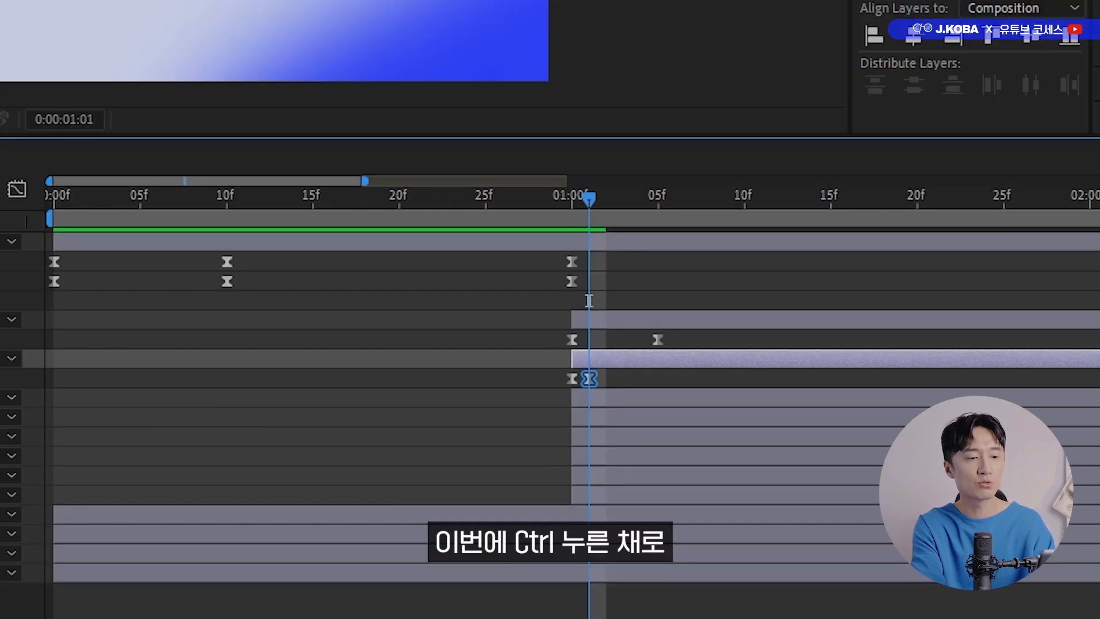
Add a Scale keyframe of 90% to the TARGET layer at 0:00:01:03.
key("ctrl+Right")
key("ctrl+Right")
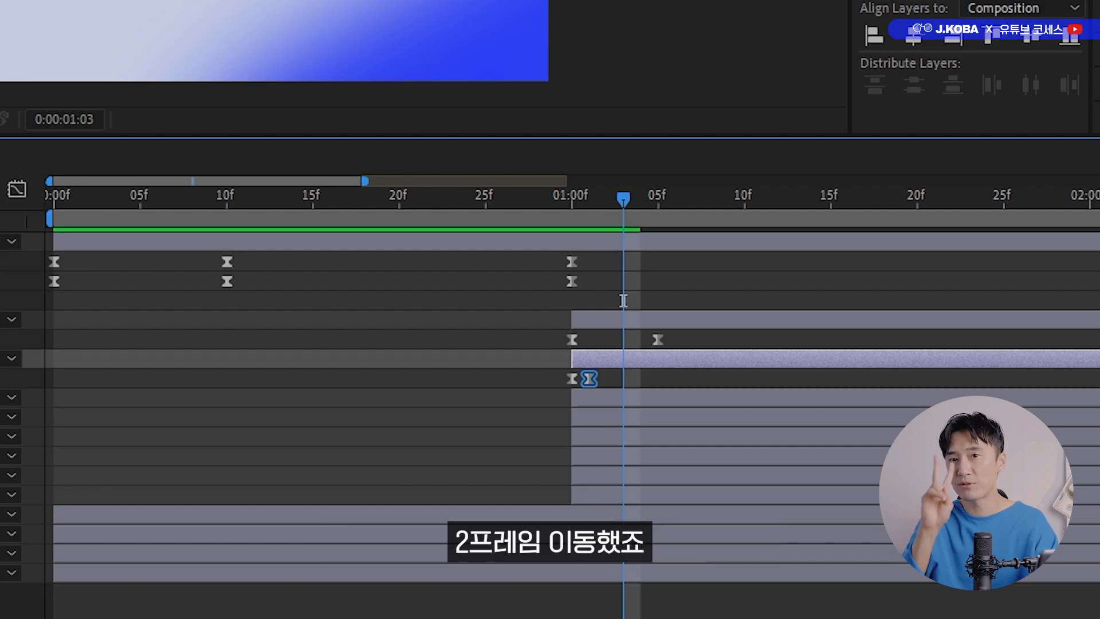
left_click(205, 435)
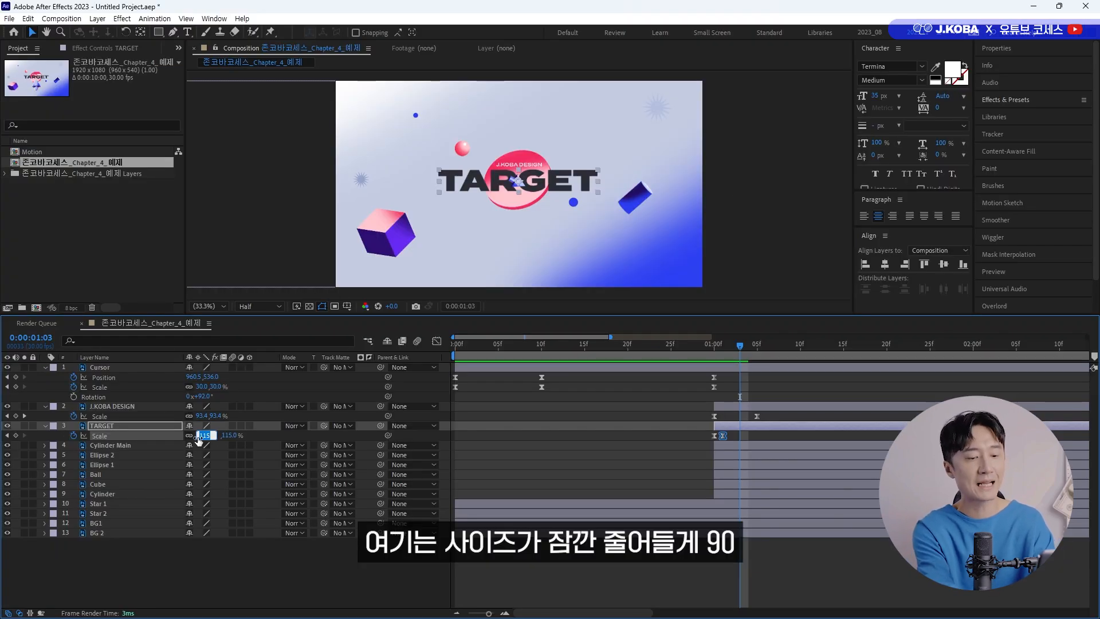
key("Return")
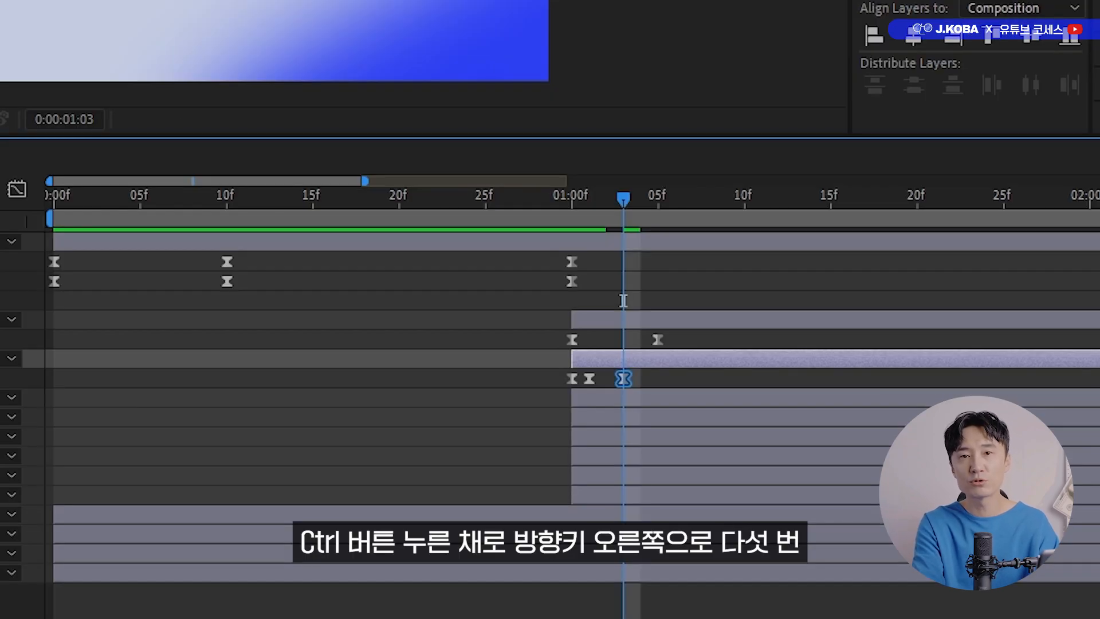
Add a Scale keyframe of 105% to the TARGET layer at 0:00:01:08.
key("ctrl+Right")
key("ctrl+Right")
key("ctrl+Right")
key("ctrl+Right")
key("ctrl+Right")
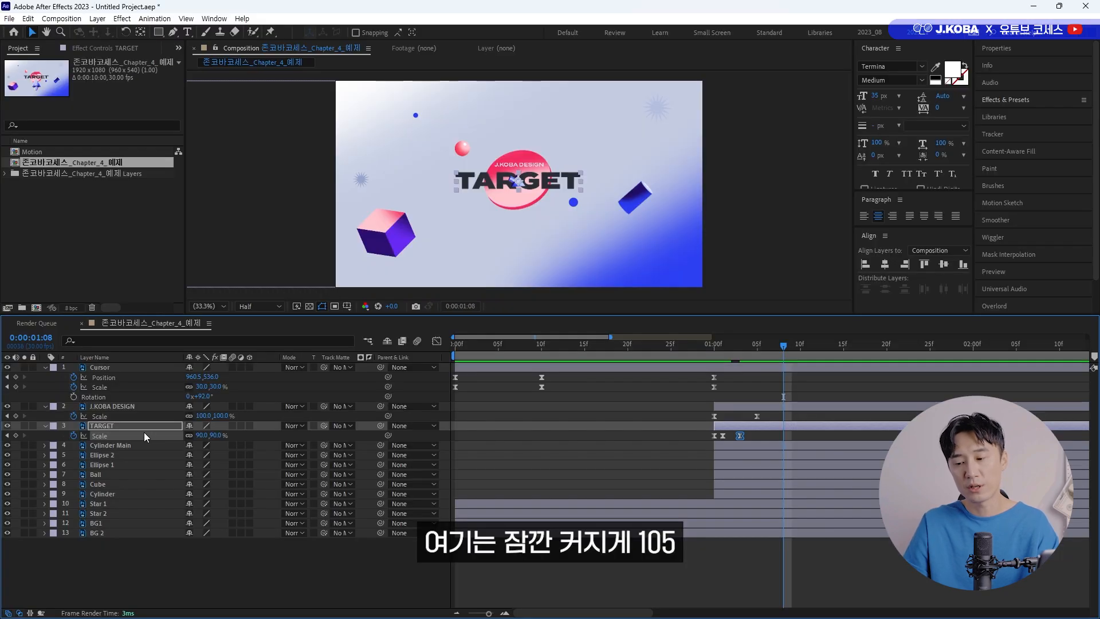
left_click(201, 436)
type("10")
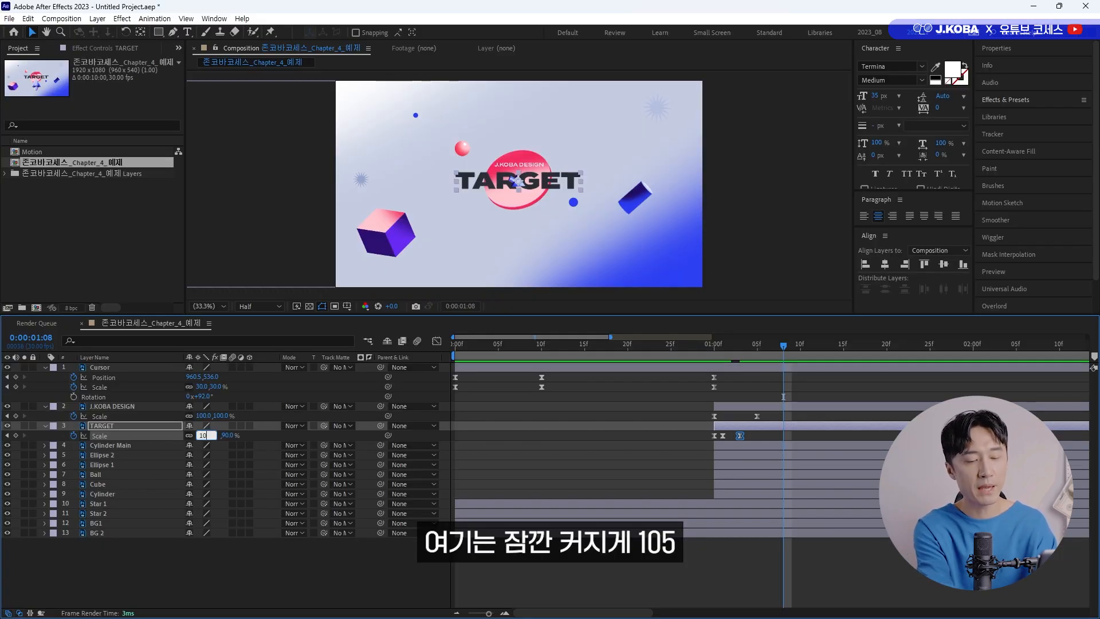
type("5")
key("Return")
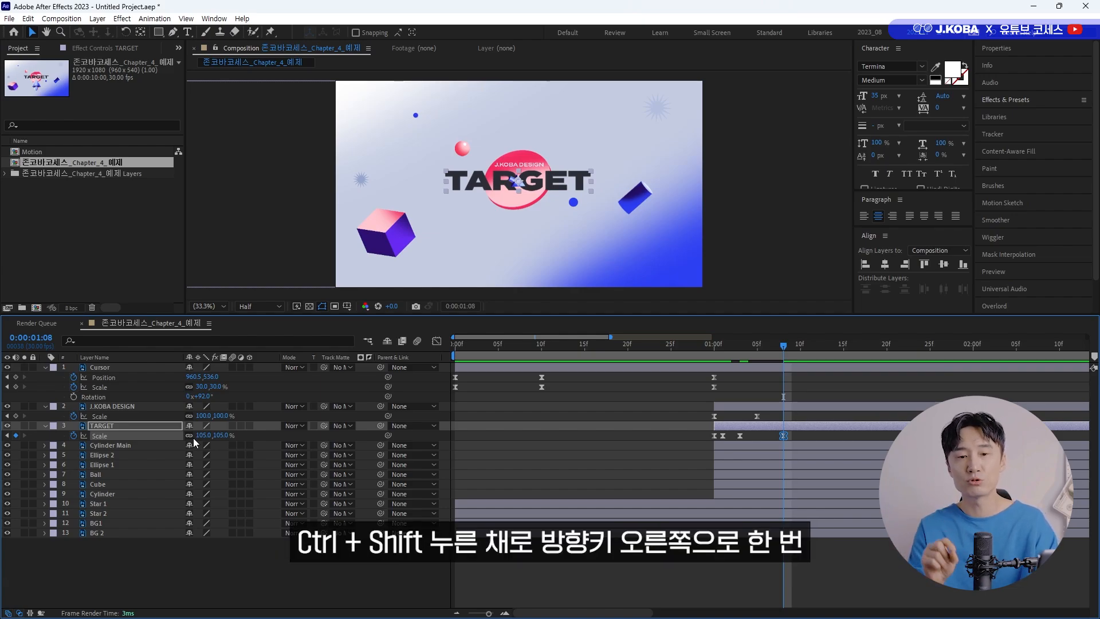
Add a final Scale keyframe of 100% to the TARGET layer at 0:00:01:18 and preview the title's bounce.
key("ctrl+shift+Right")
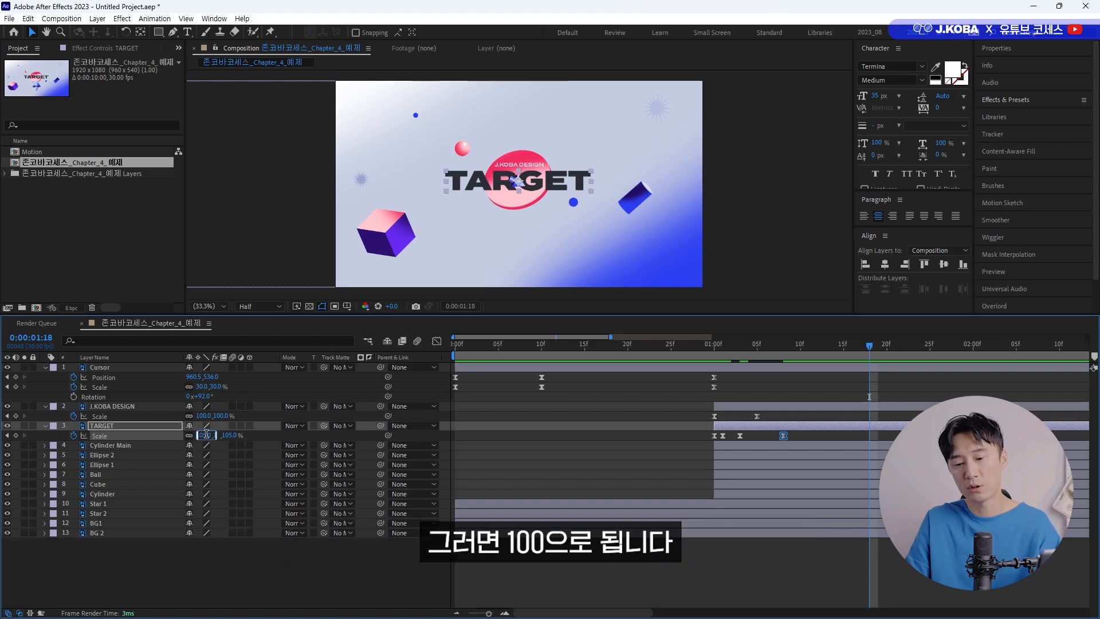
left_click(201, 435)
type("100")
key("Return")
key("space")
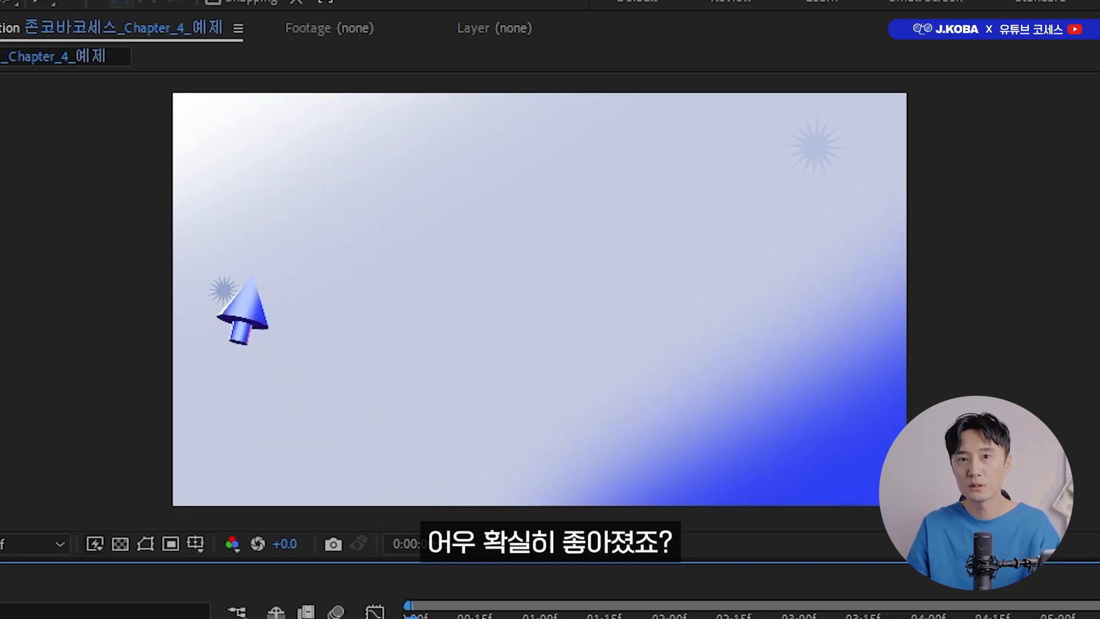
key("space")
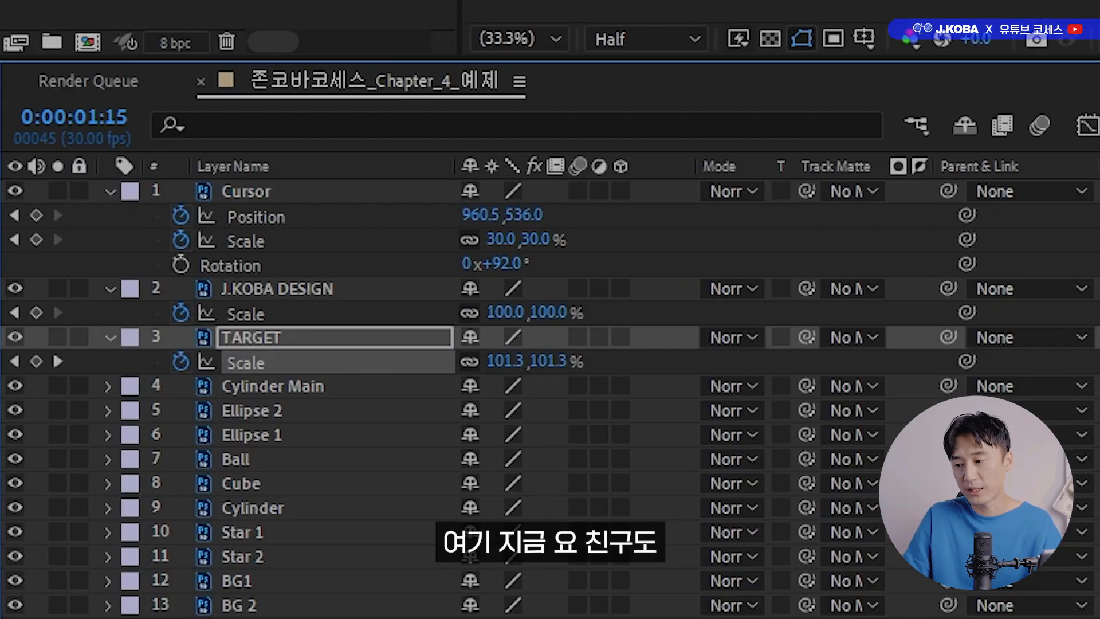
Search the effects and presets for "type" and try applying Typewriter to the J.KOBA DESIGN layer at 0:00:01:00.
key("j")
key("j")
key("j")
key("j")
left_click(434, 314)
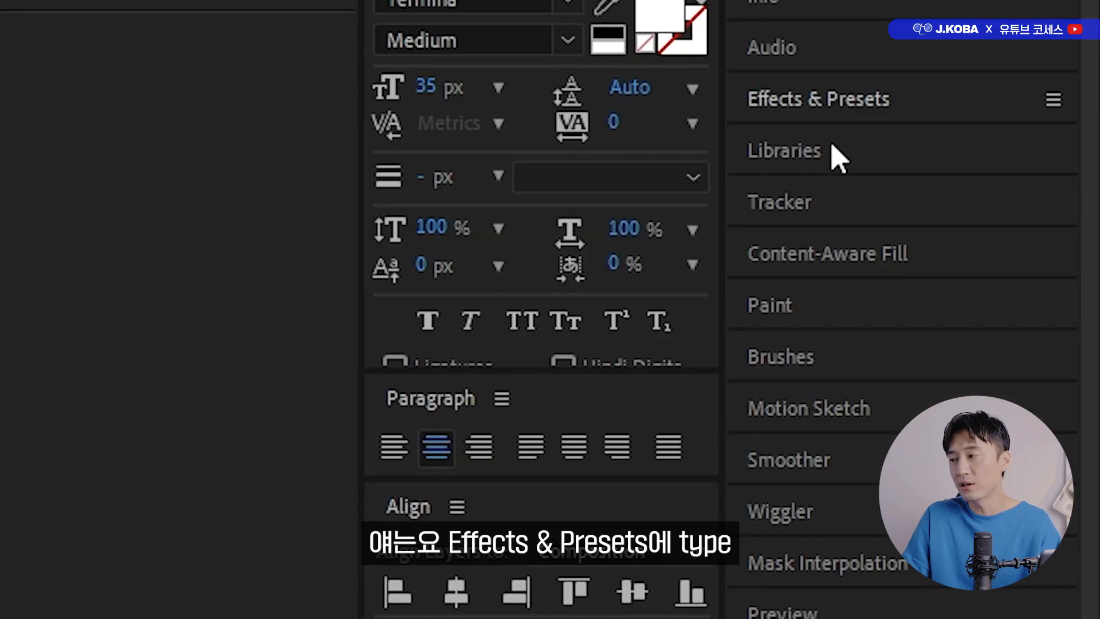
left_click(813, 106)
left_click(829, 128)
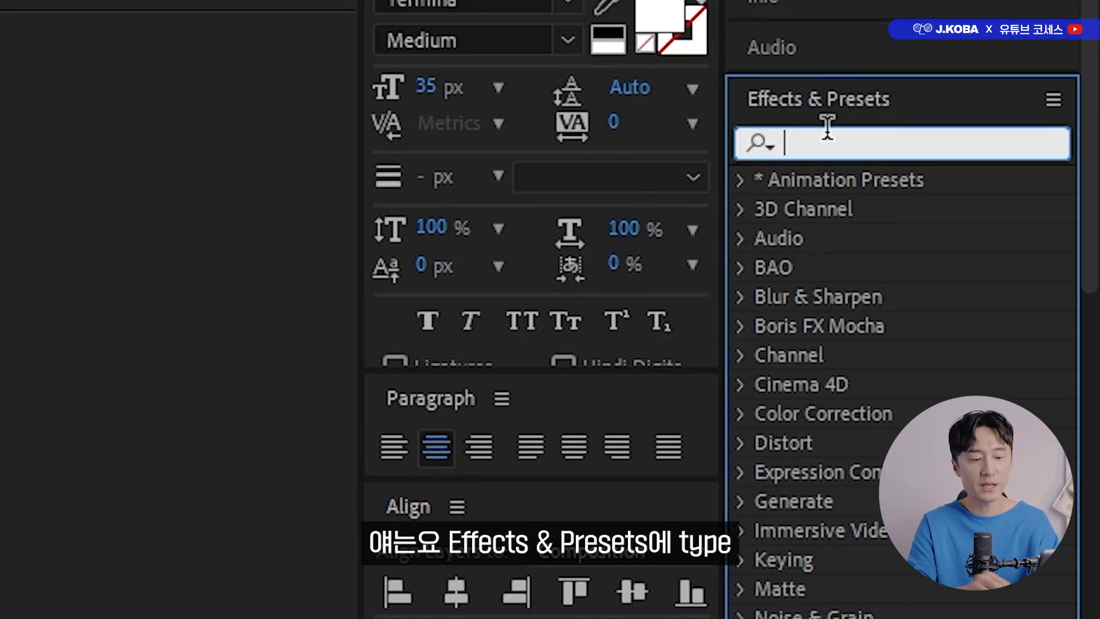
type("type")
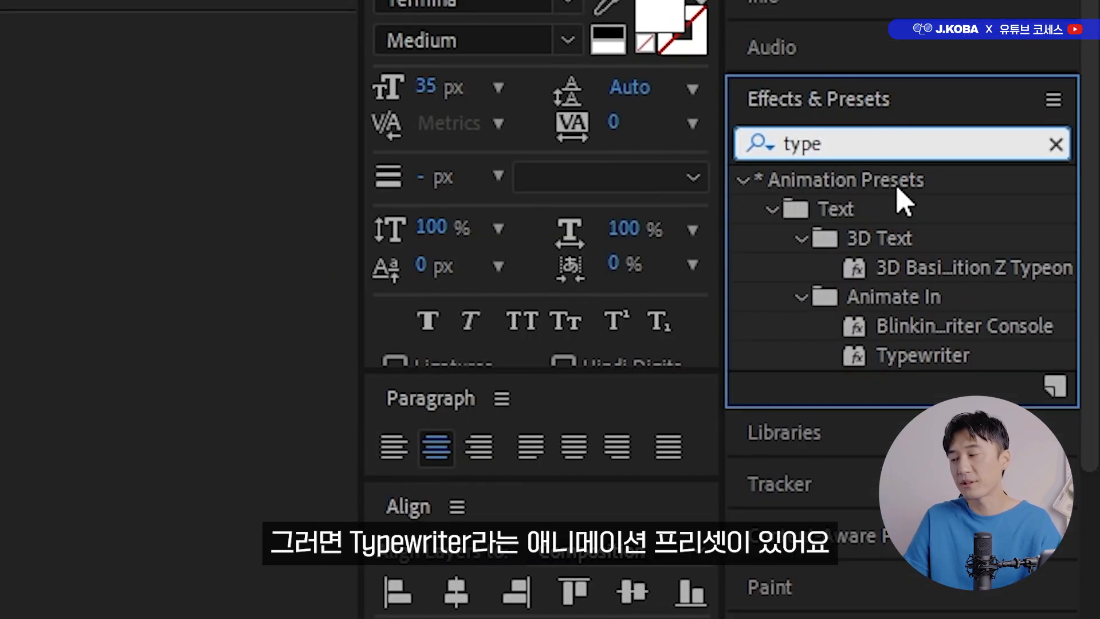
left_click(931, 357)
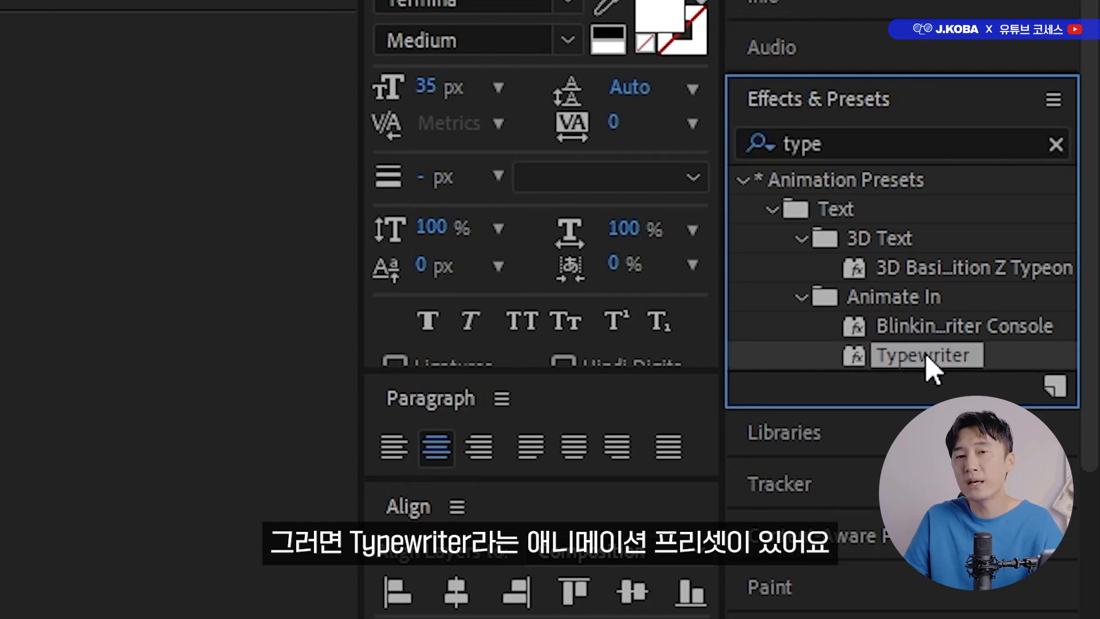
left_click_drag(927, 357, 145, 407)
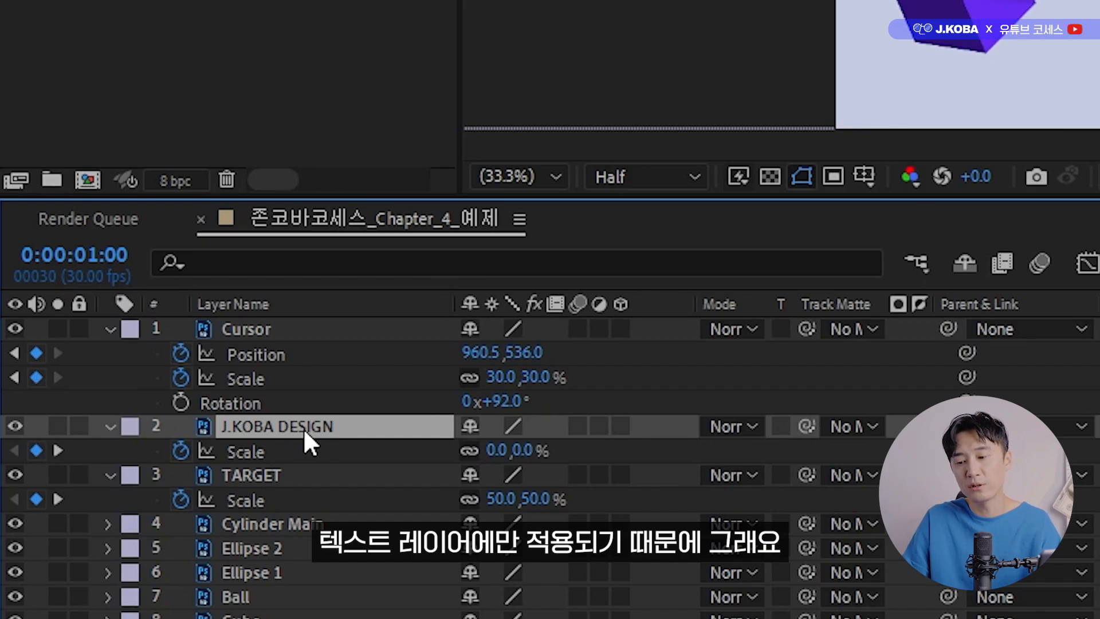
Convert the J.KOBA DESIGN Photoshop layer to an editable text layer.
right_click(303, 428)
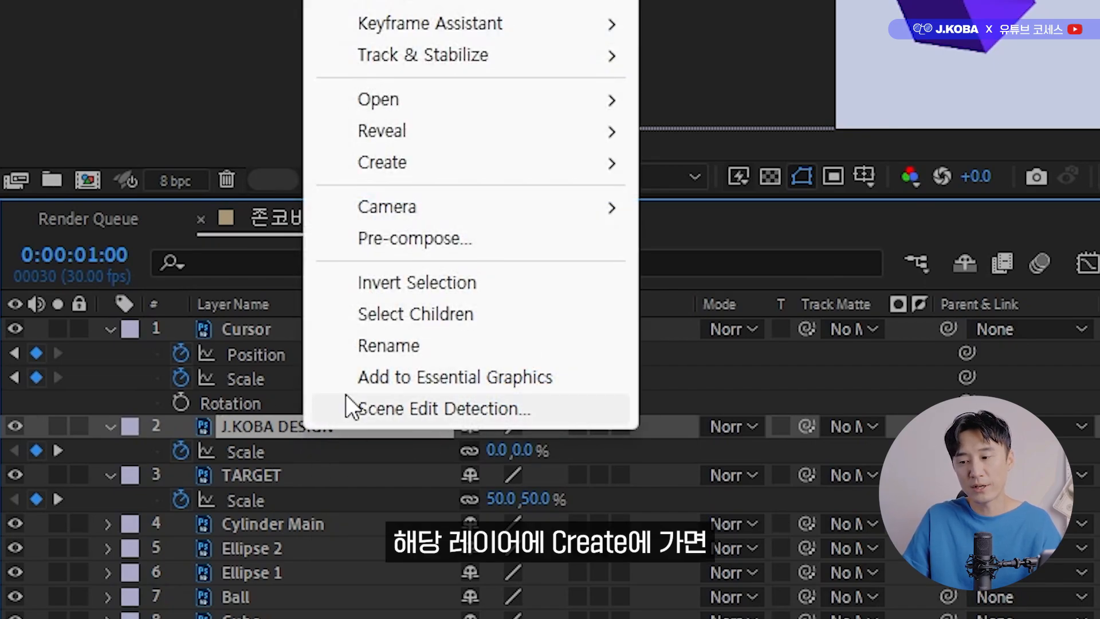
mouse_move(456, 170)
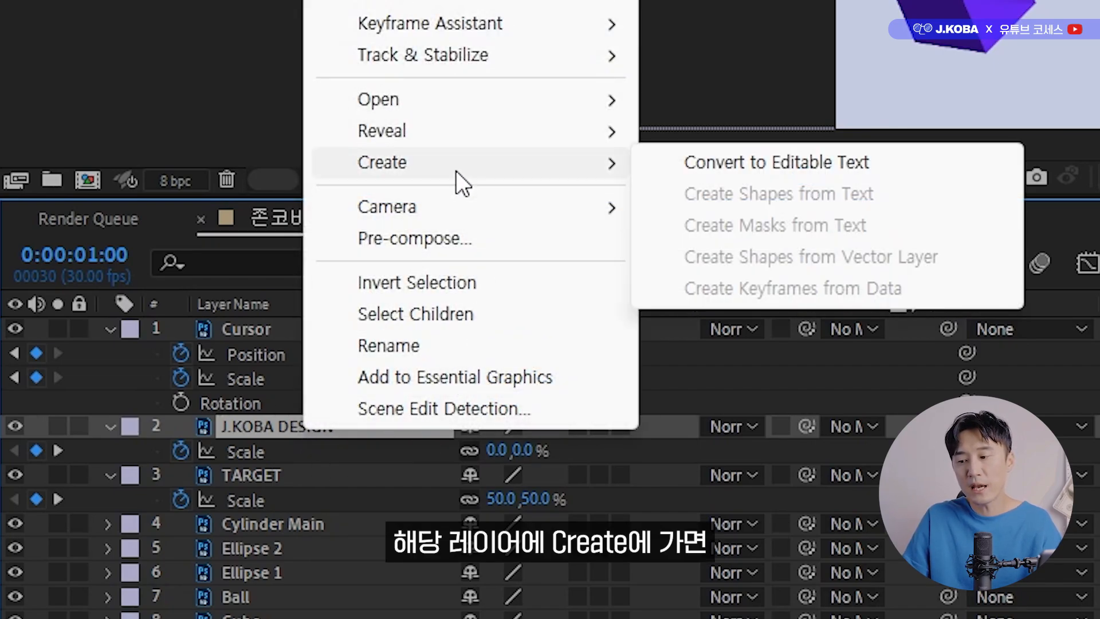
left_click(702, 171)
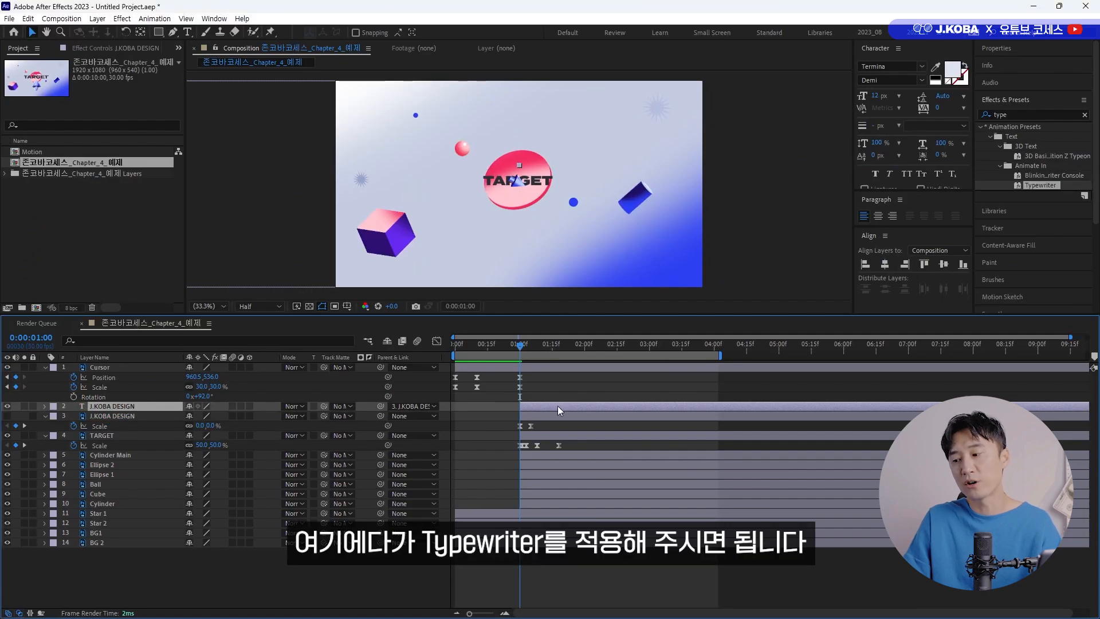
Apply the Typewriter preset to the J.KOBA DESIGN text layer at 0:00:01:00 and reveal its keyframes.
left_click_drag(1045, 184, 531, 406)
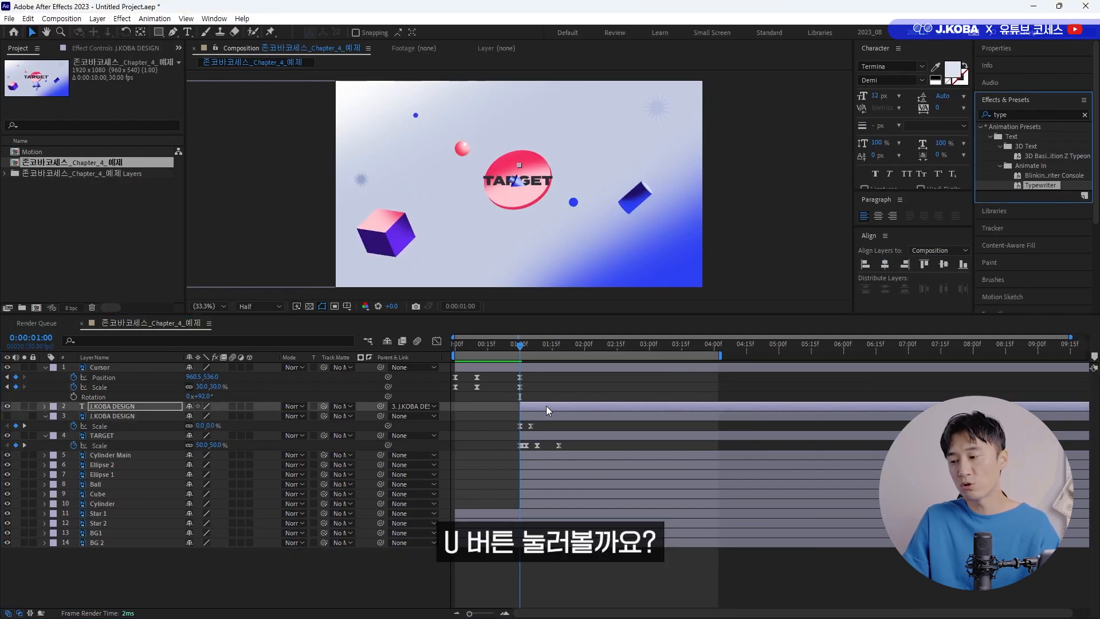
left_click(548, 401)
left_click(547, 401)
key("u")
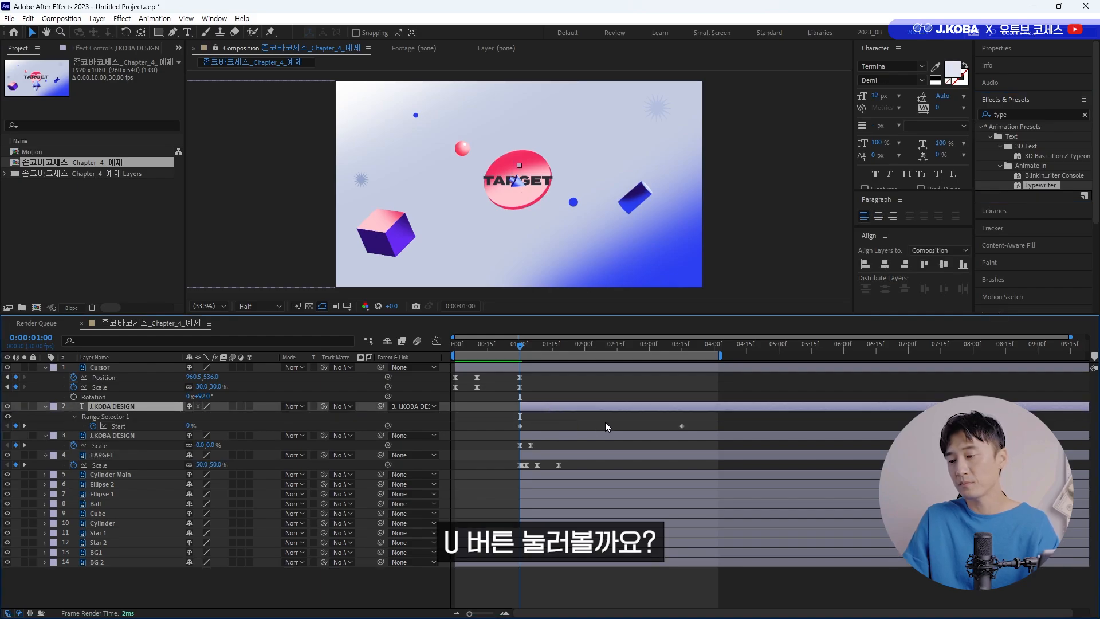
Preview the typing effect and move the Range Selector's second Start keyframe earlier, to about 0:00:01:12.
key("space")
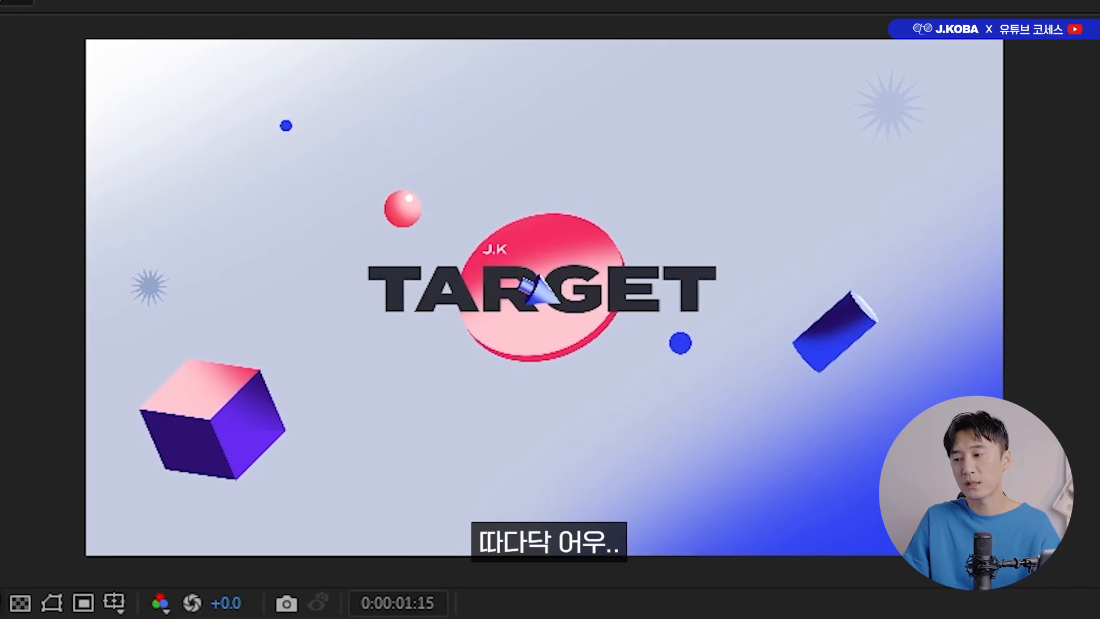
key("space")
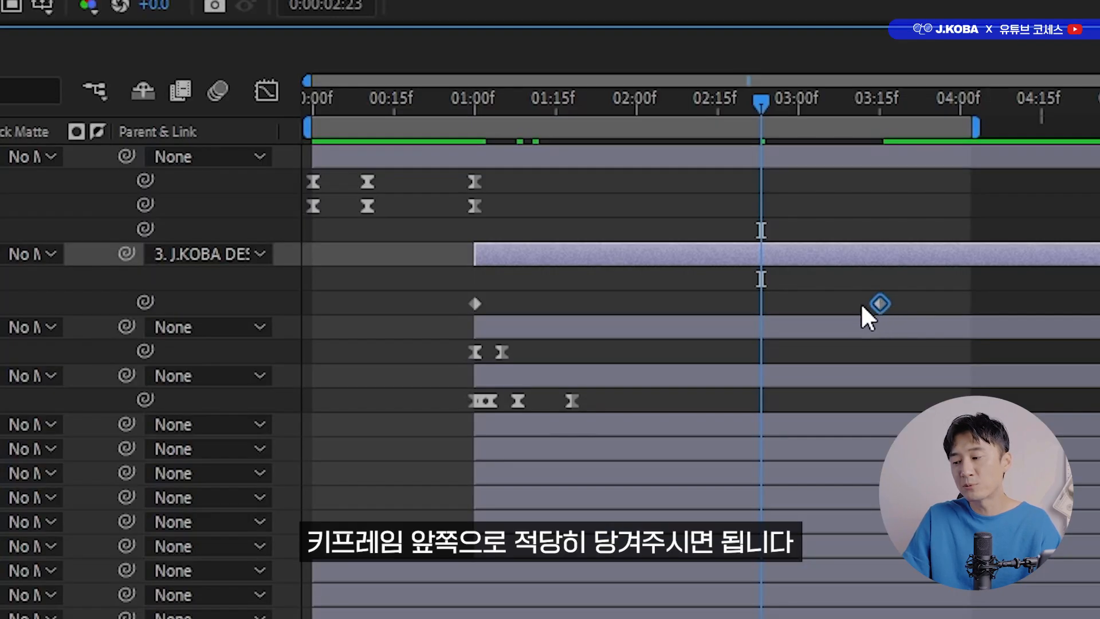
left_click_drag(879, 303, 603, 304)
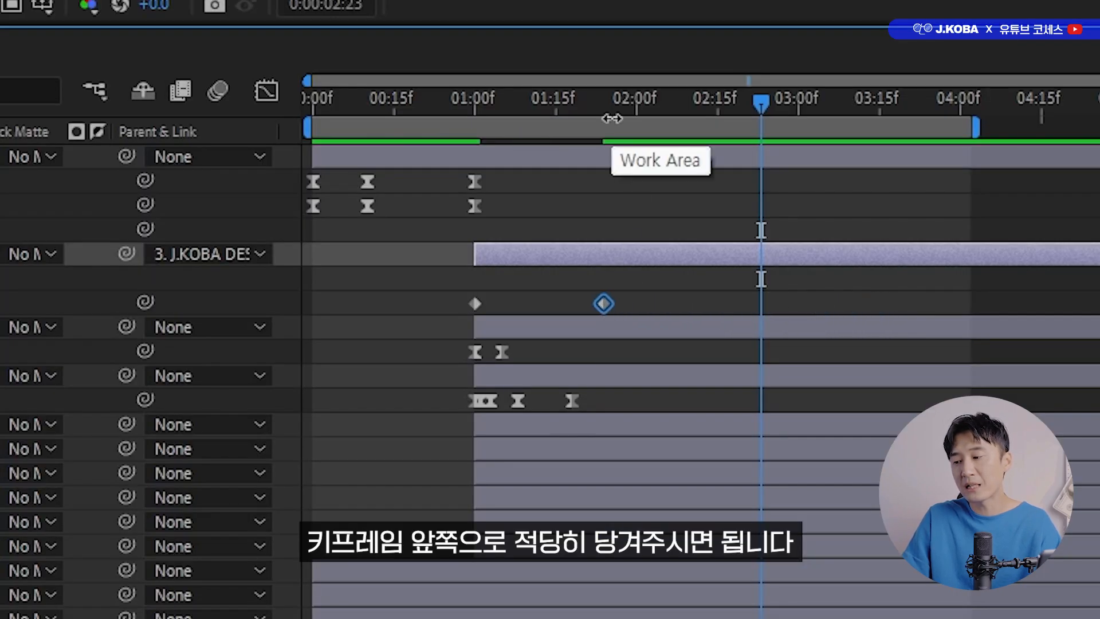
key("Home")
key("space")
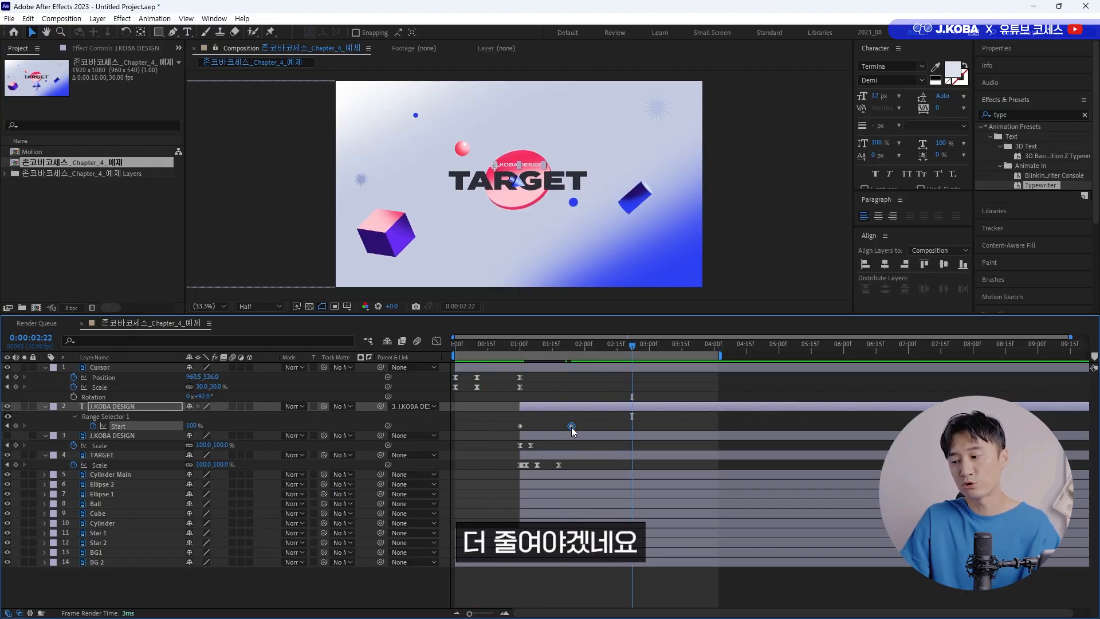
left_click_drag(571, 426, 548, 429)
key("space")
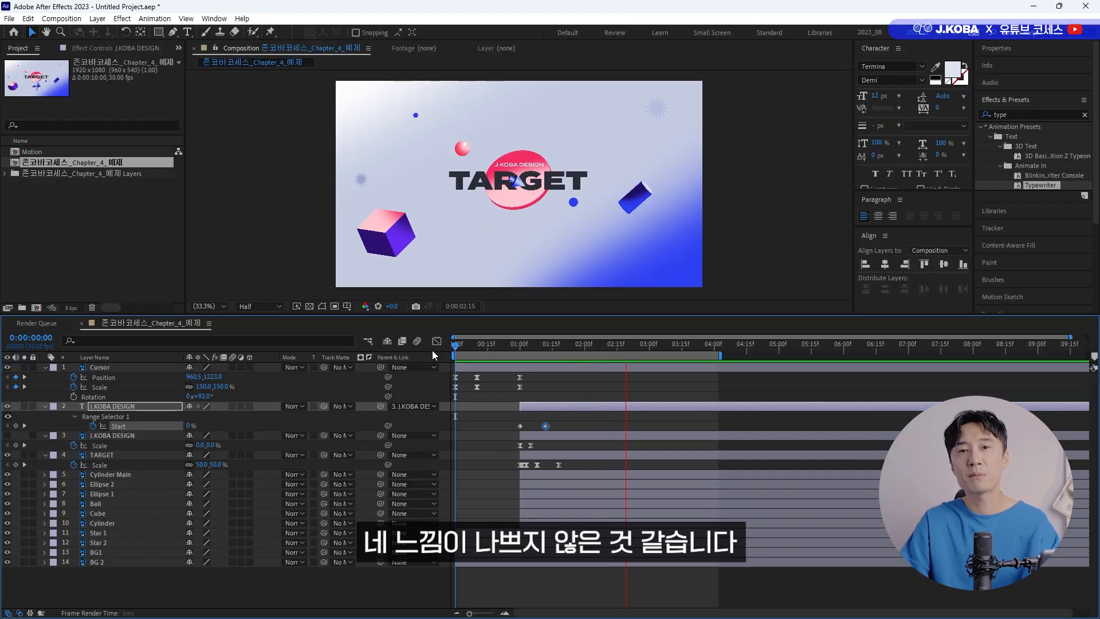
key("space")
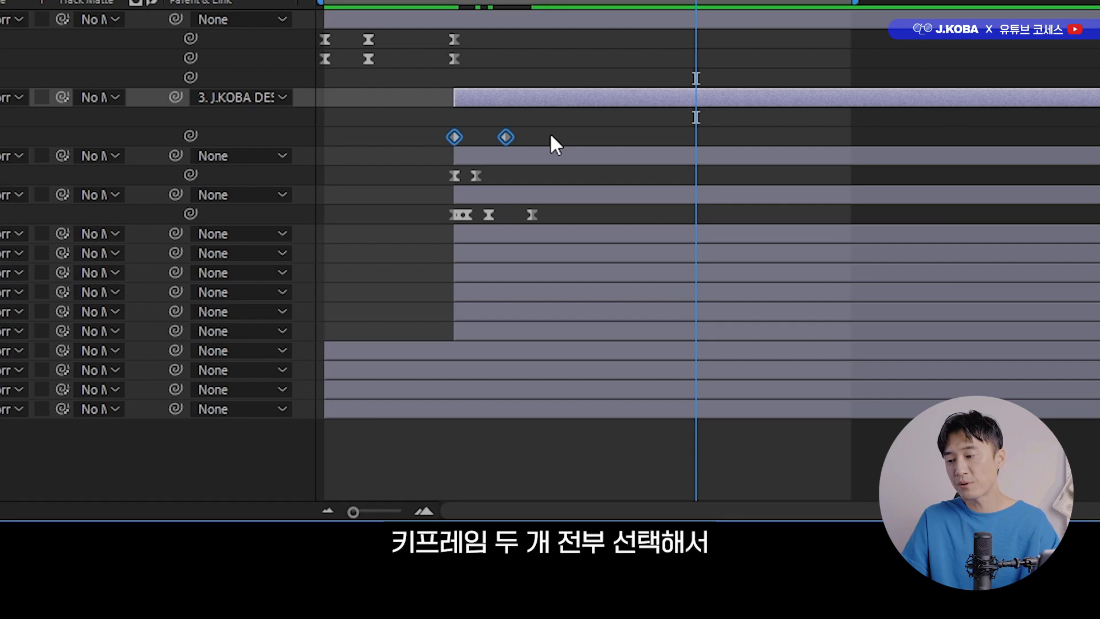
Set the incoming velocity influence of both Start keyframes to 100% and preview the animation.
left_click_drag(567, 422, 507, 427)
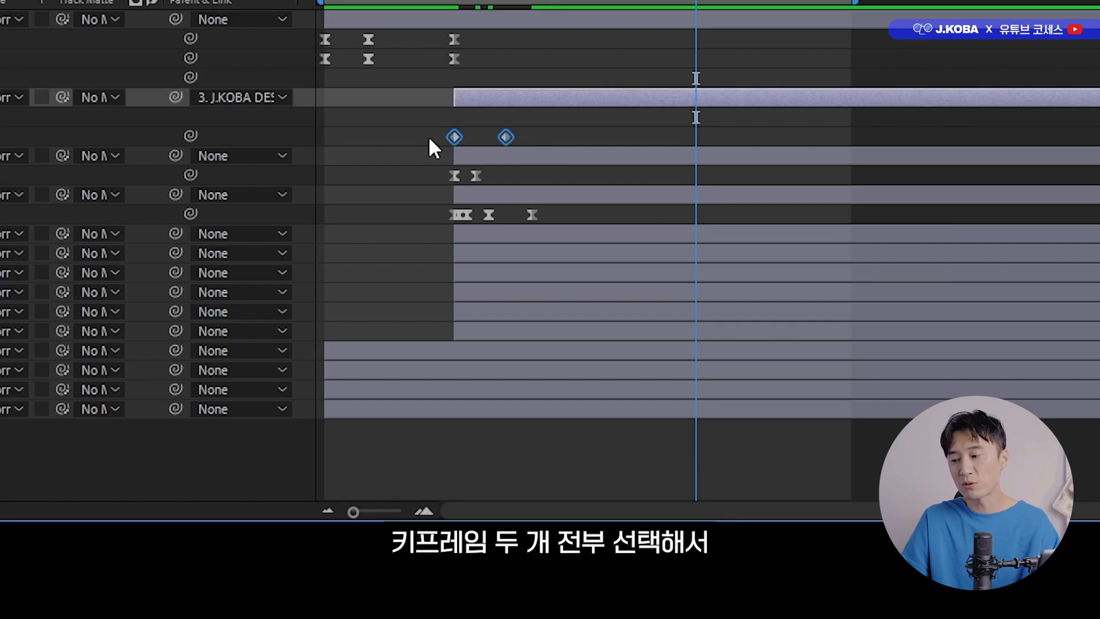
right_click(505, 141)
left_click(659, 460)
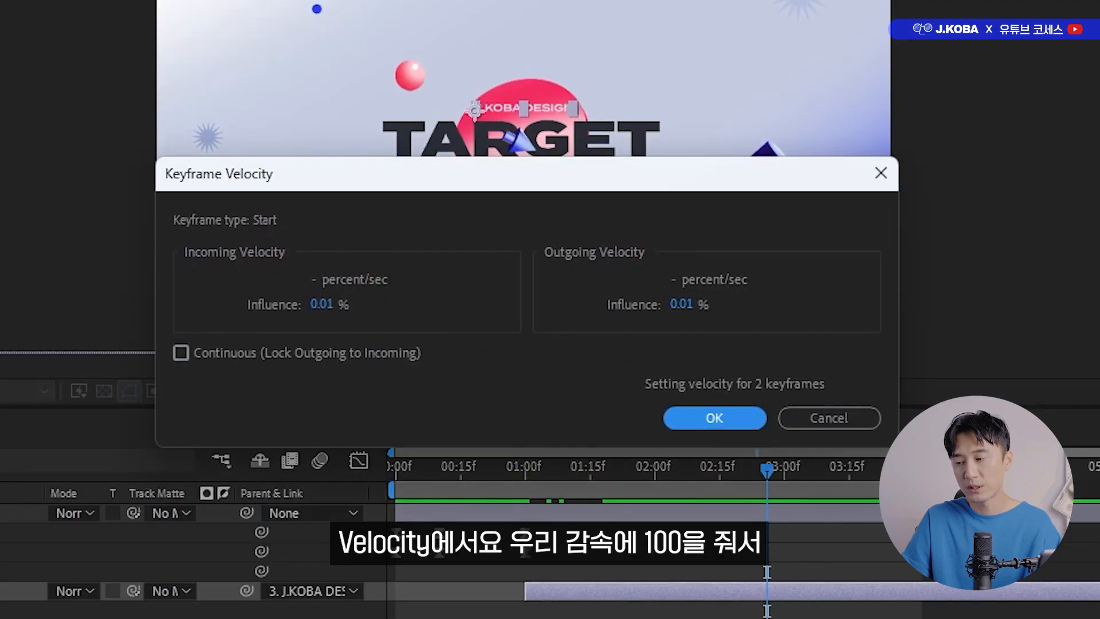
left_click(318, 308)
type("100")
key("Return")
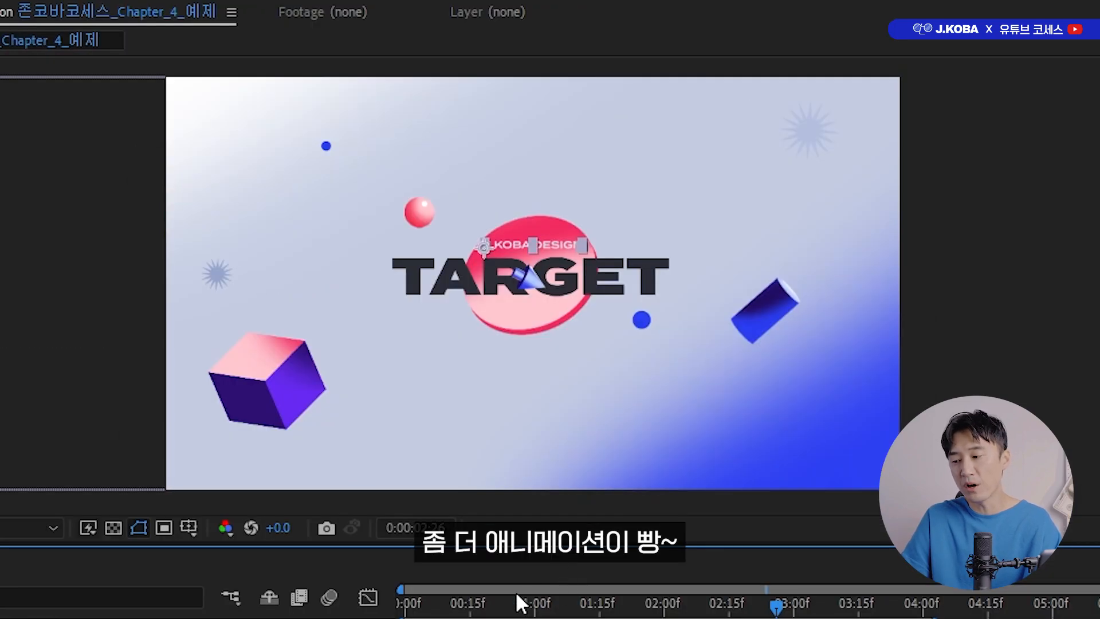
left_click(496, 468)
key("space")
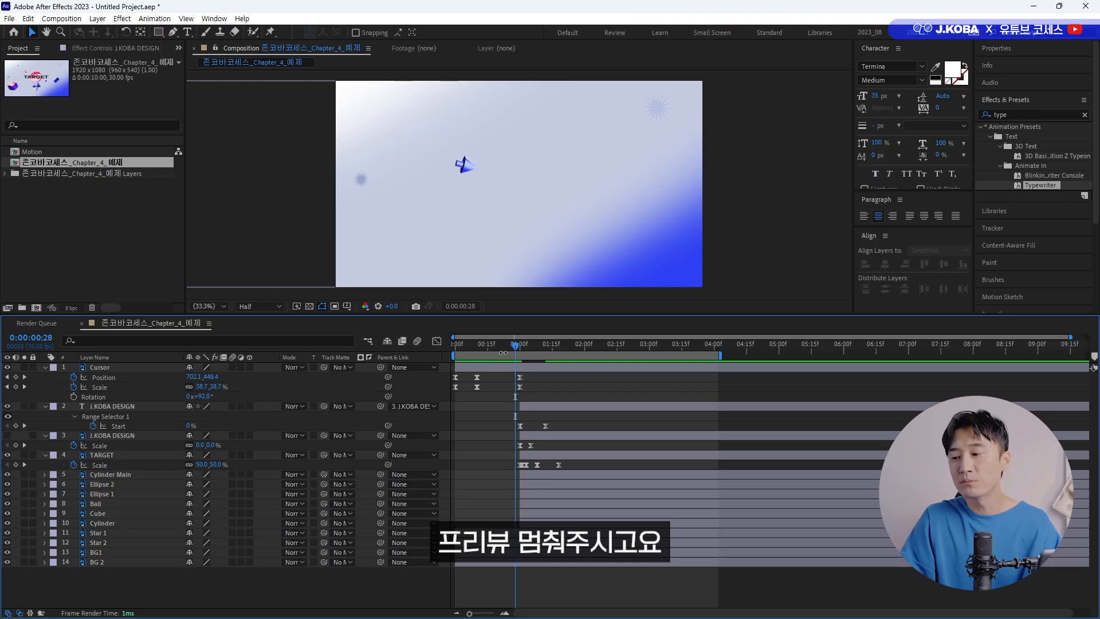
key("space")
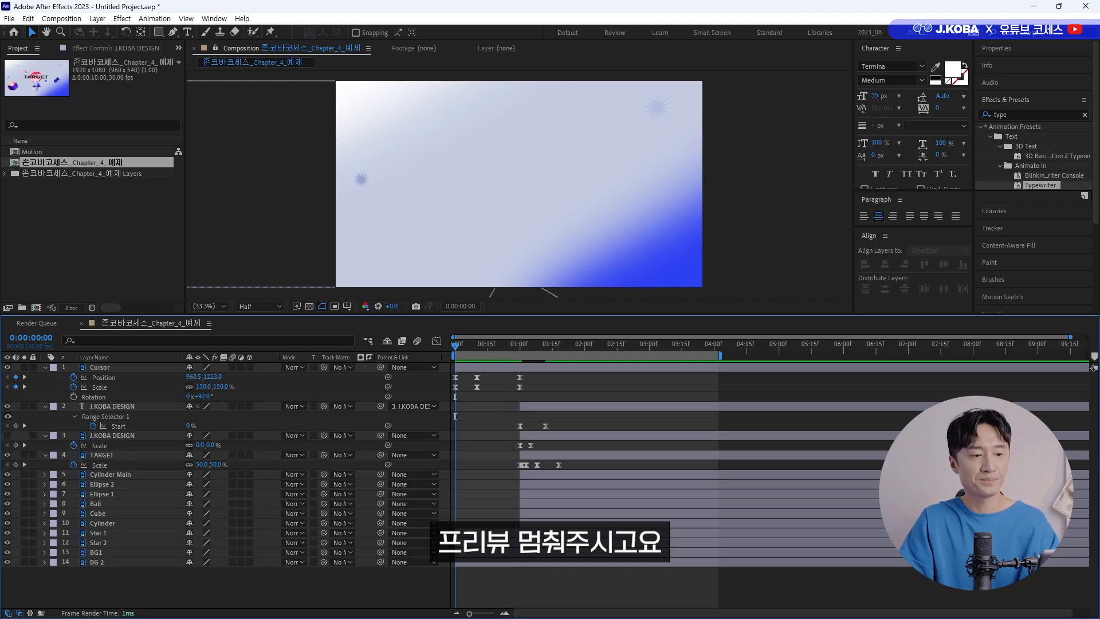
Set up the Ellipse tool at 0:00:00:23 with the background's blue, 2D40F3, as its fill color.
left_click(505, 347)
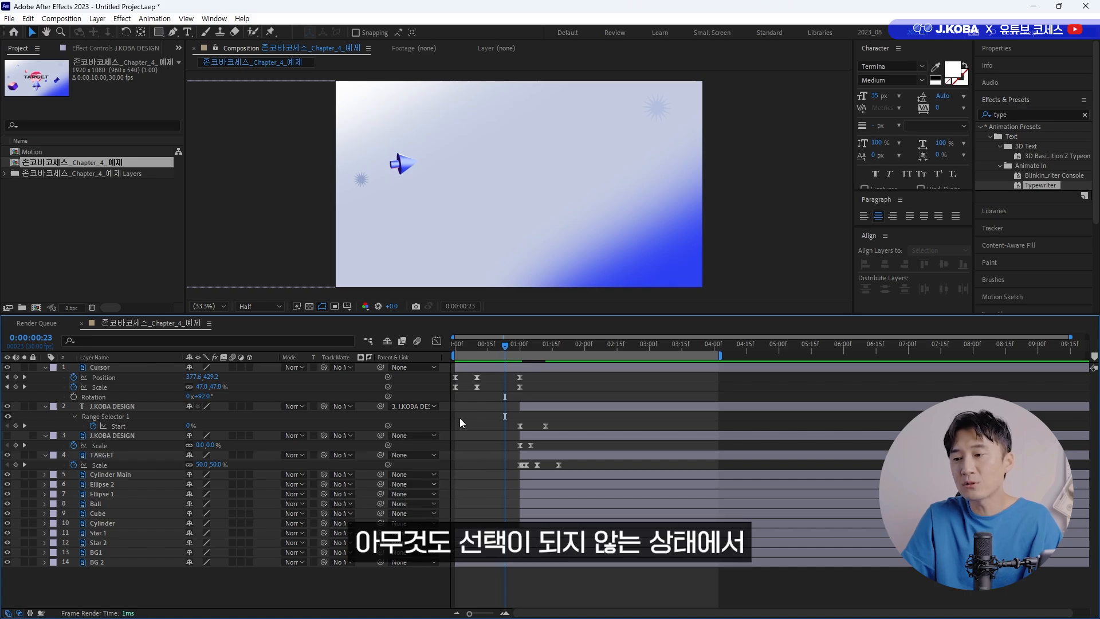
left_click_drag(159, 33, 187, 56)
left_click(361, 33)
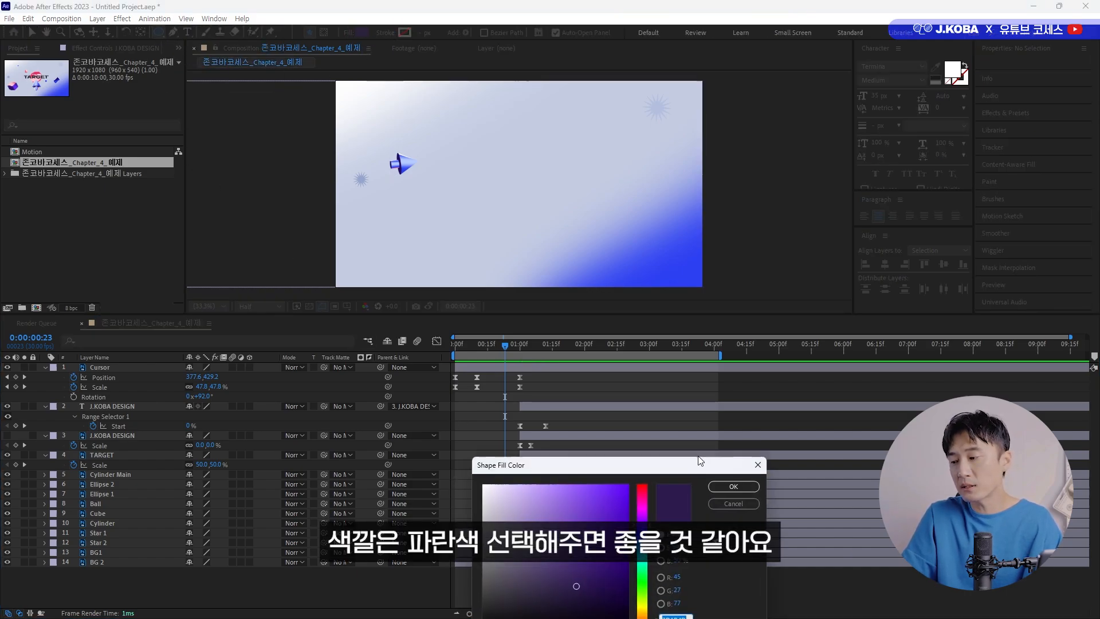
left_click_drag(700, 460, 615, 234)
left_click(635, 311)
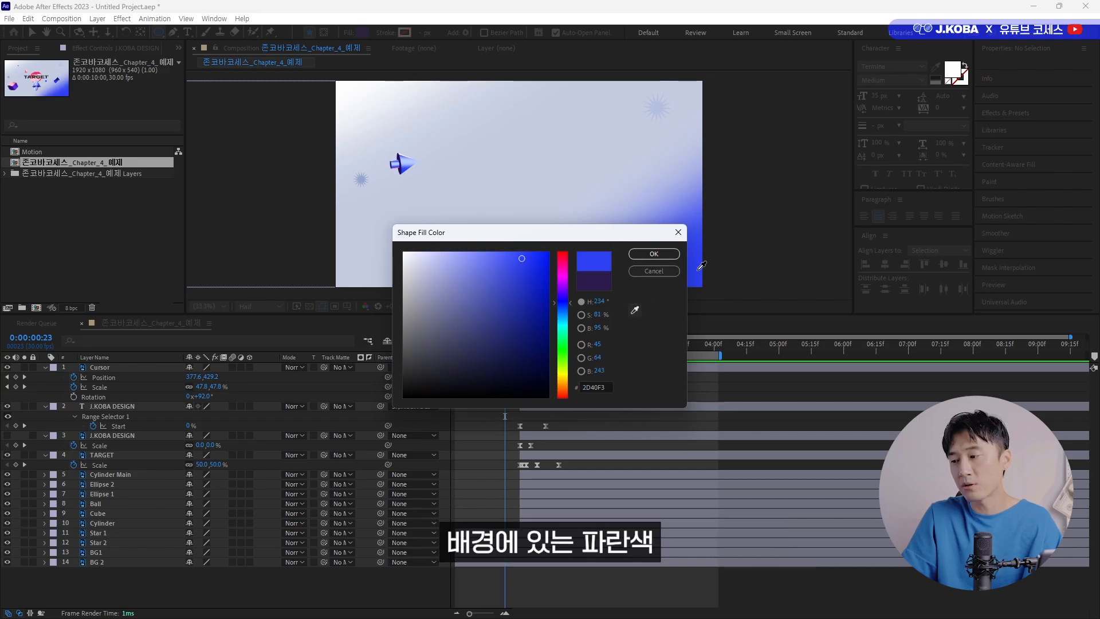
left_click(653, 254)
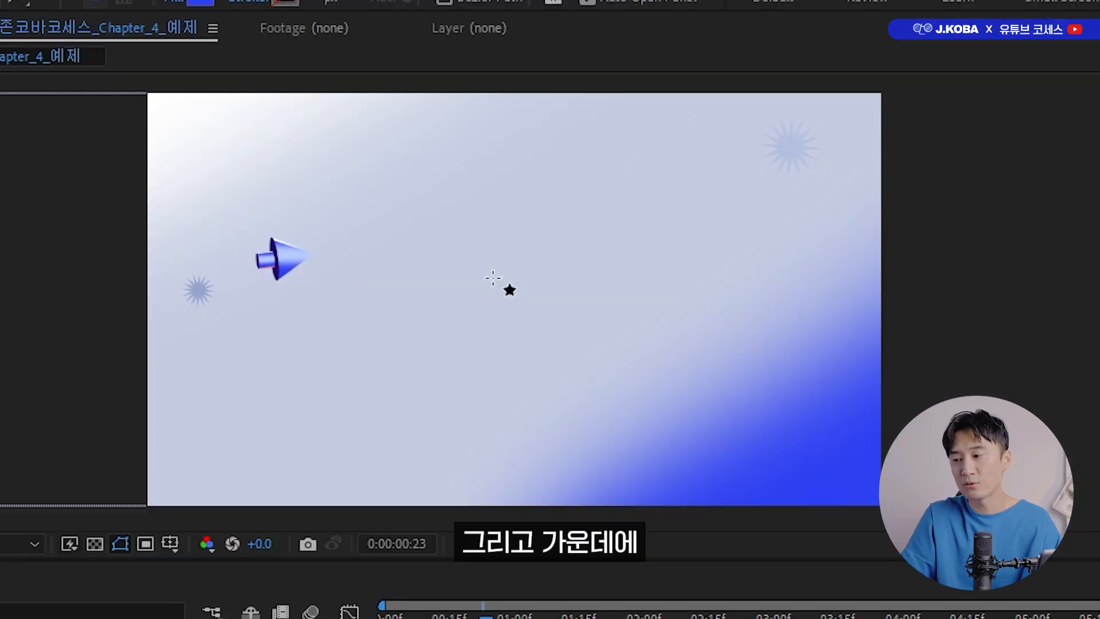
Draw a small blue circle about 42 px across near the center of the composition.
left_click_drag(507, 172, 523, 188)
left_click_drag(517, 292, 510, 290)
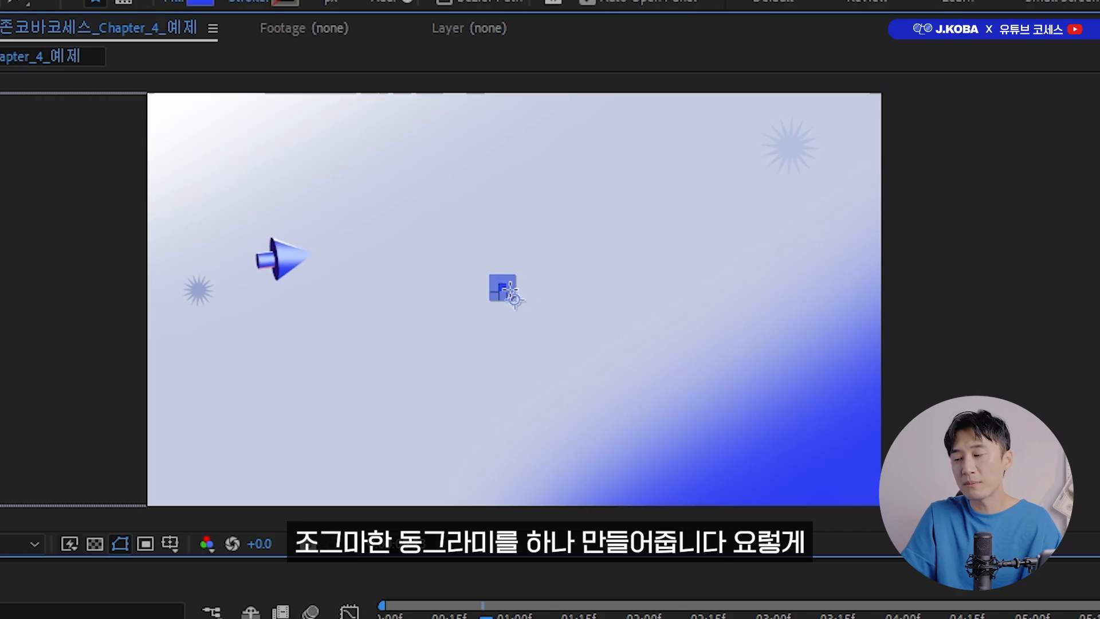
left_click(504, 614)
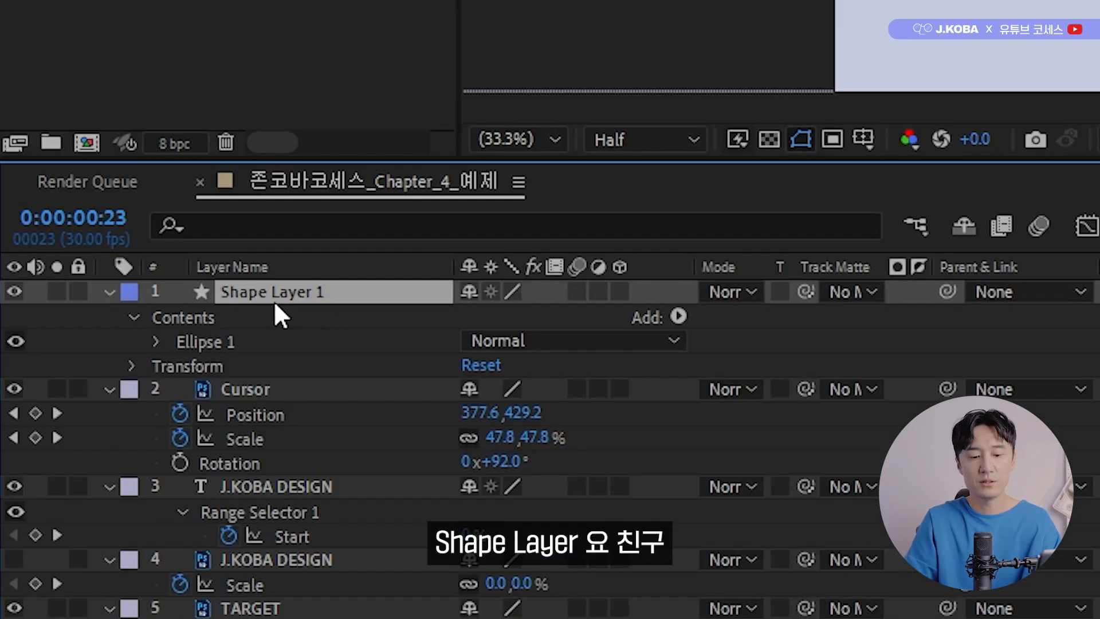
Rename the new shape layer as Secondary Action.
key("Return")
type("Sec")
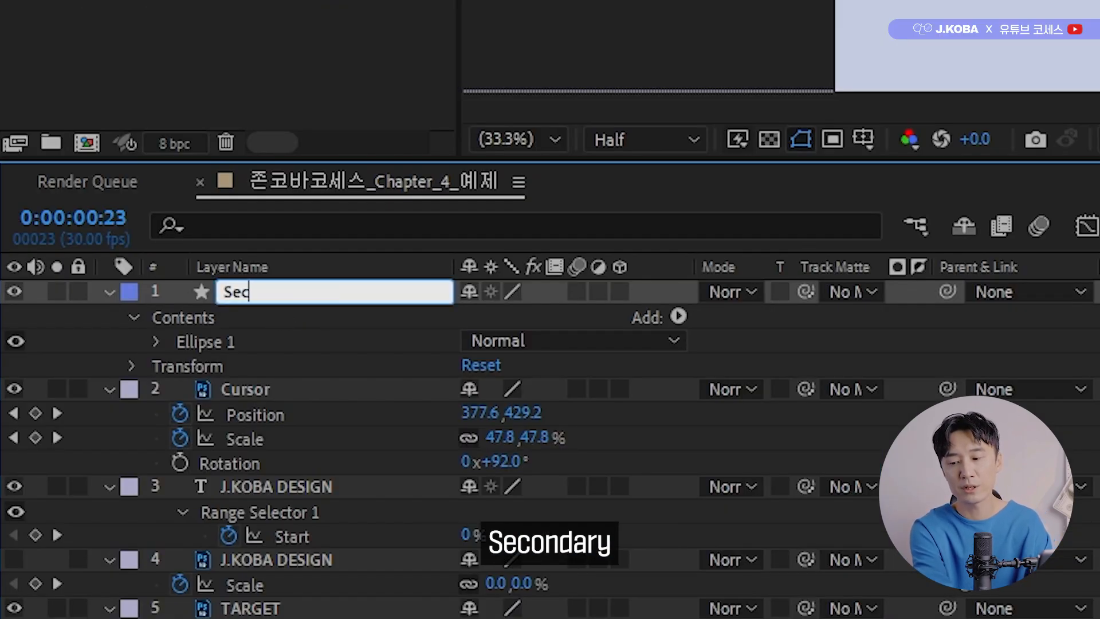
type("ondary A")
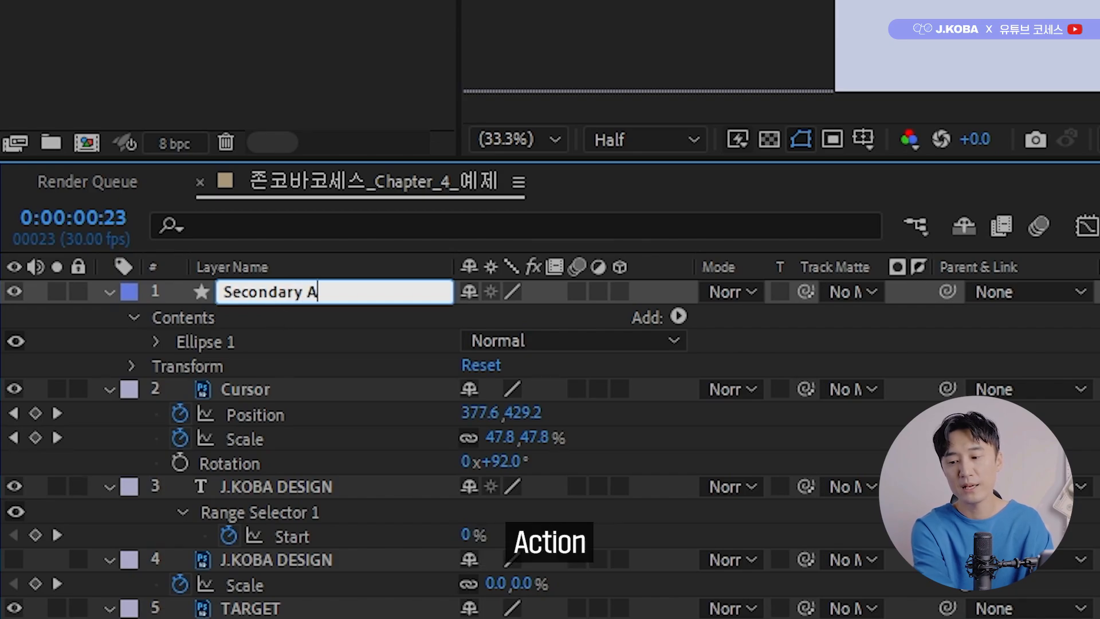
type("ction")
key("Return")
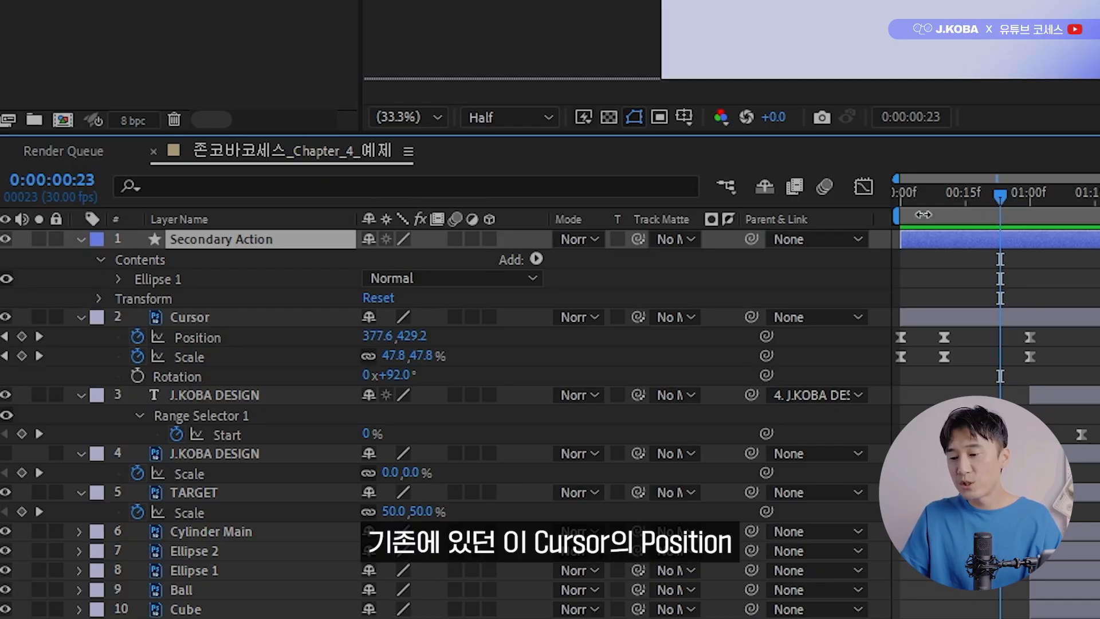
Copy the Cursor layer's Position keyframes onto the Secondary Action layer at 0:00:00:00 and reveal its keyframes.
left_click(208, 326)
left_click(209, 338)
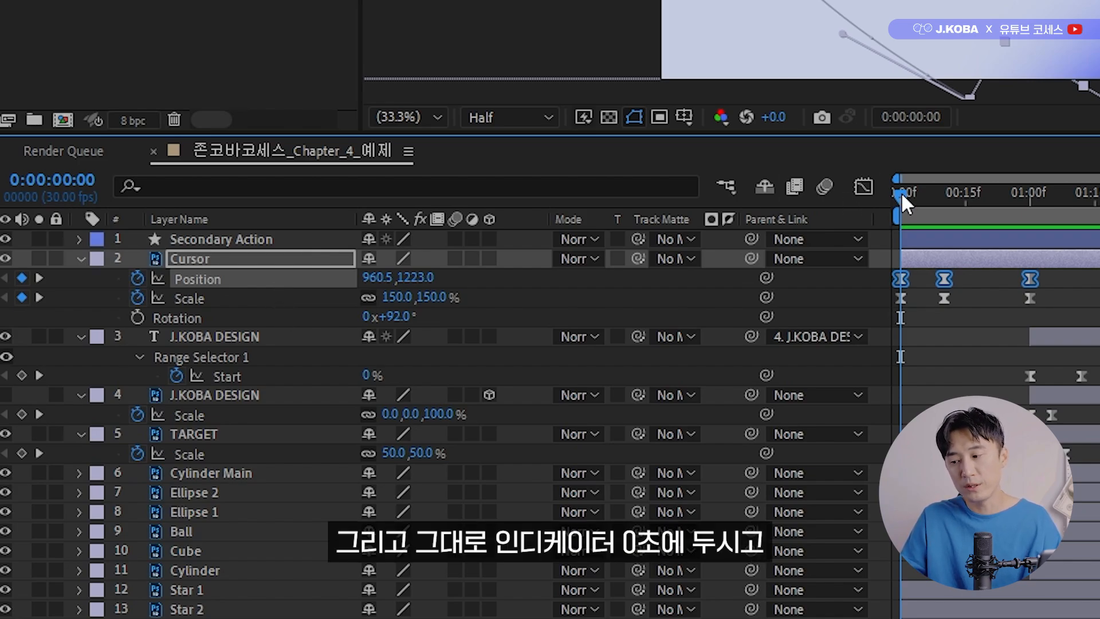
left_click(232, 238)
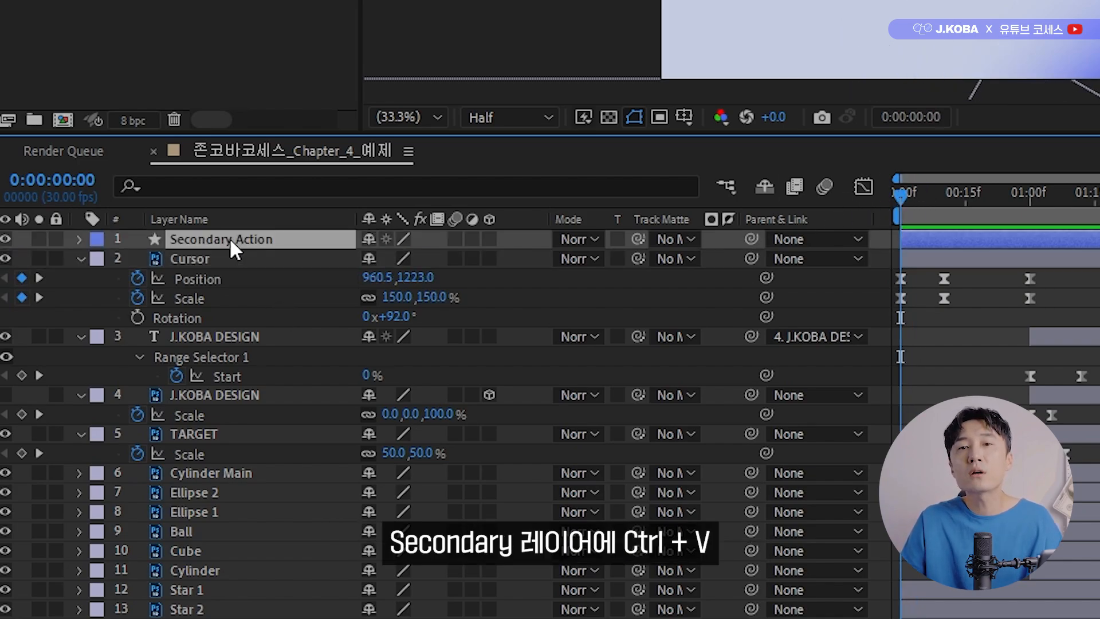
key("ctrl+v")
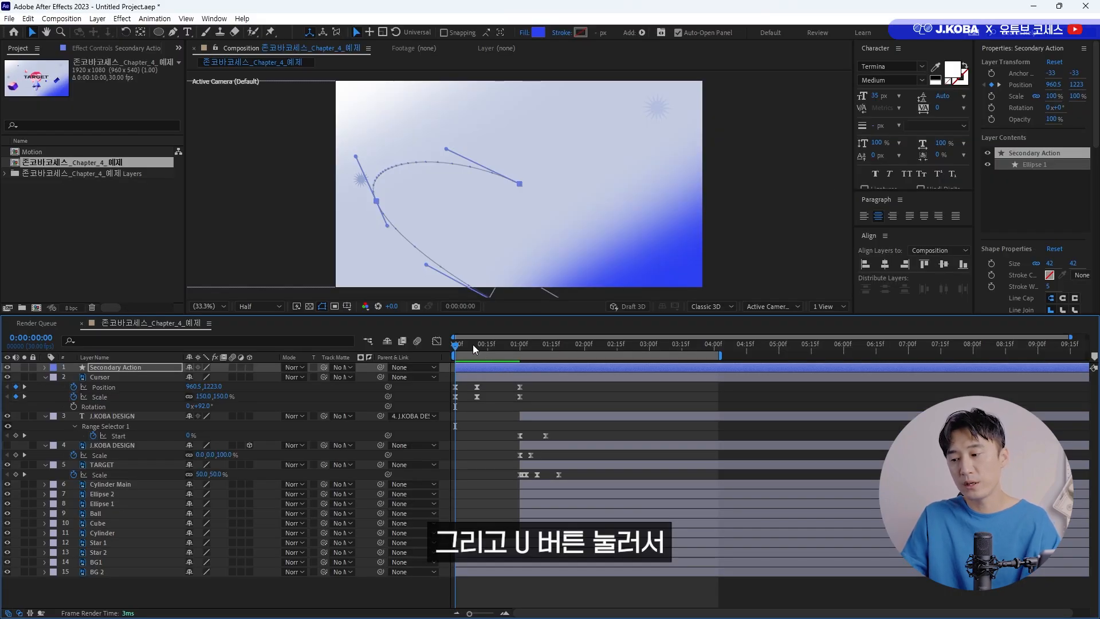
key("u")
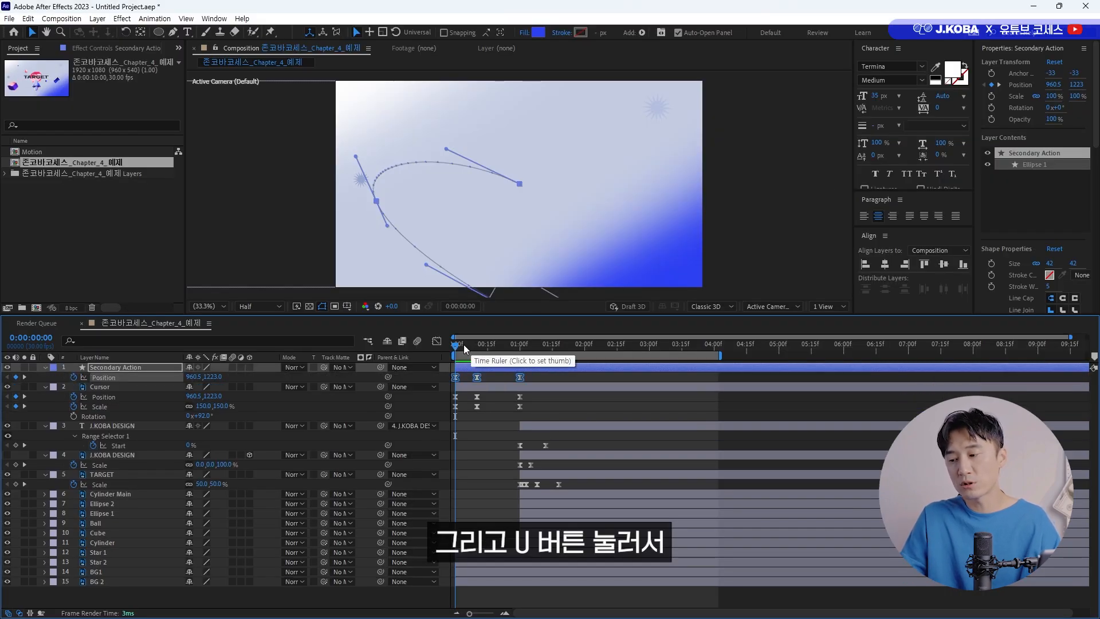
Try to move the Secondary Action circle away from the arrow cursor at 0:00:00:10.
left_click_drag(464, 348, 481, 349)
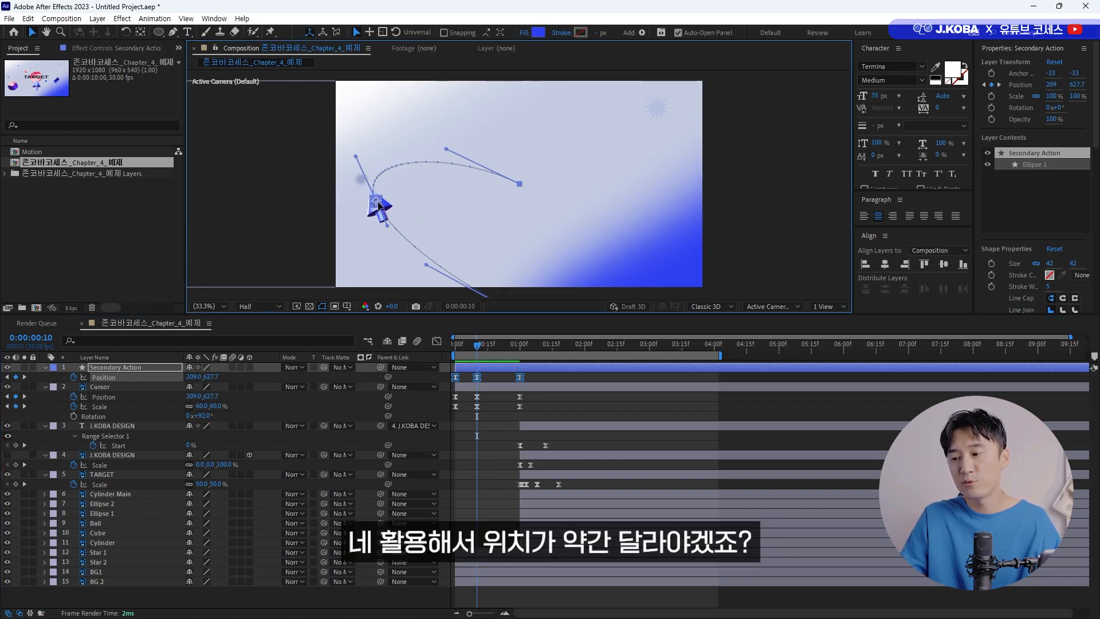
left_click_drag(378, 205, 365, 216)
key("ctrl+z")
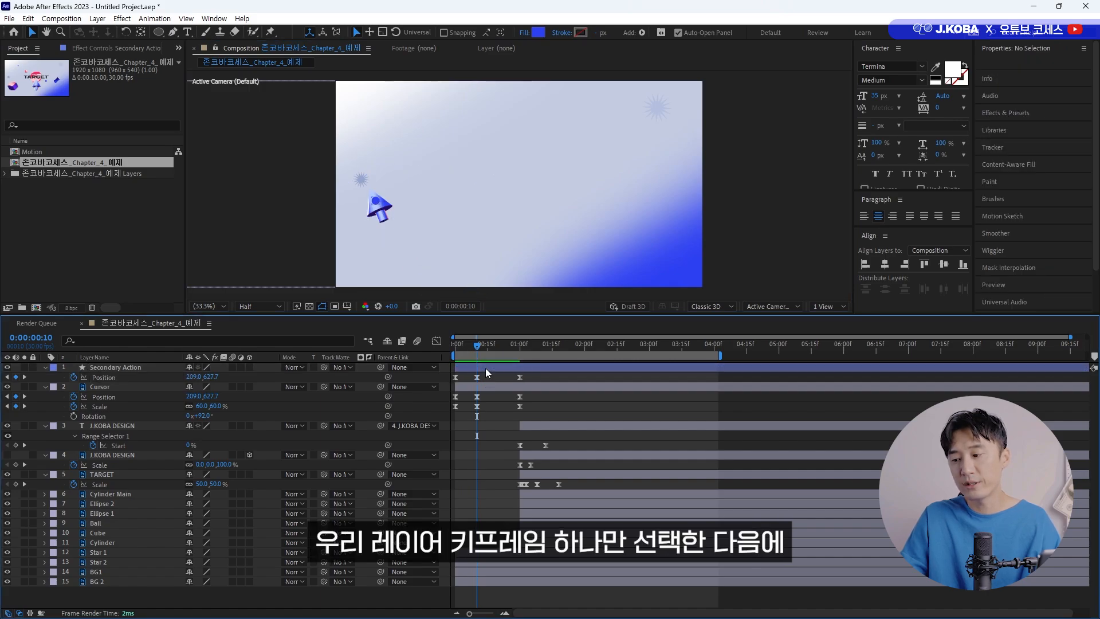
Move the Secondary Action circle beside the arrow cursor's tail at 0:00:00:10, adjust its motion path handles, and preview the result.
left_click(477, 377)
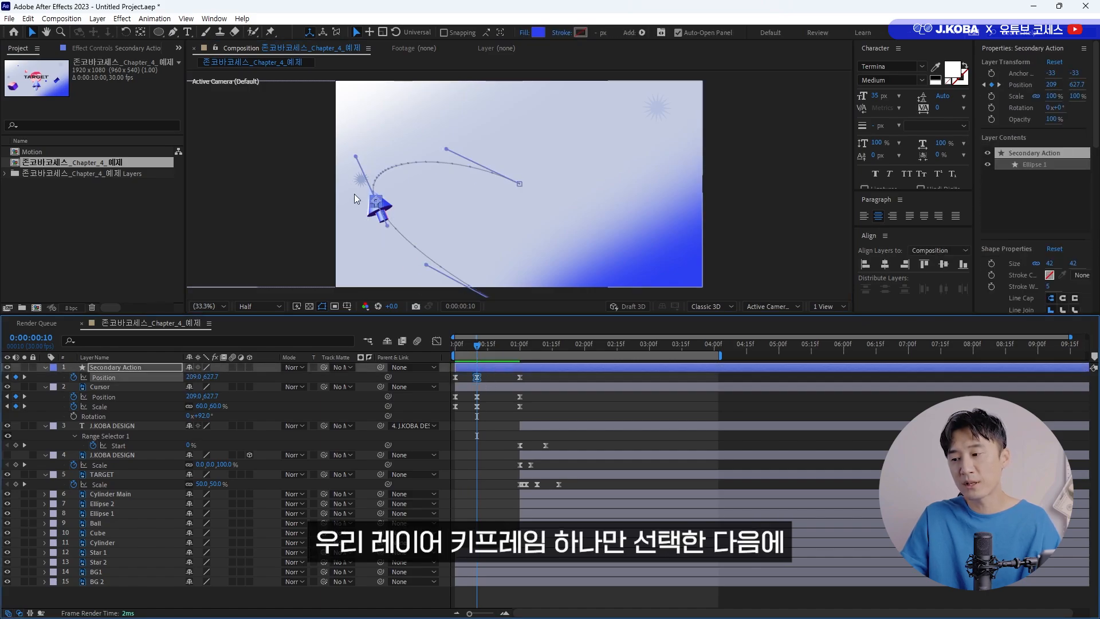
left_click_drag(375, 204, 394, 252)
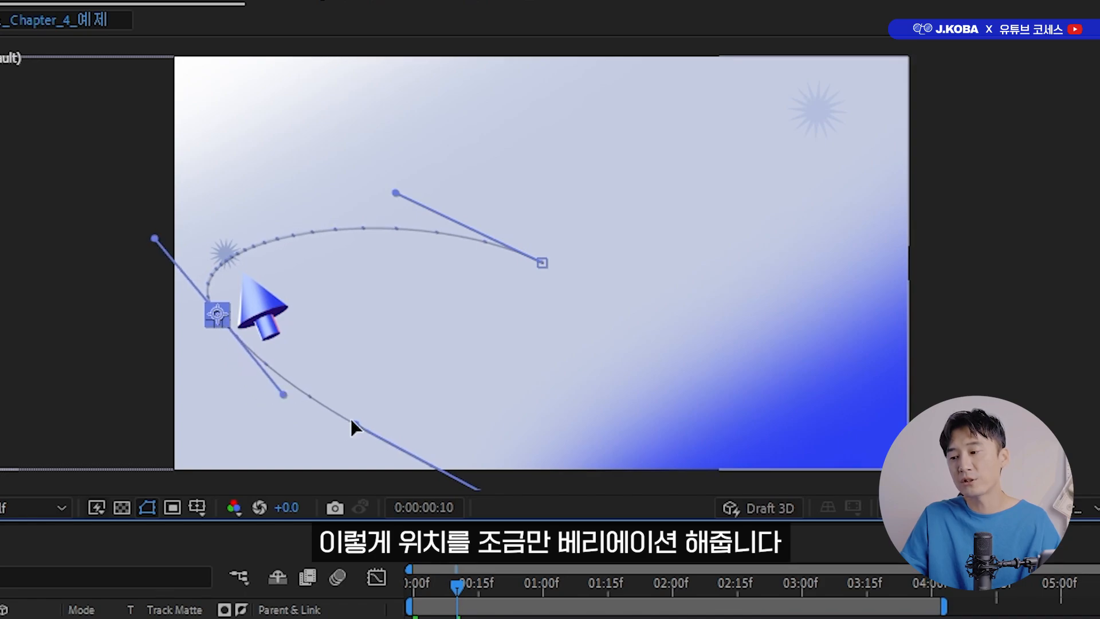
left_click_drag(352, 421, 335, 429)
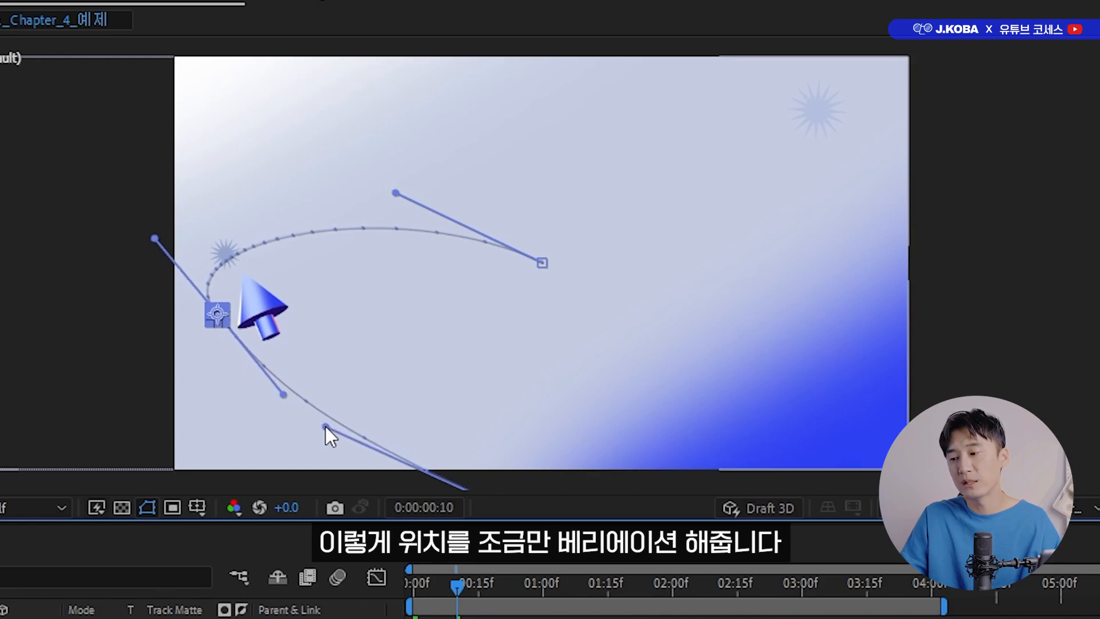
left_click_drag(218, 318, 221, 326)
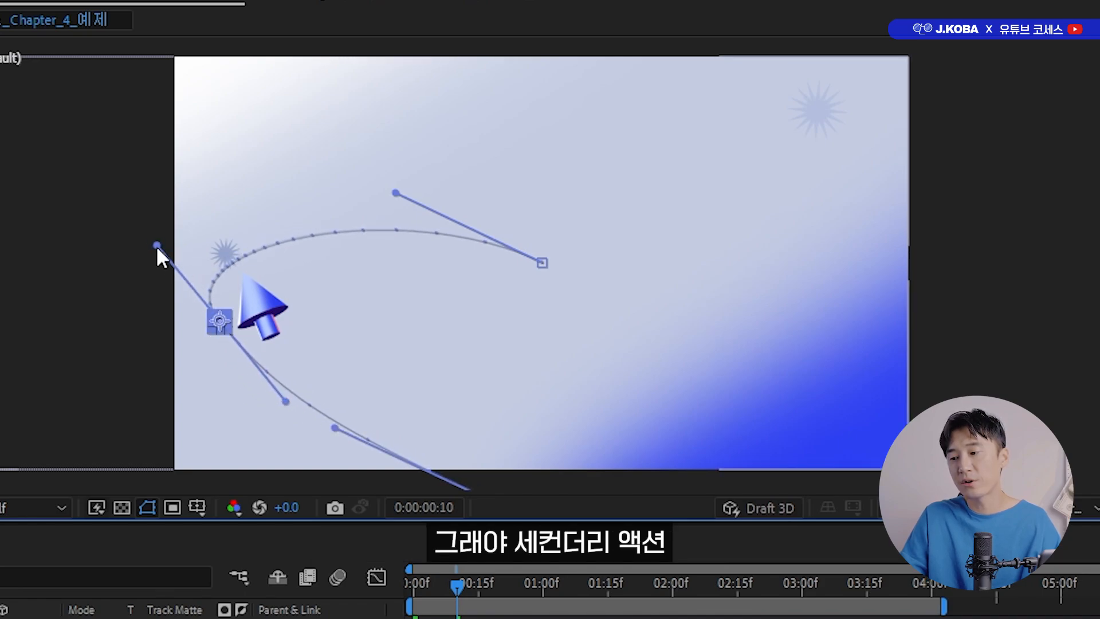
mouse_move(156, 245)
left_mouse_down()
mouse_move(141, 226)
mouse_move(151, 214)
mouse_move(165, 227)
left_mouse_up()
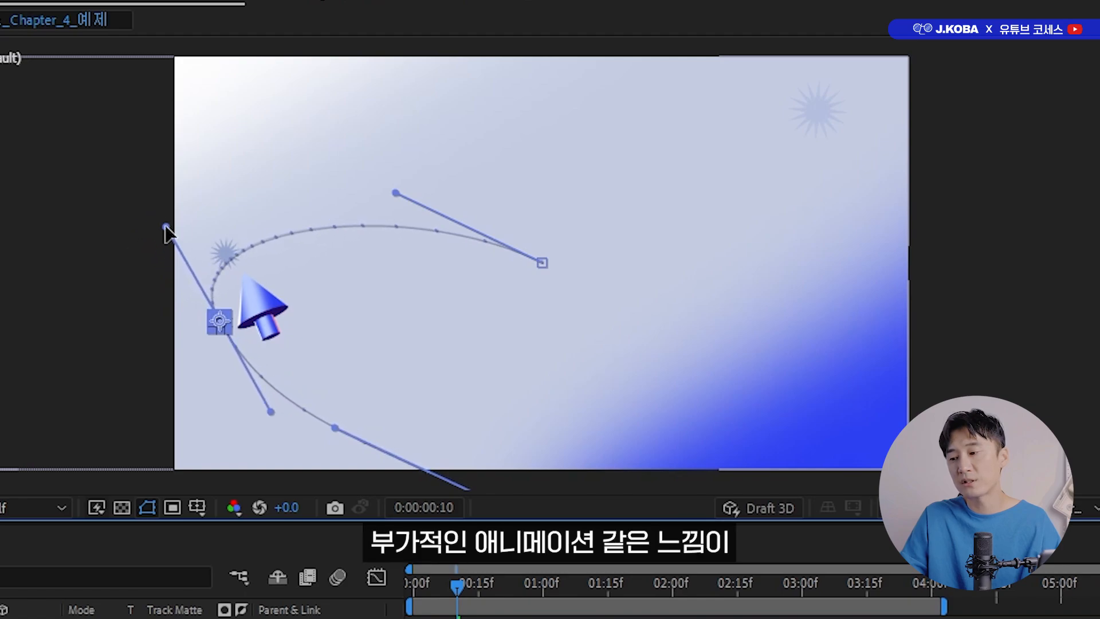
left_click_drag(389, 190, 385, 190)
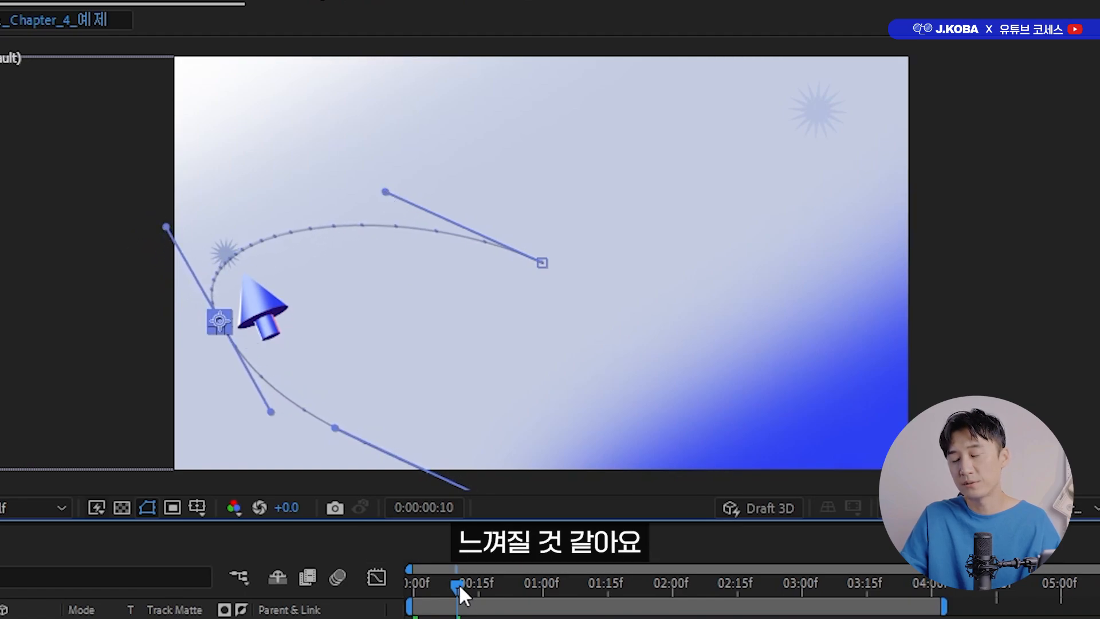
left_click_drag(458, 584, 368, 611)
key("space")
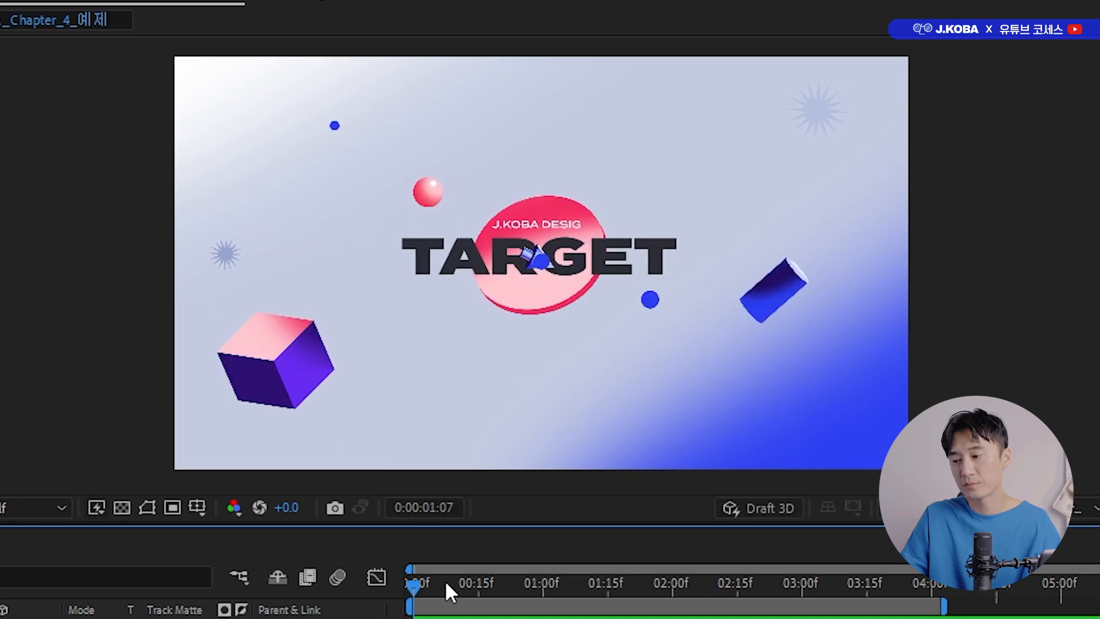
Refine the Secondary Action motion path handles around the 0:00:00:10 keyframe and the path's start into a rounder arc.
left_click_drag(448, 580, 457, 583)
left_click_drag(300, 415, 290, 403)
left_click_drag(260, 400, 251, 393)
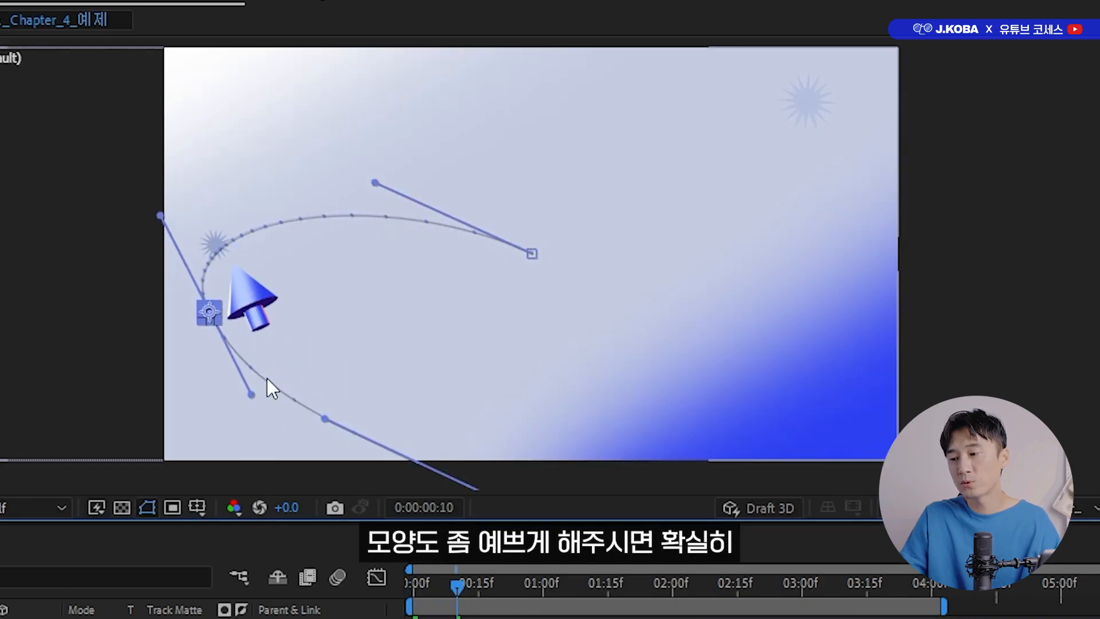
left_click_drag(298, 356, 306, 371)
mouse_move(259, 408)
left_mouse_down()
mouse_move(253, 401)
mouse_move(258, 412)
left_mouse_up()
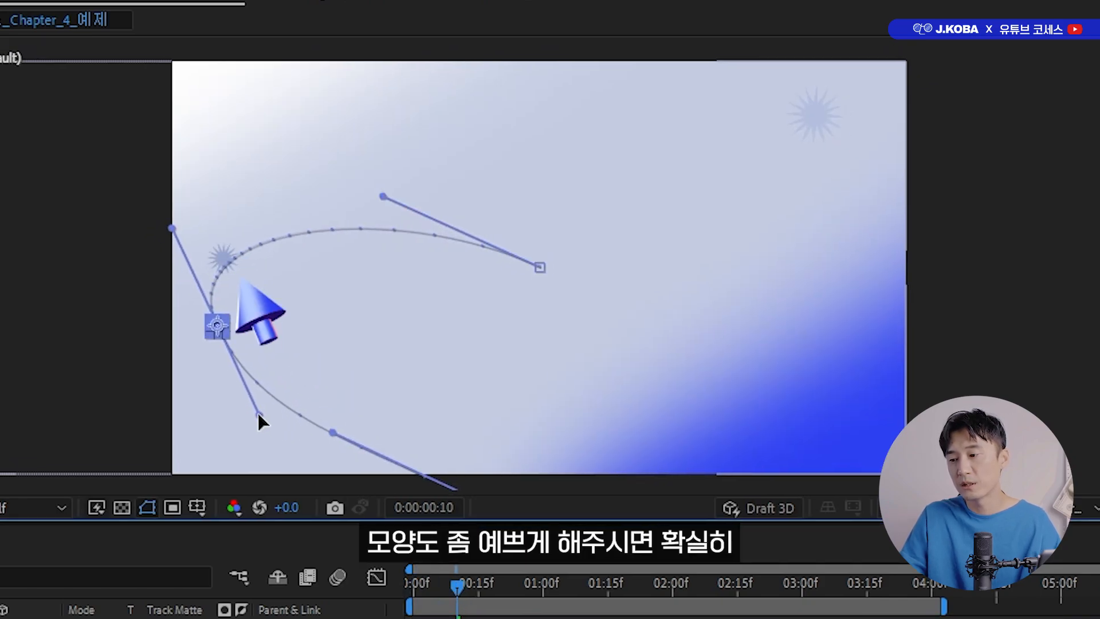
left_click_drag(169, 229, 151, 212)
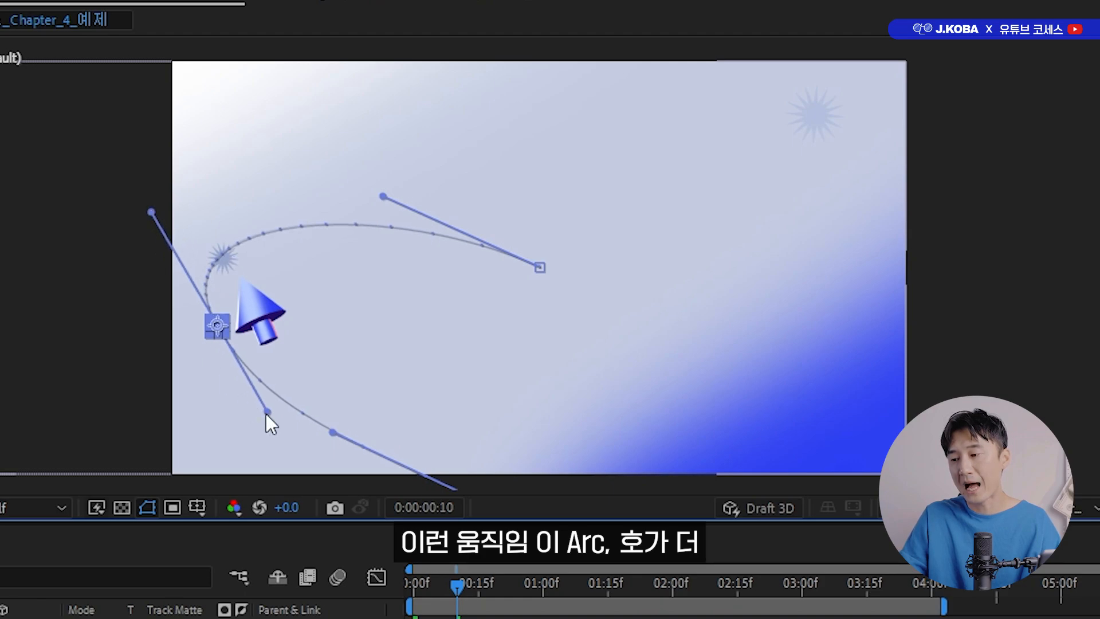
left_click_drag(331, 432, 331, 450)
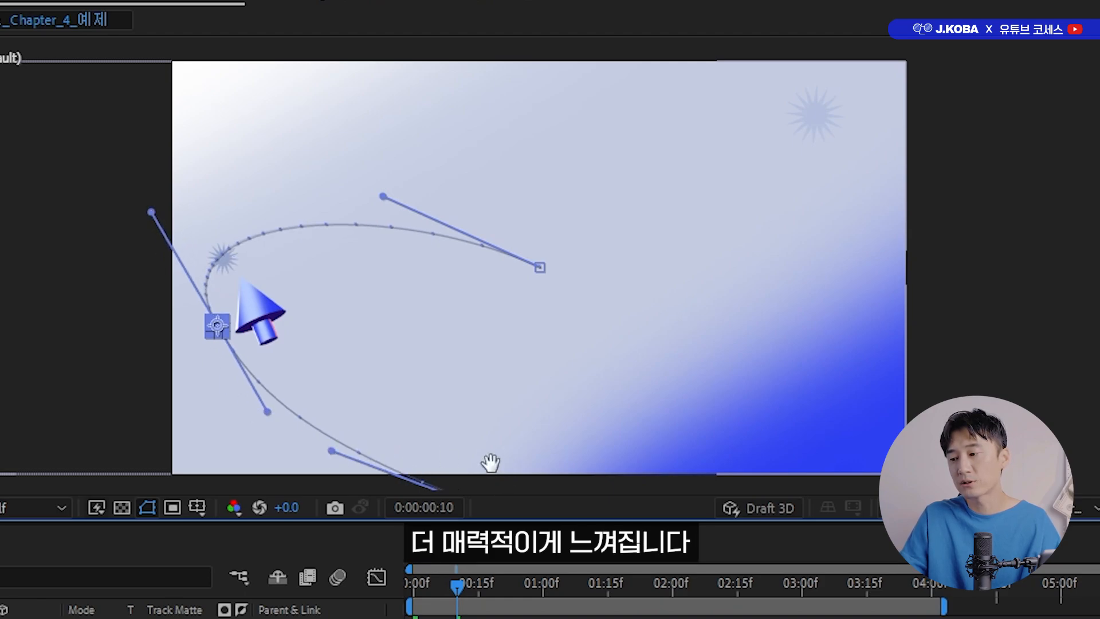
Shift the Secondary Action path's first keyframe to about 909.5, 1151 and shorten the middle keyframe's incoming handle.
left_click_drag(491, 463, 476, 418)
left_click_drag(524, 484, 505, 456)
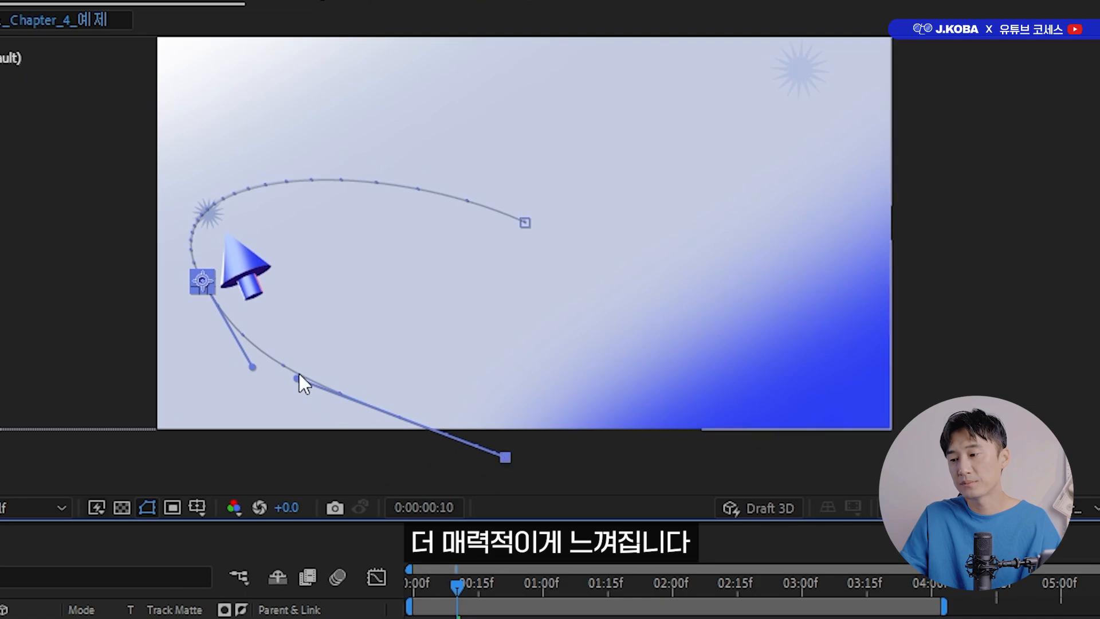
left_click_drag(252, 367, 249, 351)
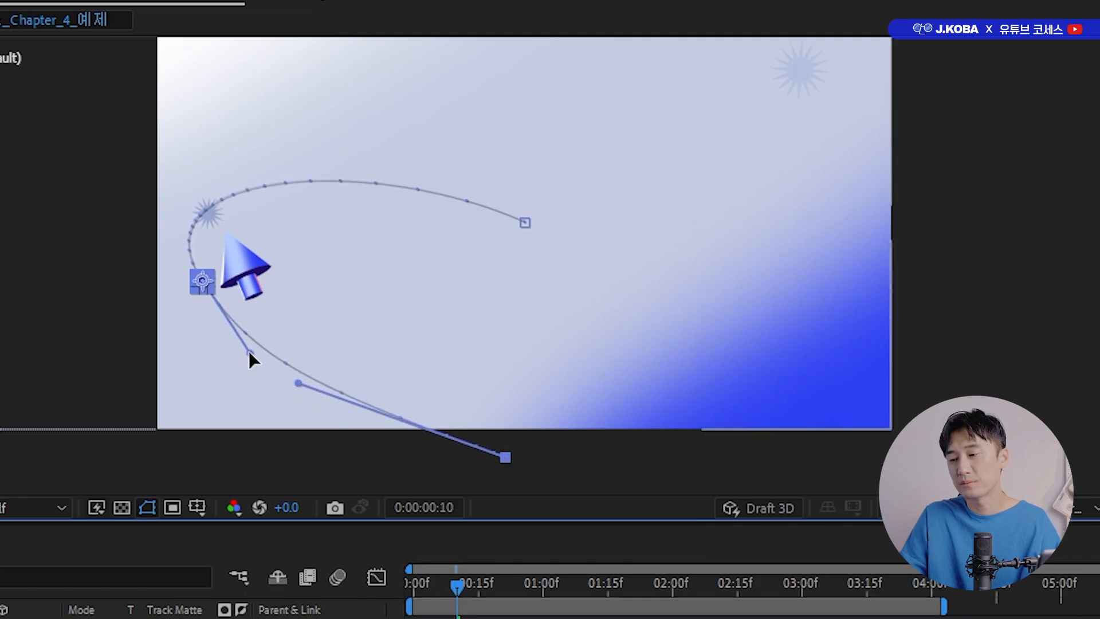
left_click(203, 283)
left_click_drag(293, 279, 309, 308)
left_click_drag(266, 382, 248, 363)
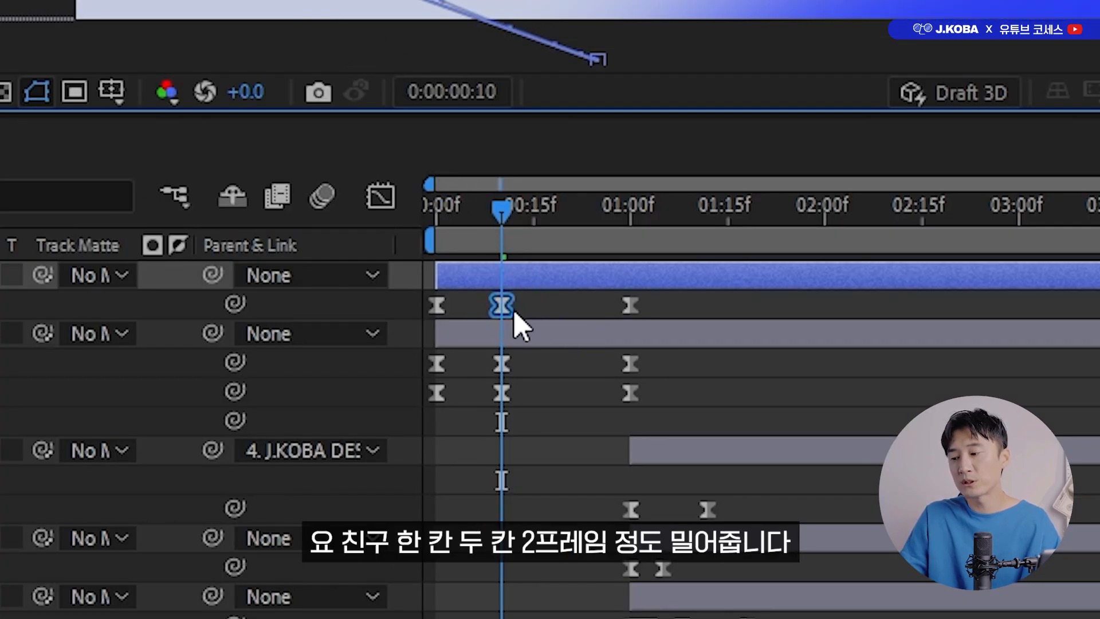
Delay the middle Position keyframe of Secondary Action by two frames to 0:00:00:12 and preview from the start.
left_click_drag(498, 309, 514, 308)
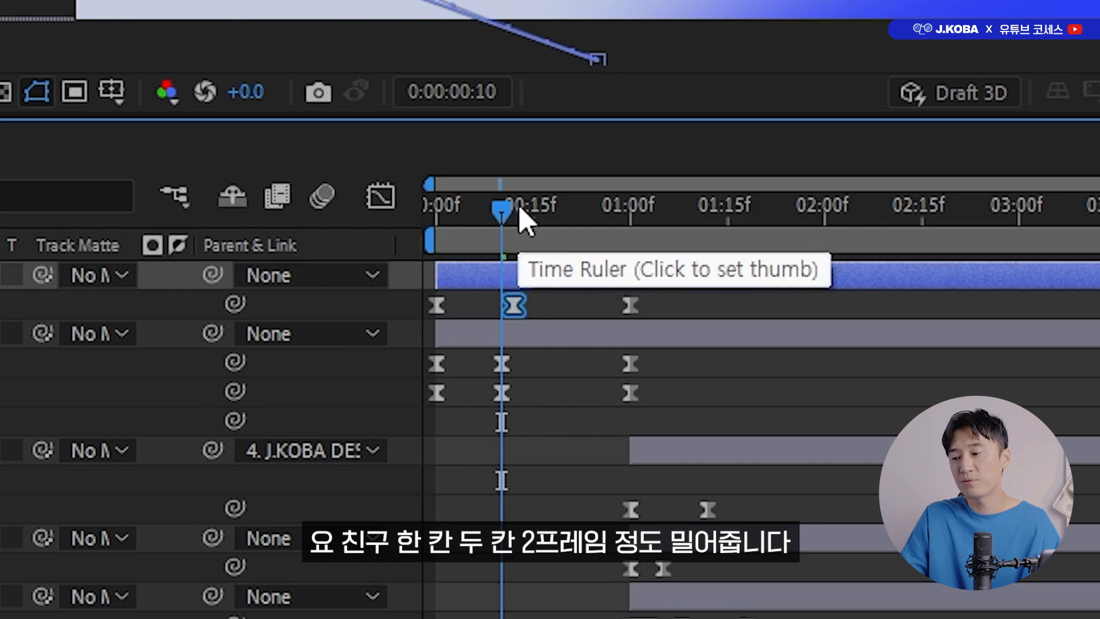
key("Home")
key("space")
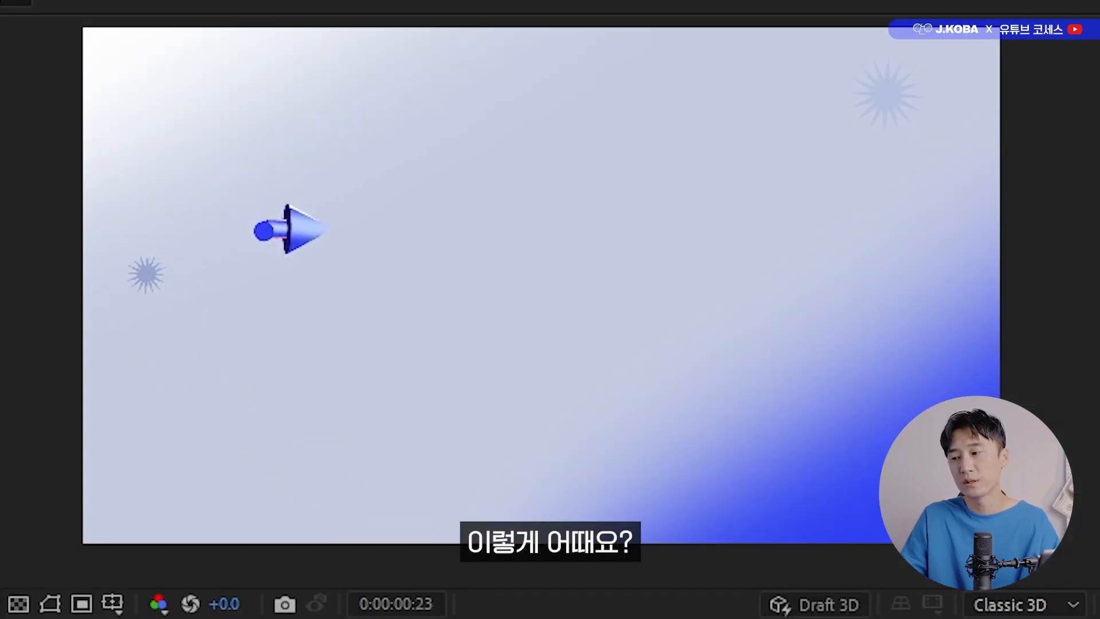
key("space")
Delay the last Position keyframe of Secondary Action by one frame to 0:00:01:01 and play back the animation.
left_click_drag(635, 312, 641, 312)
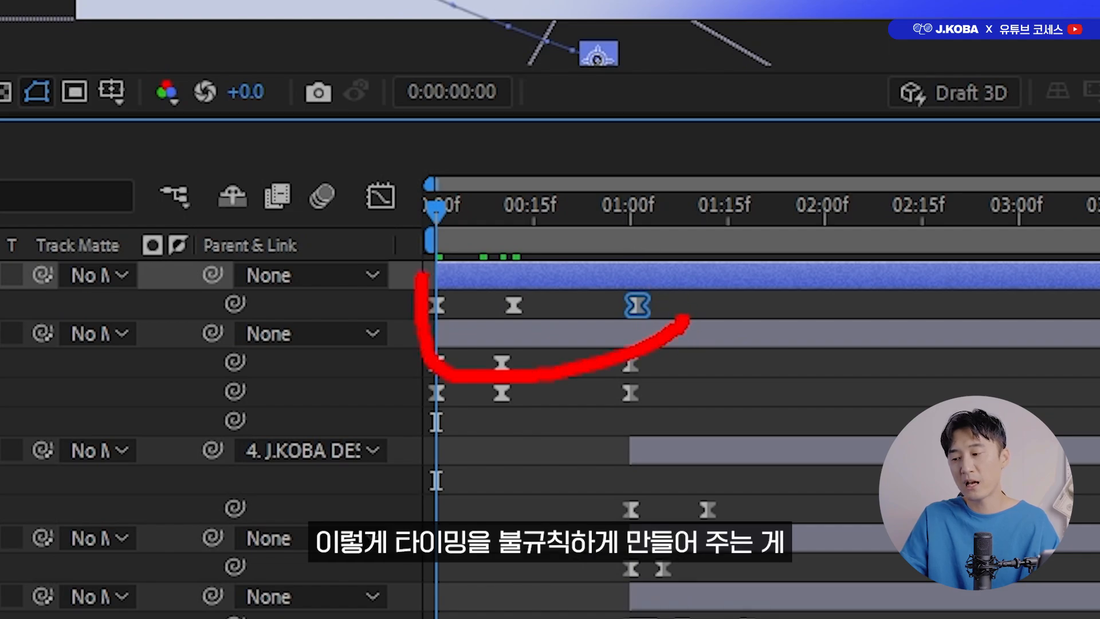
key("Escape")
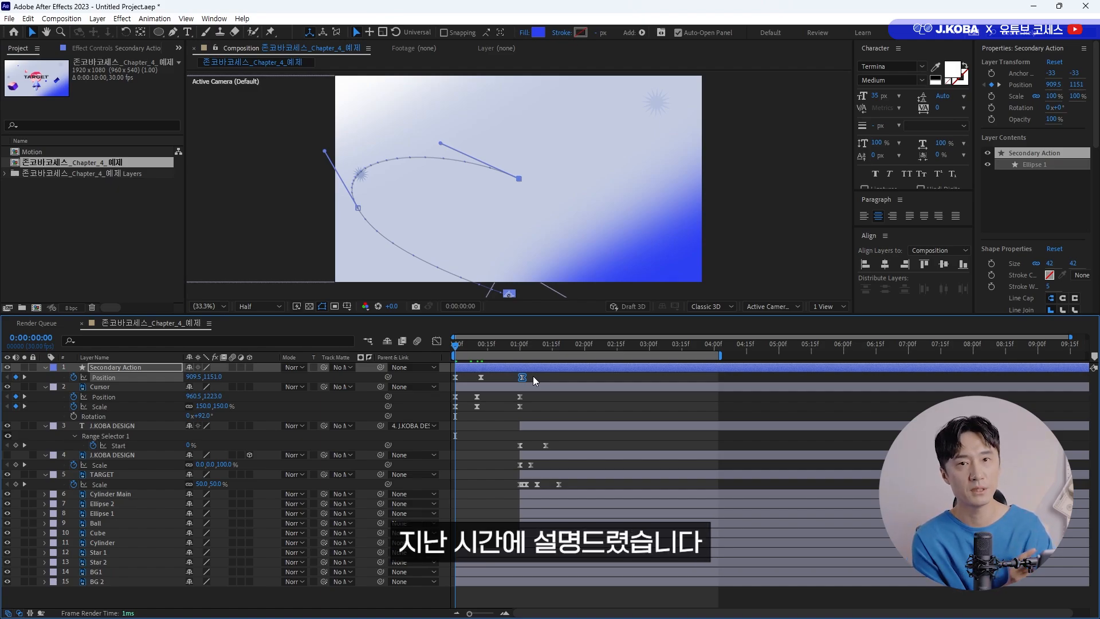
key("space")
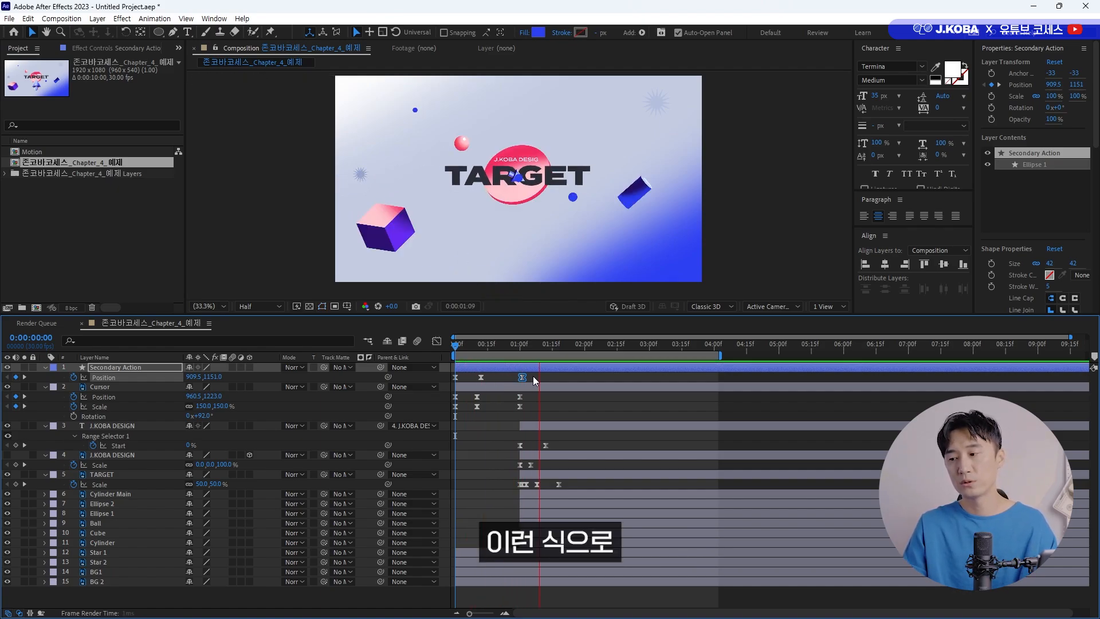
key("space")
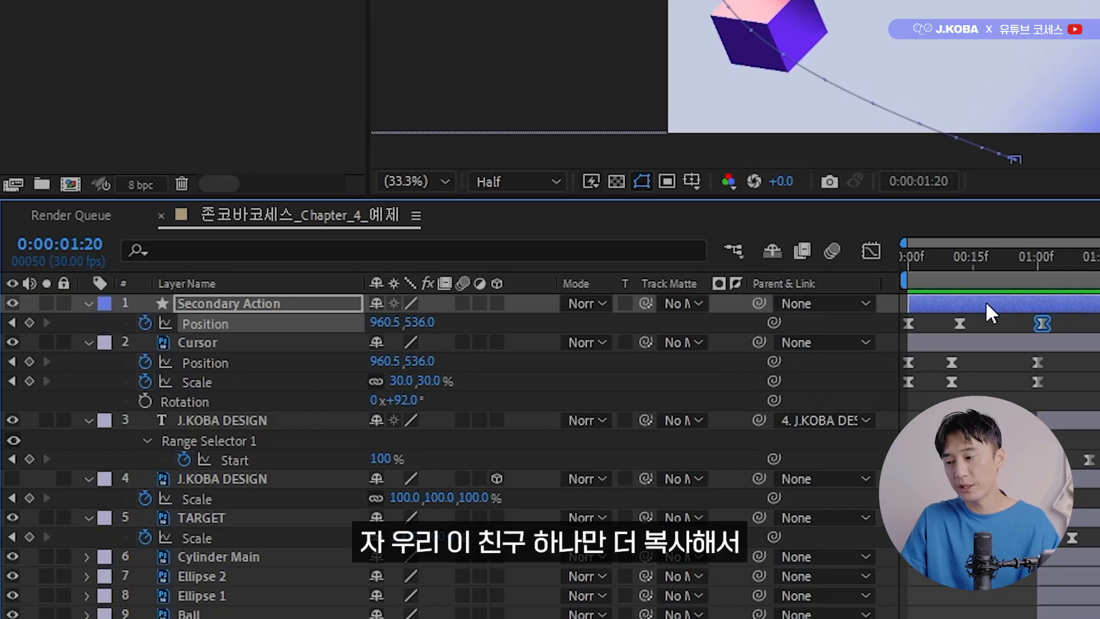
Duplicate the Secondary Action layer and reveal the copy's Position keyframes at 0:00:00:12.
left_click(501, 346)
left_click_drag(1000, 270, 964, 266)
key("ctrl+d")
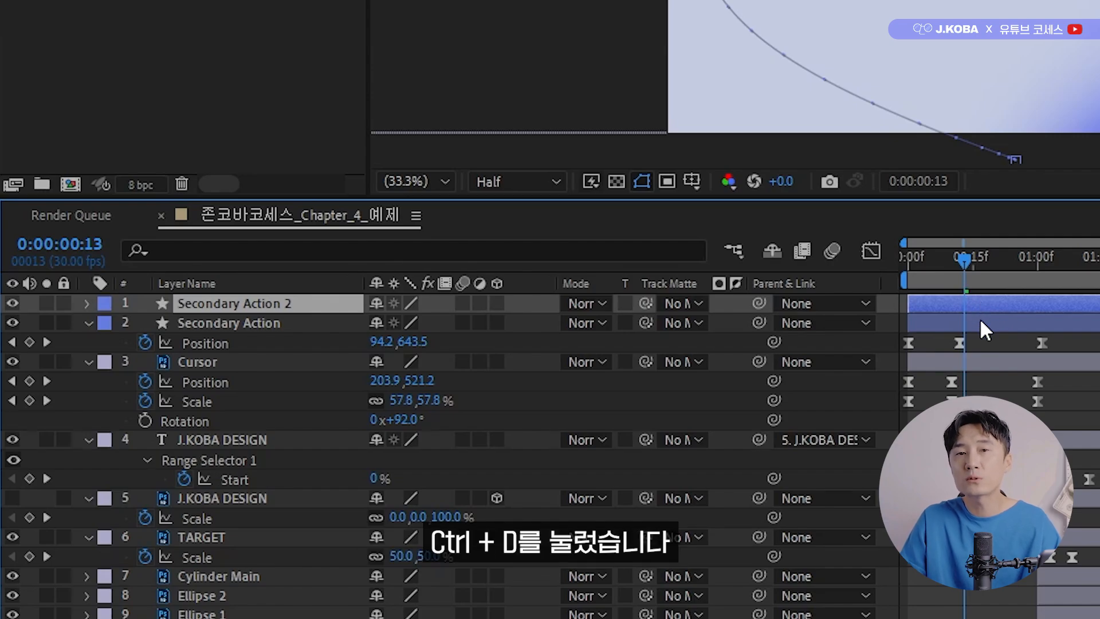
left_click(960, 266)
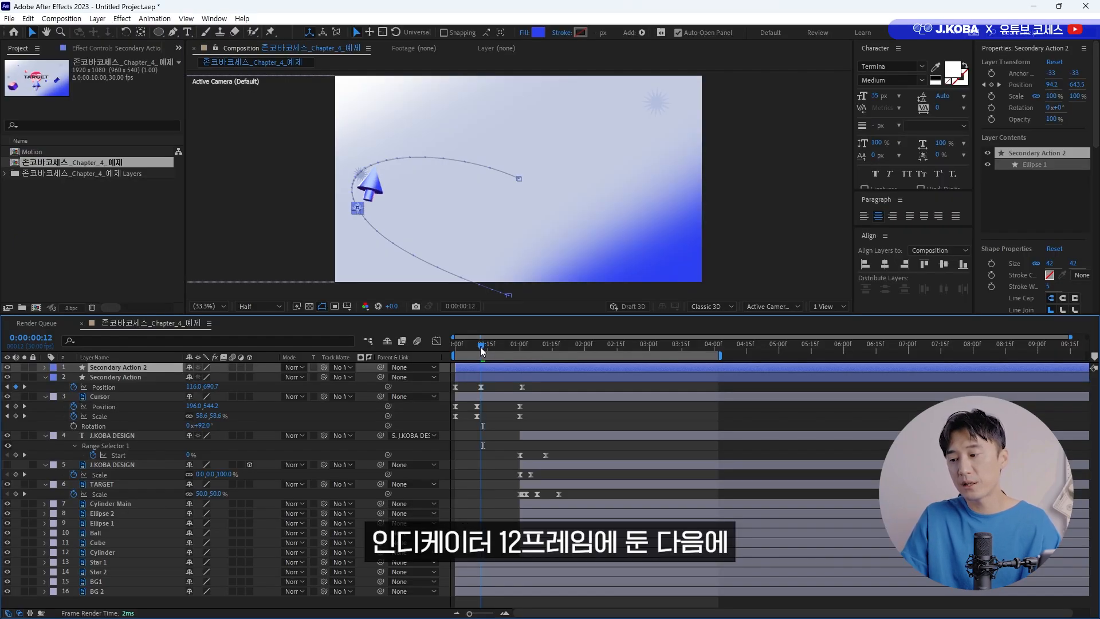
key("p")
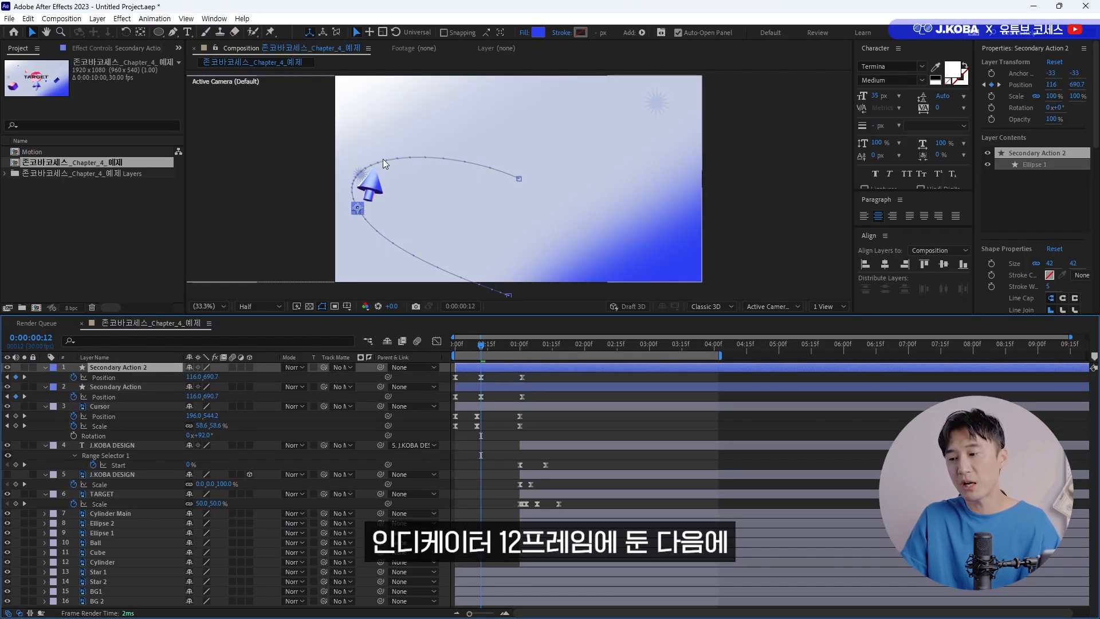
Move the Secondary Action 2 circle below the arrow cursor at 0:00:00:12 and widen its motion path curve.
left_click(360, 211)
left_click_drag(360, 211, 394, 220)
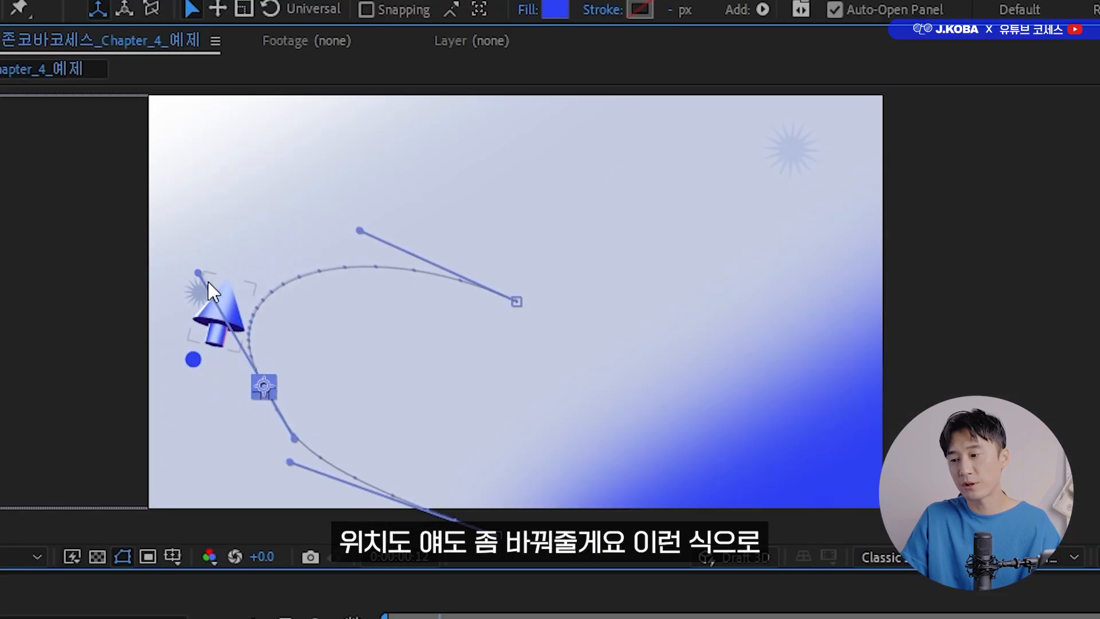
left_click_drag(198, 273, 142, 231)
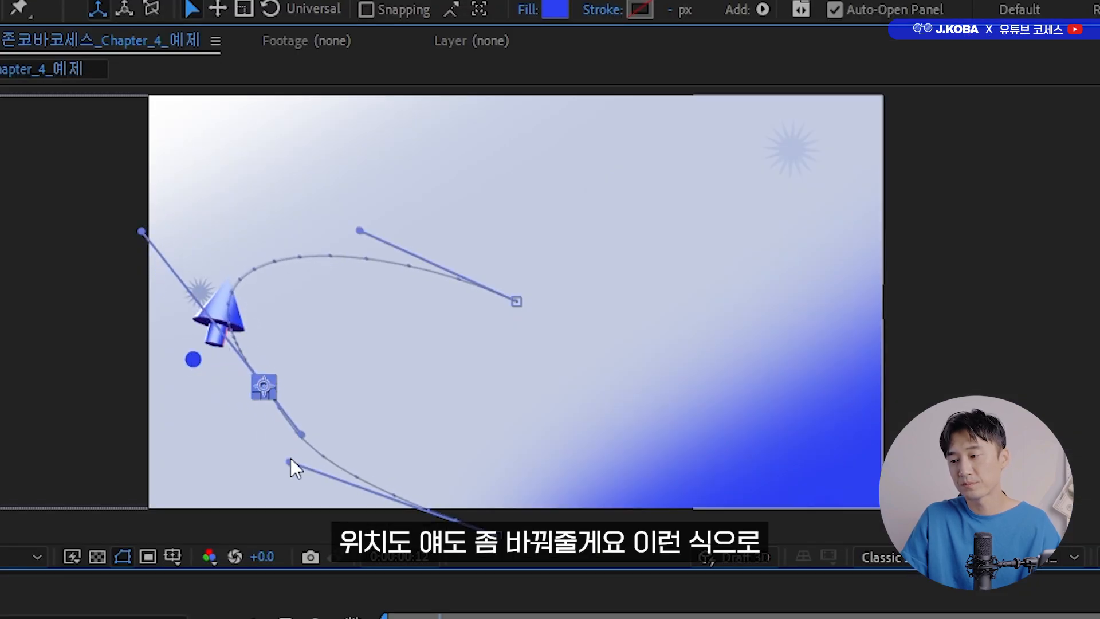
left_click_drag(291, 460, 354, 475)
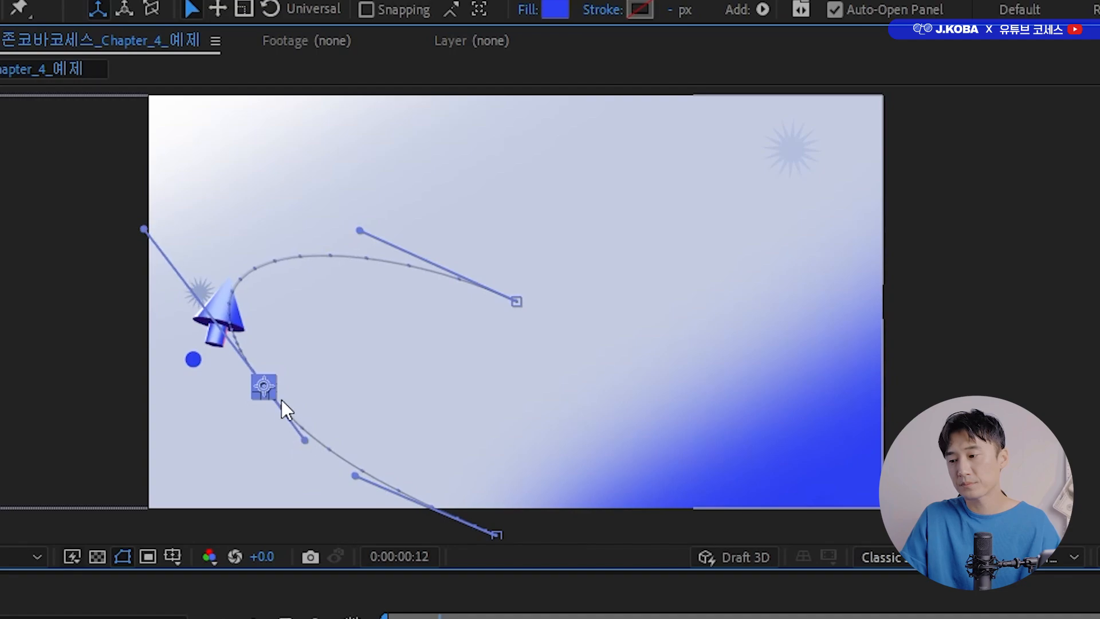
Change the Secondary Action 2 circle's fill color to red with hue 349°, saturation 85% and brightness 89%.
left_click(555, 9)
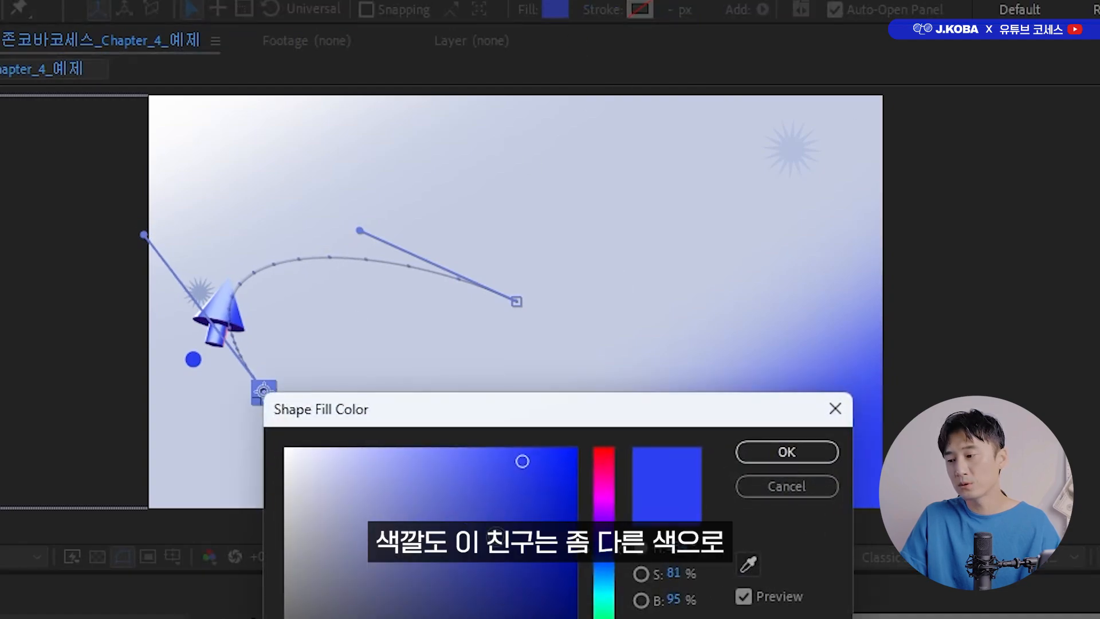
left_click(597, 467)
left_click(534, 481)
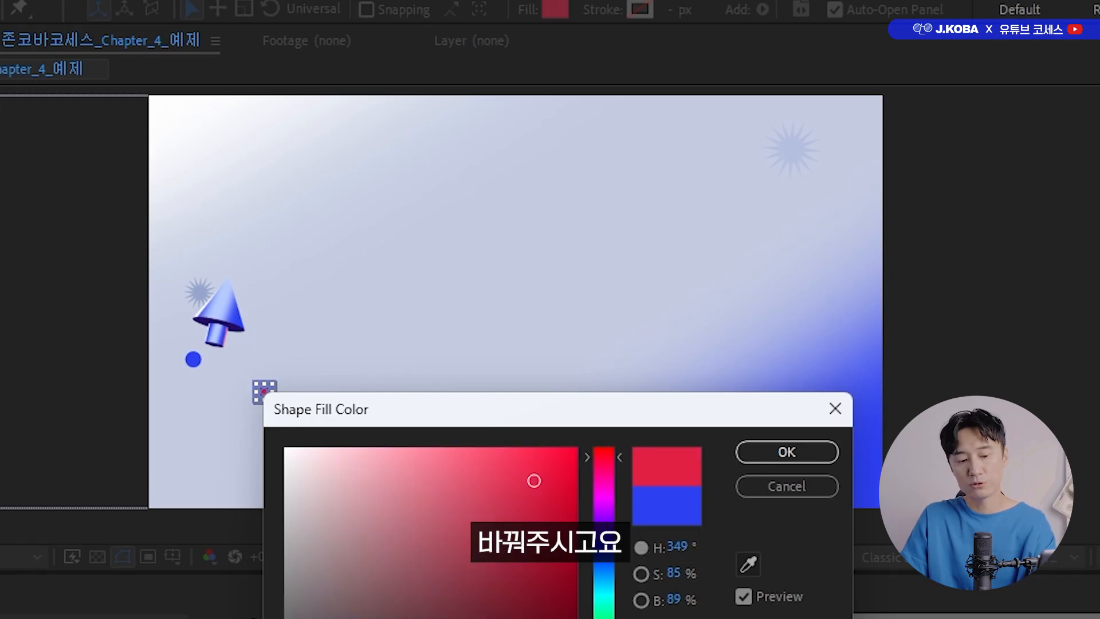
key("Return")
Preview the motion and delay the middle Position keyframe of Secondary Action 2 by one frame to 0:00:00:13.
key("space")
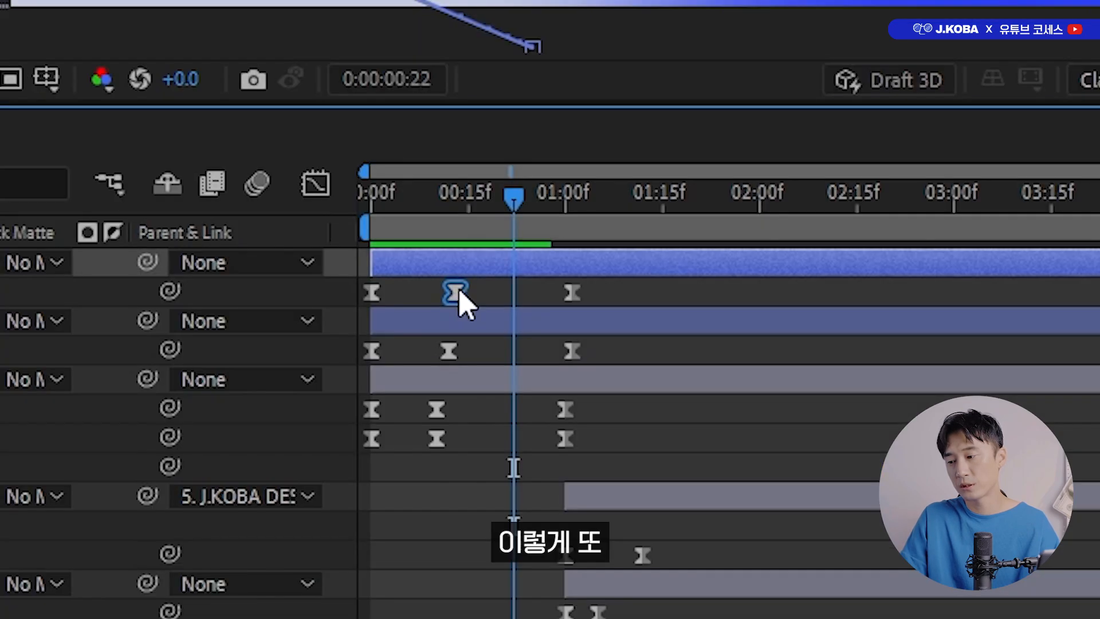
left_click_drag(456, 291, 456, 292)
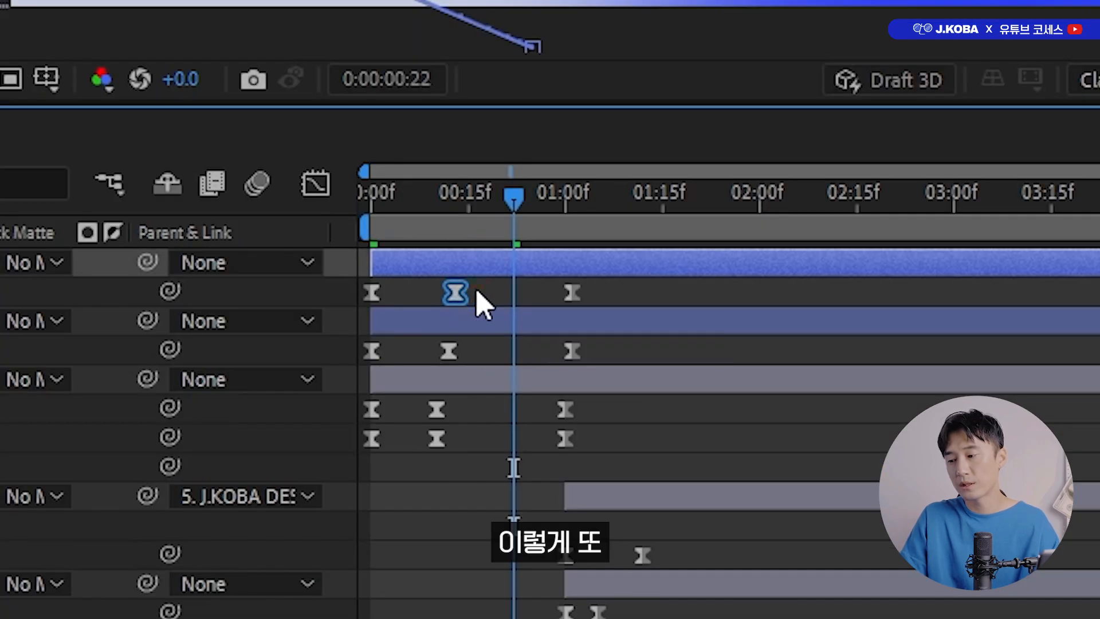
left_click_drag(460, 200, 371, 202)
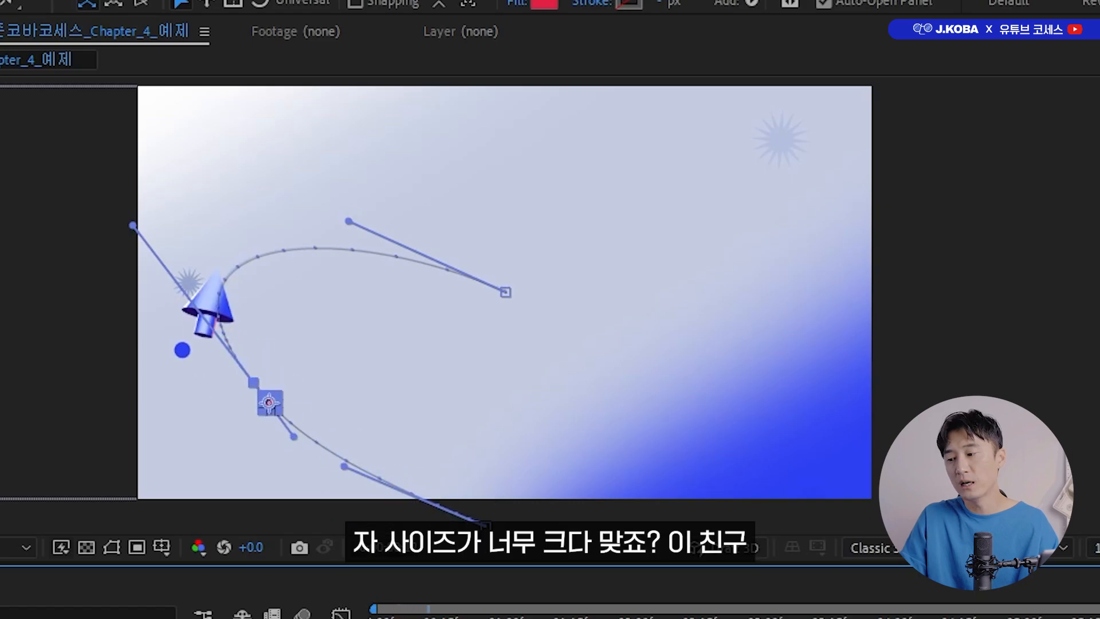
Filter the Secondary Action 2 layer for its size property and set the ellipse size to 20 by 20.
left_click(244, 369)
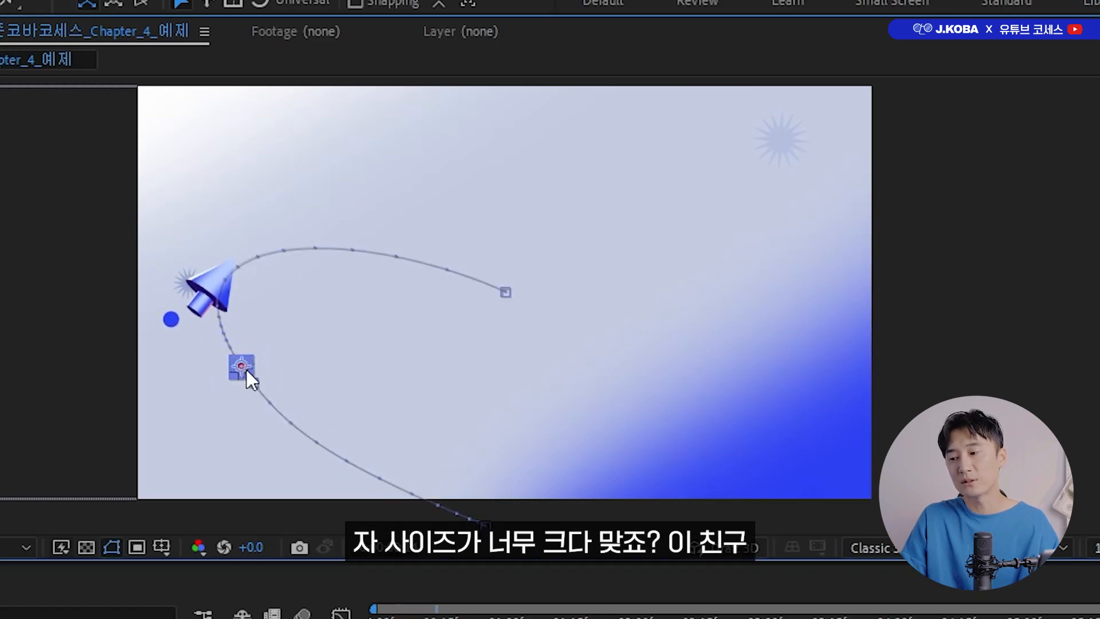
left_click(220, 340)
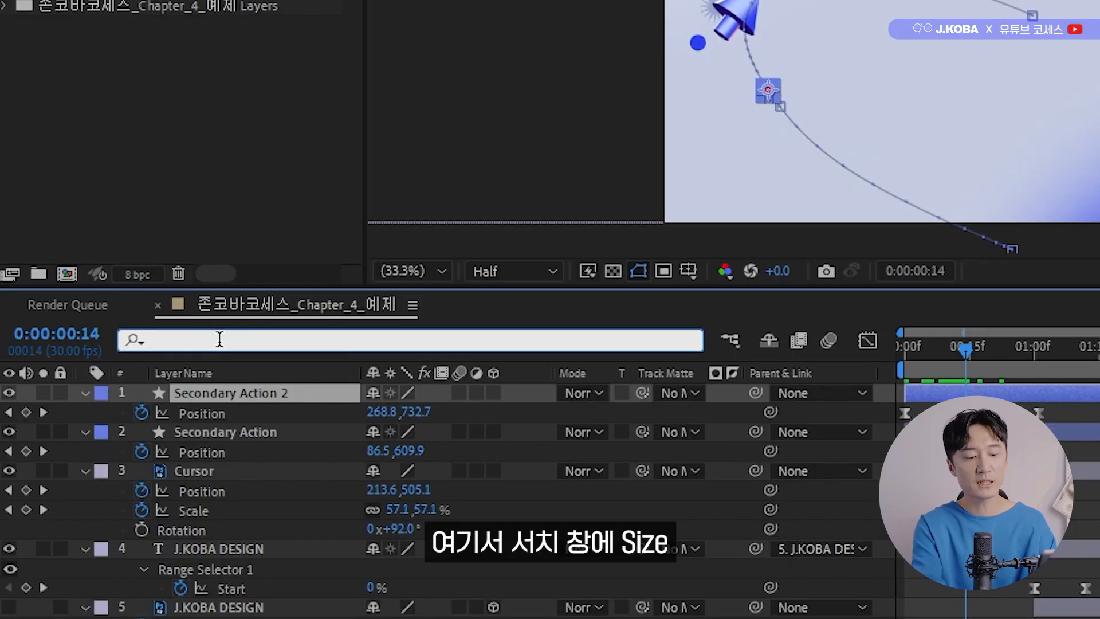
type("size")
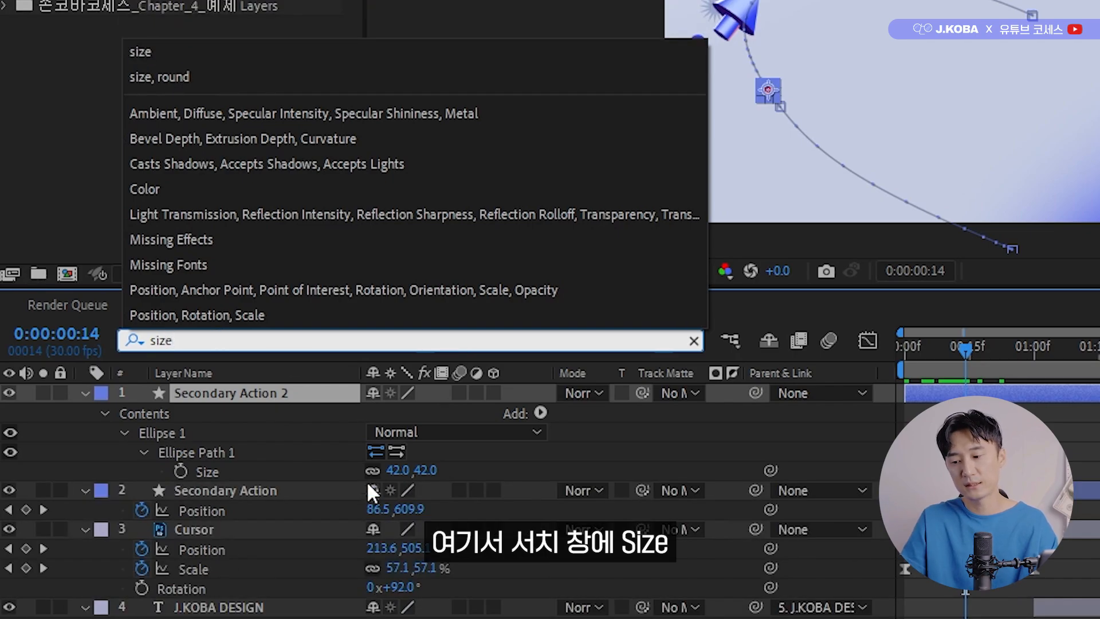
left_click(397, 470)
type("20")
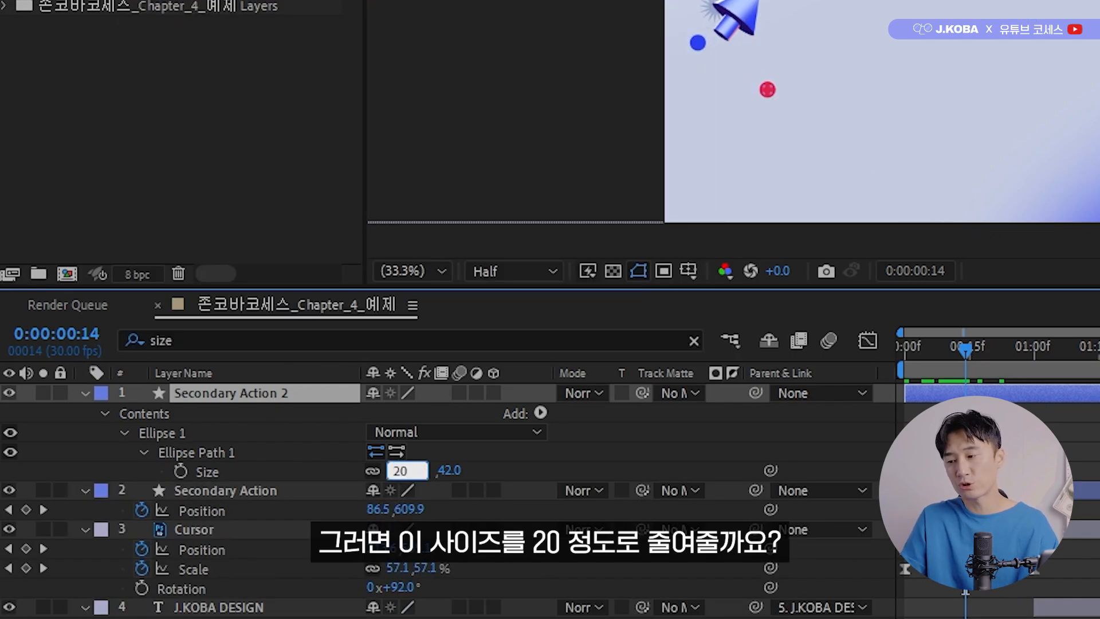
key("Return")
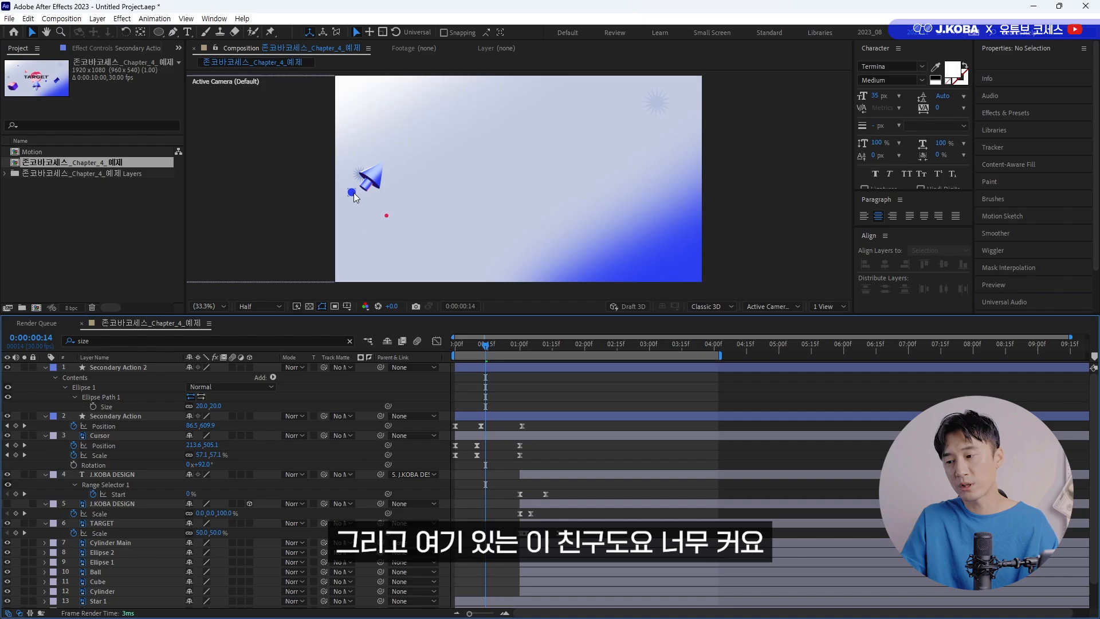
Filter the blue Secondary Action layer for its size property, set its ellipse size to 30 by 30 and preview the motion.
left_click(702, 53)
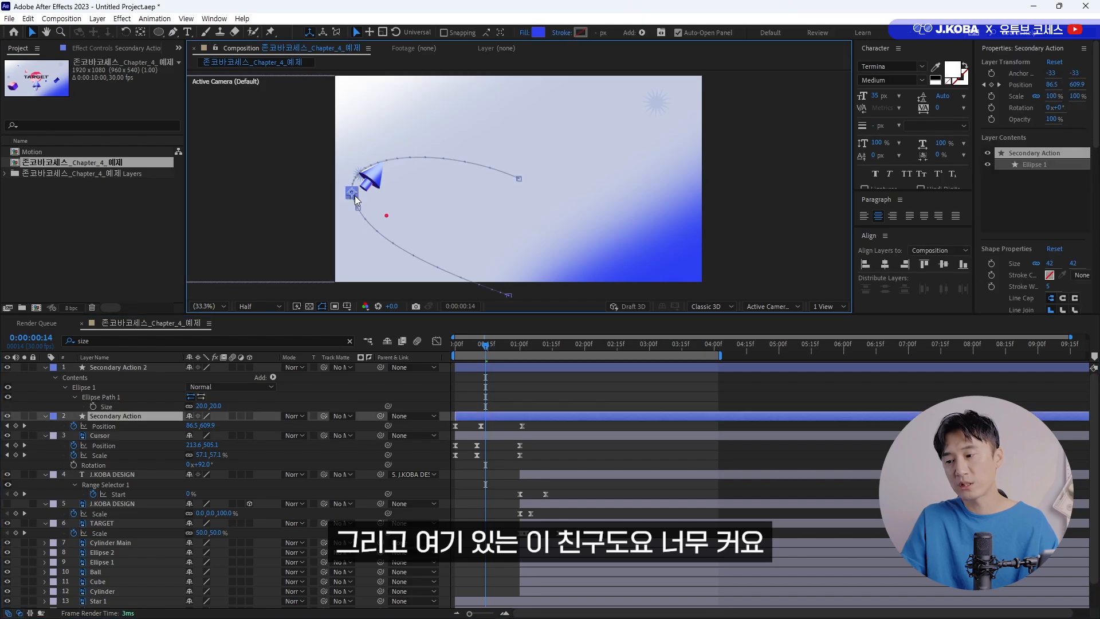
key("ctrl+f")
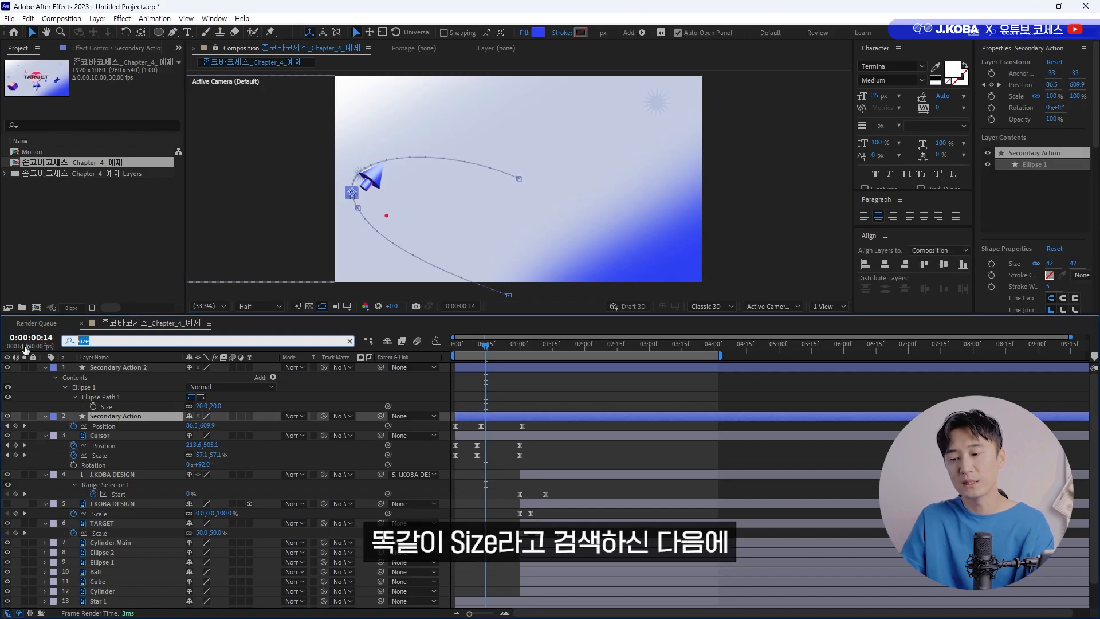
type("size")
key("Return")
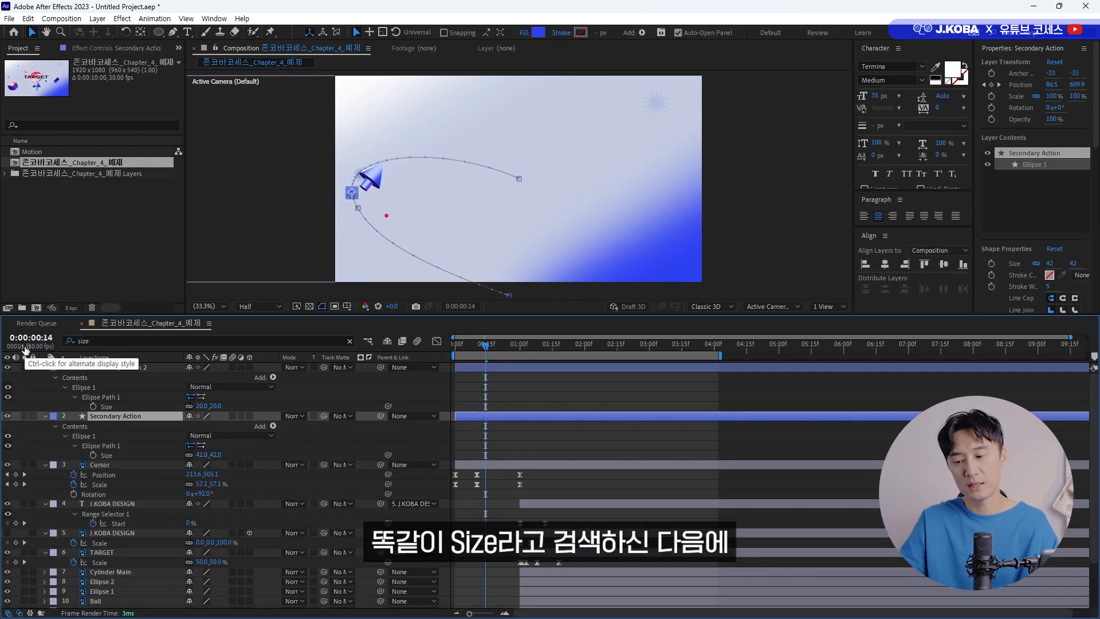
left_click(201, 454)
left_click(519, 408)
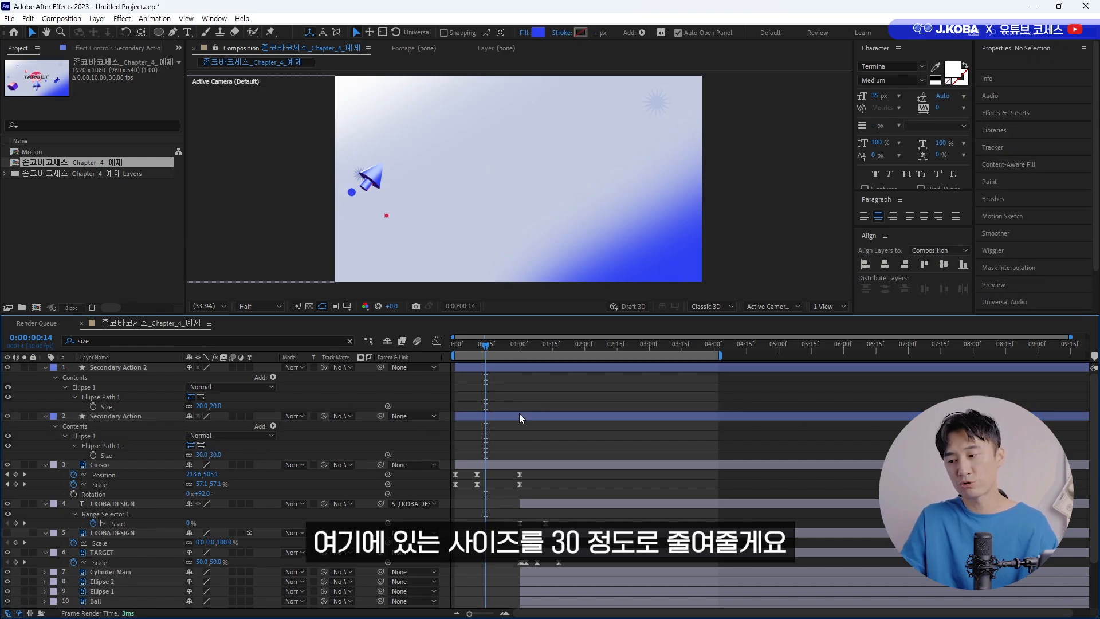
left_click_drag(486, 349, 454, 348)
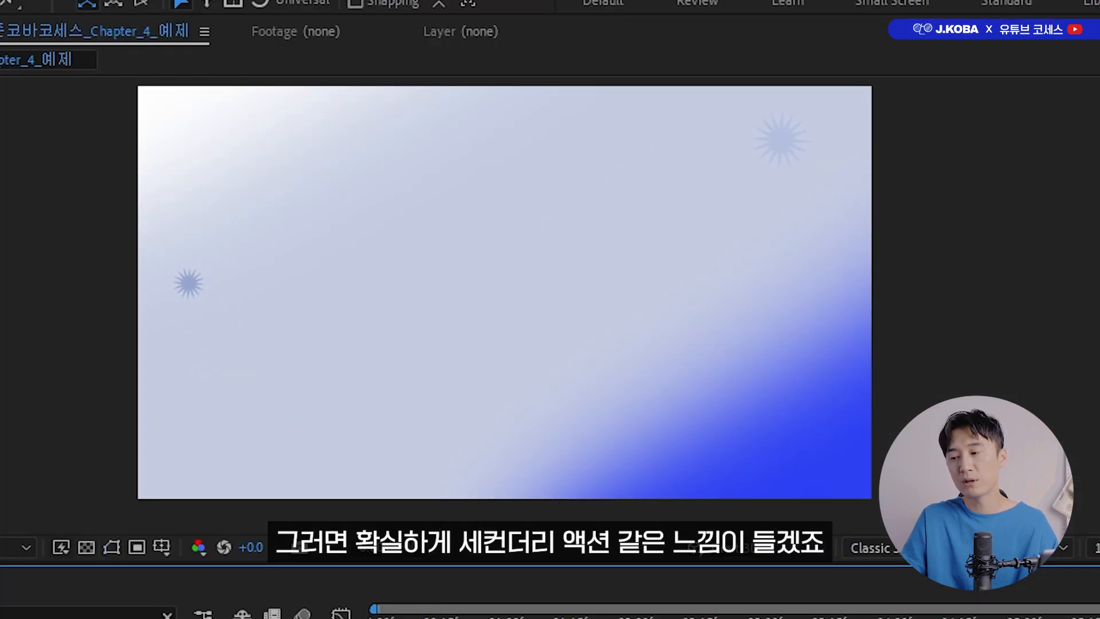
key("space")
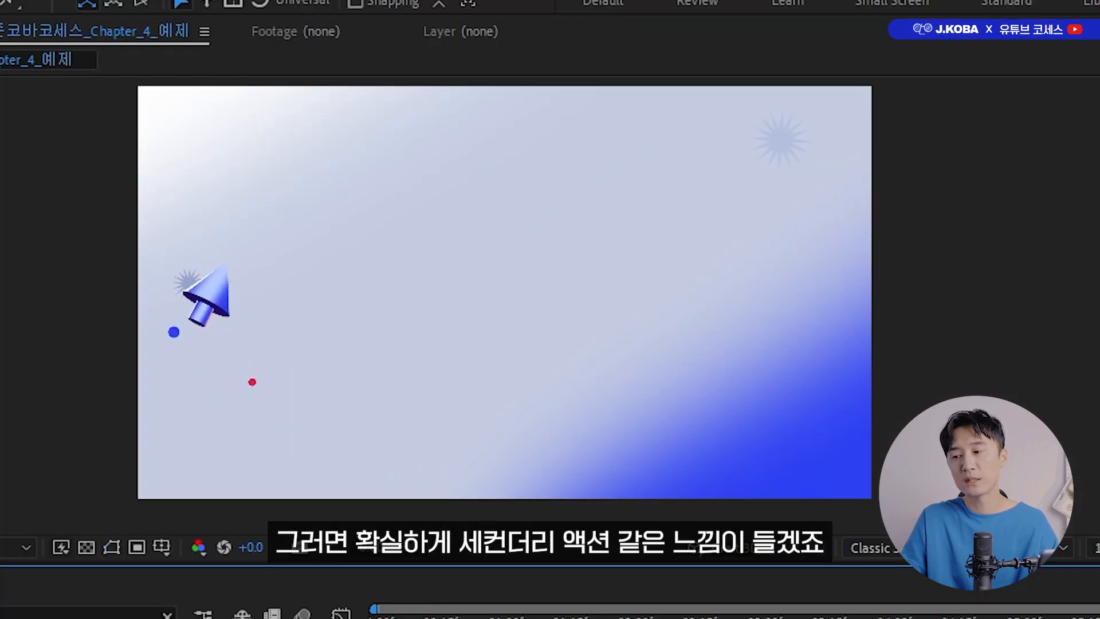
Find the Echo effect in the effects library and apply it to the Secondary Action layer.
left_click_drag(556, 350, 500, 351)
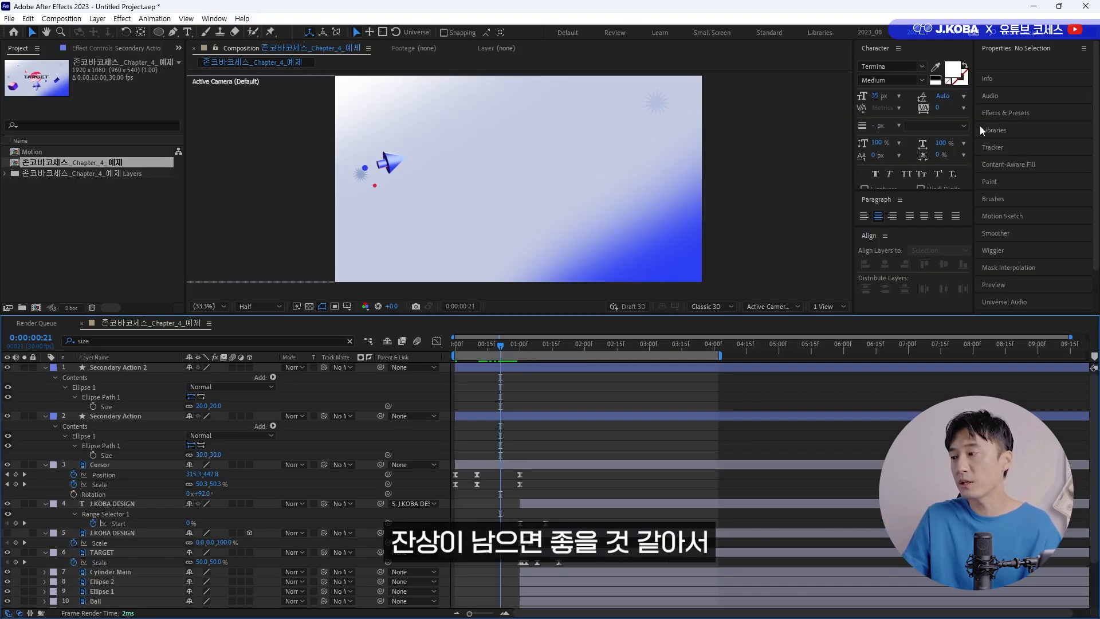
left_click(1015, 116)
left_click_drag(1018, 115, 924, 116)
type("ec")
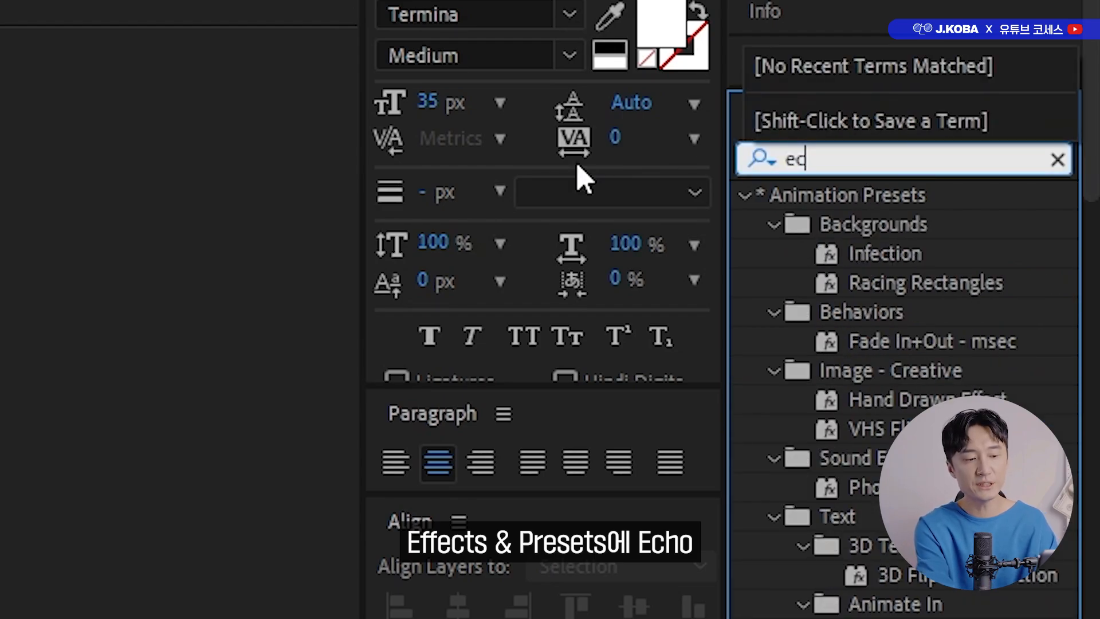
type("ho")
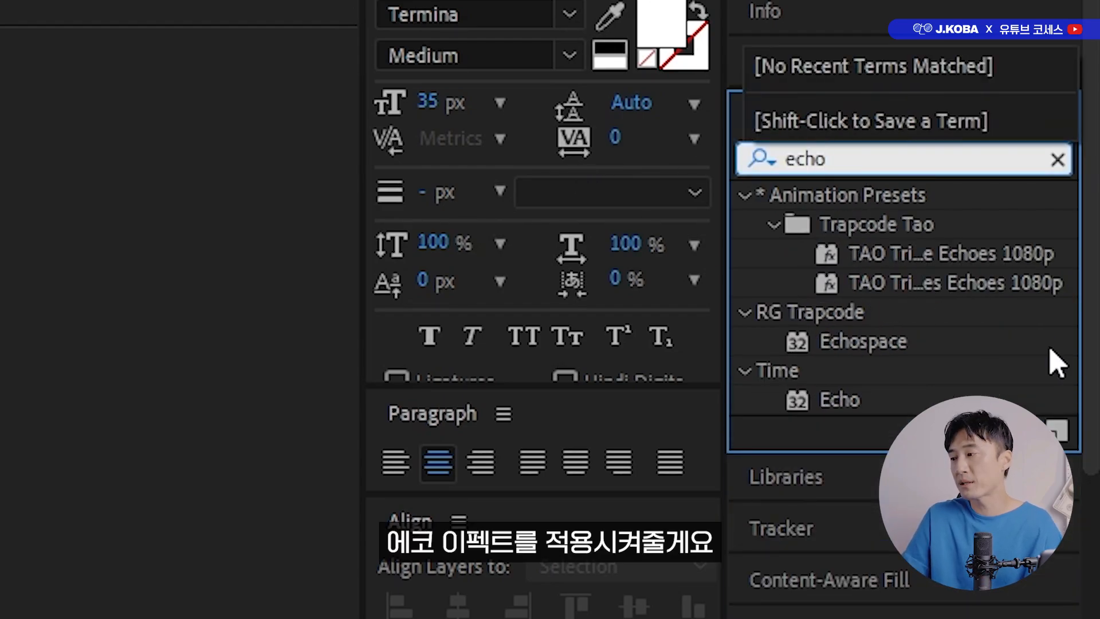
left_click_drag(836, 404, 733, 363)
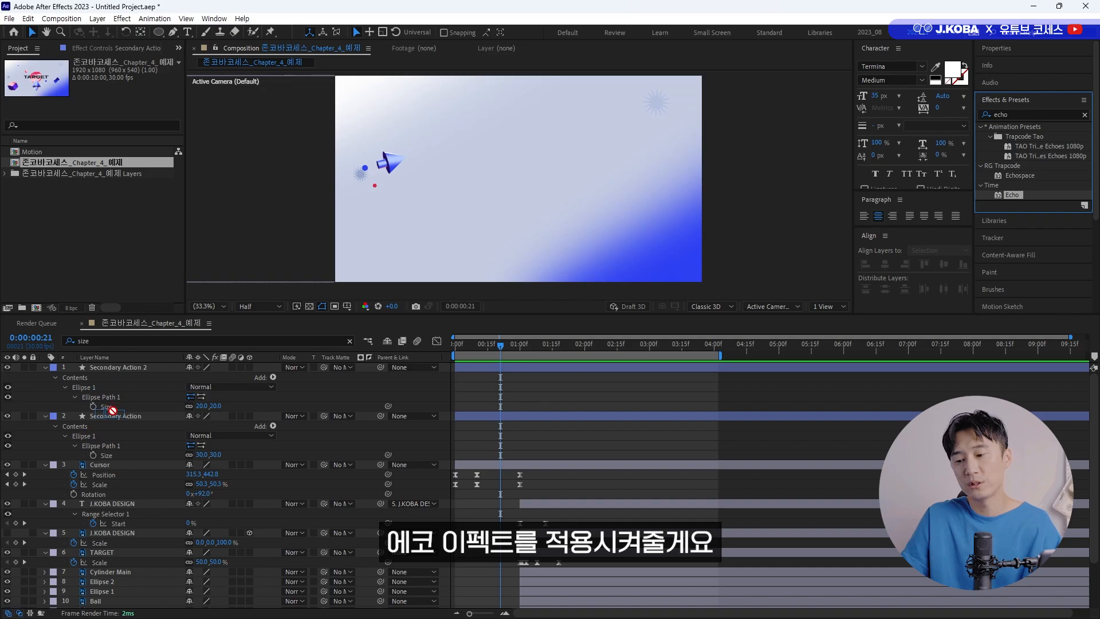
left_click_drag(112, 410, 112, 421)
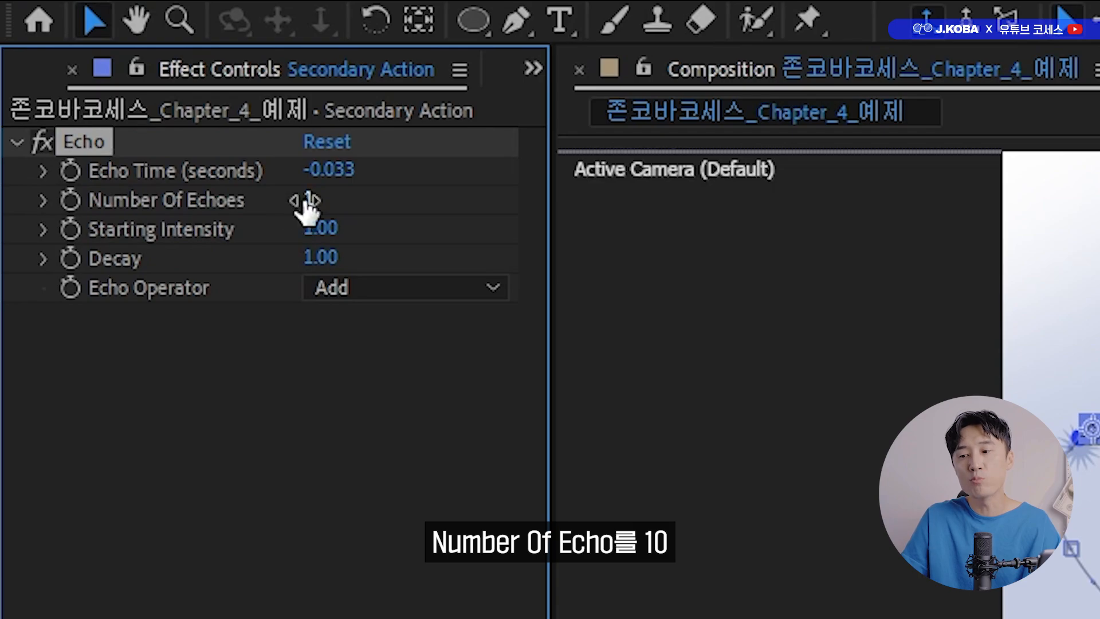
Set the Secondary Action layer's Echo to 10 echoes with an echo time of -0.001 seconds and check the trail.
left_click(306, 200)
type("10")
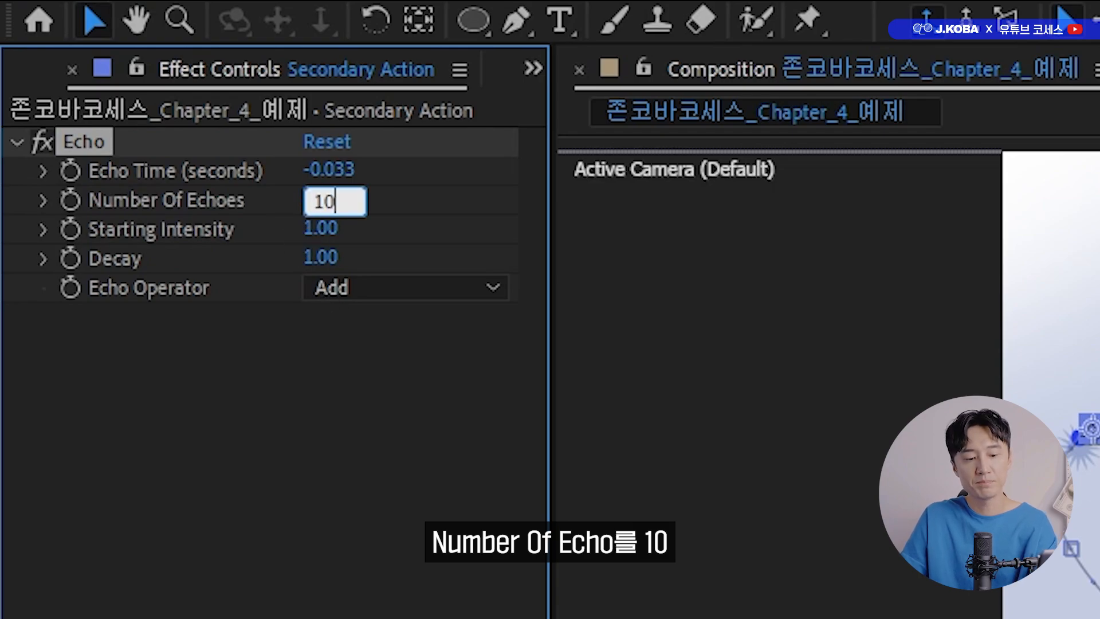
key("Return")
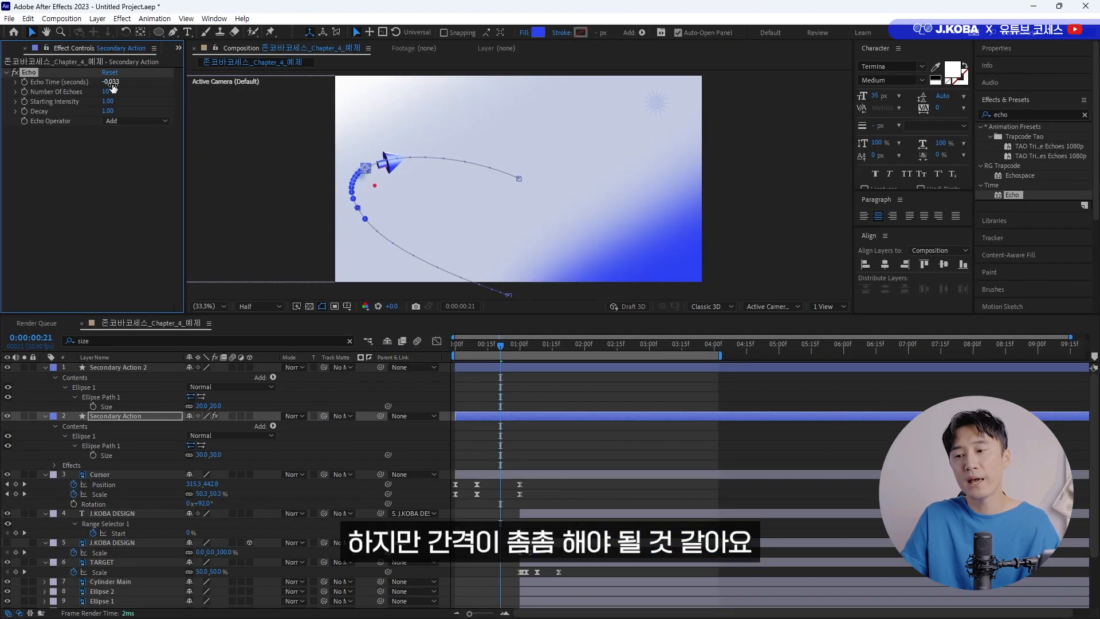
left_click(112, 84)
type("-0.")
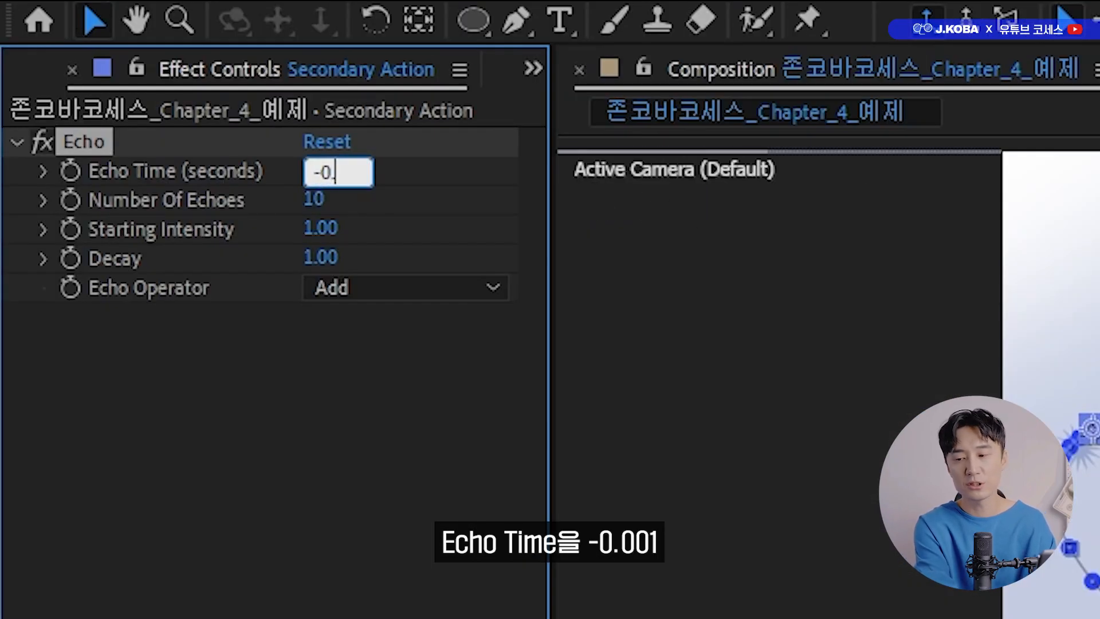
type("001")
key("Return")
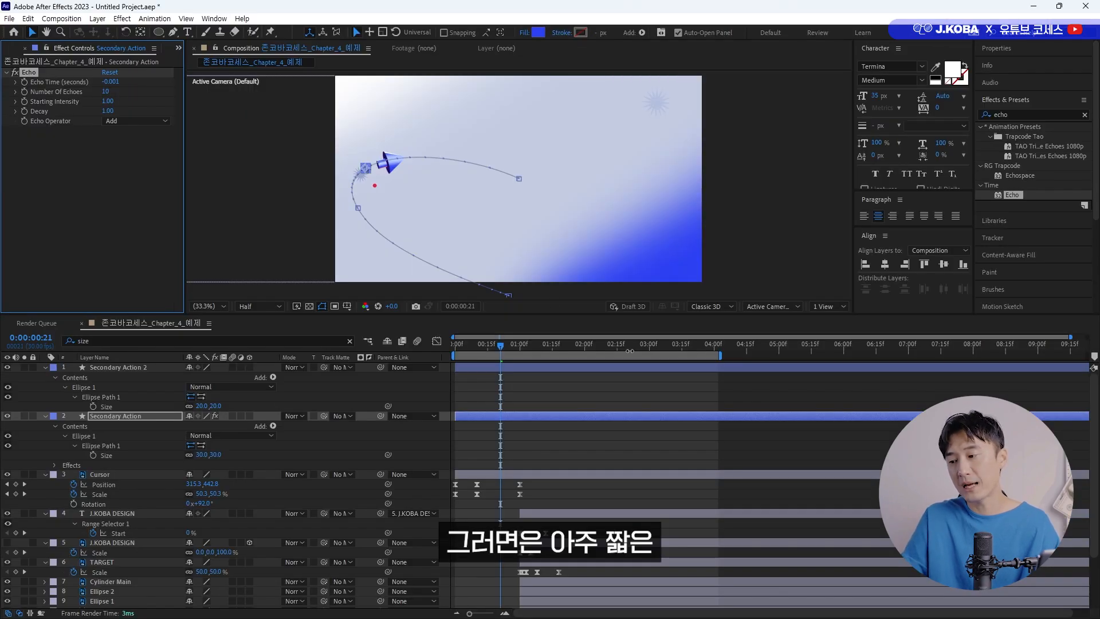
left_click_drag(492, 345, 475, 336)
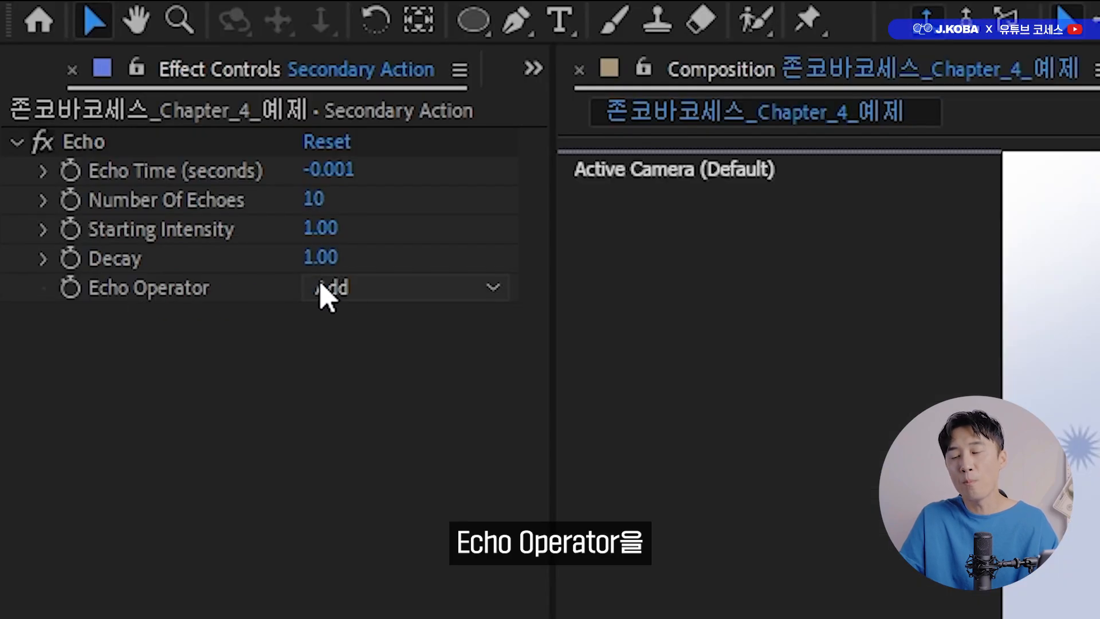
Set the Echo Operator of the Secondary Action layer to Maximum and preview the blue circle's trail.
left_click(109, 122)
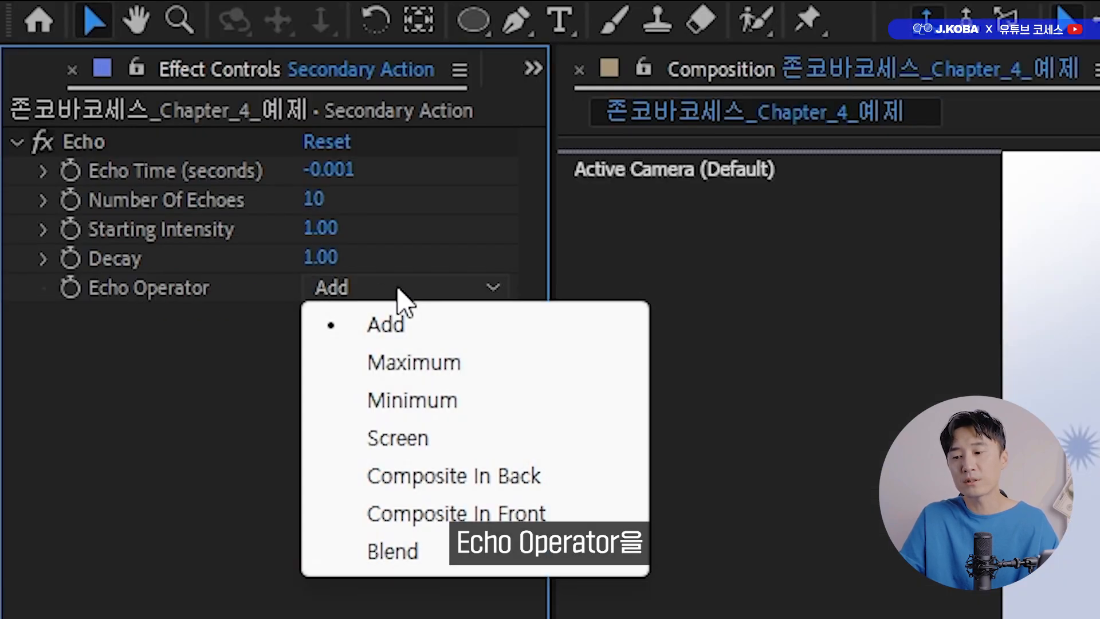
left_click(425, 362)
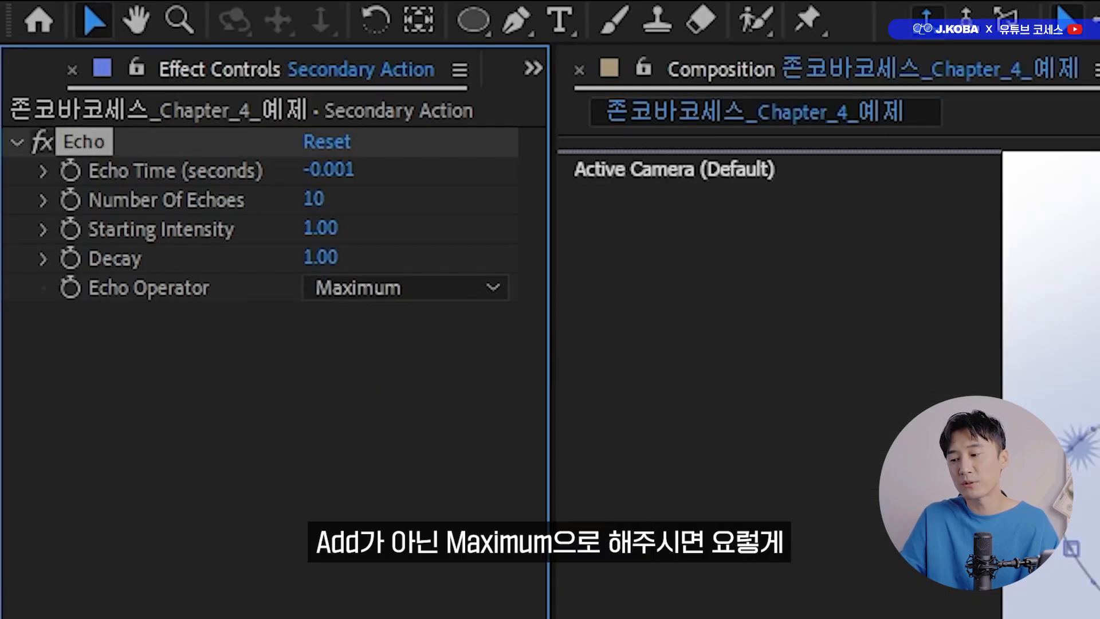
key("space")
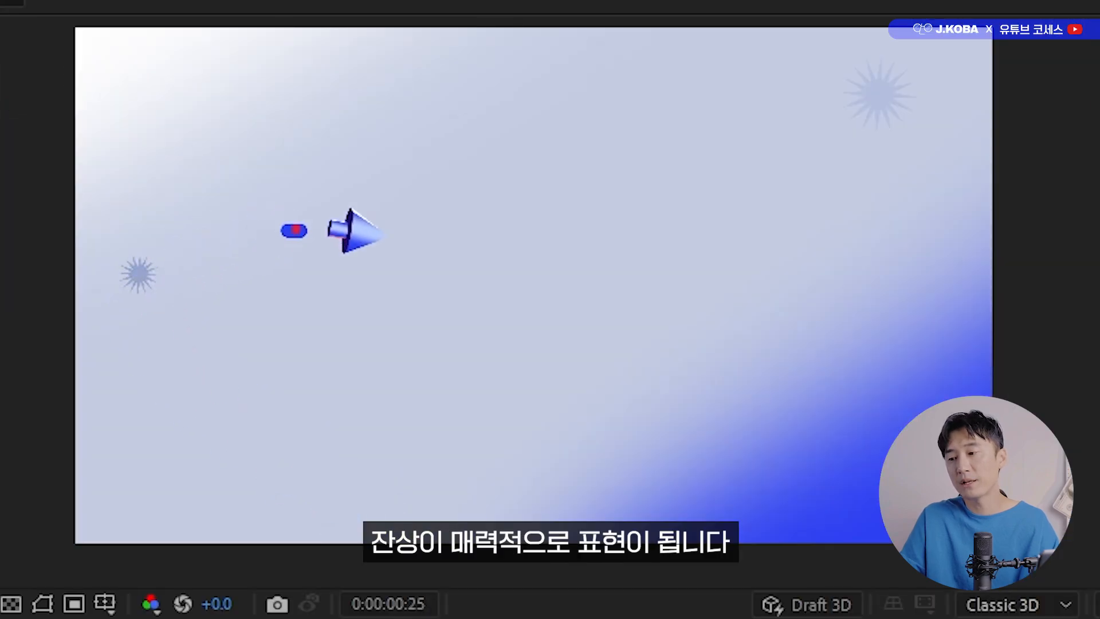
key("space")
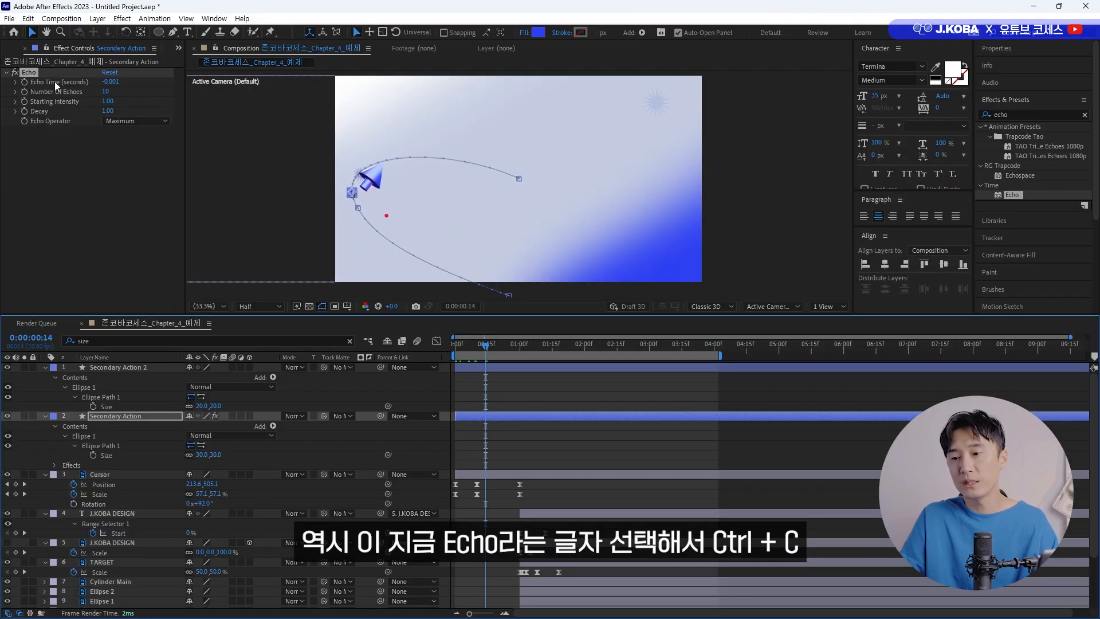
Copy the Echo effect from Secondary Action to the Secondary Action 2 layer and preview the animation from the first frame.
left_click(31, 72)
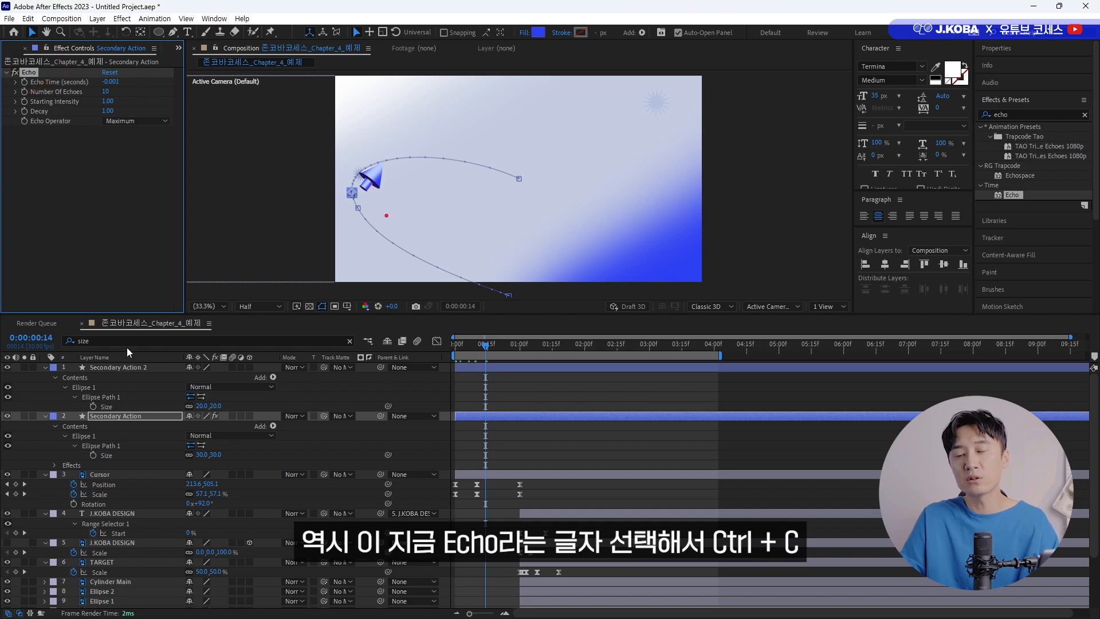
left_click(112, 368)
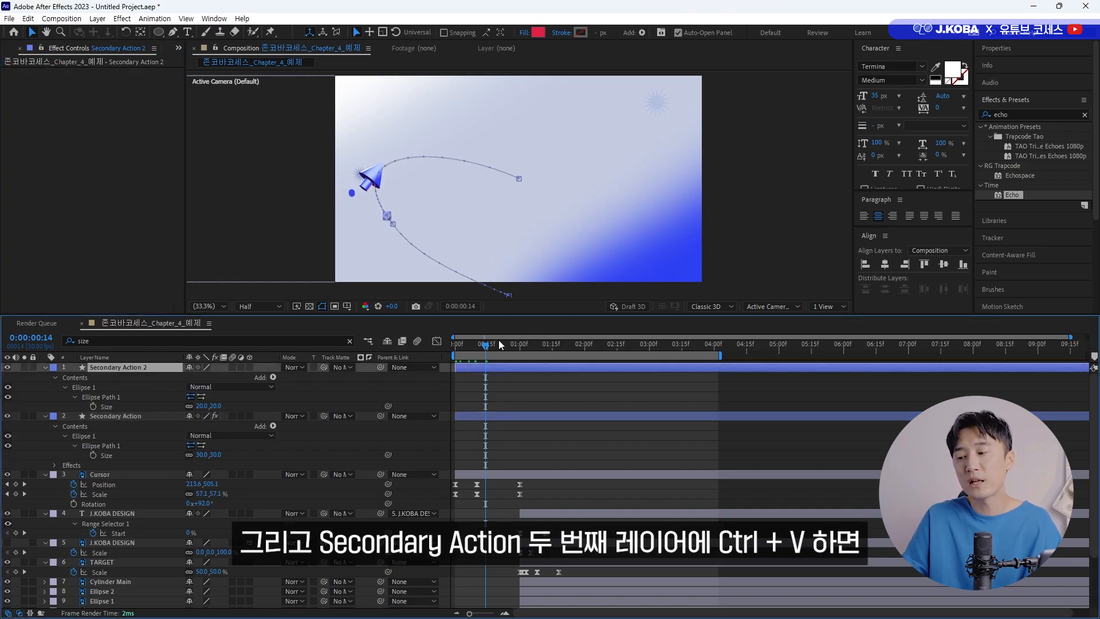
key("ctrl+v")
left_click_drag(498, 344, 453, 346)
key("space")
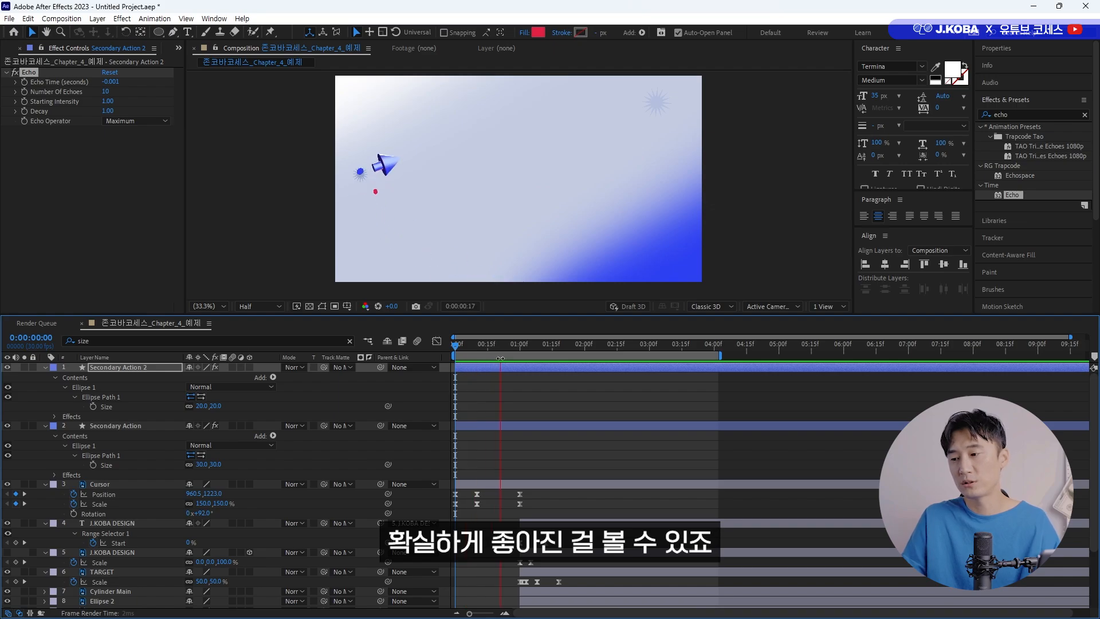
key("space")
Split both Secondary Action layers at 0:00:01:00 and delete their parts after the cut, previewing the animation from the start.
left_click(519, 348)
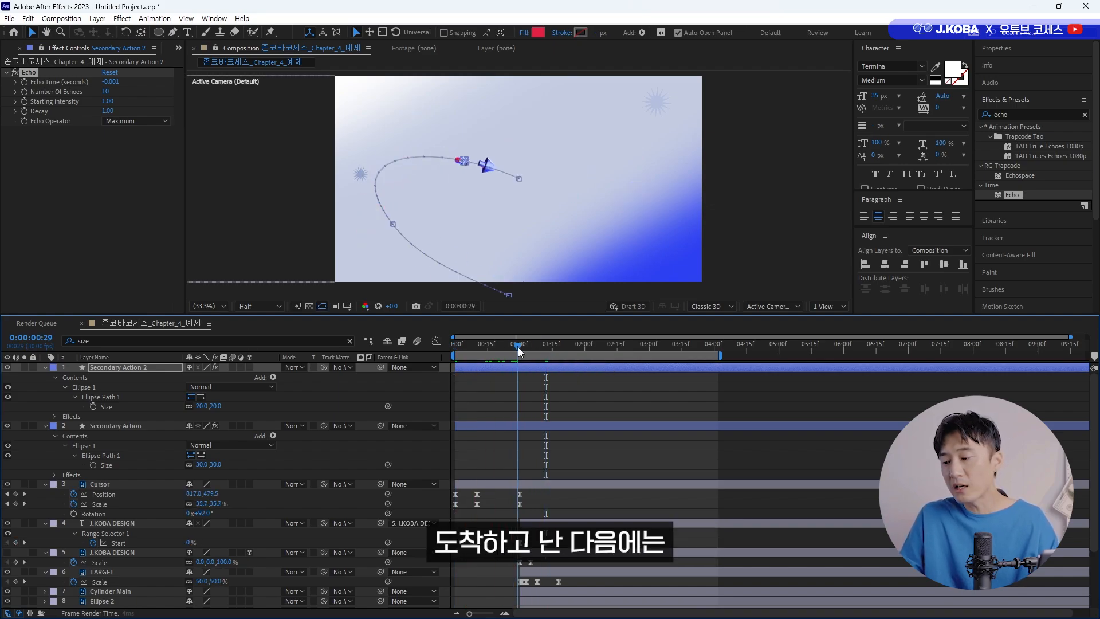
key("Page_Up")
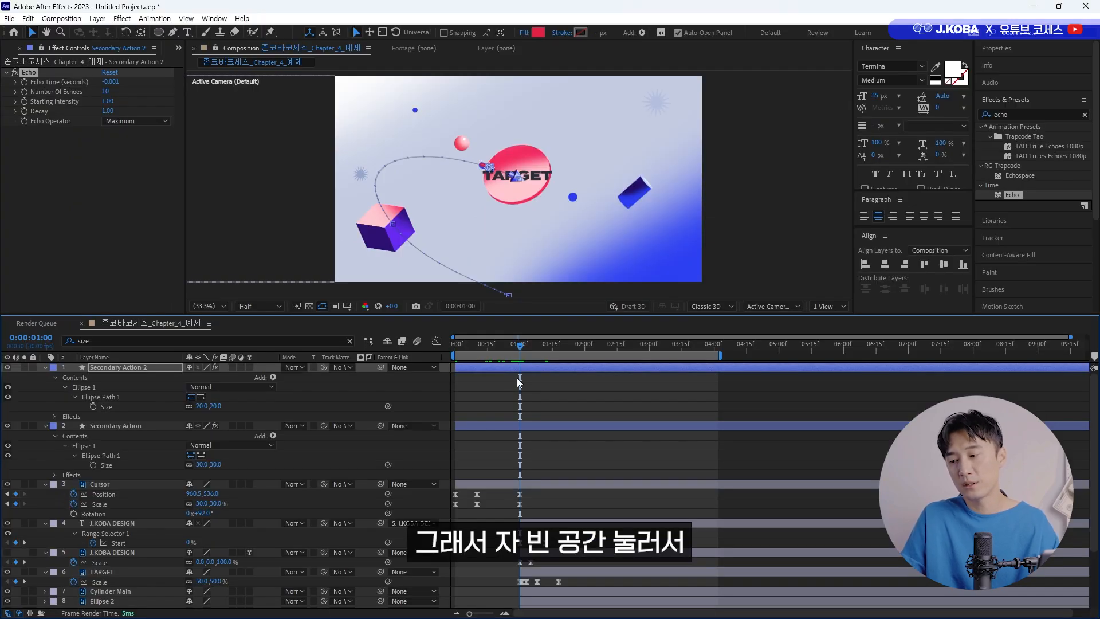
left_click(527, 388)
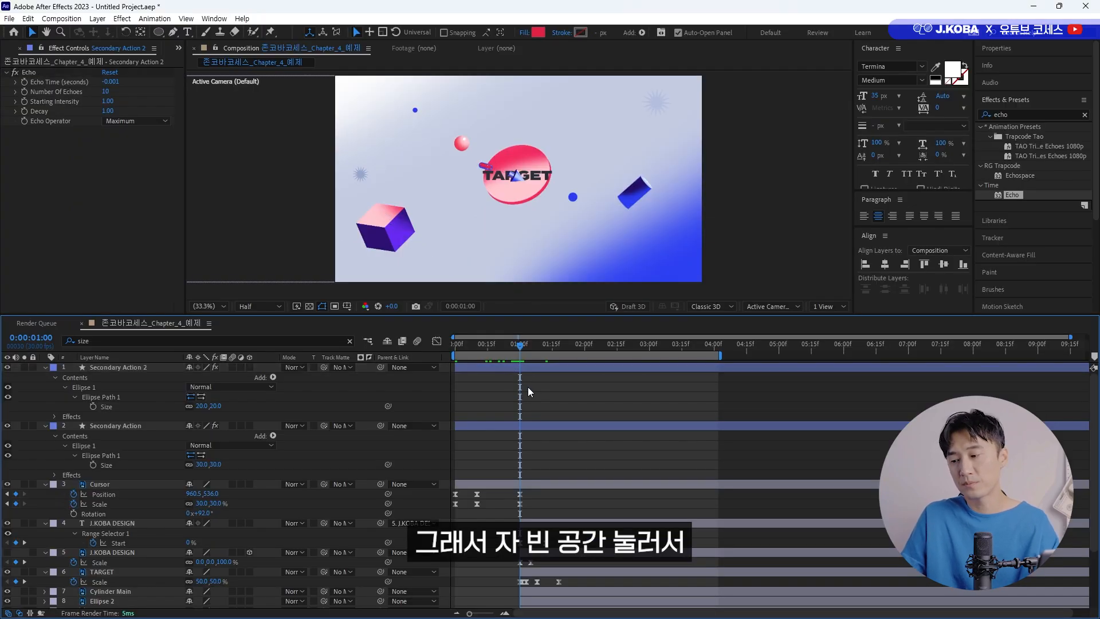
key("u")
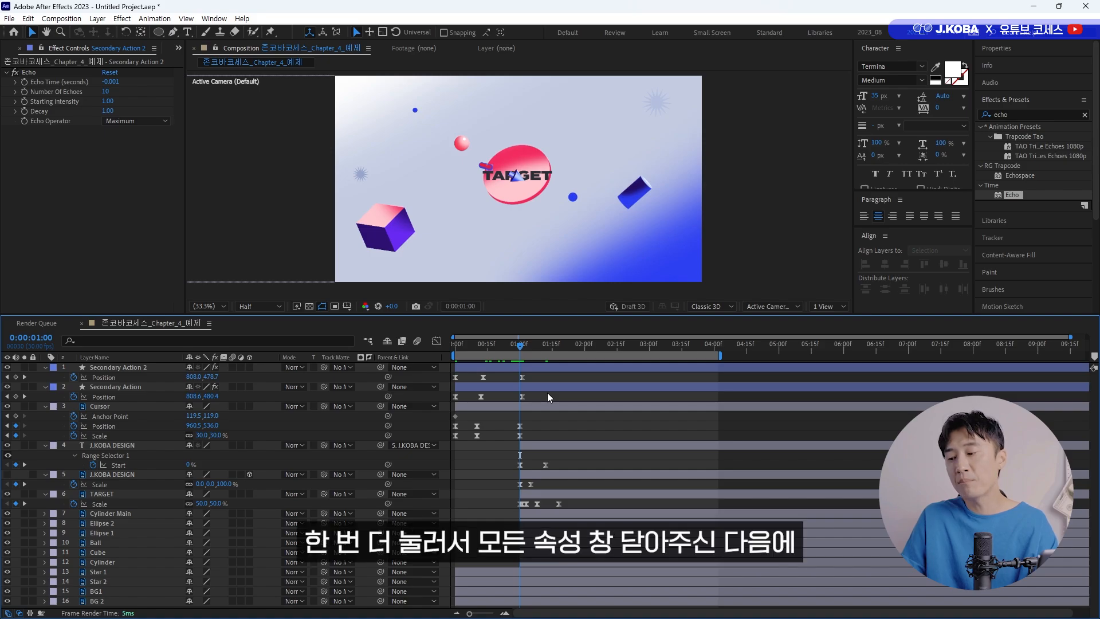
key("u")
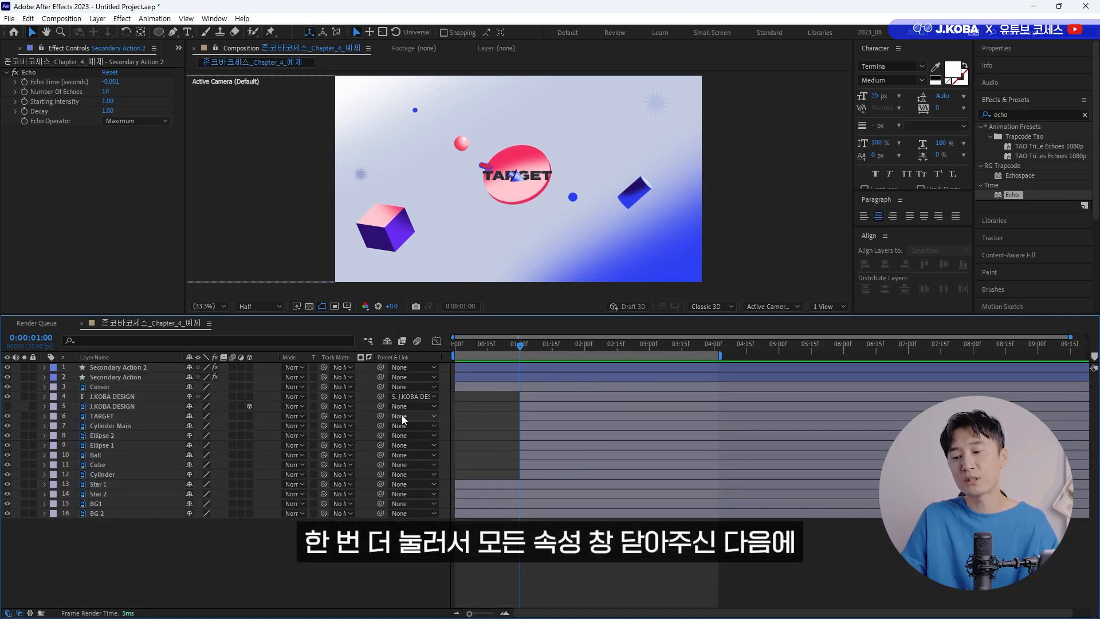
left_click(136, 369)
left_click(130, 374, "shift")
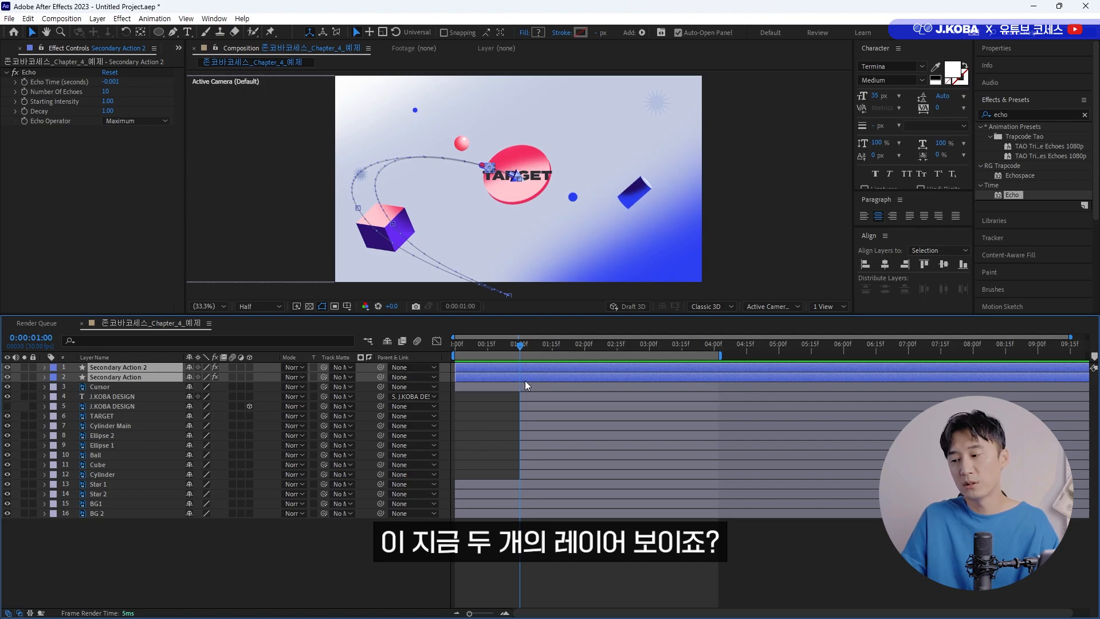
key("ctrl+shift+d")
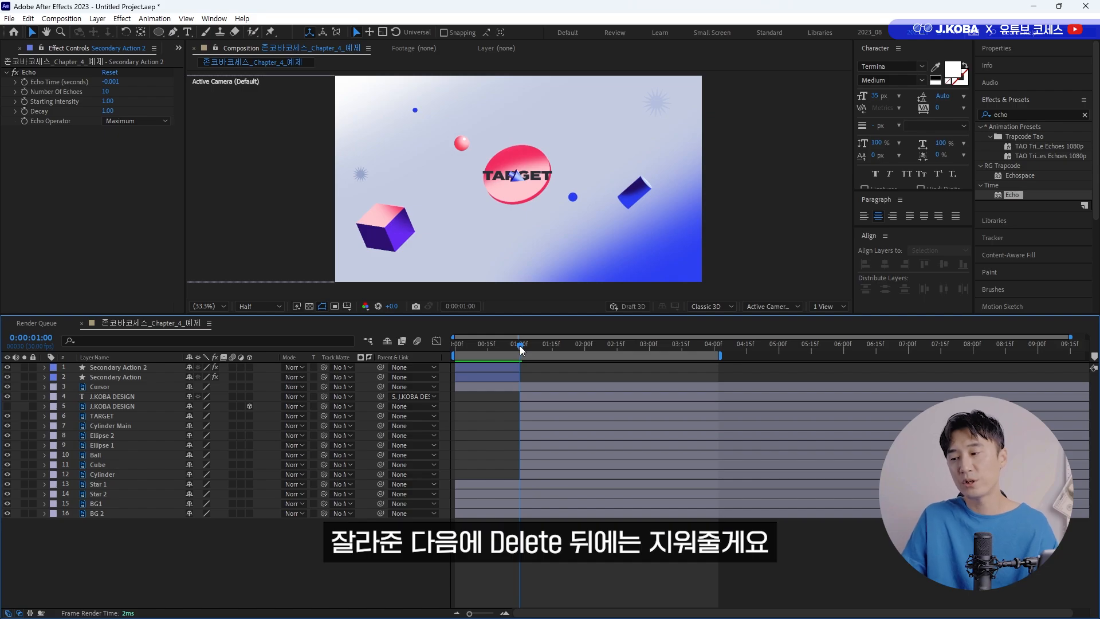
left_click_drag(520, 346, 418, 362)
key("space")
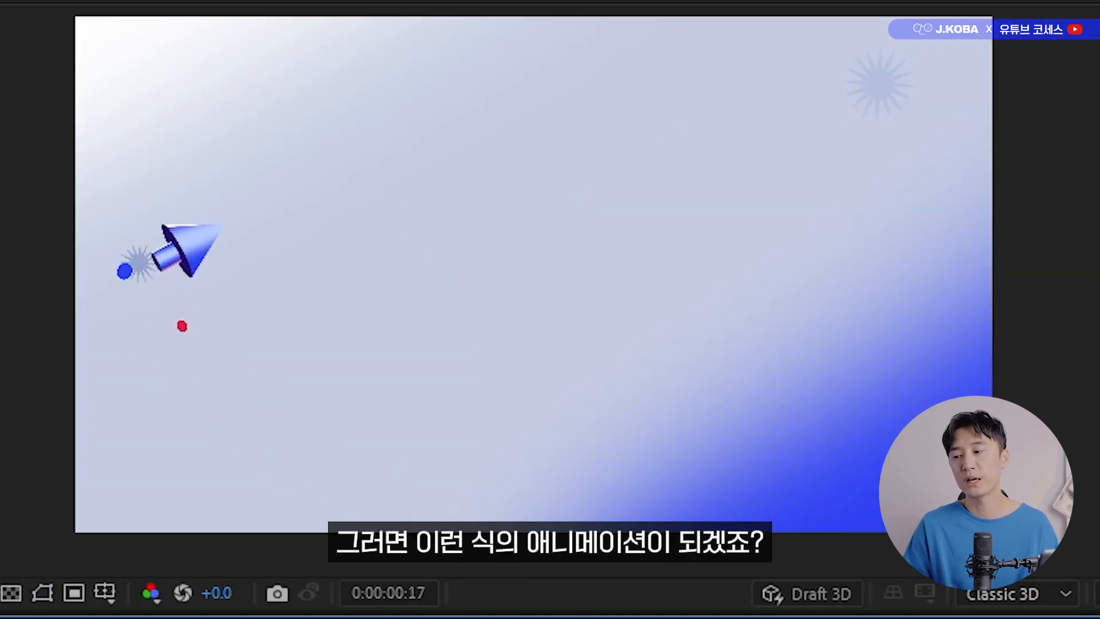
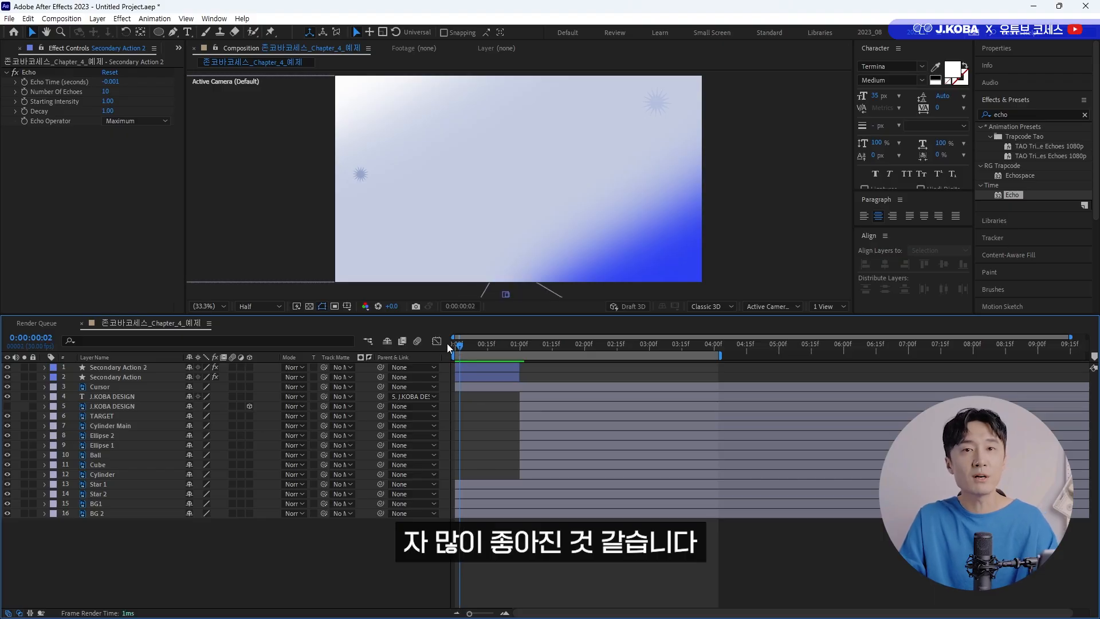
Preview the animation and examine the pink ball and the two small blue circles around the title.
key("space")
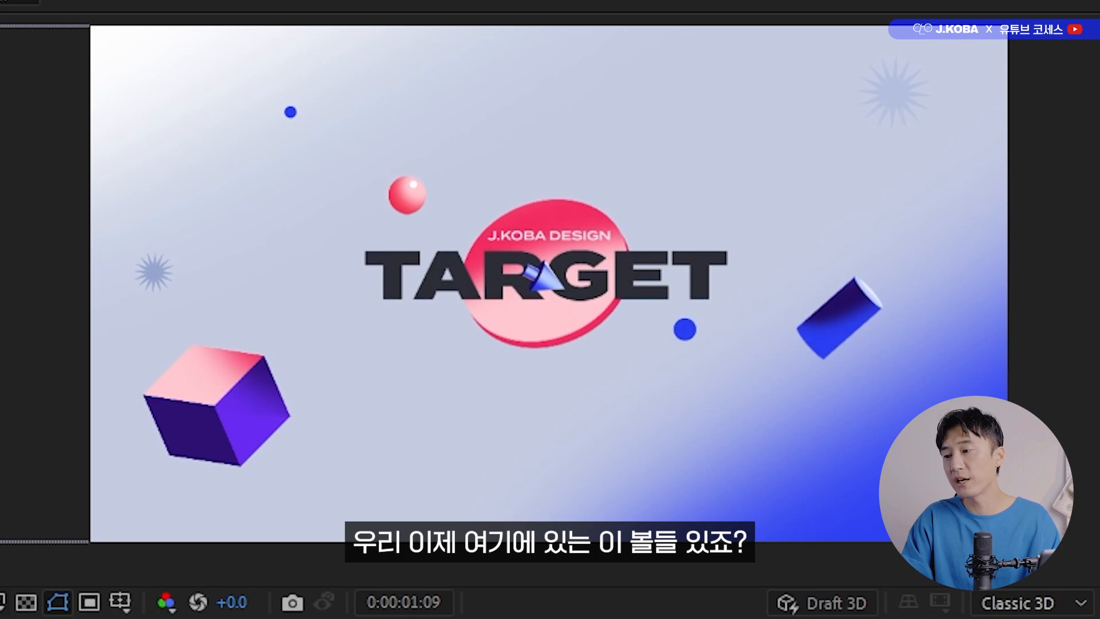
key("space")
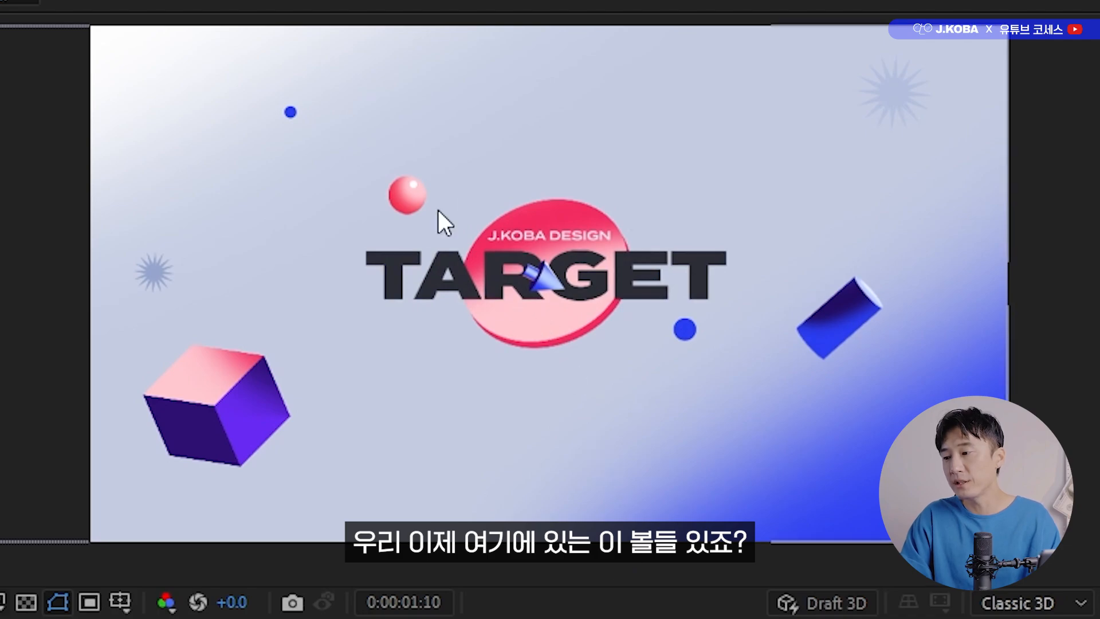
key("ctrl+2")
mouse_move(443, 201)
left_mouse_down()
mouse_move(401, 217)
mouse_move(442, 202)
left_mouse_up()
mouse_move(330, 119)
left_mouse_down()
mouse_move(307, 136)
mouse_move(308, 89)
left_mouse_up()
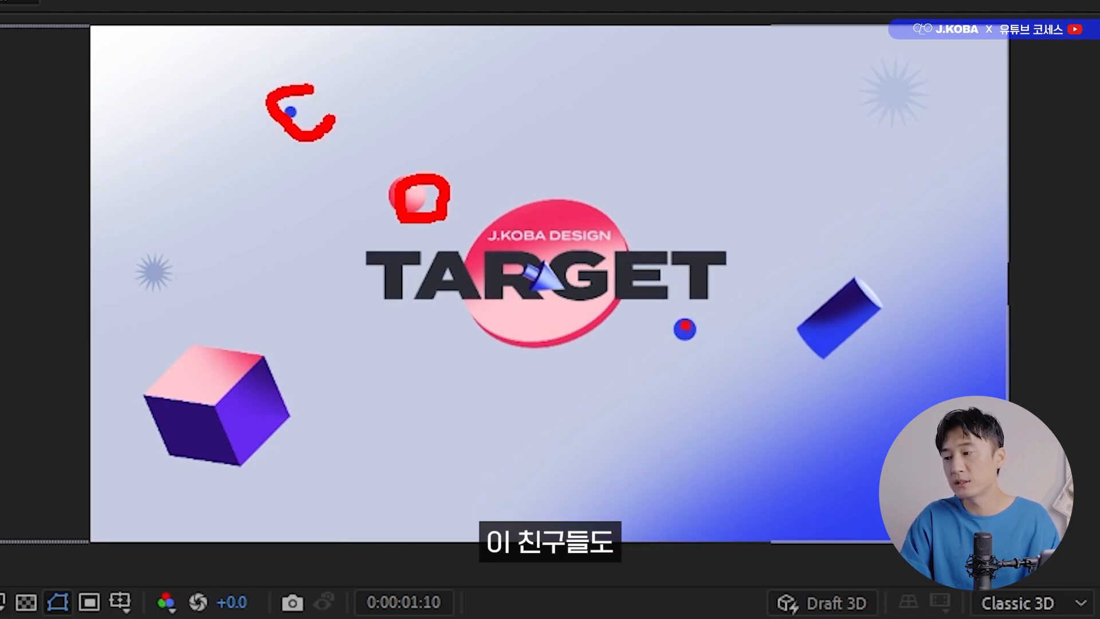
mouse_move(696, 320)
left_mouse_down()
mouse_move(673, 317)
mouse_move(659, 337)
left_mouse_up()
key("Escape")
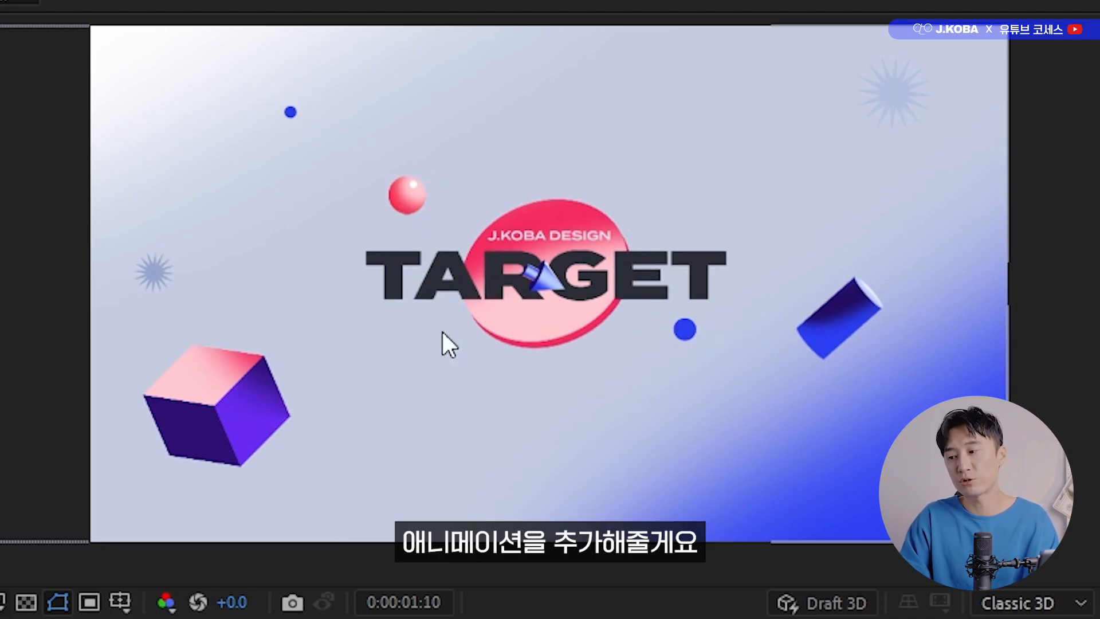
key("space")
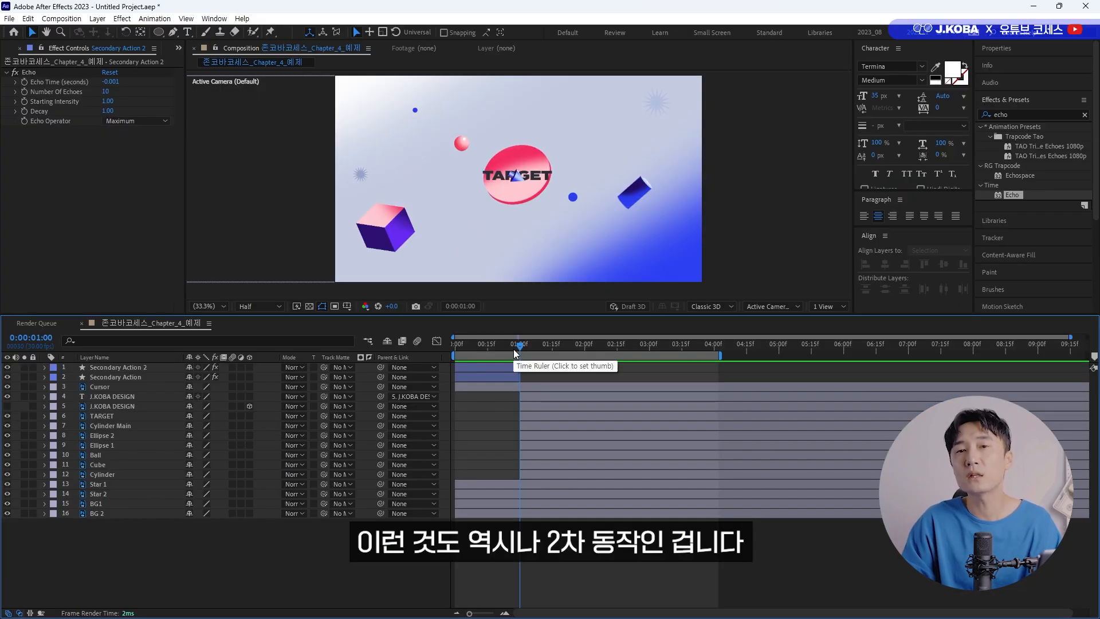
Add Position keyframes to Ellipse 2, Ellipse 1 and Ball at 0:00:01:00 and shift them forward to 0:00:01:10.
left_click(415, 111)
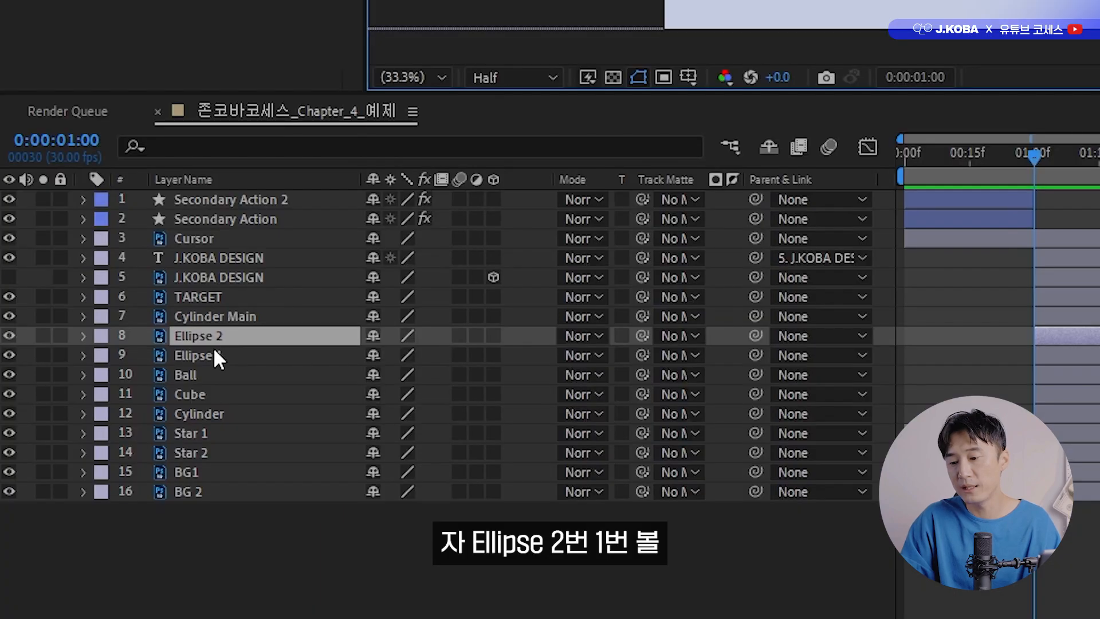
left_click(109, 444, "shift")
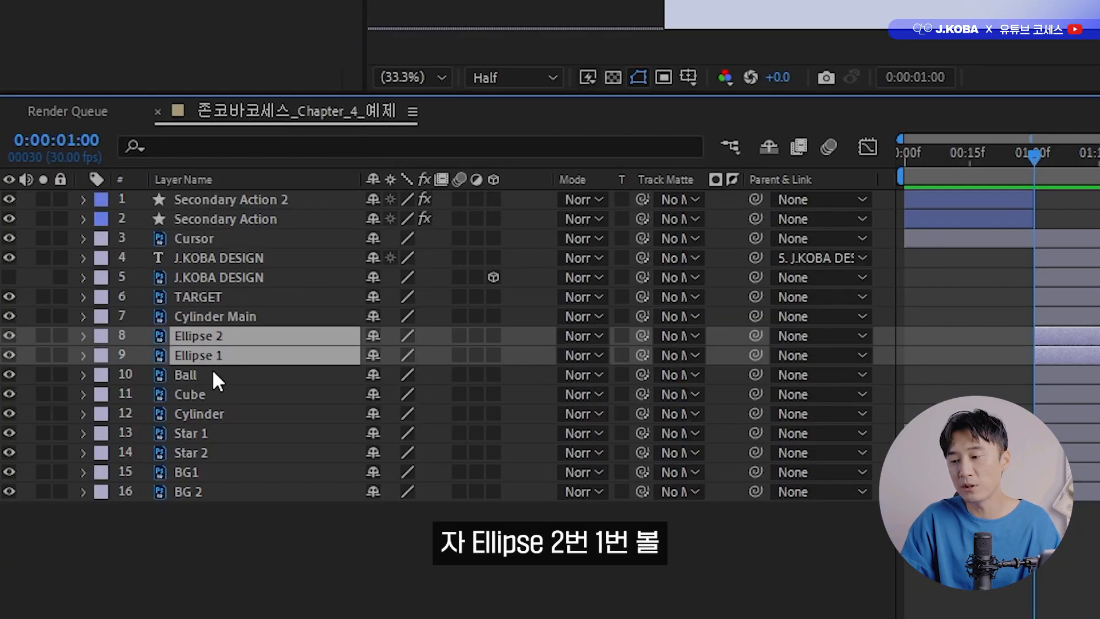
left_click(213, 374, "shift")
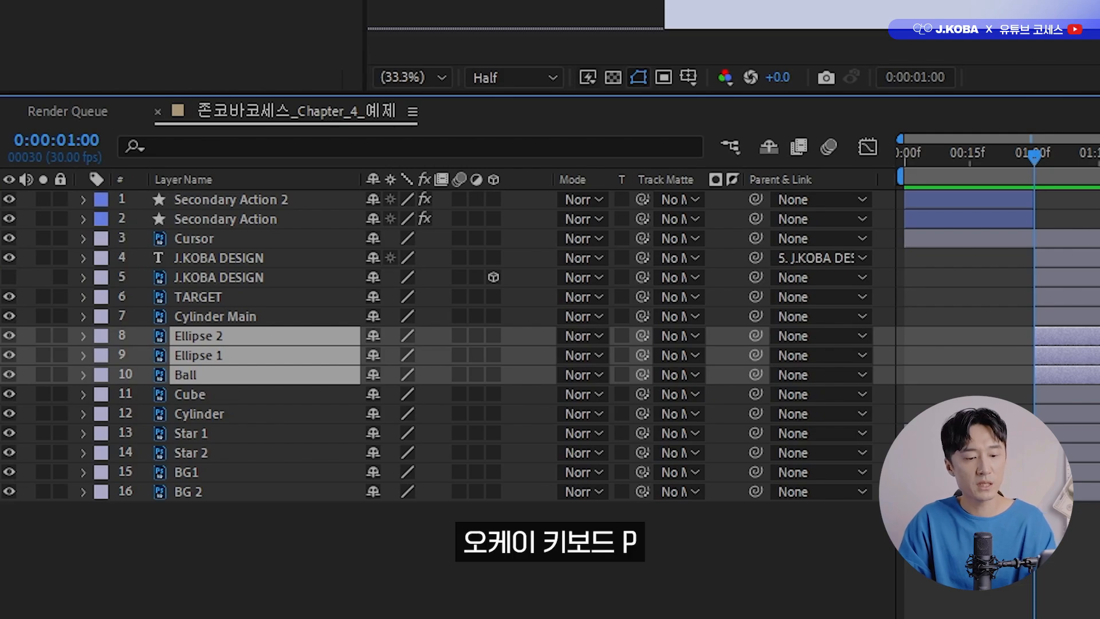
key("p")
left_click(141, 356)
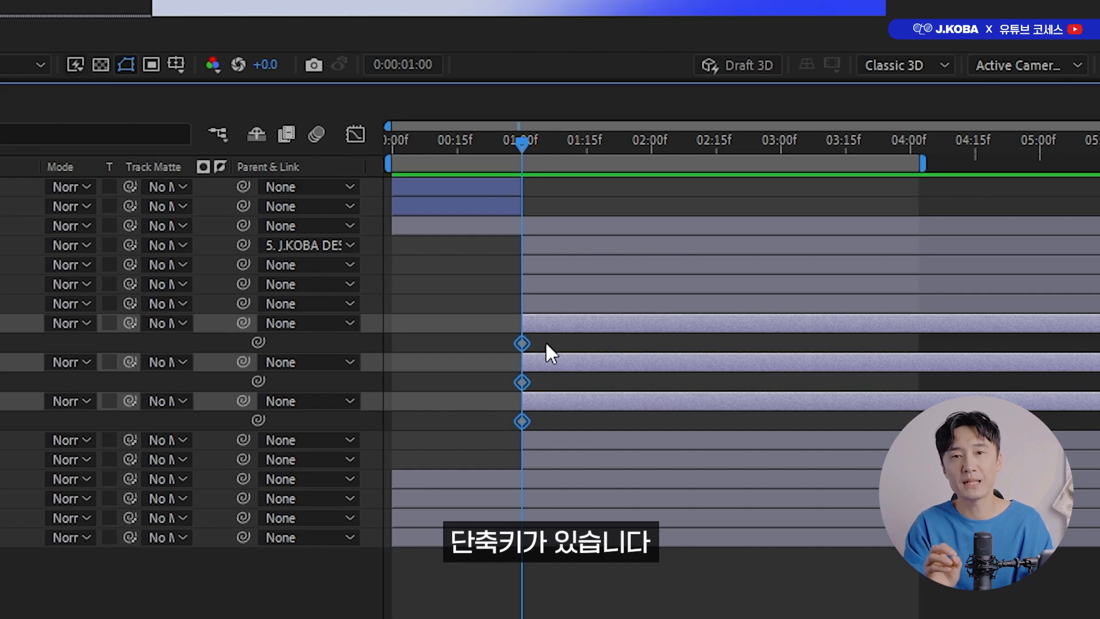
key("alt+shift+Right")
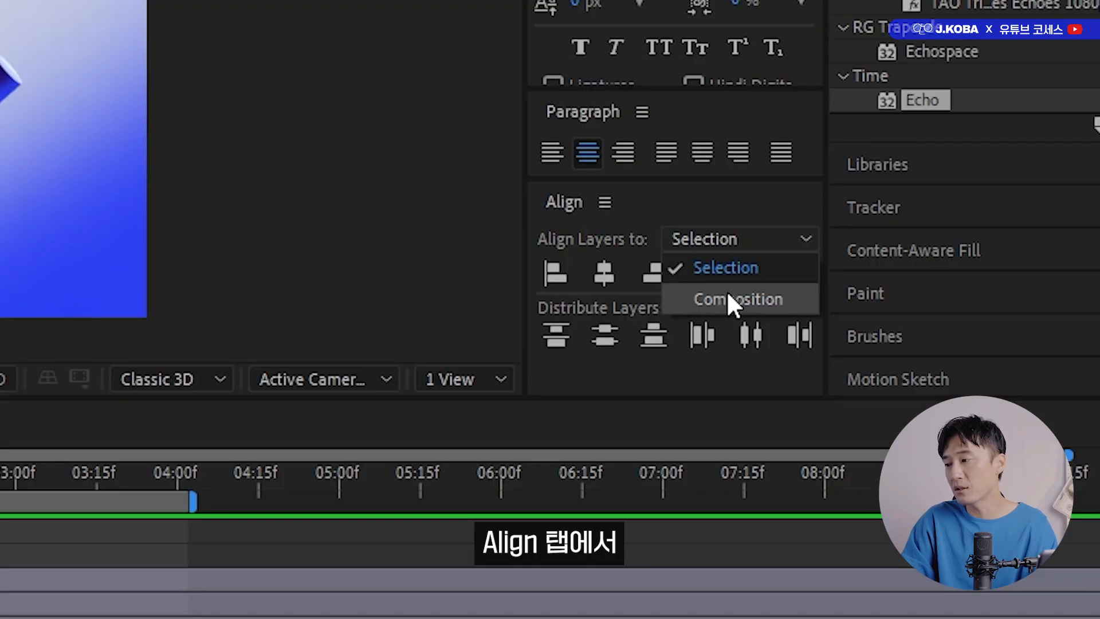
Centre Ellipse 2, Ellipse 1 and Ball in the Composition horizontally and vertically at 0:00:01:00 to keyframe their starting positions.
left_click(729, 297)
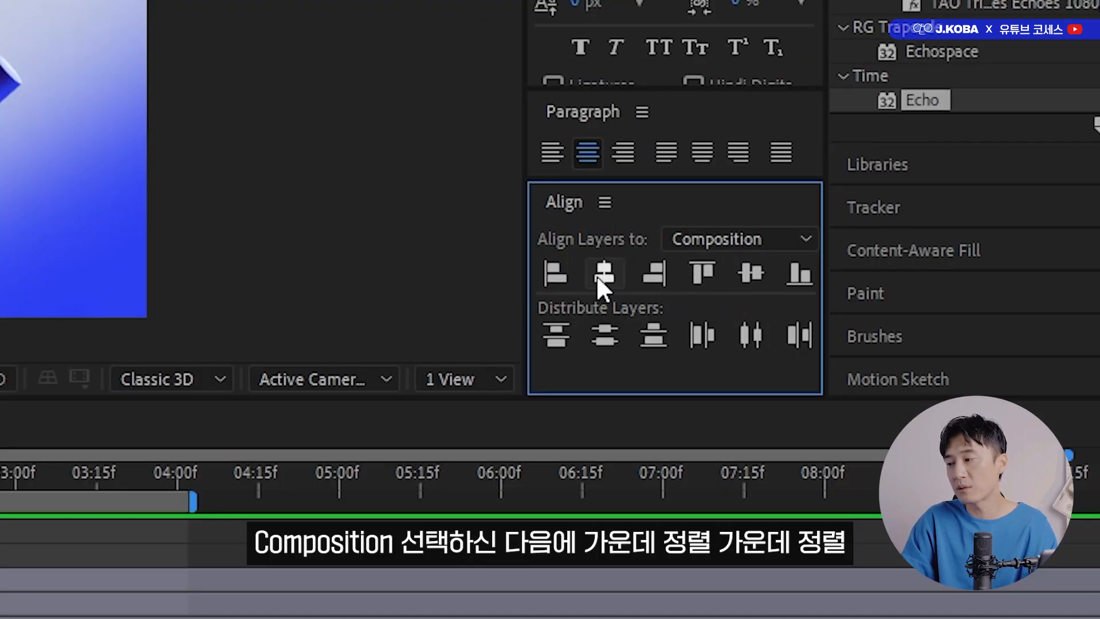
scroll(527, 175, "up", 4)
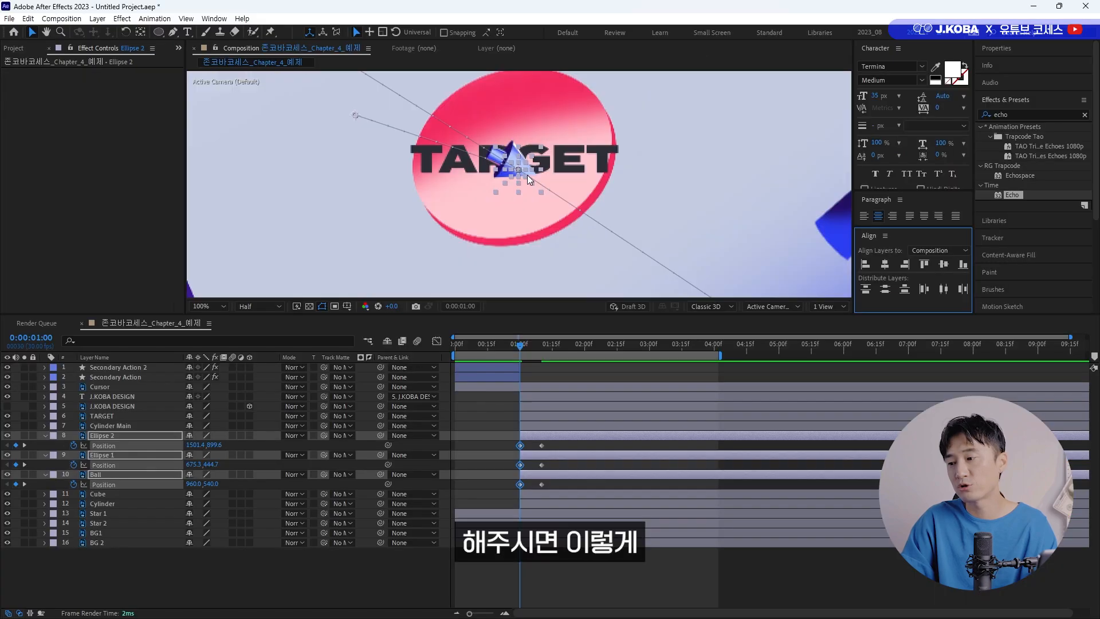
scroll(526, 163, "down", 1)
left_click(524, 161)
left_click_drag(524, 162, 518, 151)
key("ctrl+z")
key("ctrl+z")
Set the Ellipse 2 layer's Position to 1295.0, 670.0 at 0:00:01:10.
left_click(534, 433)
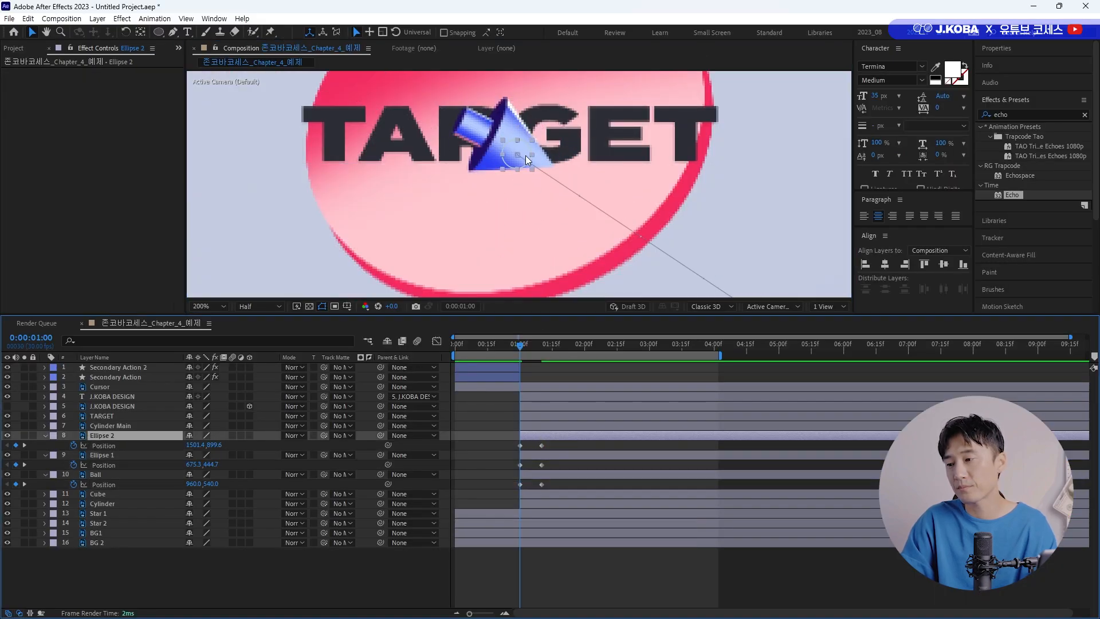
scroll(533, 166, "down", 2)
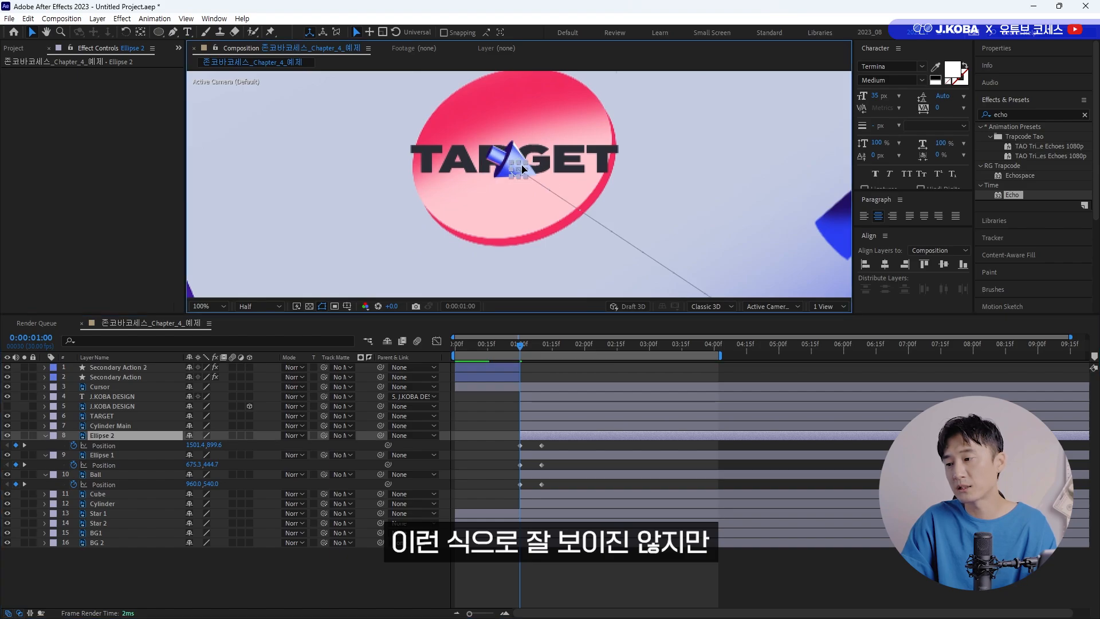
left_click(517, 191)
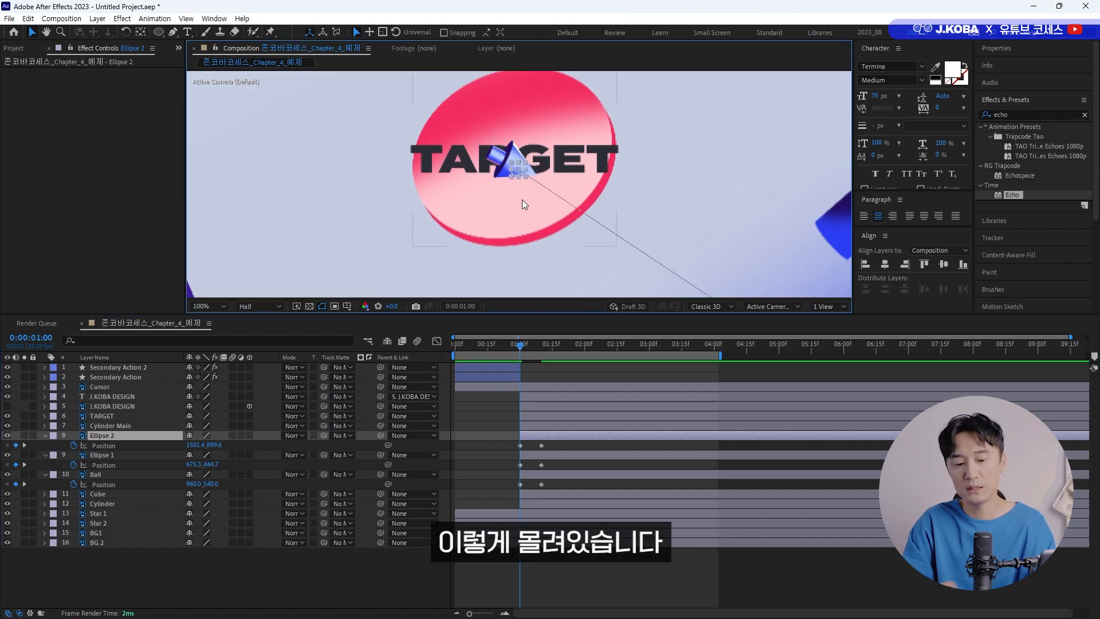
scroll(558, 236, "down", 1)
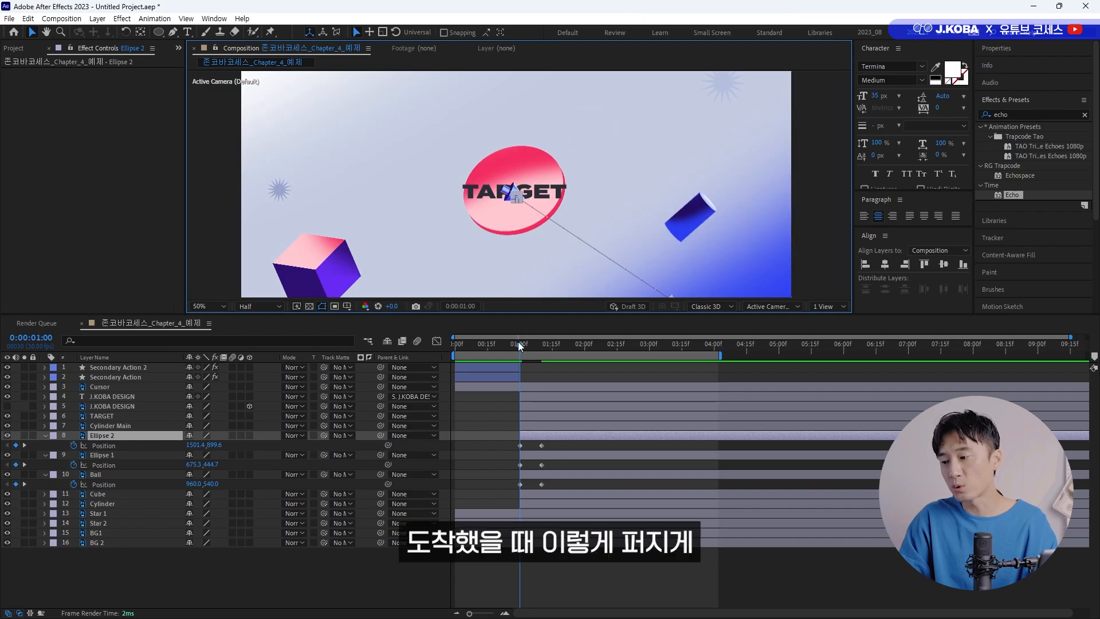
left_click_drag(519, 344, 542, 344)
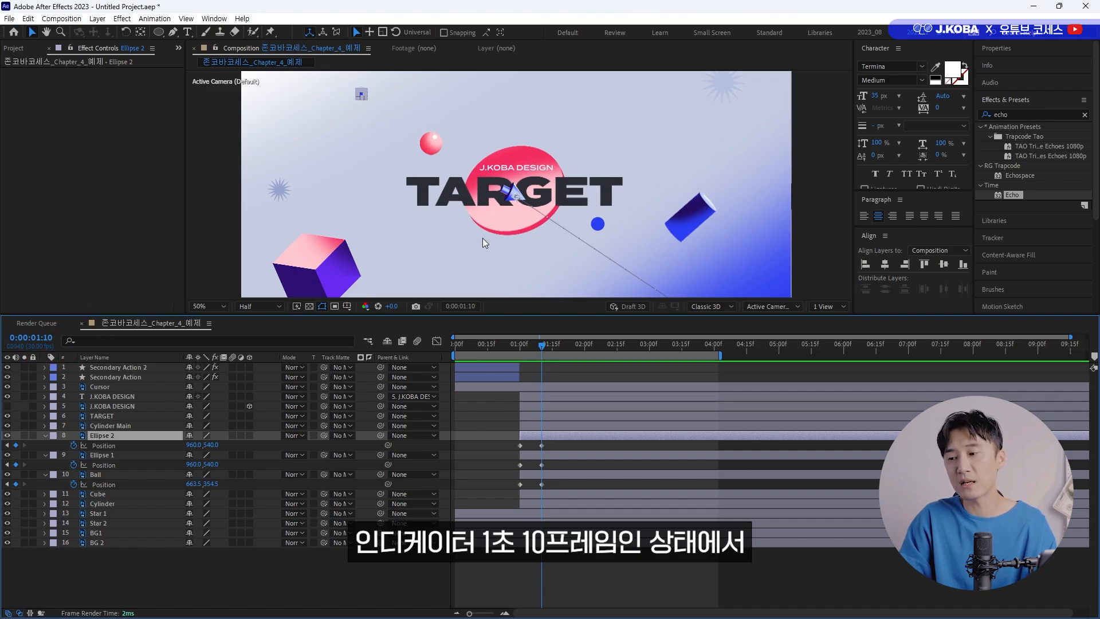
left_click_drag(194, 445, 386, 445)
left_click_drag(219, 445, 292, 445)
At 0:00:01:10, set Ellipse 1's Position to 933.0, 304.0 and Ball's Position to 847.5, 671.5.
left_click(110, 455)
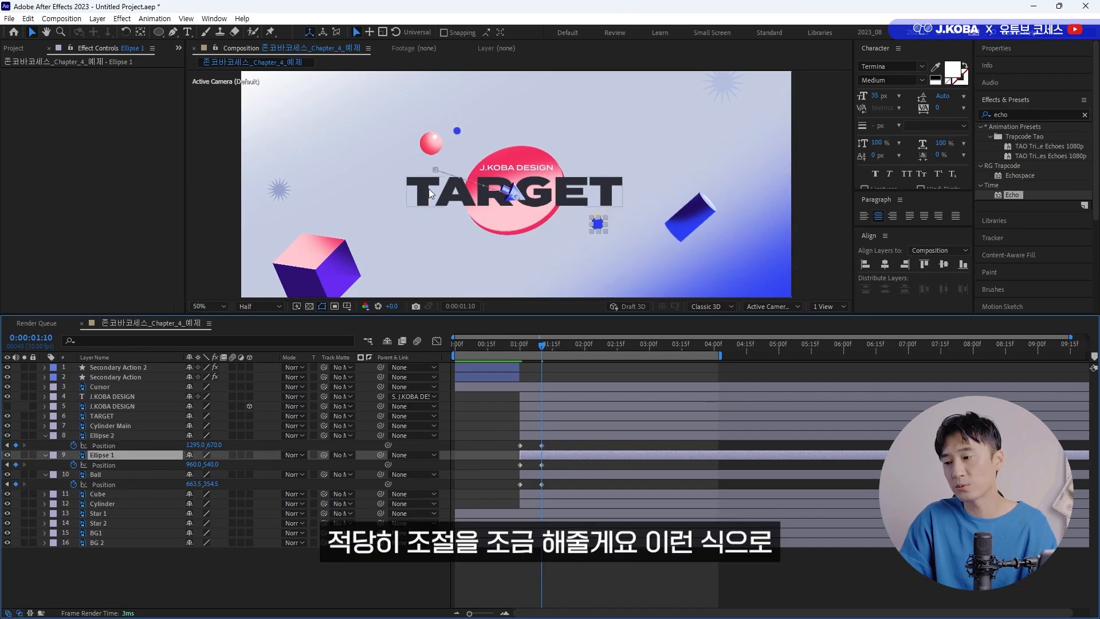
left_click_drag(202, 464, 53, 489)
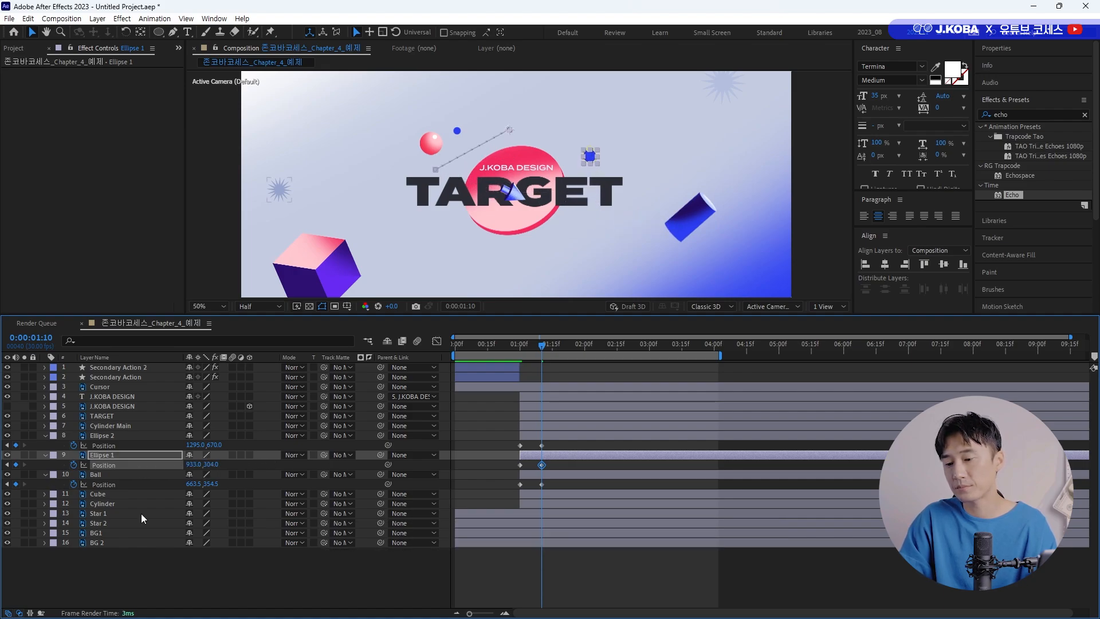
left_click_drag(194, 486, 300, 480)
left_click_drag(213, 484, 333, 471)
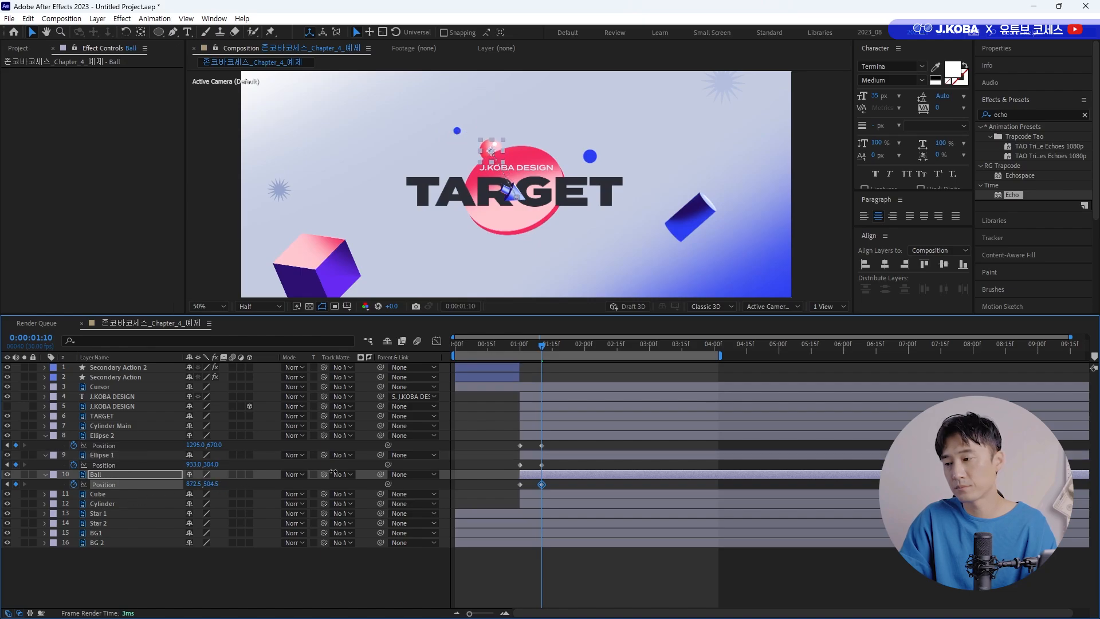
left_click_drag(193, 487, 182, 487)
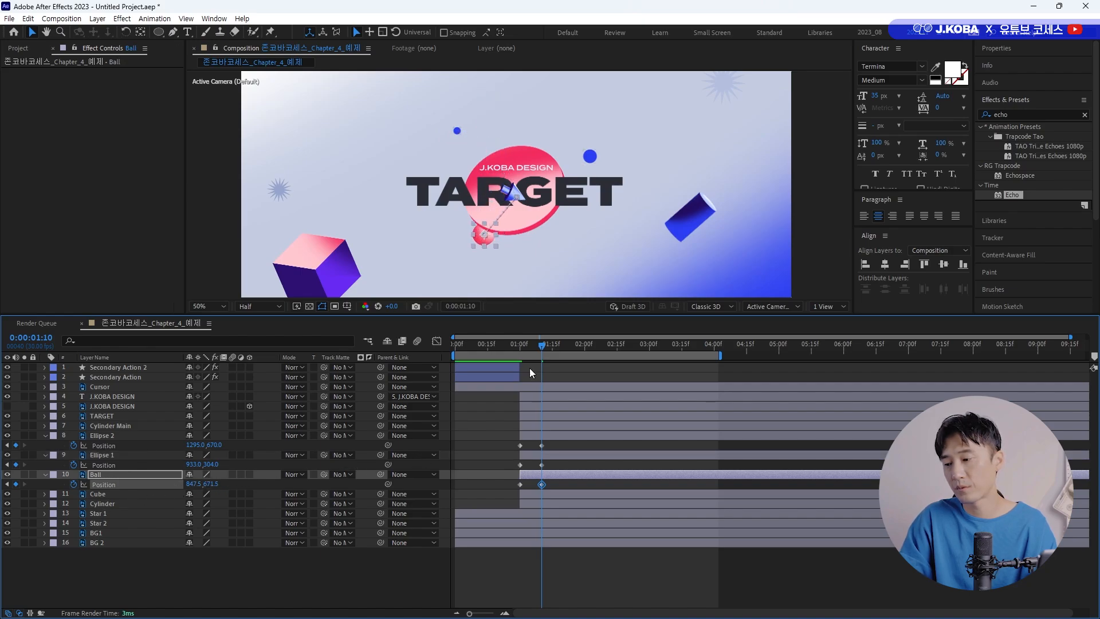
Set the incoming velocity influence to 100% for all Position keyframes of Ellipse 2, Ellipse 1 and Ball.
mouse_move(518, 348)
left_mouse_down()
mouse_move(552, 348)
mouse_move(526, 353)
mouse_move(537, 352)
left_mouse_up()
left_click_drag(552, 440, 536, 468)
left_click_drag(519, 386, 468, 456)
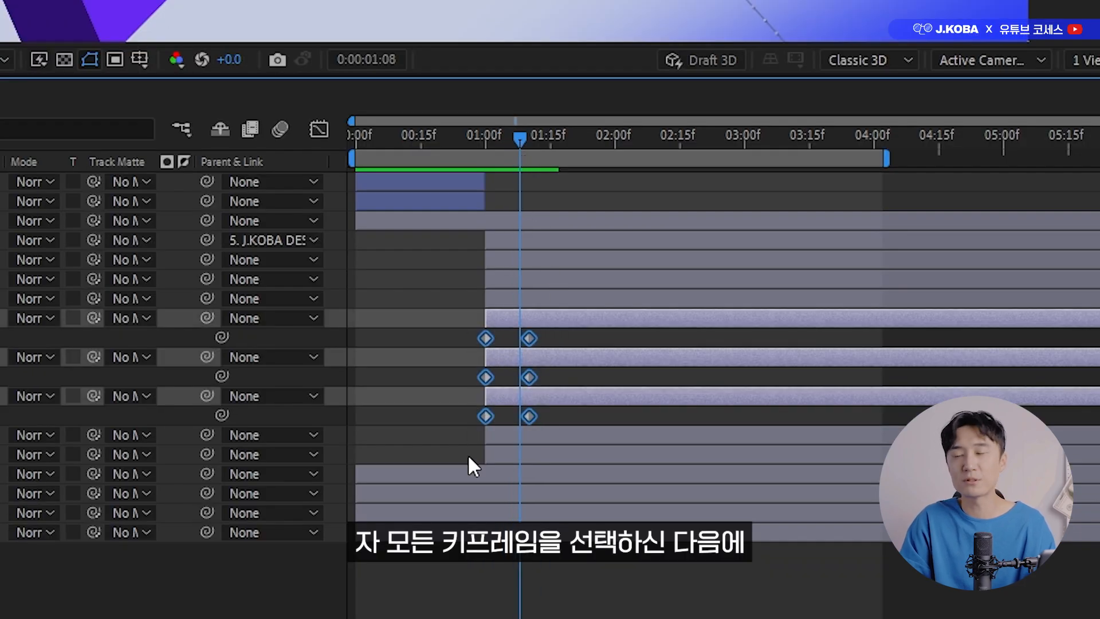
right_click(528, 338)
left_click(618, 298)
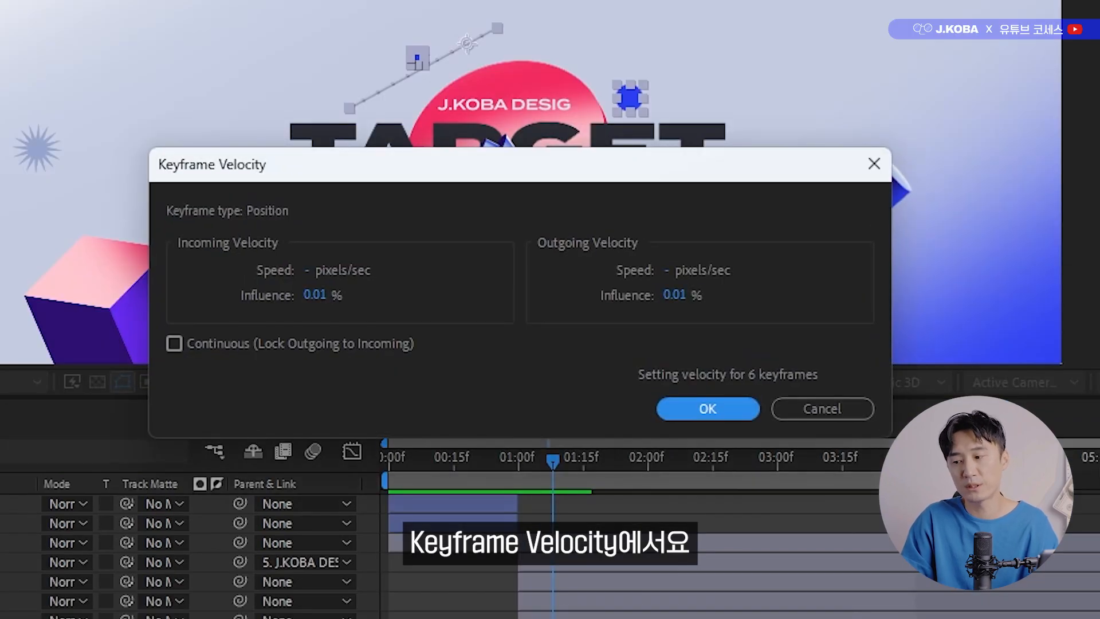
left_click(305, 294)
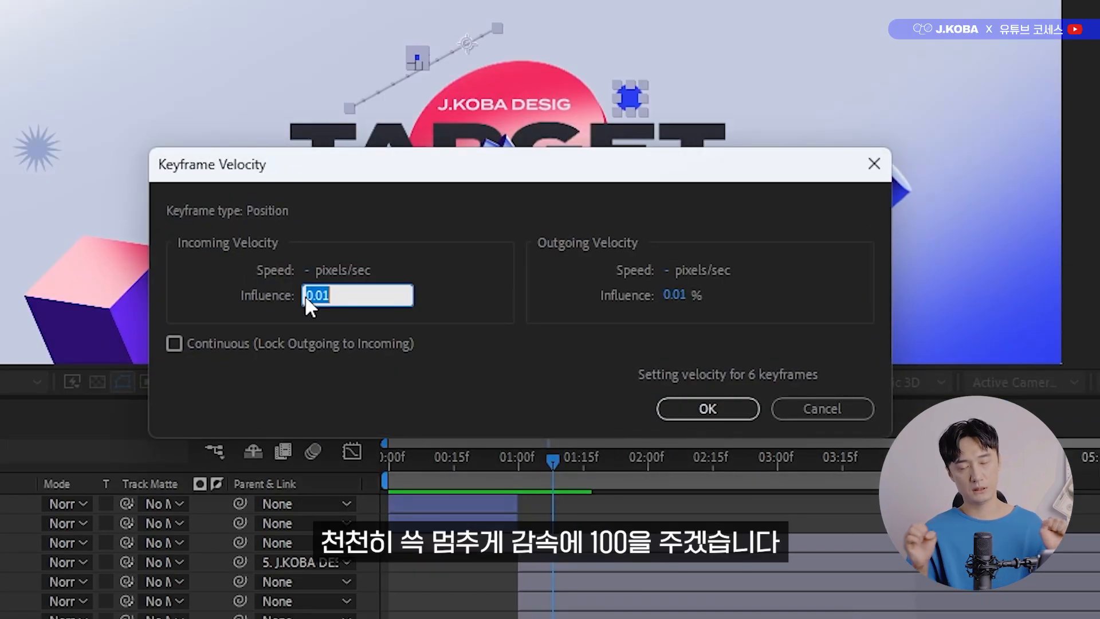
type("100")
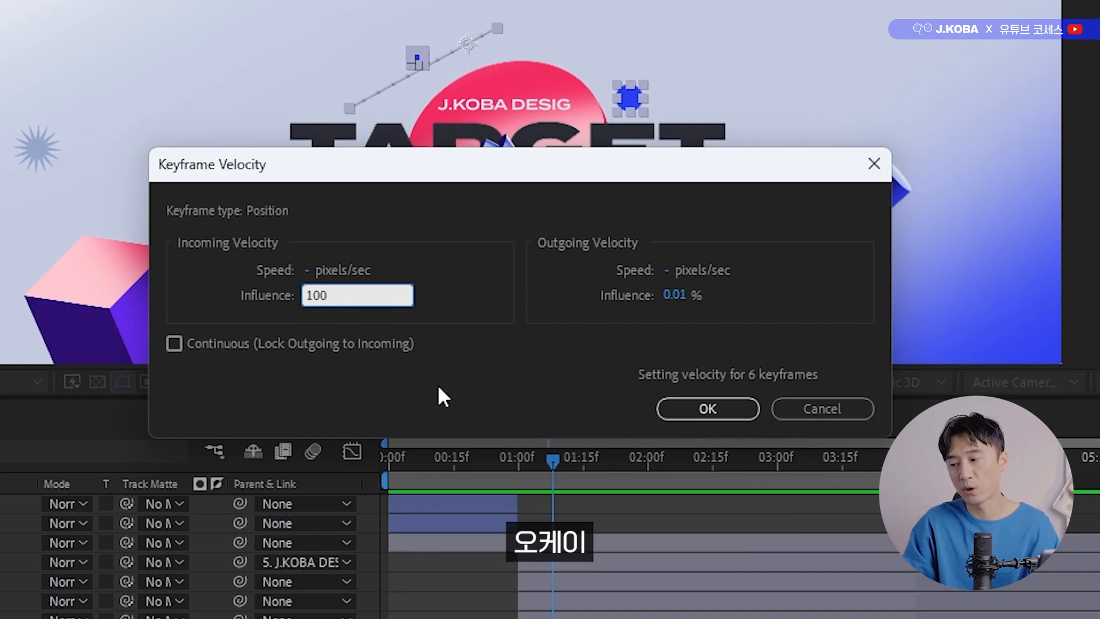
left_click(731, 408)
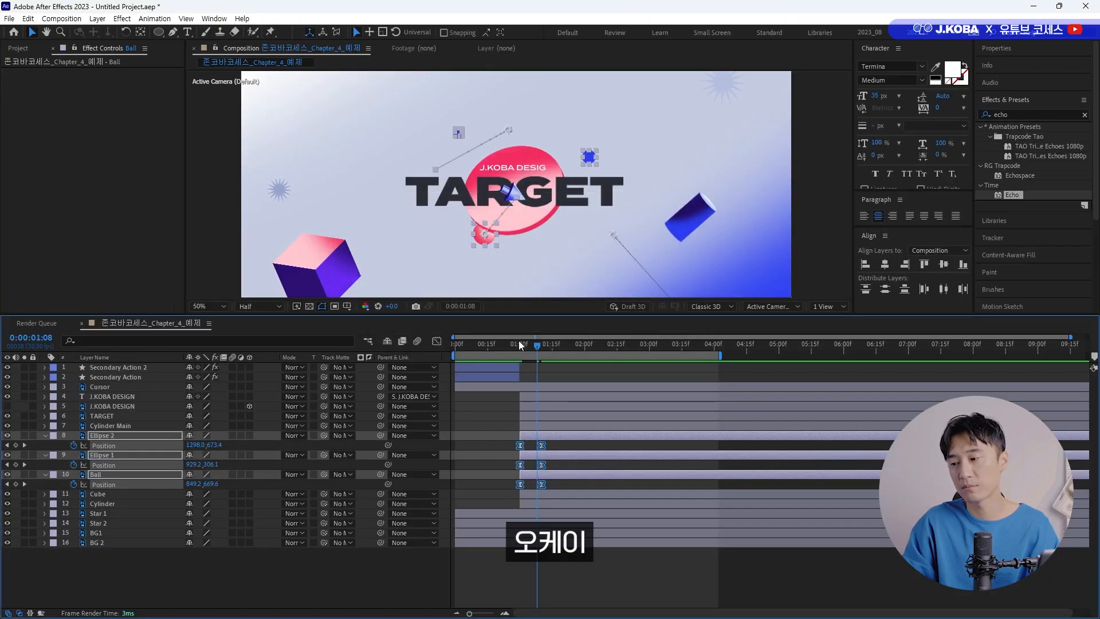
Preview how the three balls spread out from the centre when the cursor arrives.
key("space")
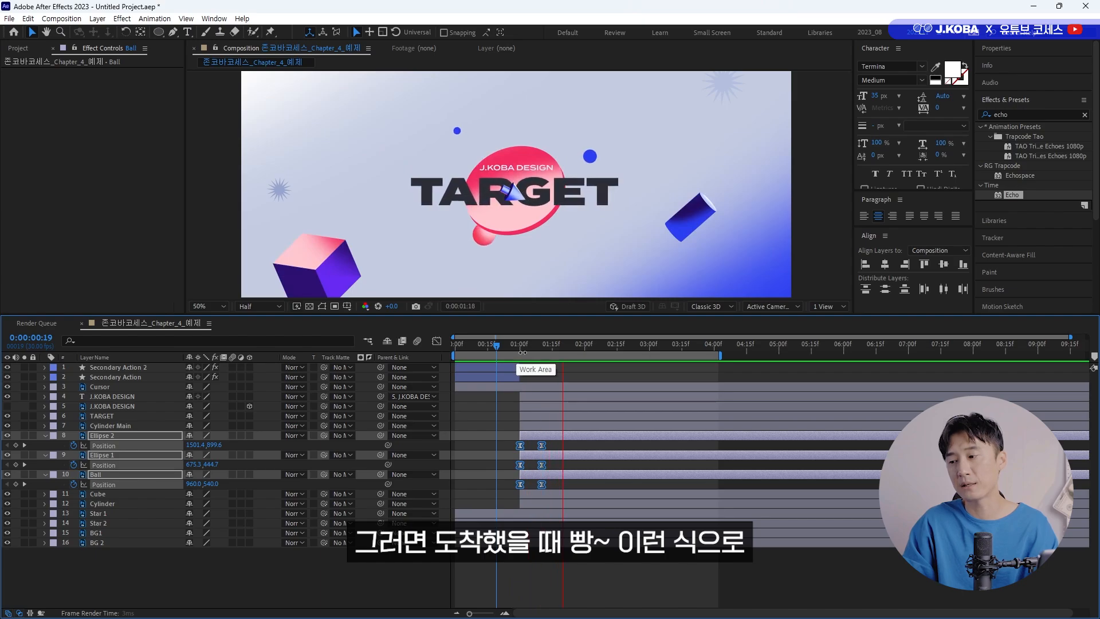
left_click(504, 345)
key("space")
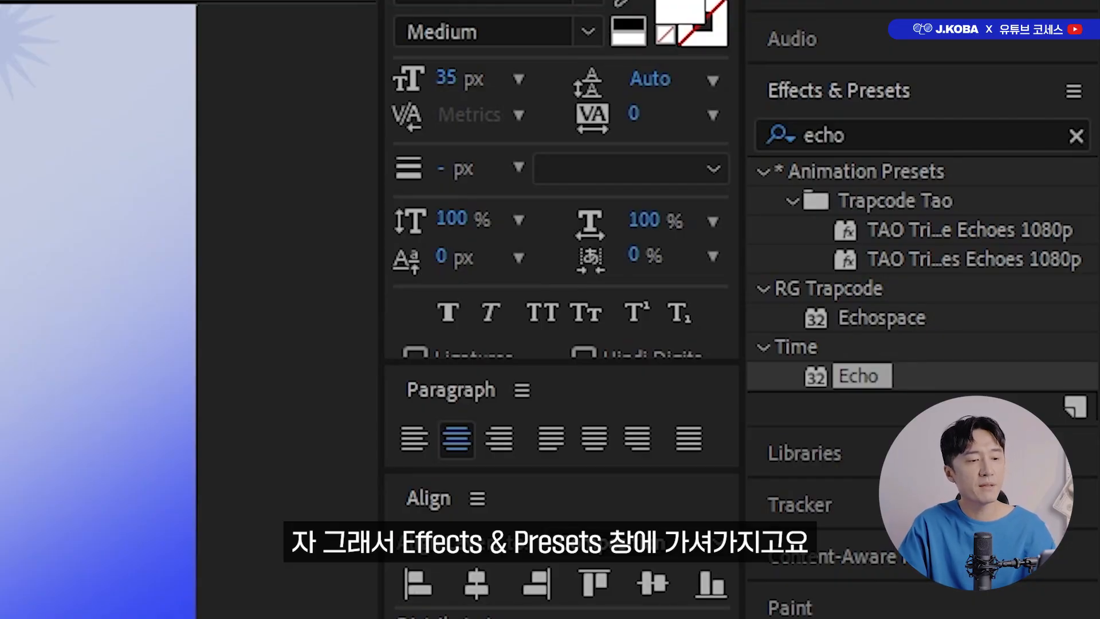
Apply the Wiggle - position preset to the Ball layer and preview its motion.
left_click(891, 127)
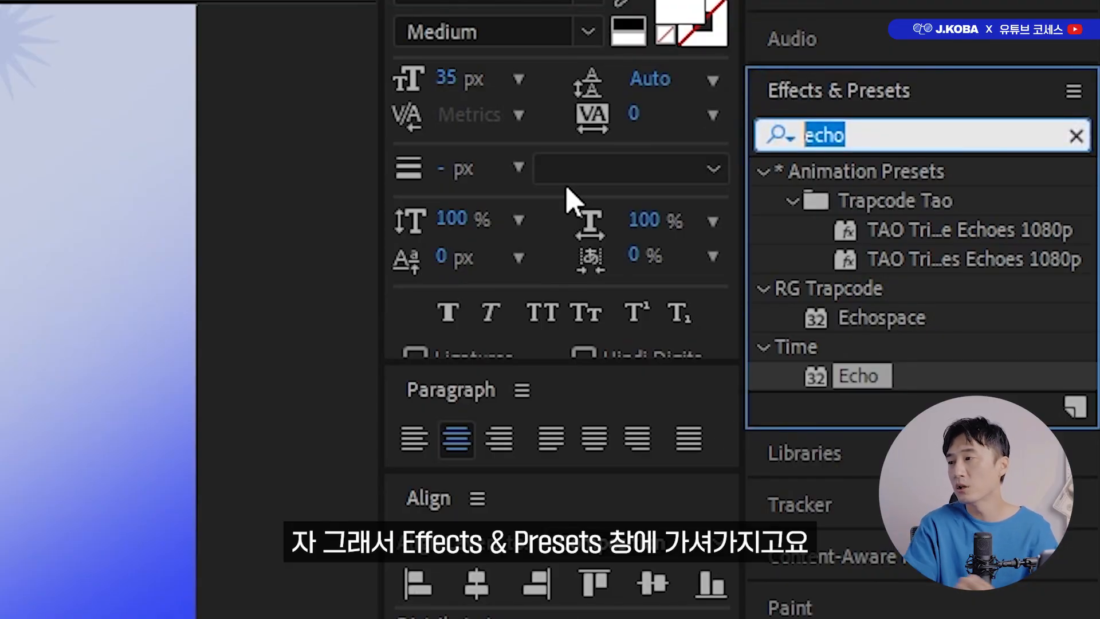
type("wiggle")
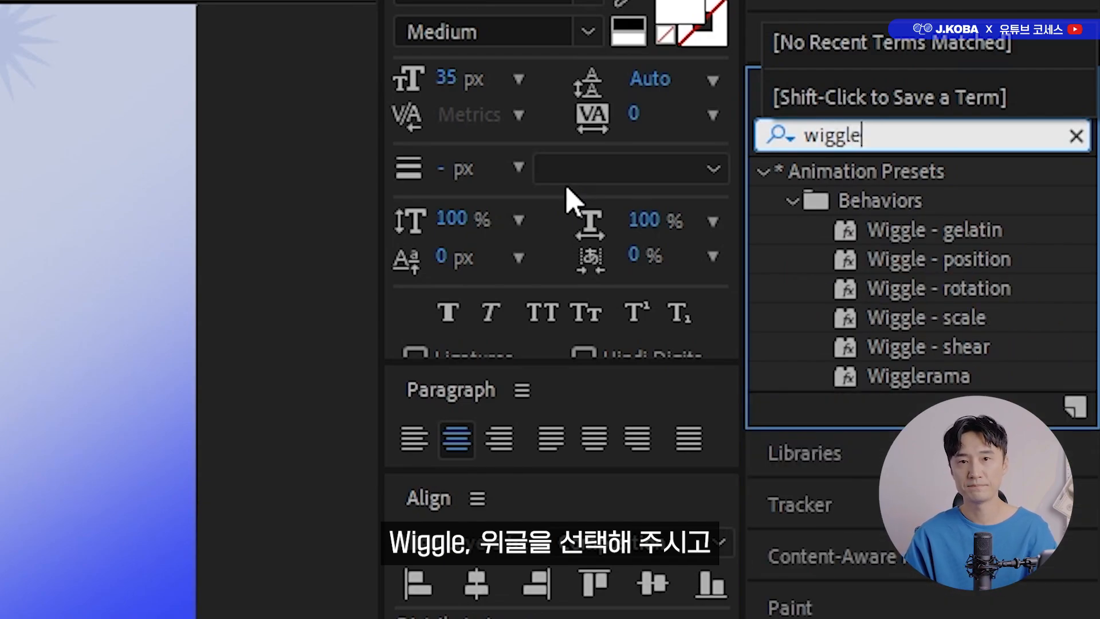
left_click(948, 258)
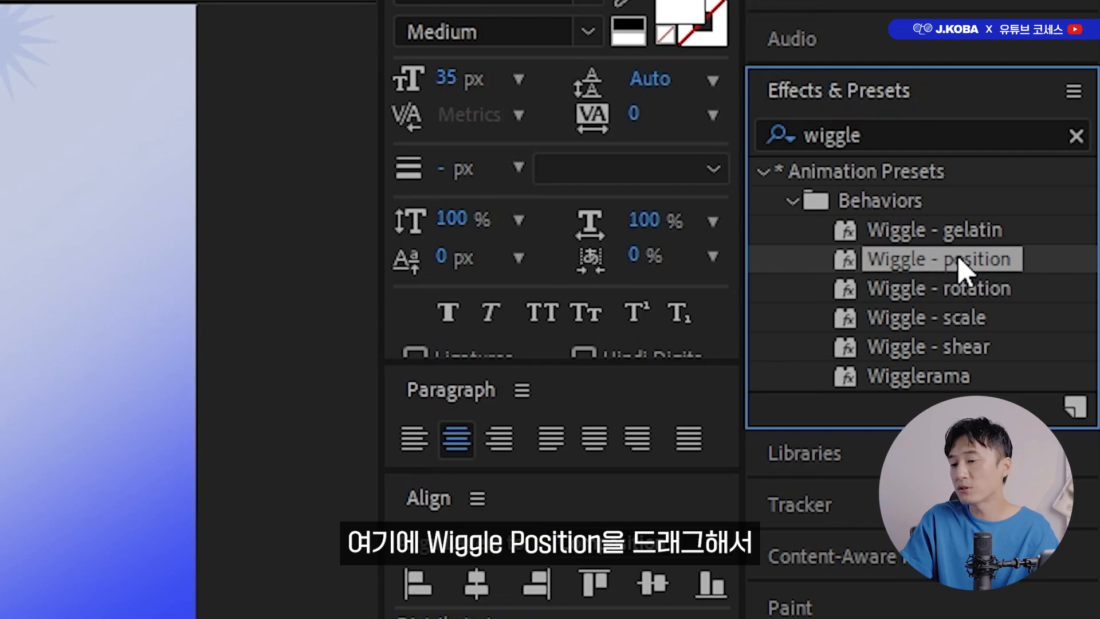
left_click_drag(959, 259, 707, 456)
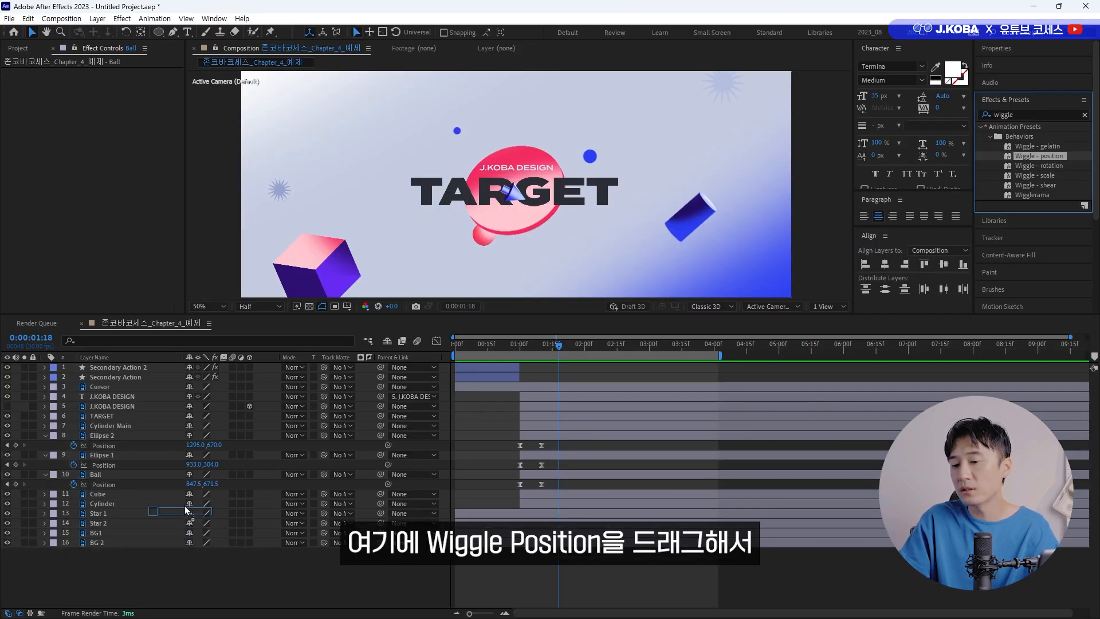
left_click_drag(185, 505, 136, 472)
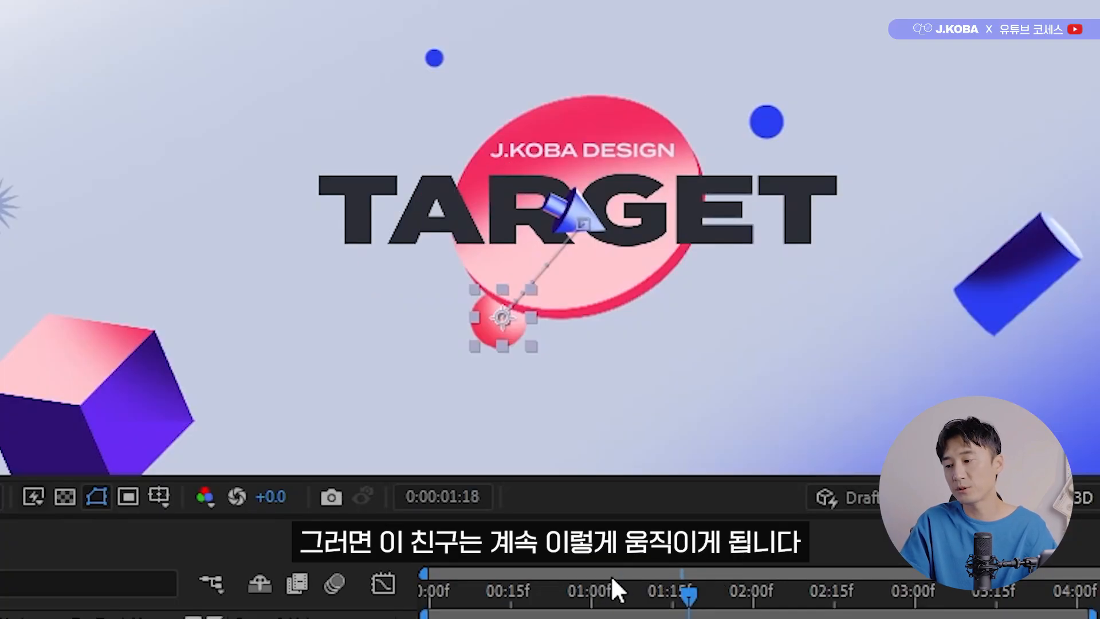
left_click(514, 342)
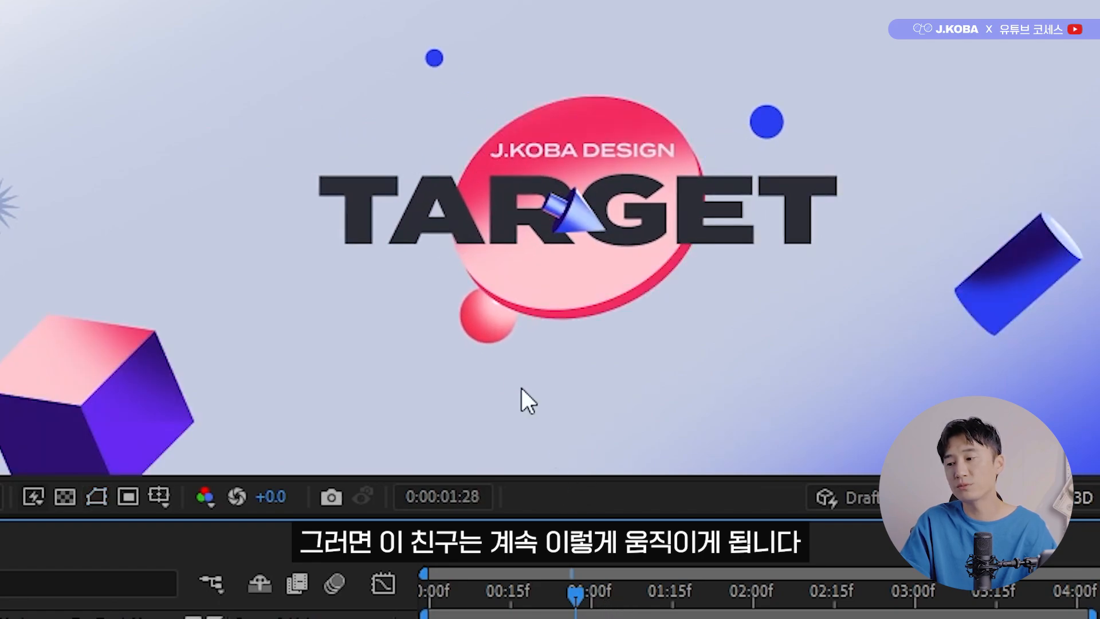
key("space")
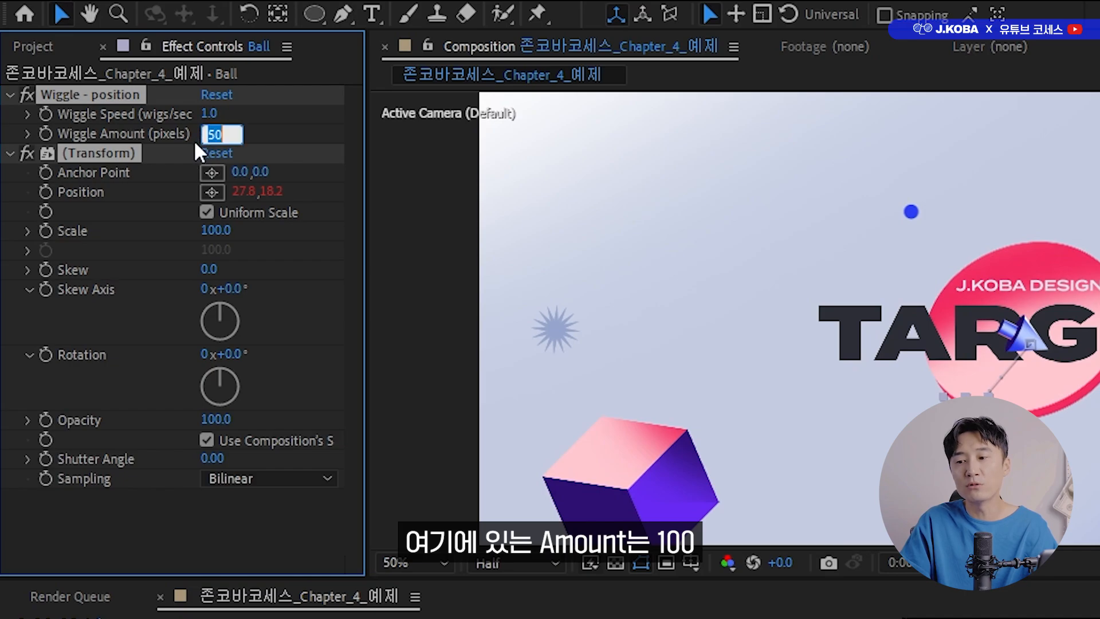
Set the Ball layer's Wiggle Amount to 100 pixels and its Wiggle Speed to 0.5.
type("100")
key("Return")
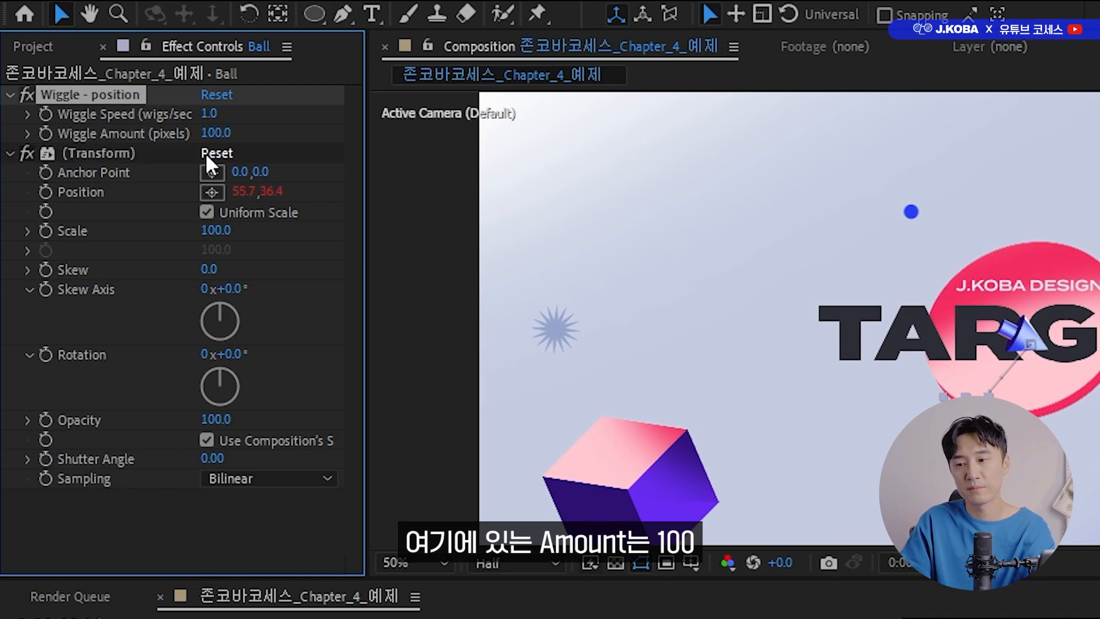
left_click(213, 113)
type("0.5")
key("Return")
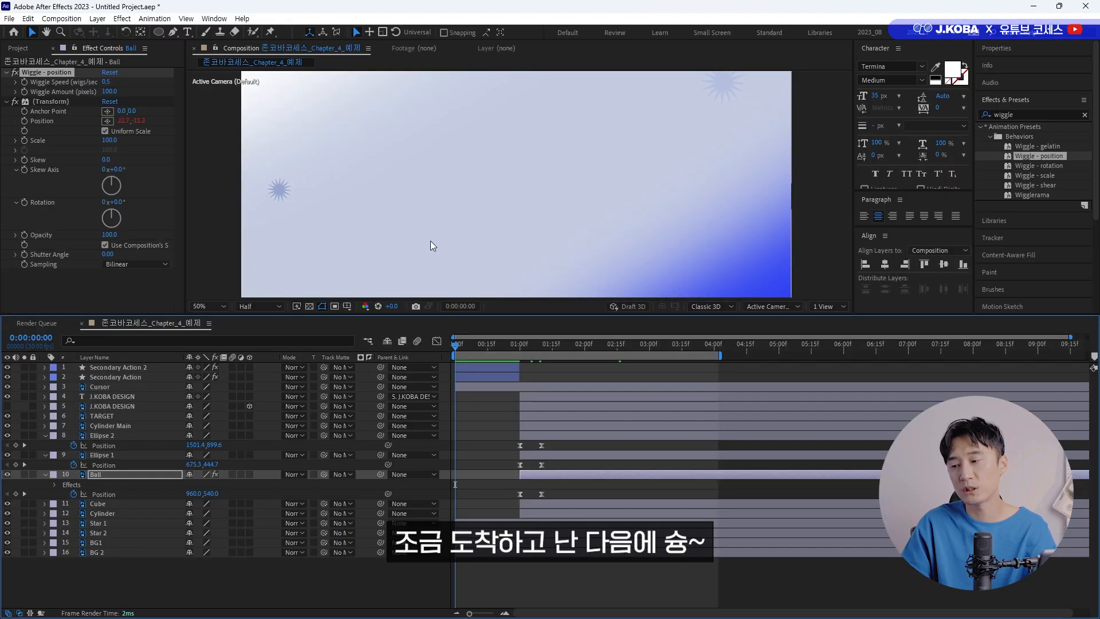
Copy the Ball layer's Wiggle - position and Transform effects onto Ellipse 1 and Ellipse 2, and preview the motion.
key("space")
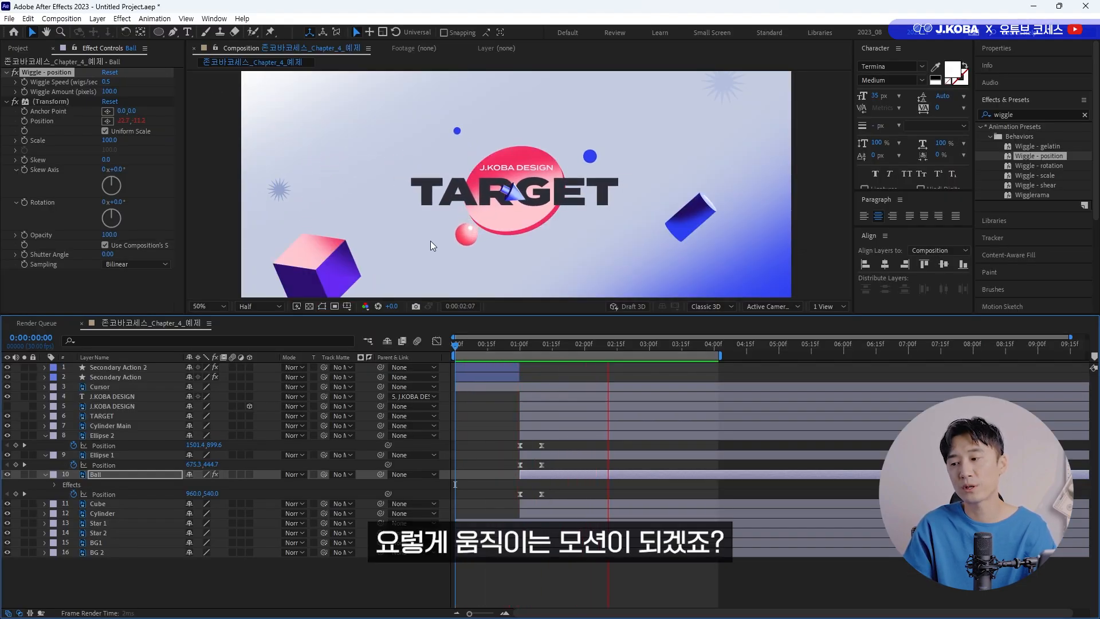
key("space")
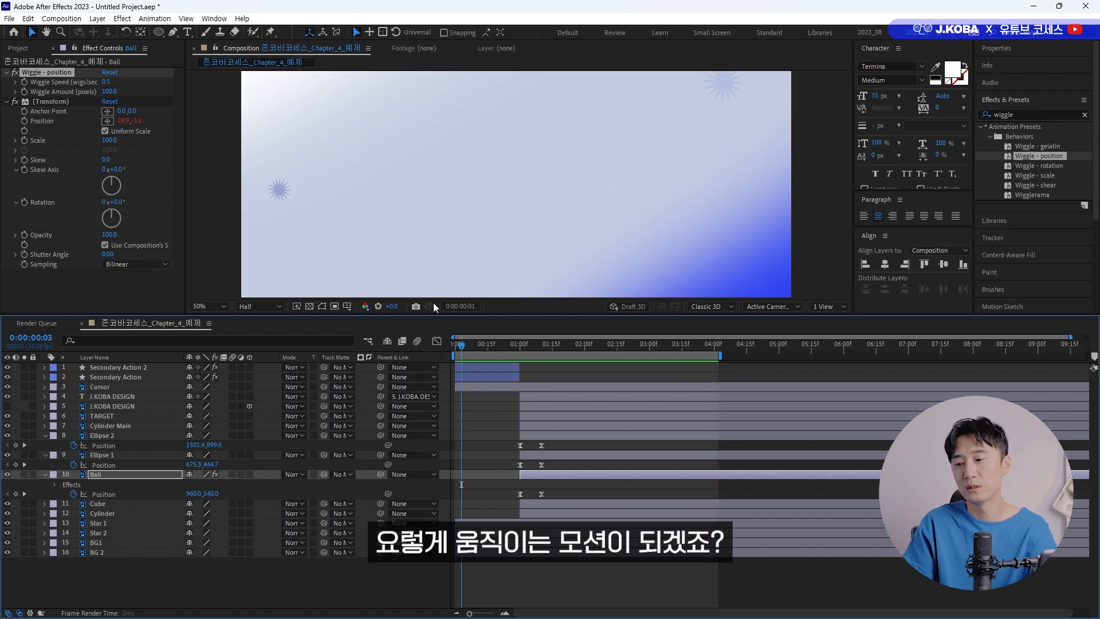
left_click(53, 101, "shift")
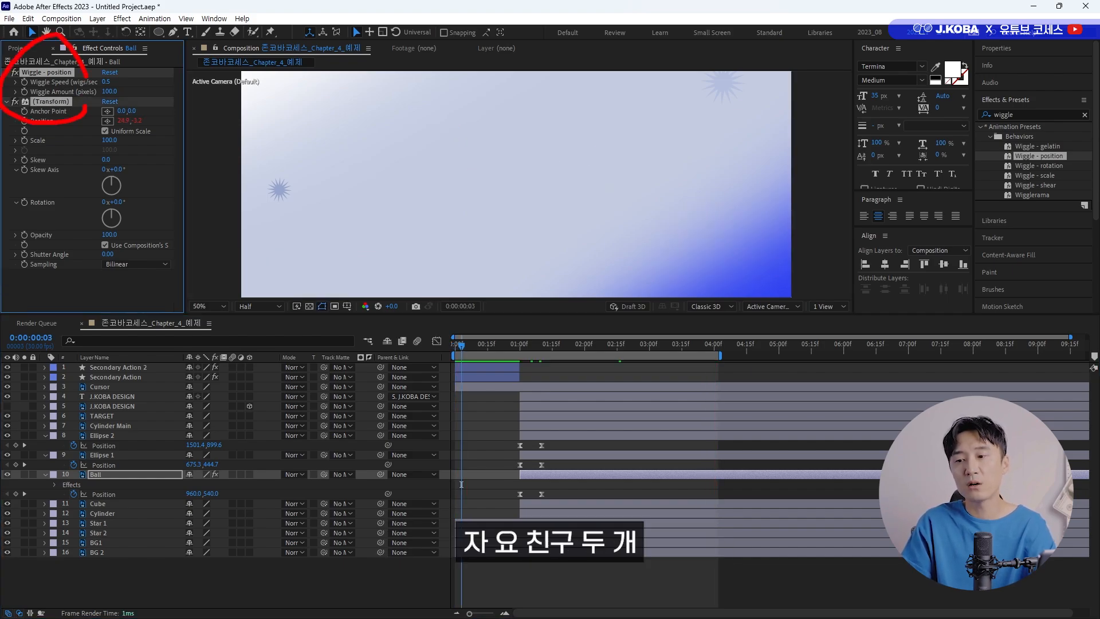
left_click(112, 453)
left_click(112, 436, "ctrl")
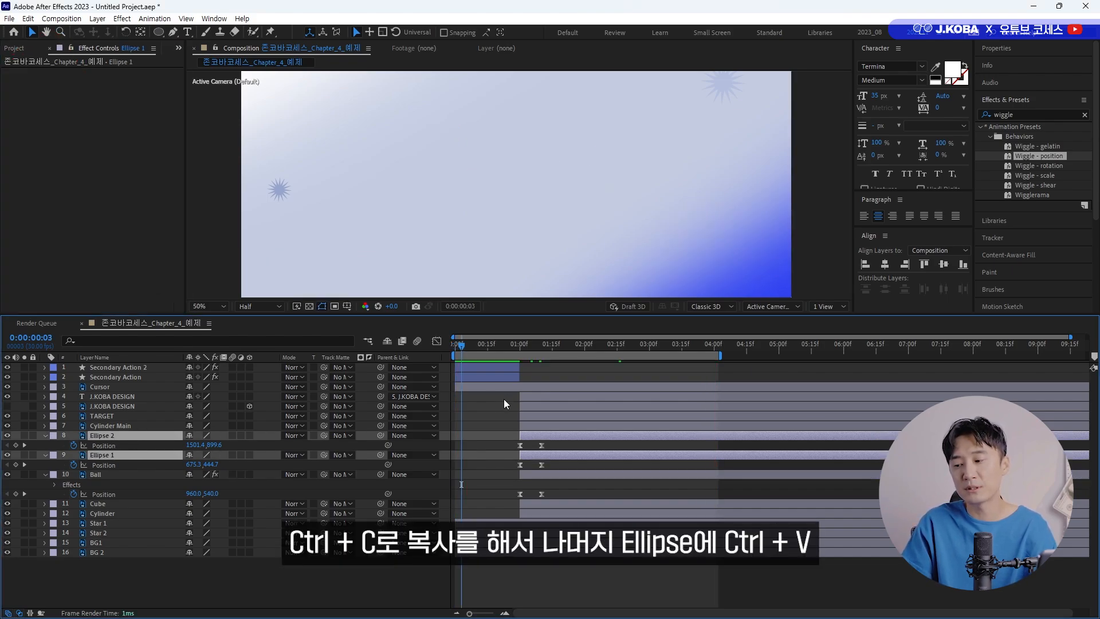
key("ctrl+v")
key("space")
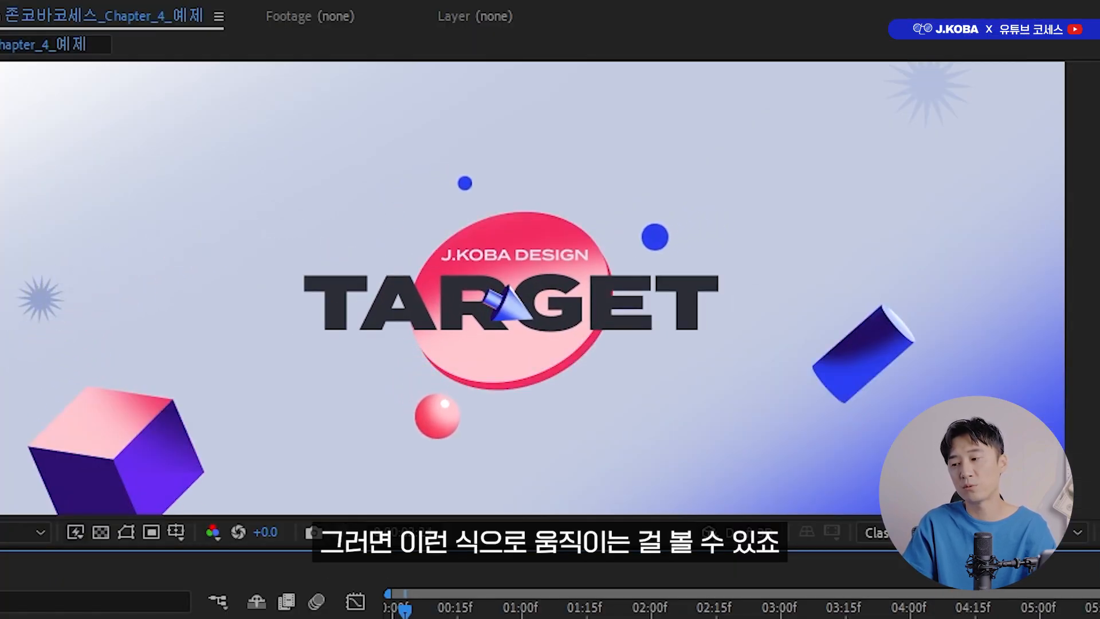
key("space")
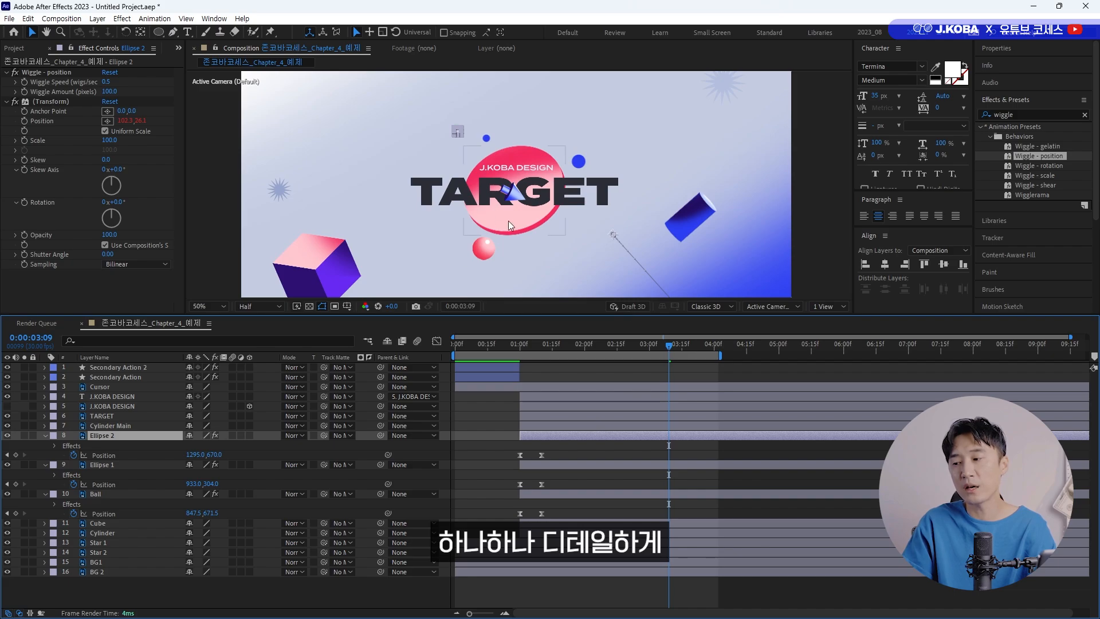
Set the Wiggle Speed to 0.3 for Ellipse 2, 0.6 for Ellipse 1 and 0.4 for Ball.
left_click(107, 82)
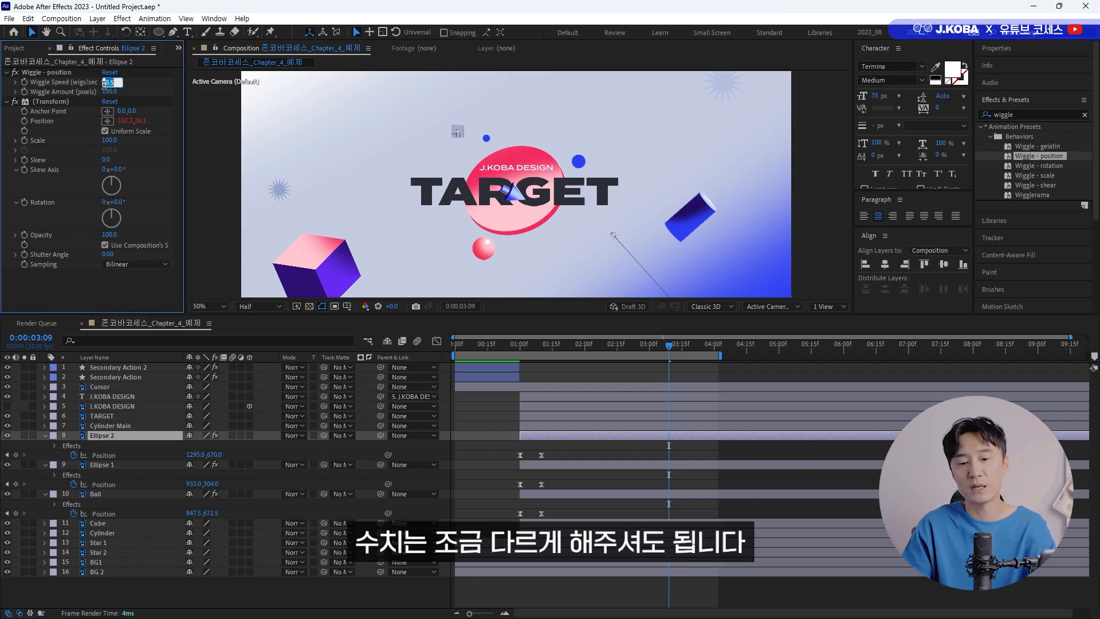
type("0.3")
key("Return")
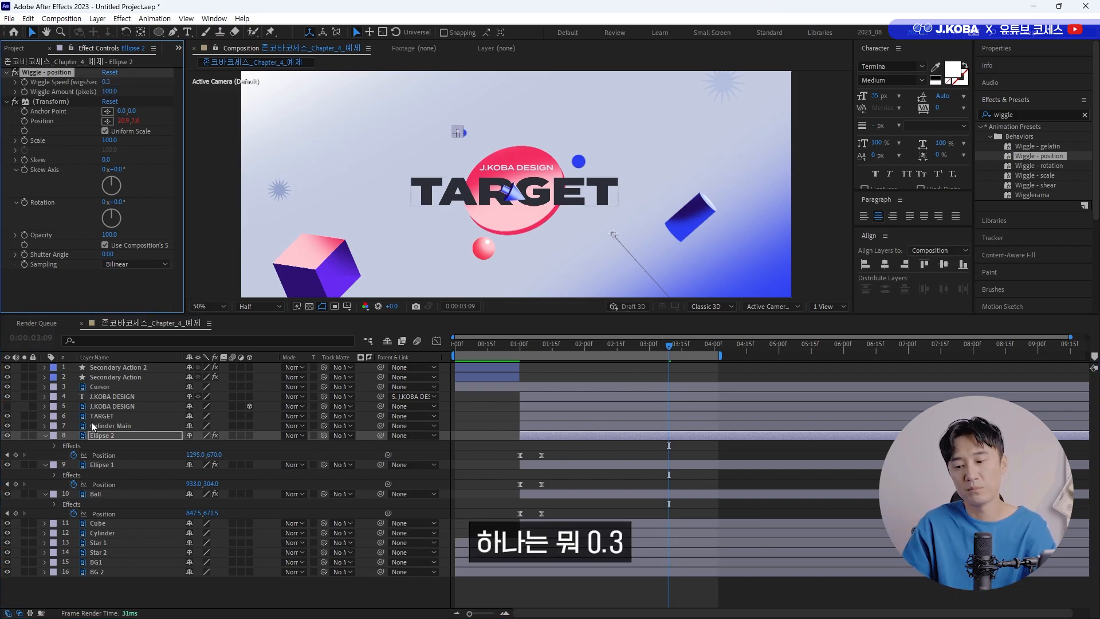
left_click(101, 465)
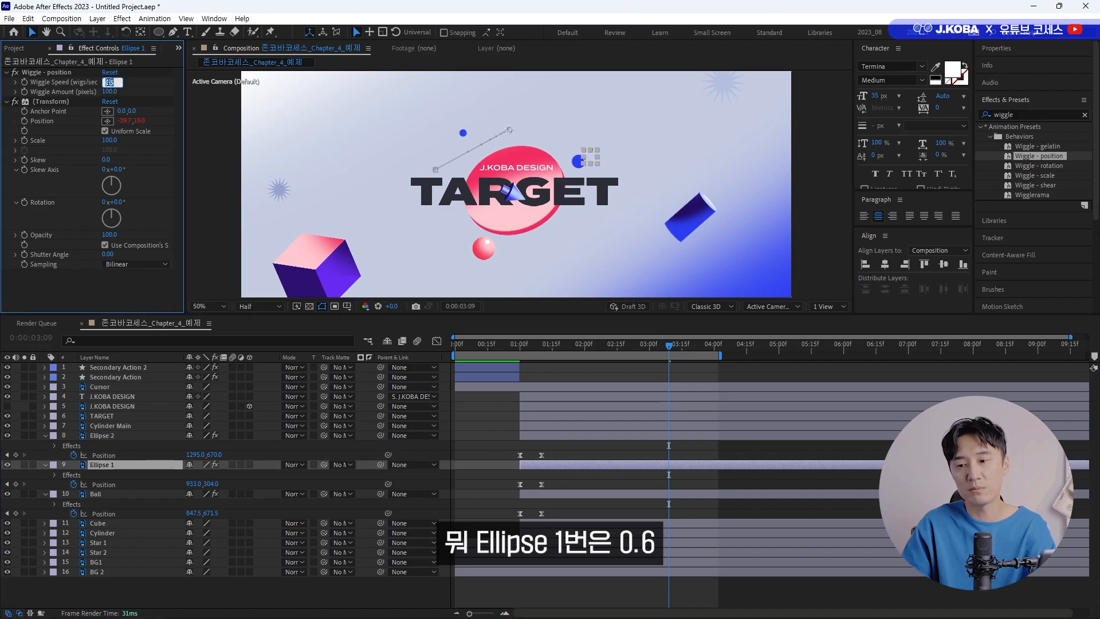
key("Return")
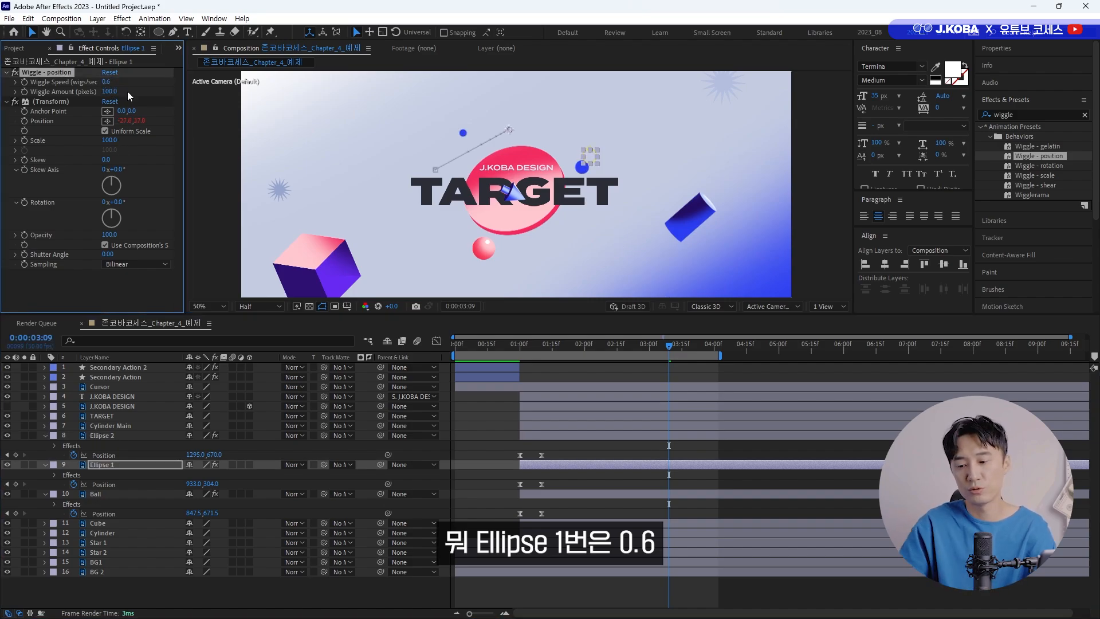
left_click(97, 494)
left_click(106, 82)
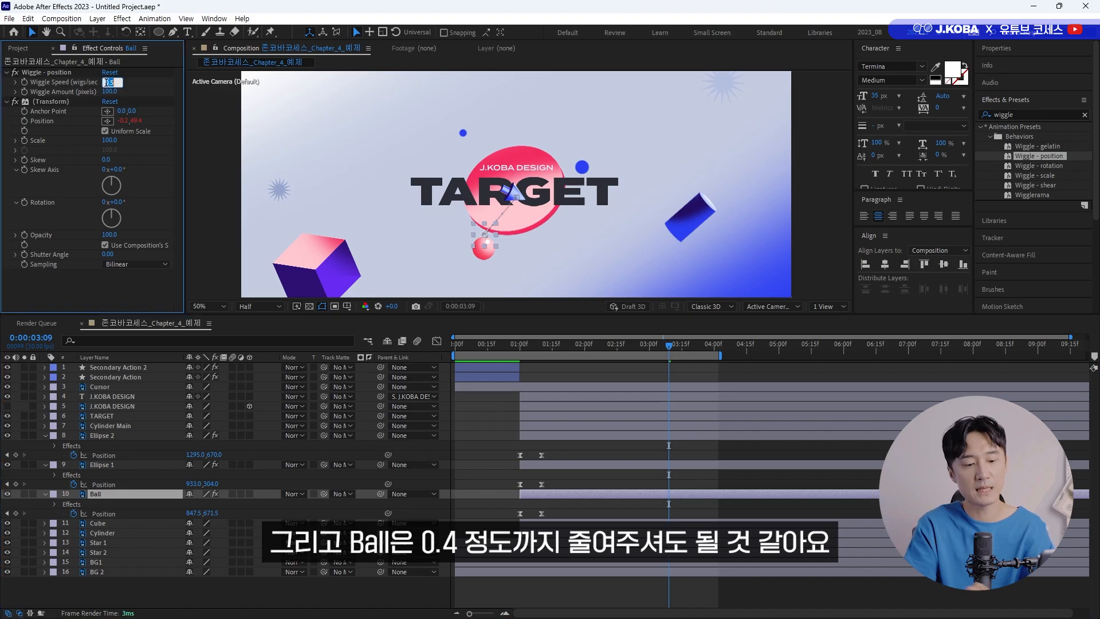
type("0.4")
key("Return")
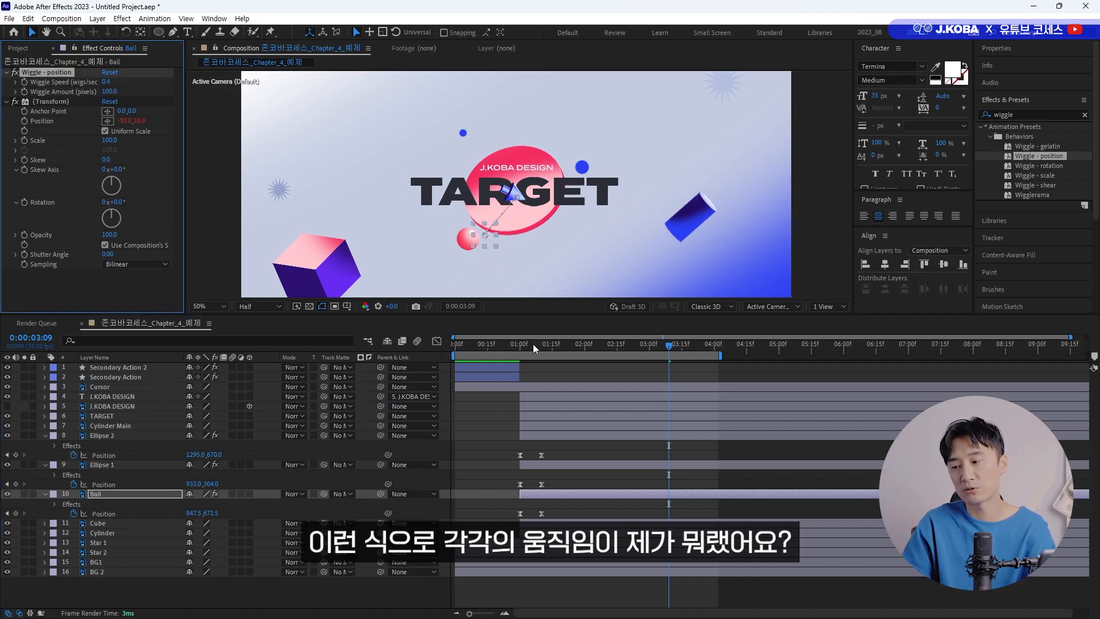
Preview the composition from the start to check the varied wiggle speeds of the three balls.
key("Home")
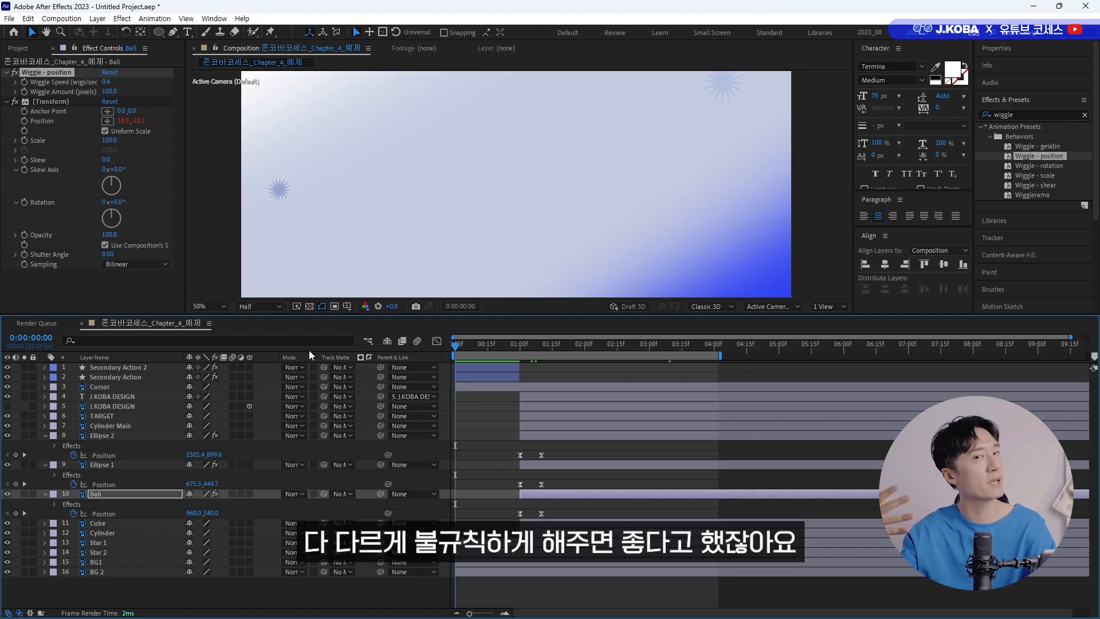
key("space")
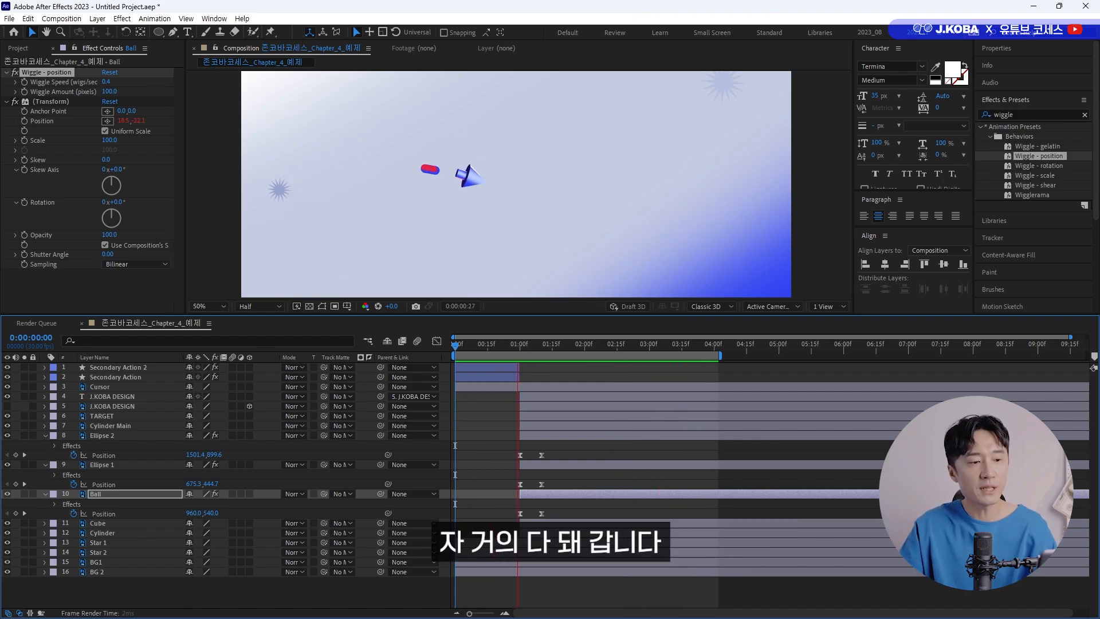
key("space")
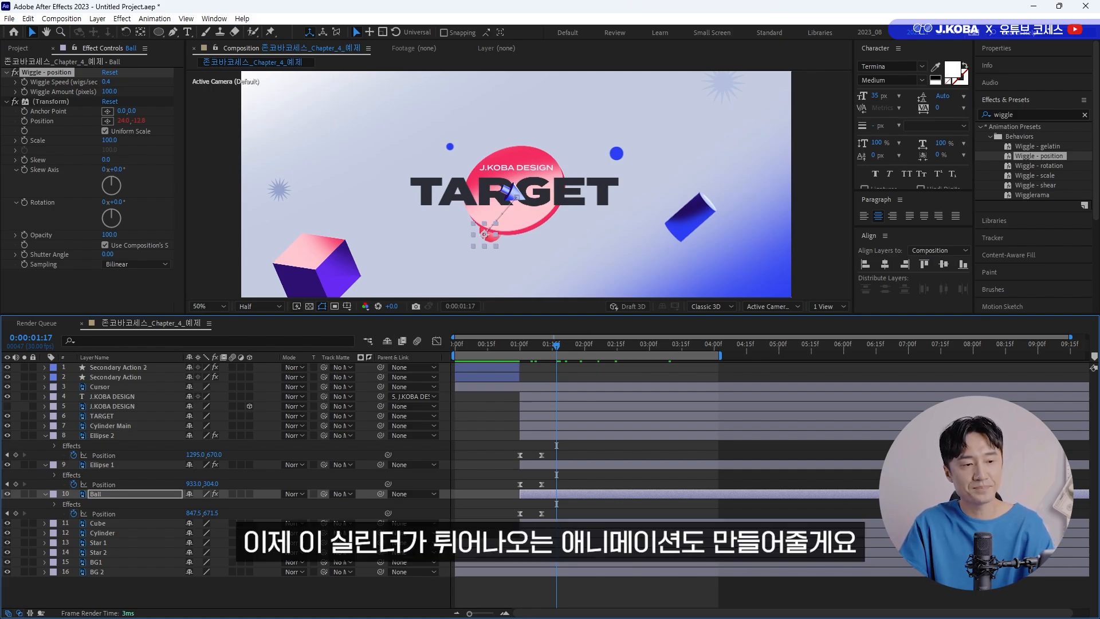
Add a Scale keyframe of 0% to the Cylinder Main layer at 0:00:01:00.
left_click(530, 221)
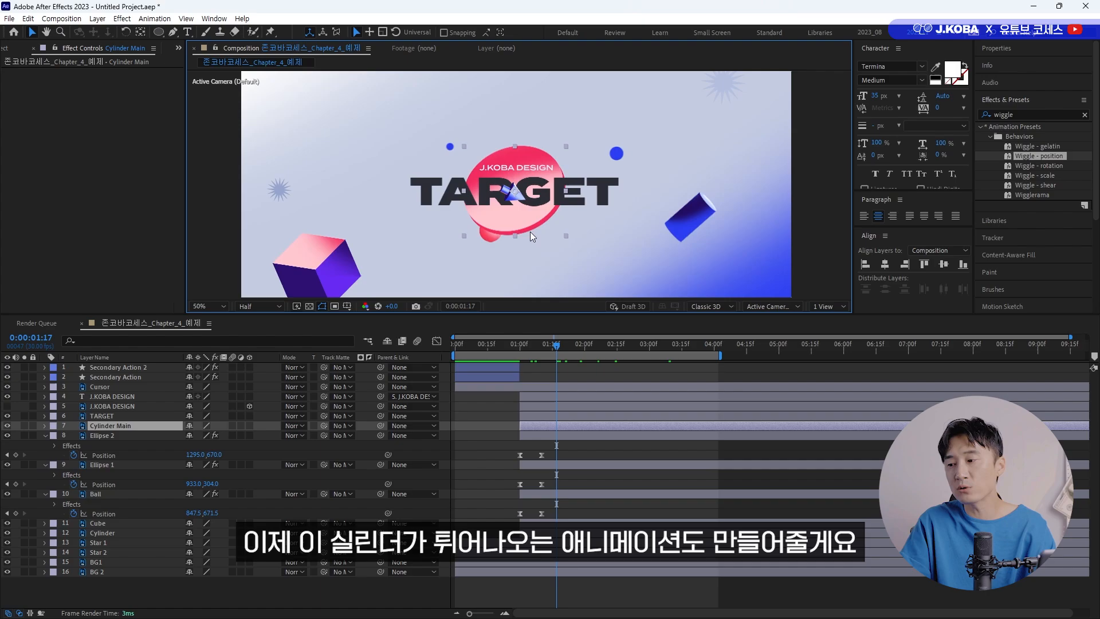
left_click(525, 347)
left_click_drag(525, 347, 521, 347)
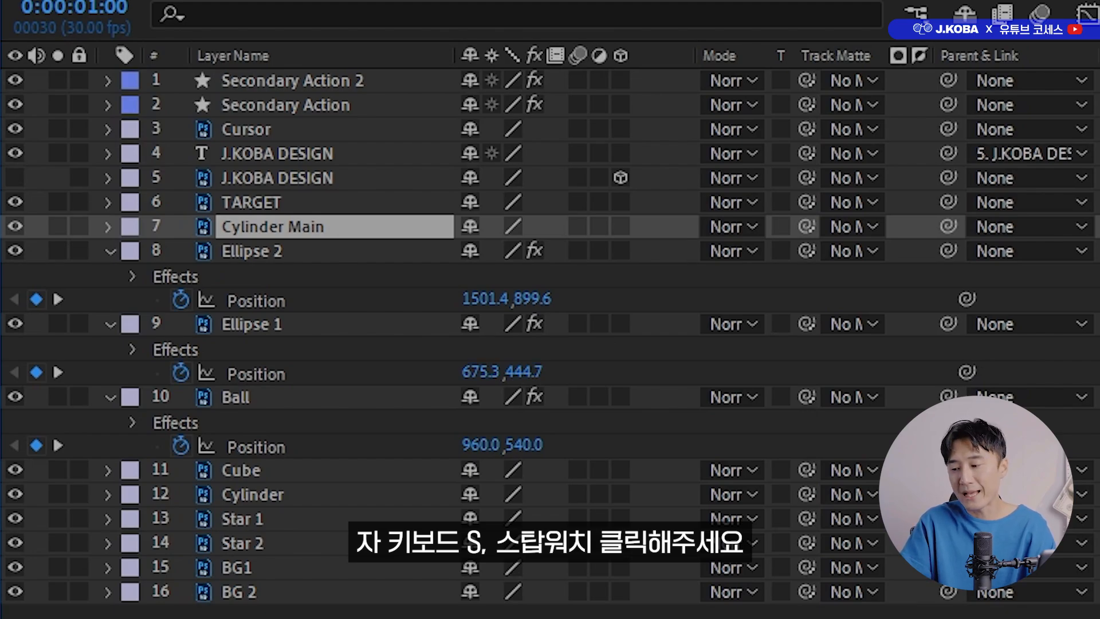
key("s")
left_click(179, 251)
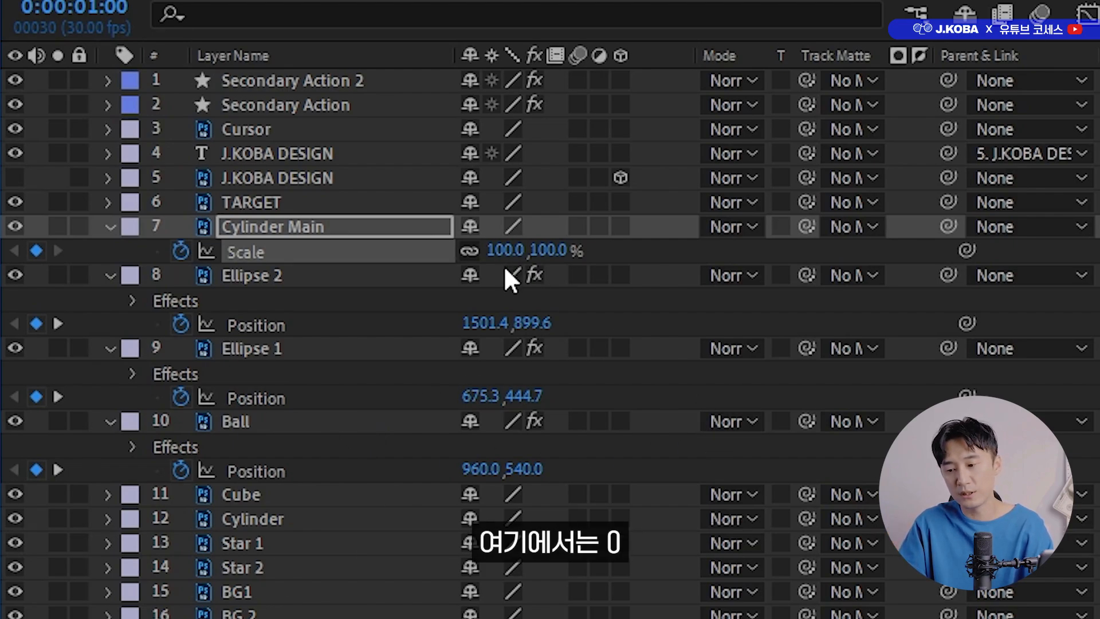
left_click(502, 251)
type("0")
key("Return")
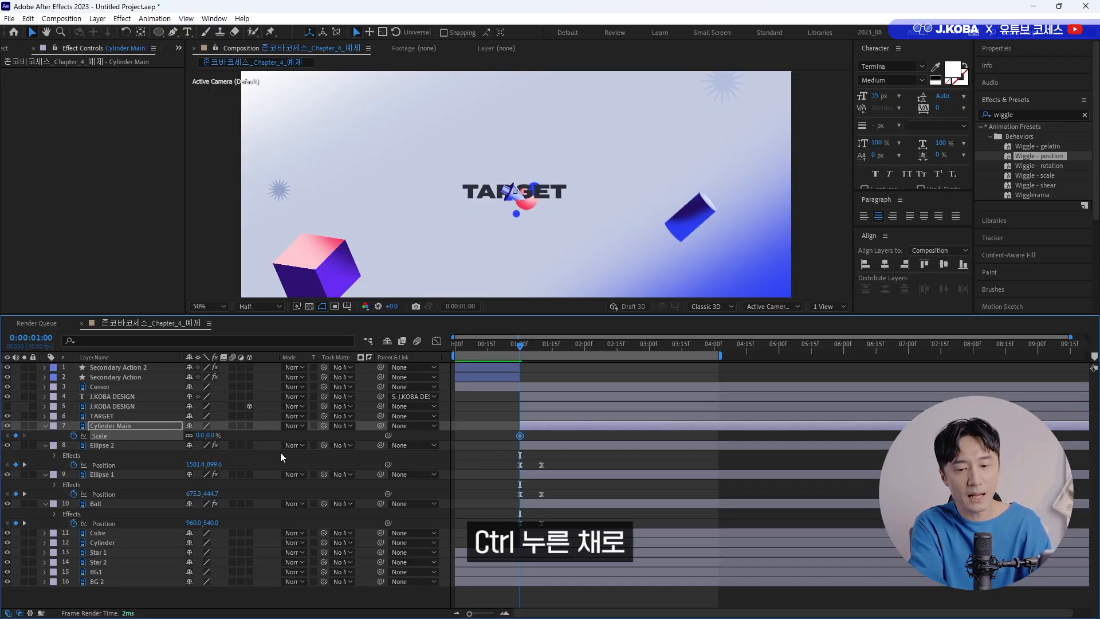
Add a 115% Scale keyframe to Cylinder Main at 0:00:01:02.
key("ctrl+Right")
key("ctrl+Right")
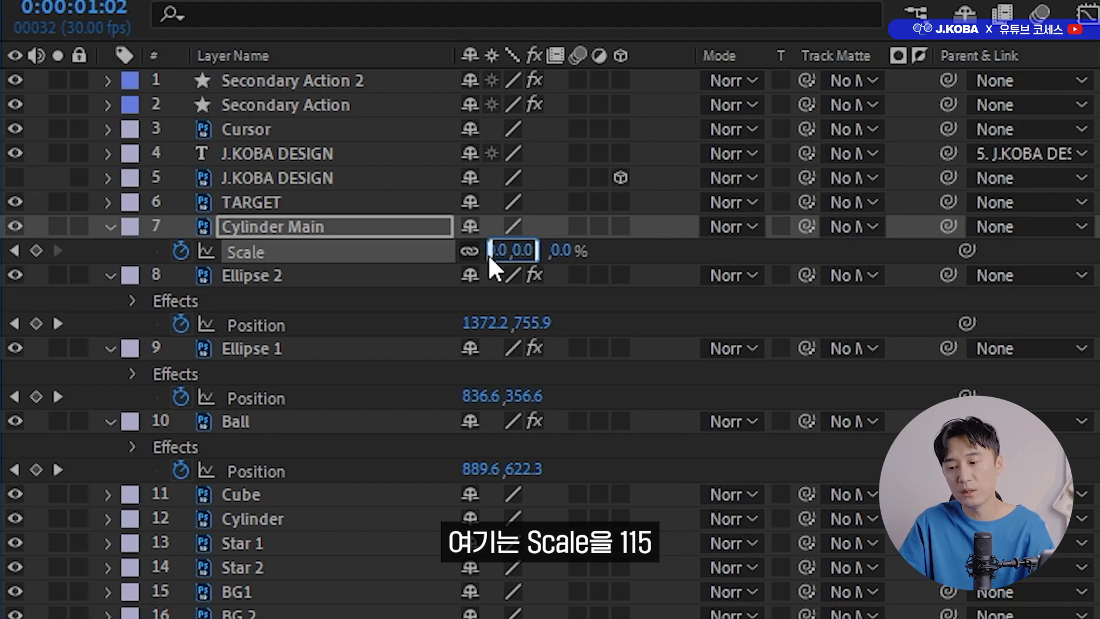
key("Return")
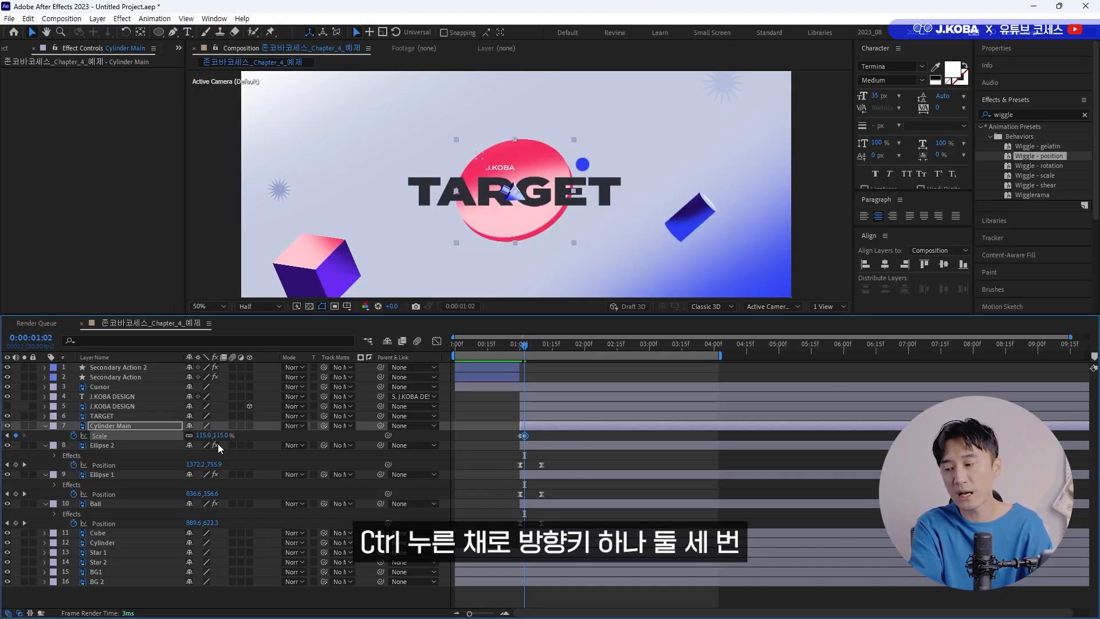
Add a 90% Scale keyframe to Cylinder Main three frames further on, at 0:00:01:05.
key("ctrl+Right")
key("ctrl+Right")
key("ctrl+Right")
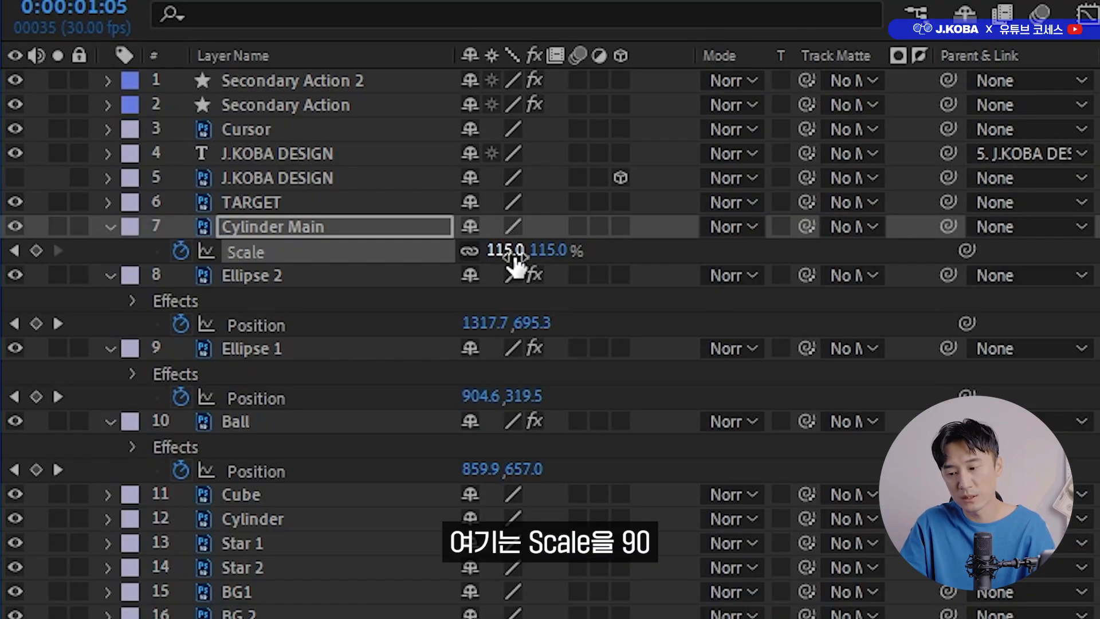
left_click(205, 435)
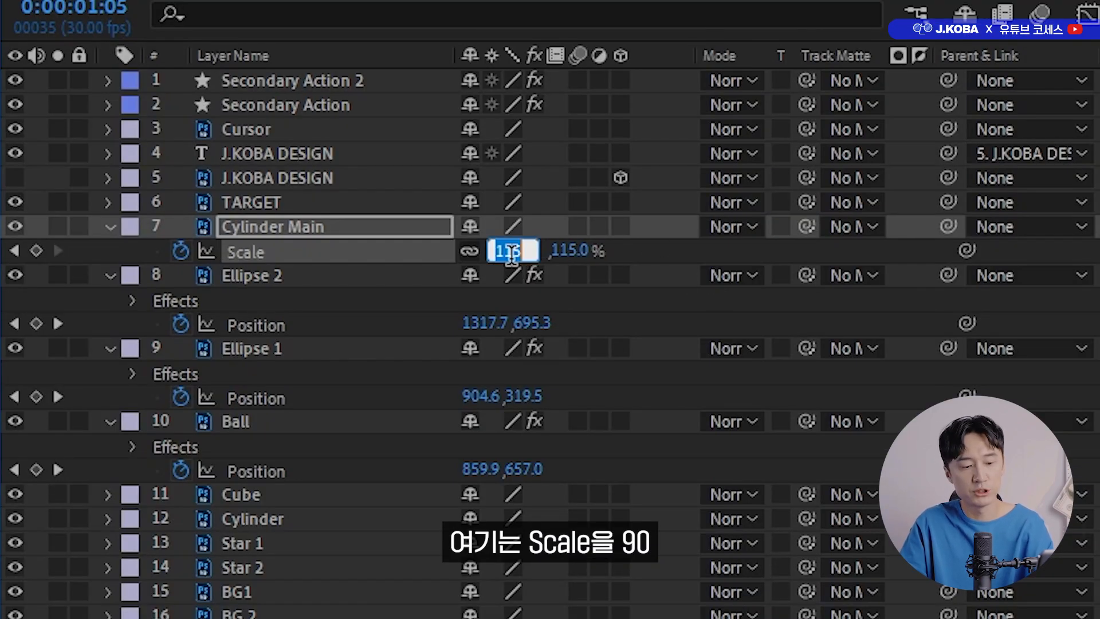
key("Return")
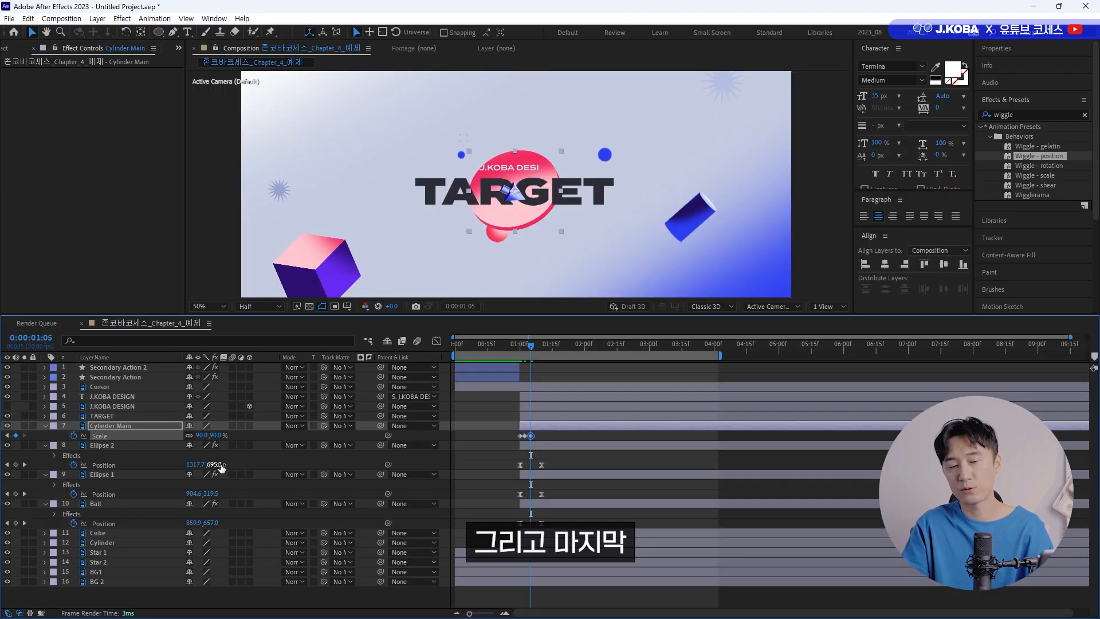
Return Cylinder Main to its original size with a 100% Scale keyframe at 0:00:01:10.
key("ctrl+Right")
key("ctrl+Right")
key("ctrl+Right")
key("ctrl+Right")
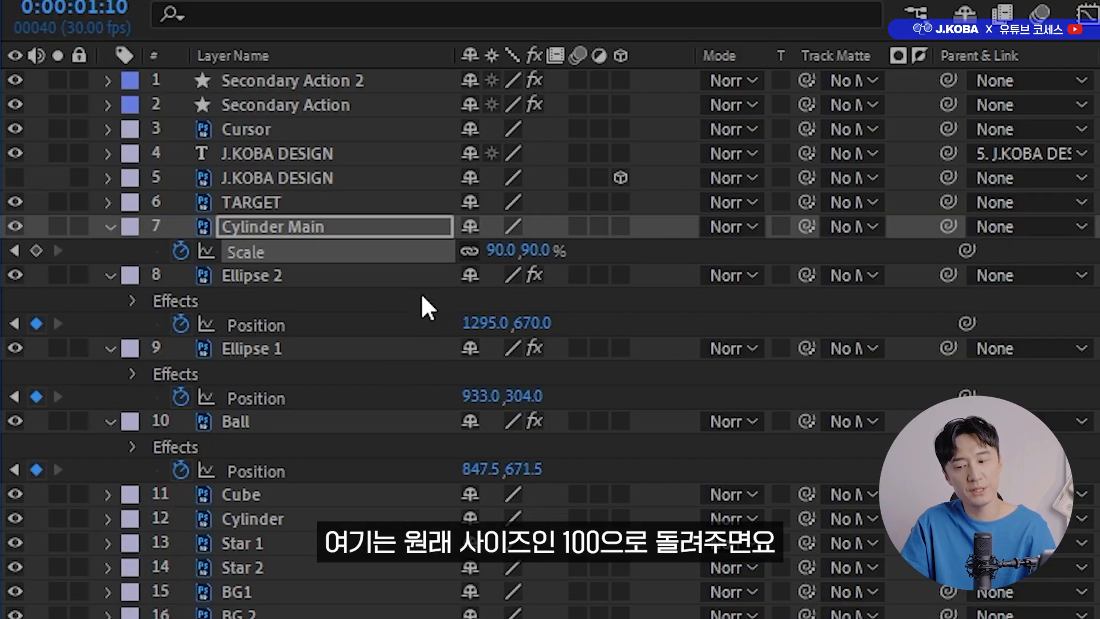
left_click(498, 251)
key("Return")
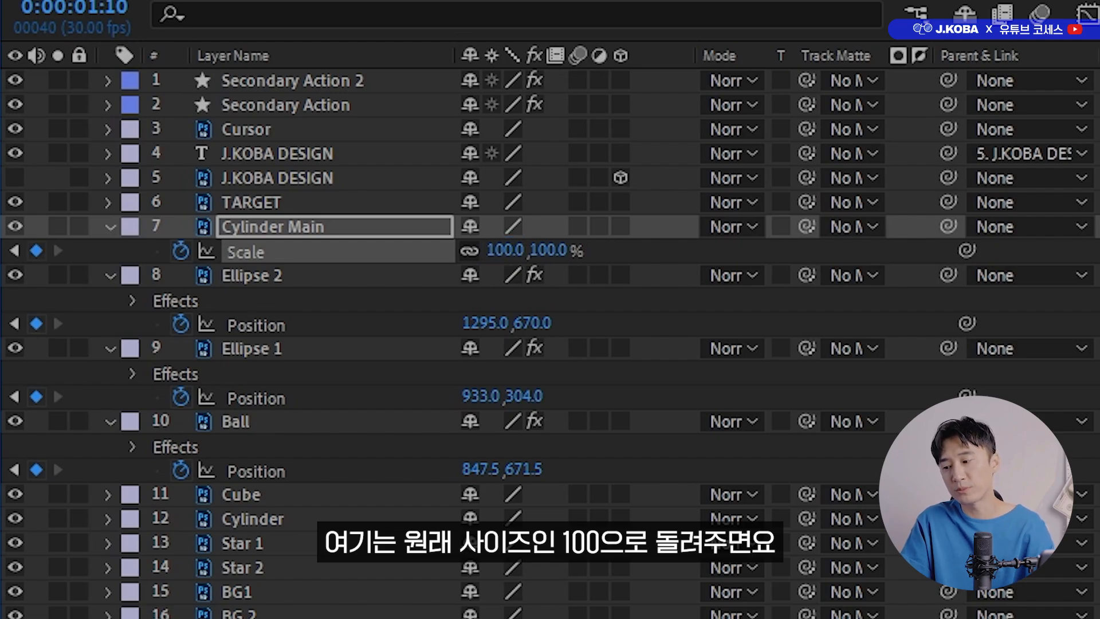
Apply Easy Ease to all of Cylinder Main's Scale keyframes and preview the bounce from the start.
left_click_drag(560, 435, 496, 442)
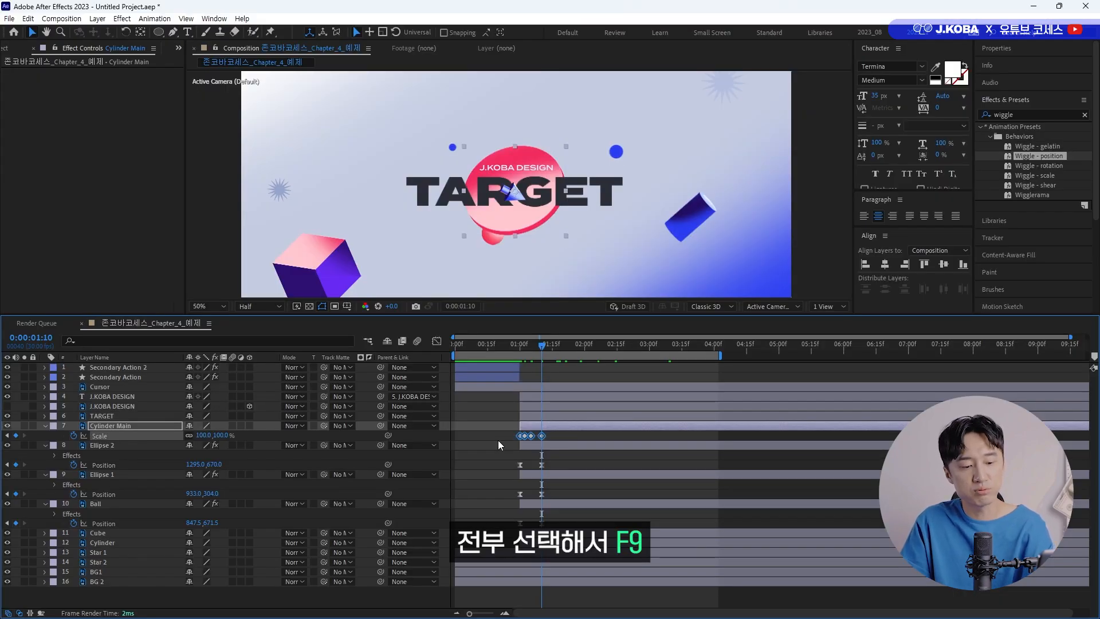
key("F9")
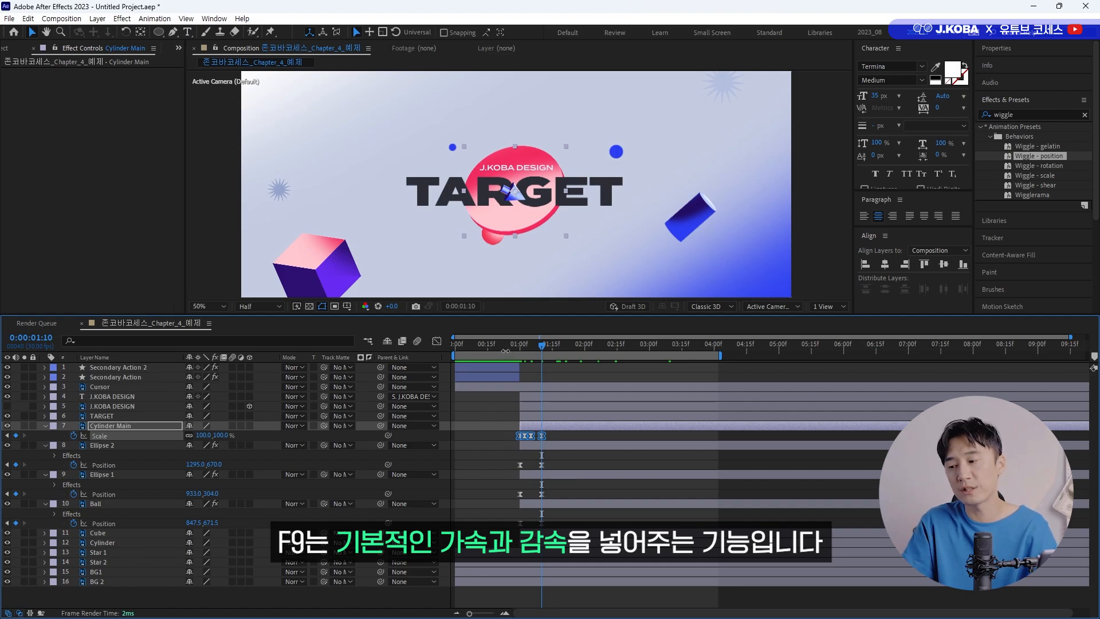
left_click_drag(486, 351, 452, 351)
key("space")
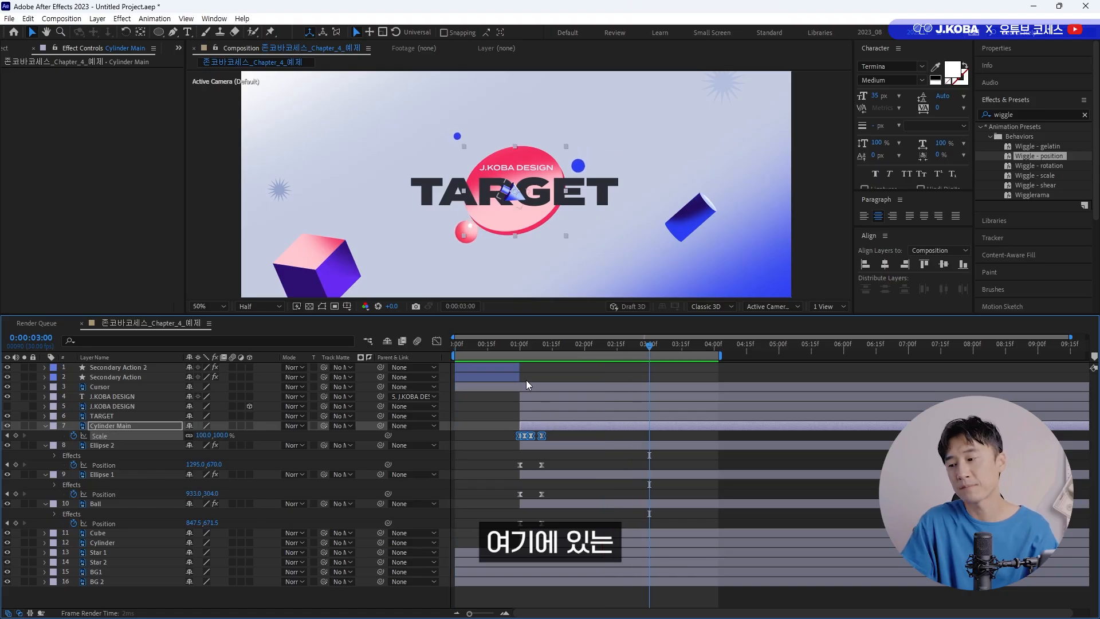
Keyframe Cylinder Main's Rotation from 0° at 0:00:01:00 to 35° at 0:00:05:00.
left_click(520, 345)
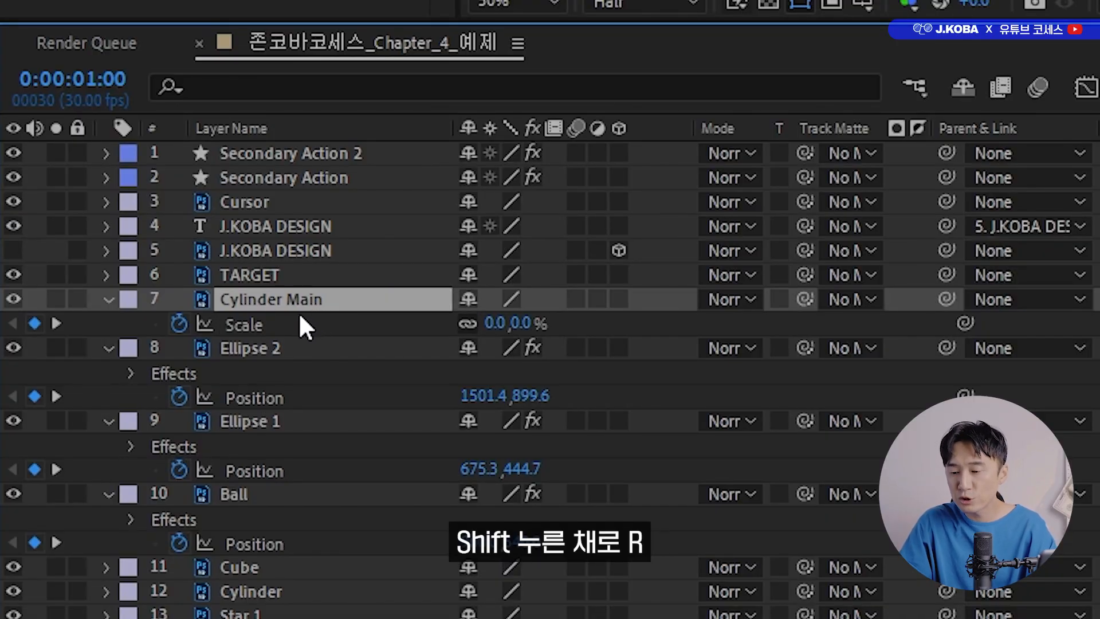
key("shift+r")
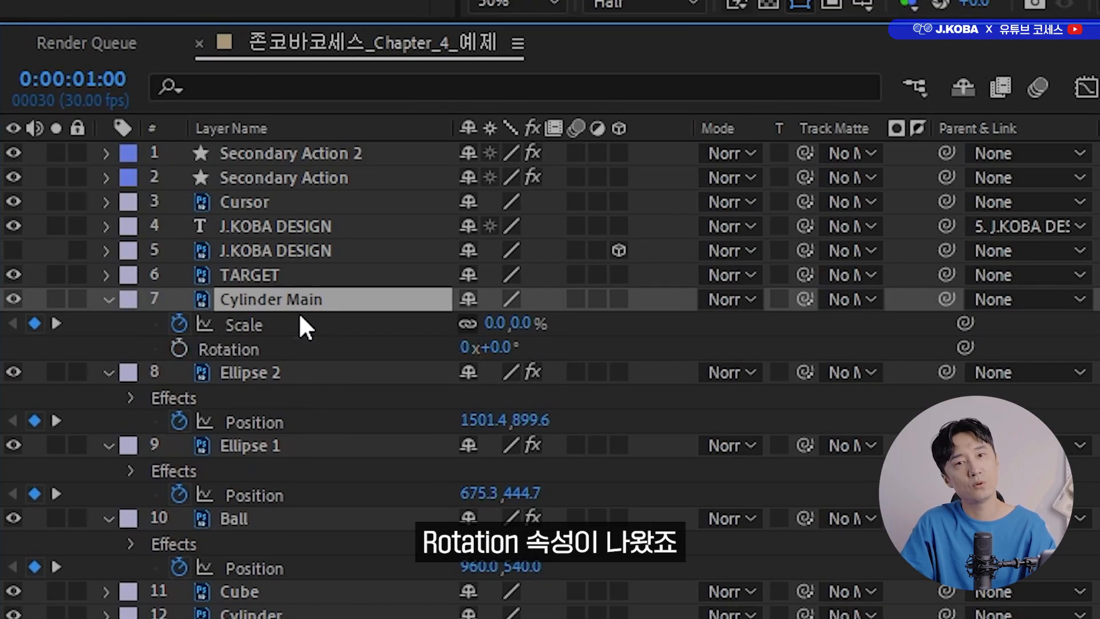
left_click(178, 348)
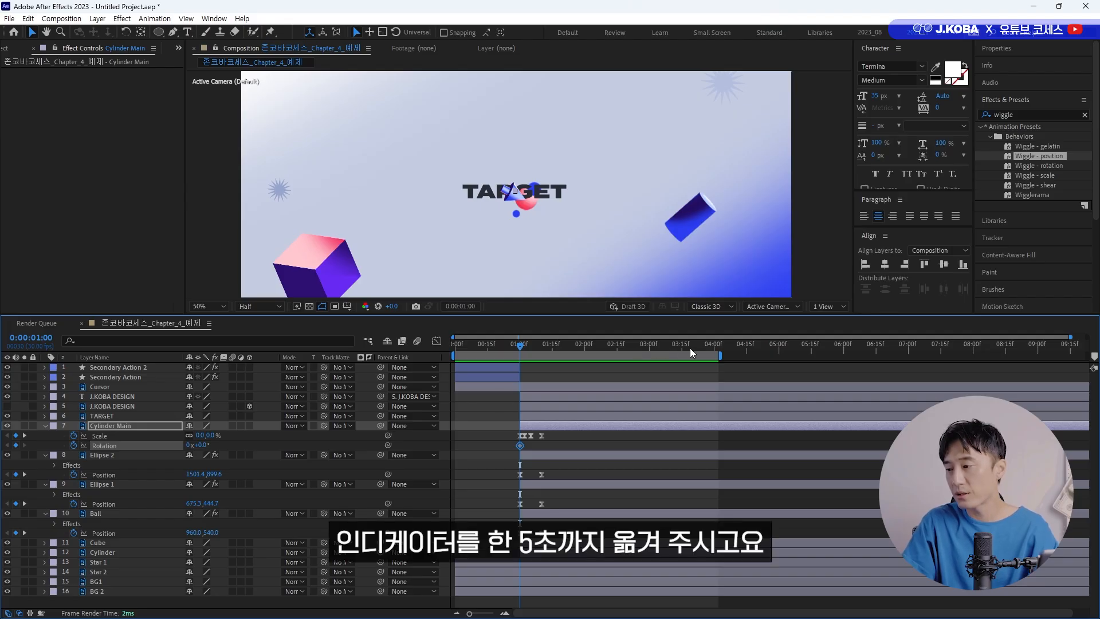
left_click_drag(690, 346, 779, 356)
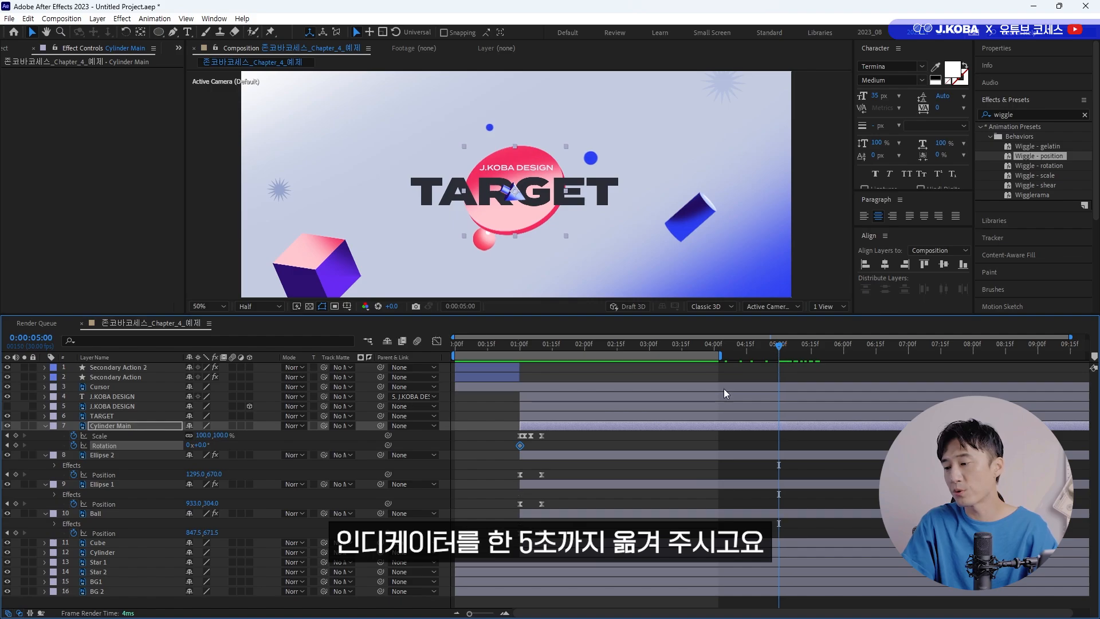
left_click(201, 445)
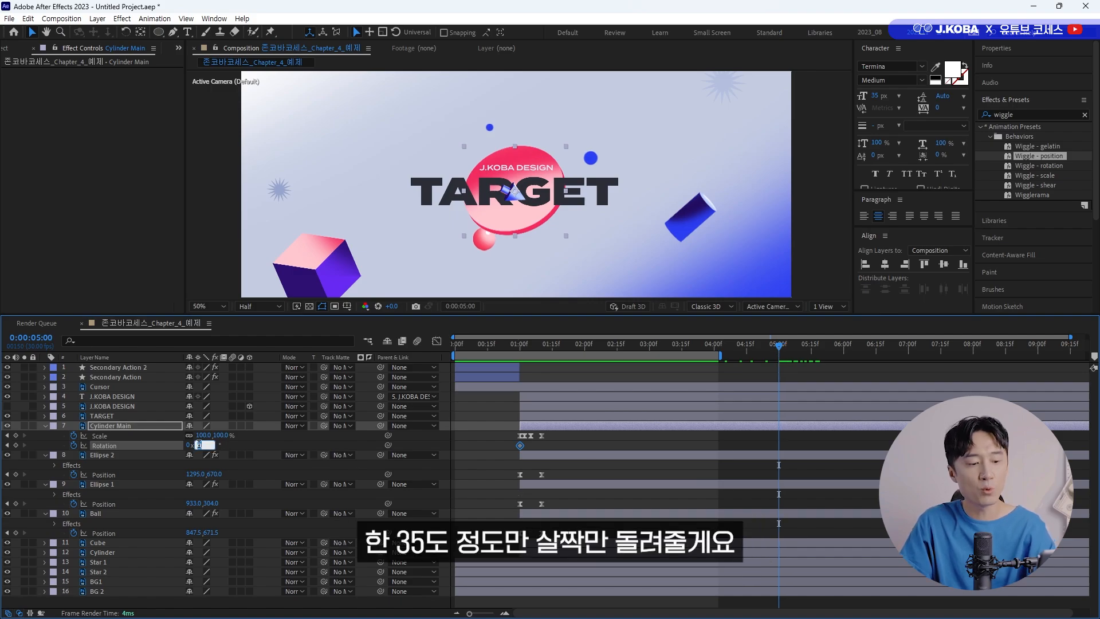
type("35")
key("Return")
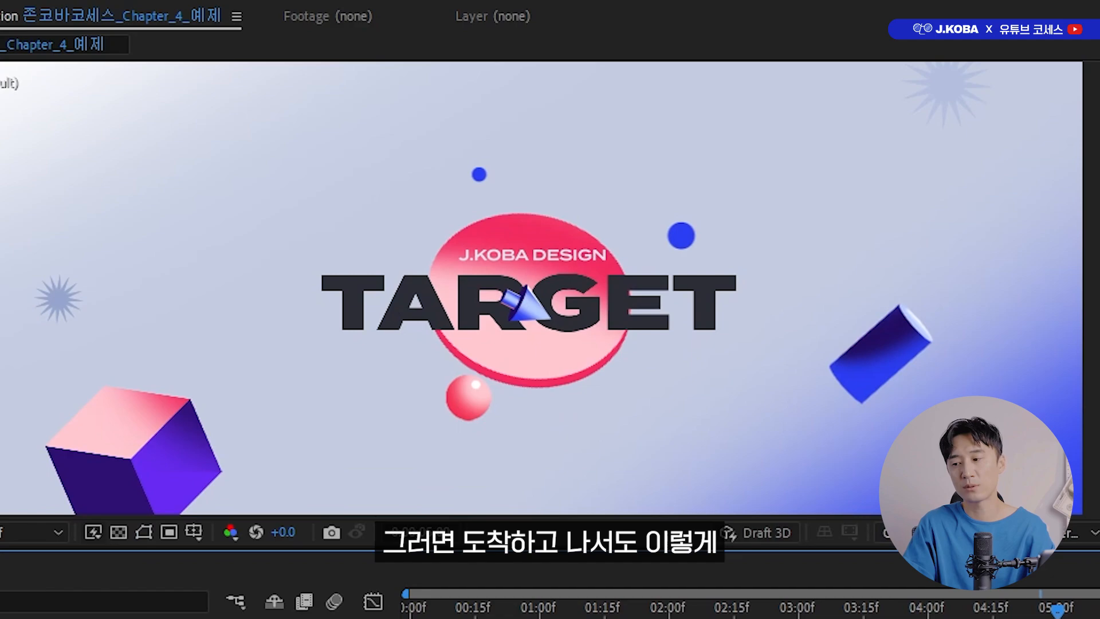
Set Cylinder Main's Rotation keyframe at 0:00:01:00 to -15° and preview the rotation.
key("space")
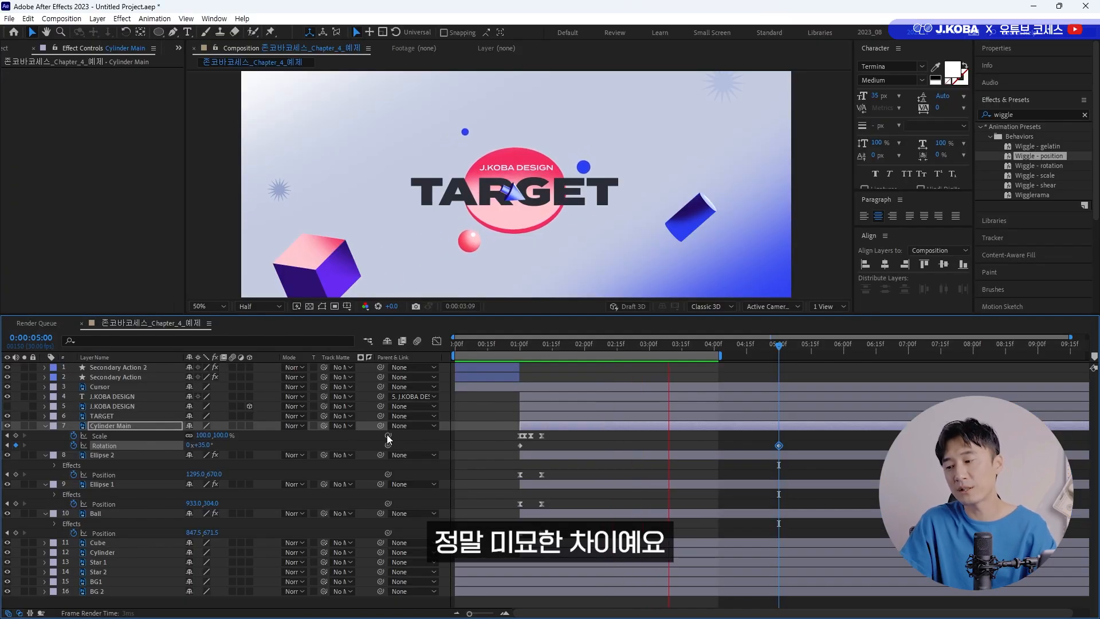
key("space")
left_click_drag(546, 346, 521, 347)
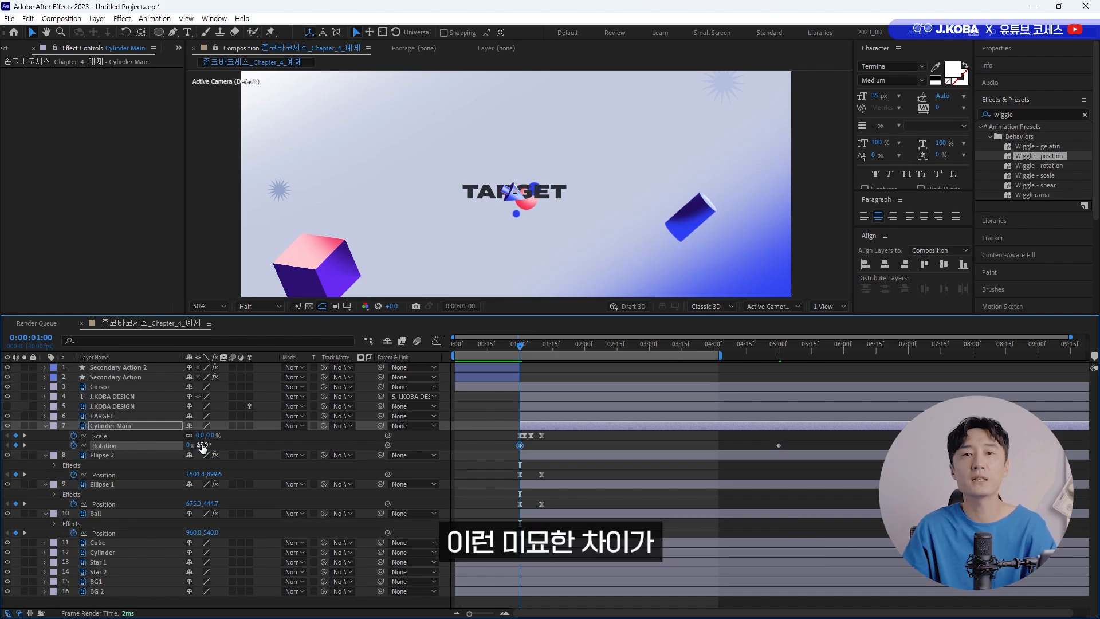
key("space")
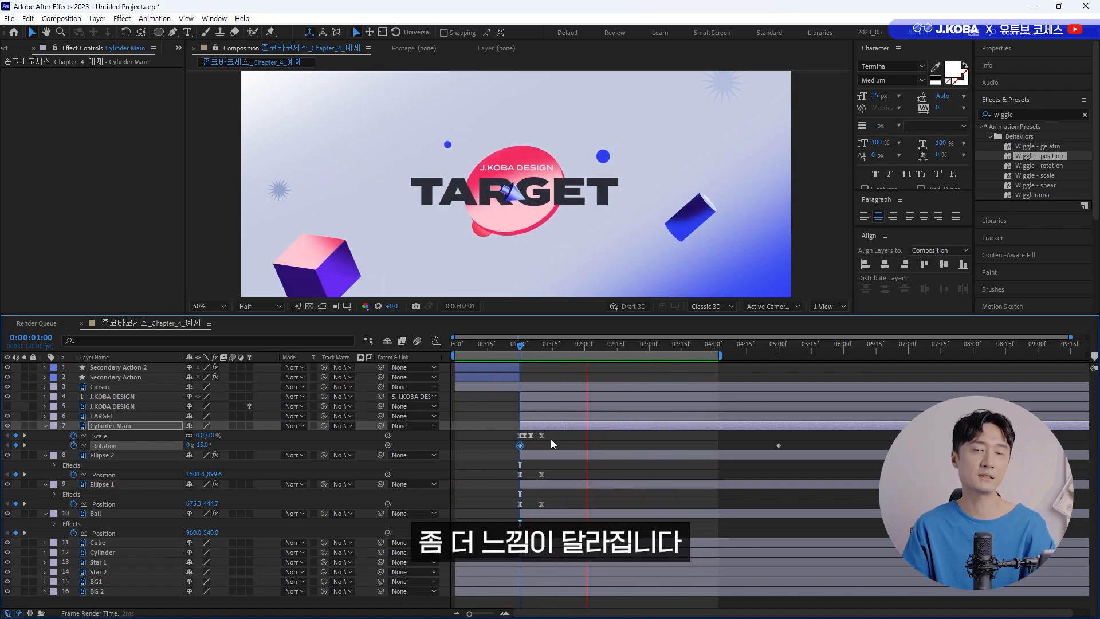
key("space")
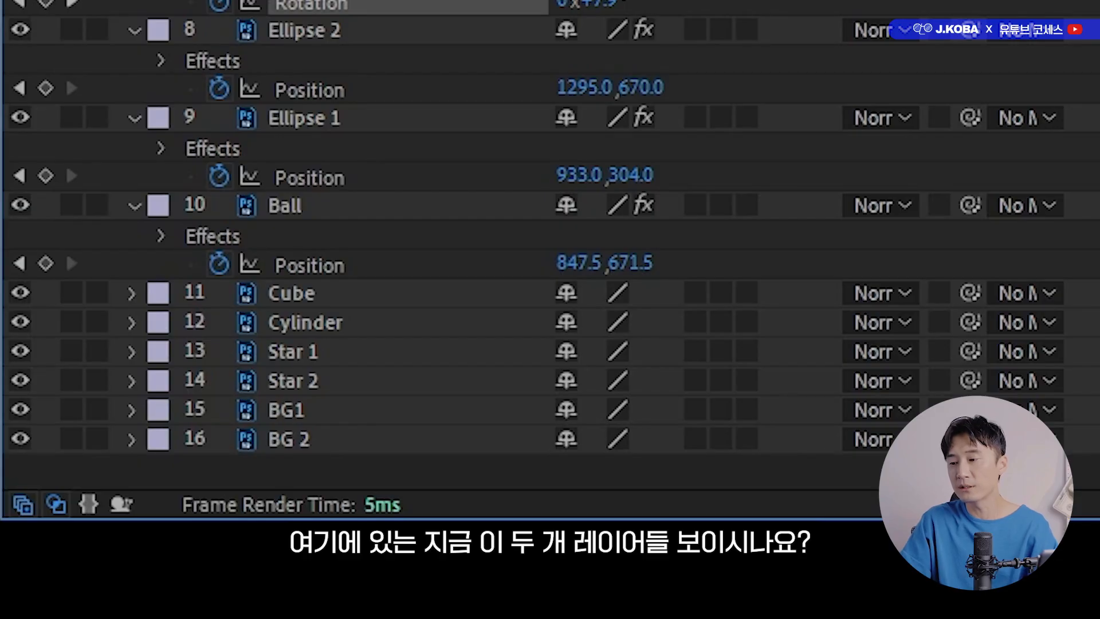
Start the Cube and Cylinder layers at 0:00:01:00 and give both a 0° Rotation keyframe there.
left_click(98, 543)
left_click(306, 322, "shift")
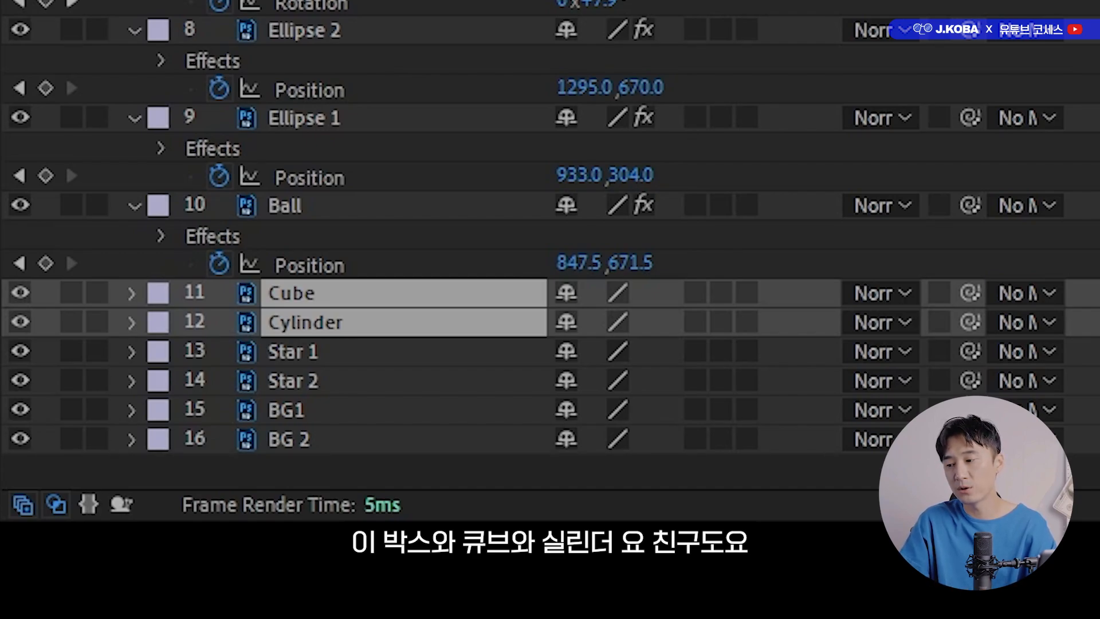
key("Home")
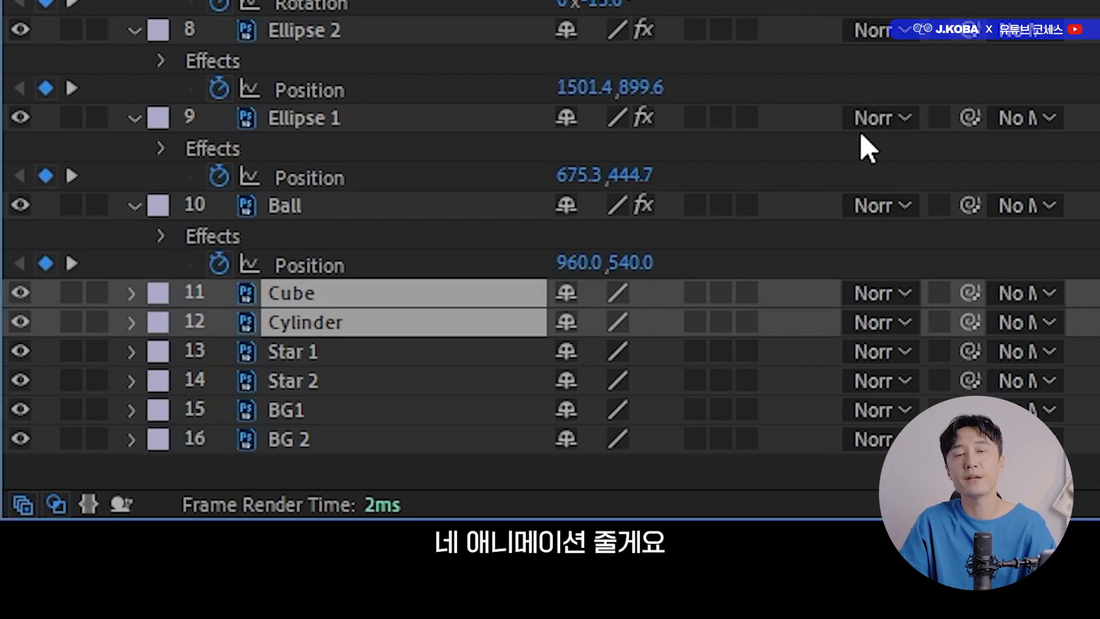
key("r")
left_click(214, 319)
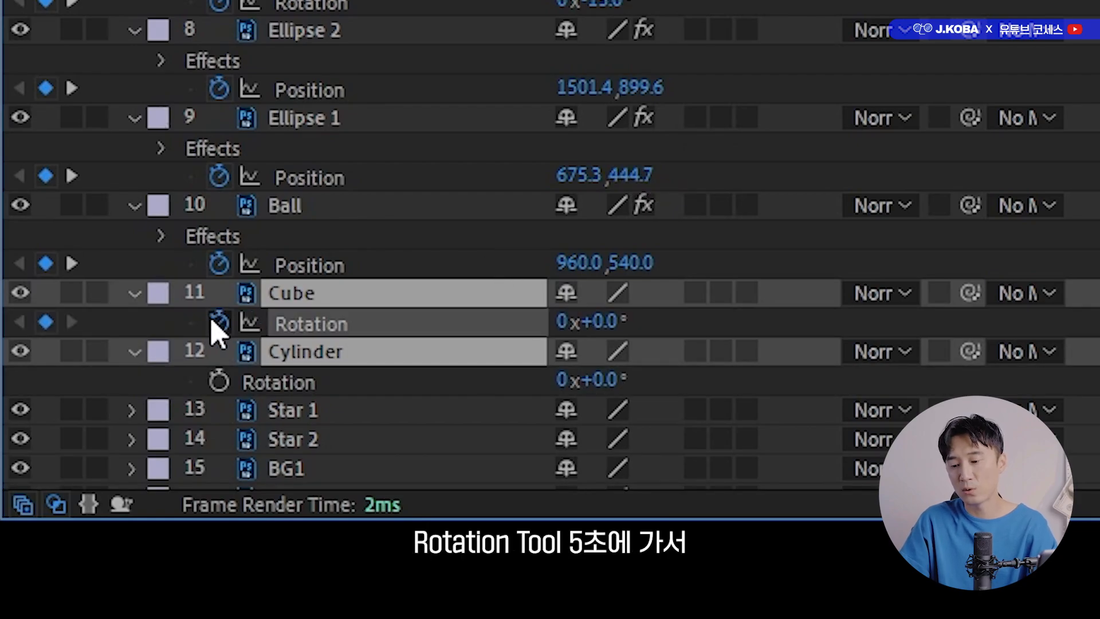
At 0:00:05:00, keyframe Cube's Rotation at 20° and Cylinder's Rotation at -34°.
left_click_drag(519, 347, 779, 360)
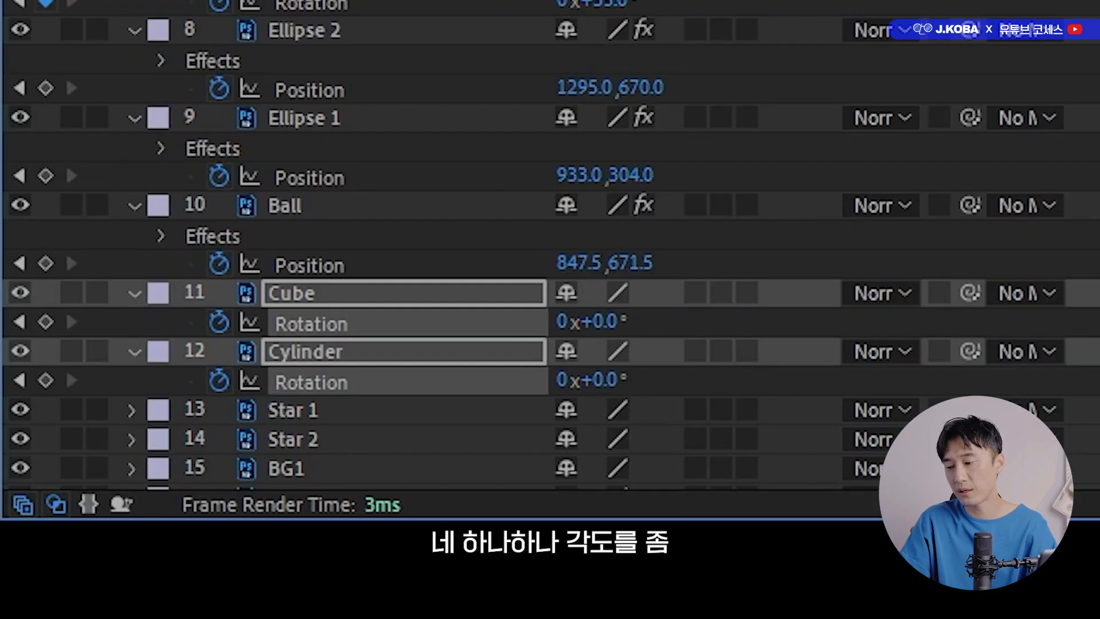
left_click_drag(602, 320, 647, 322)
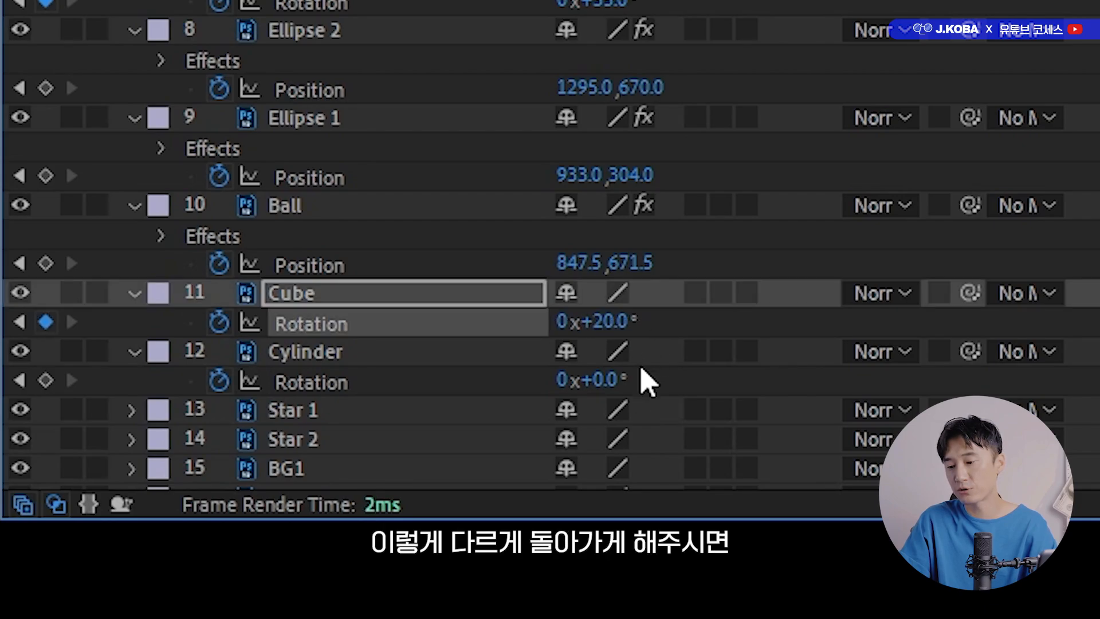
left_click_drag(605, 379, 544, 381)
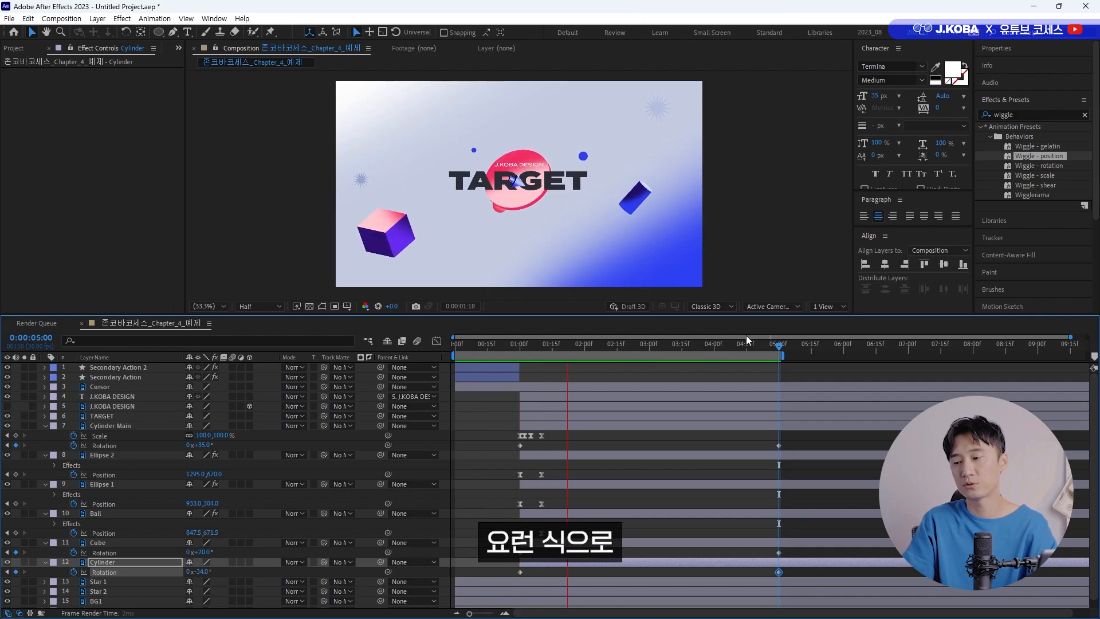
Copy Cylinder Main's Scale keyframes onto Cube and Cylinder at 0:00:01:00 and preview the pop-in.
left_click(520, 344)
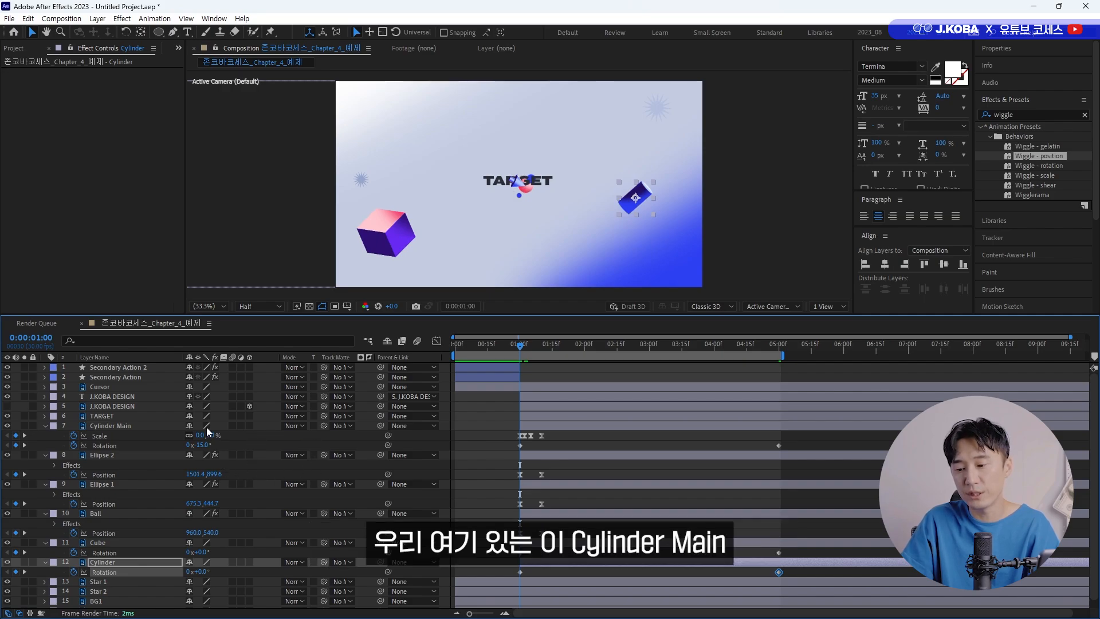
left_click(121, 435)
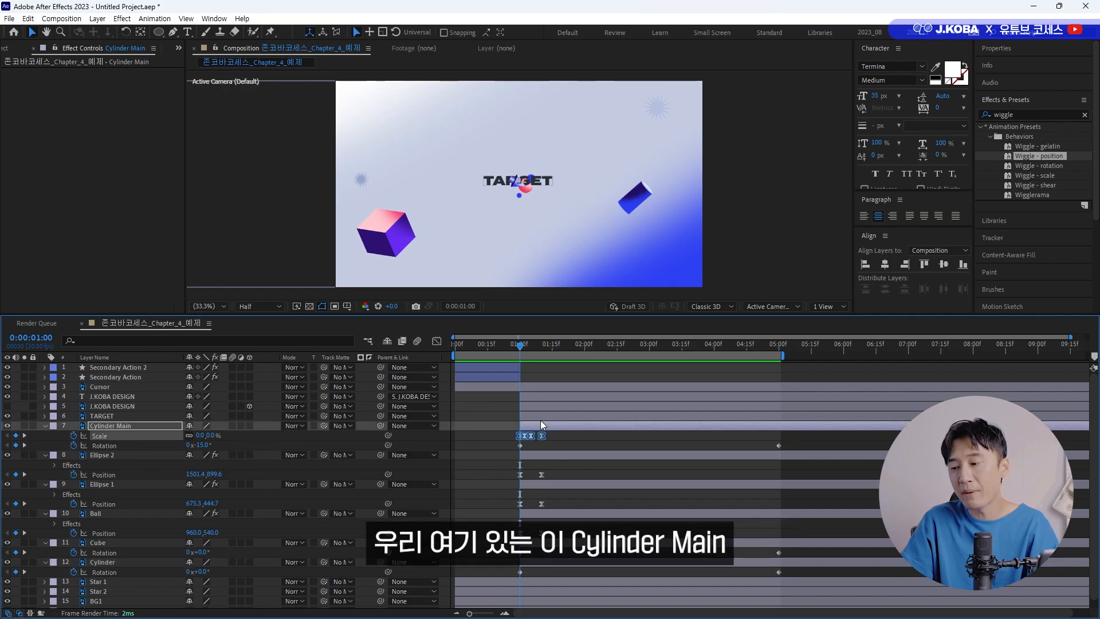
left_click_drag(559, 433, 495, 441)
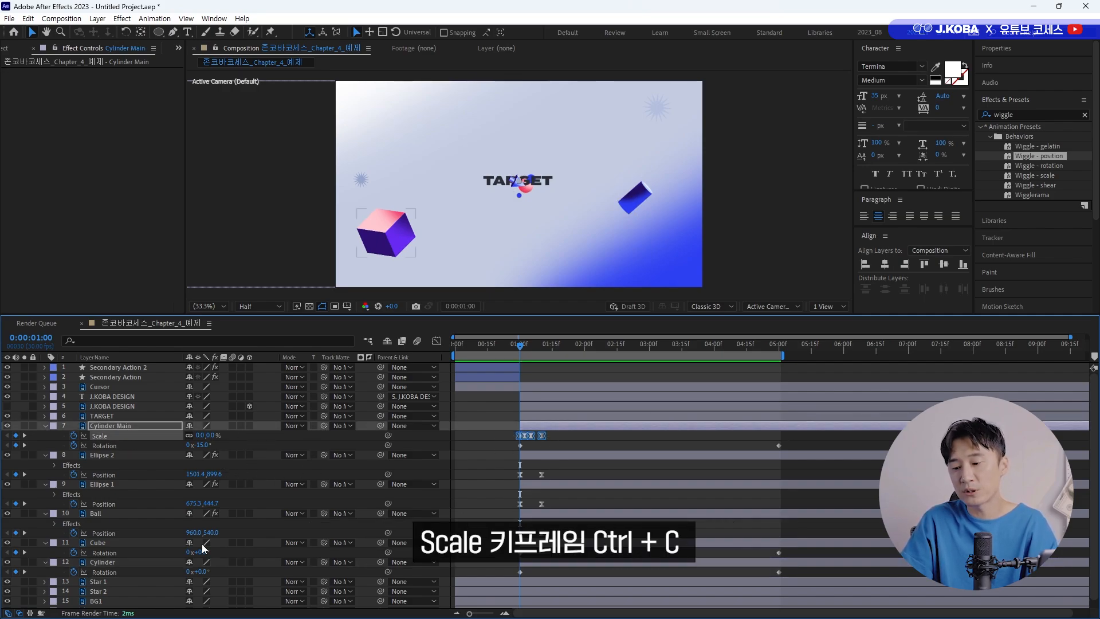
left_click(91, 545)
left_click(107, 563, "ctrl")
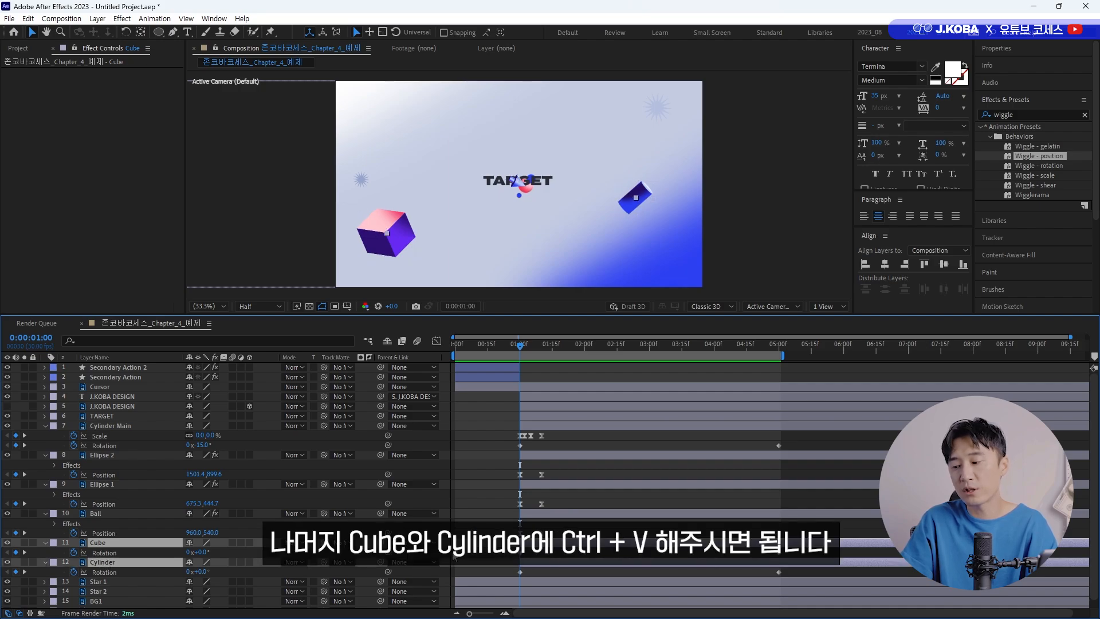
key("ctrl+v")
key("space")
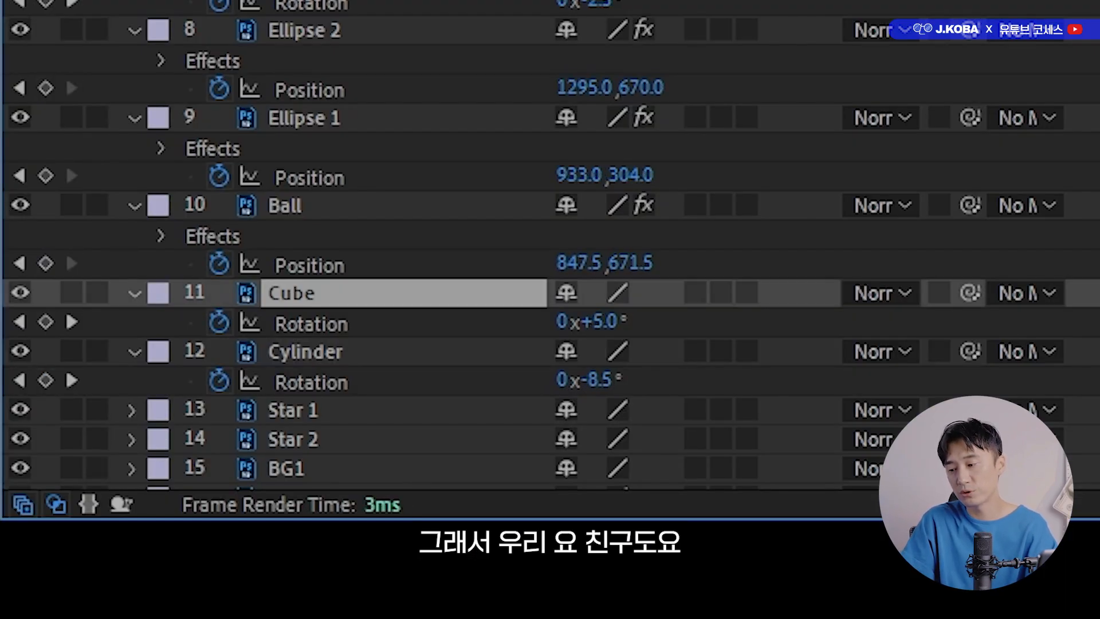
Stagger the entrances by shifting the Cube layer one frame later and the Cylinder layer two frames later, and preview the timing.
left_click(400, 351, "shift")
key("u")
left_click_drag(455, 337, 396, 295)
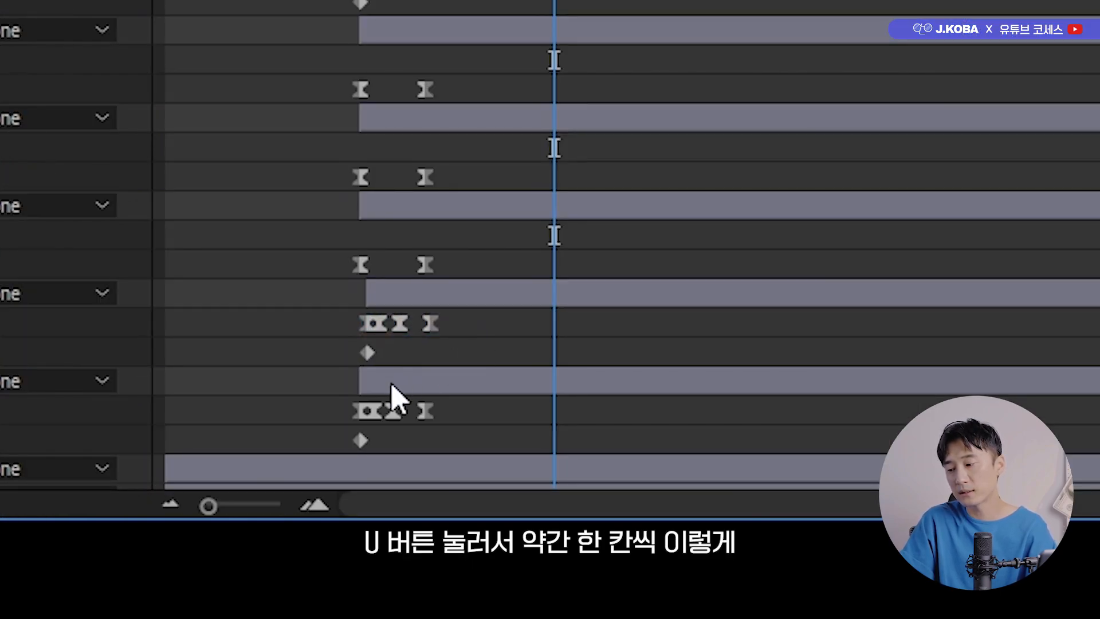
left_click_drag(388, 381, 401, 381)
left_click(514, 345)
key("space")
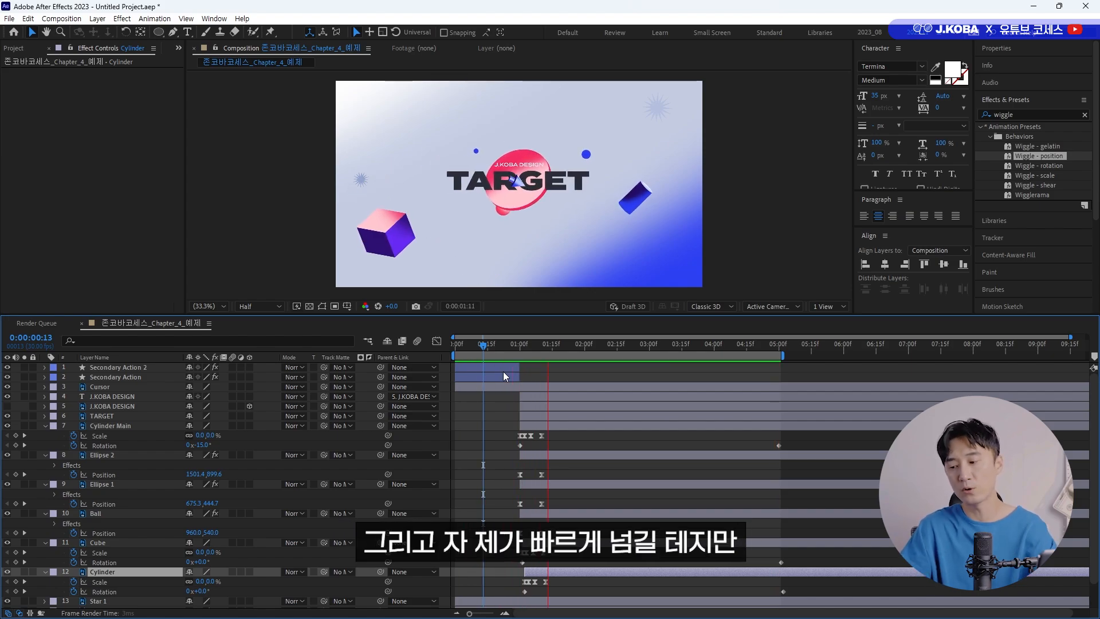
key("space")
Apply Wiggle - position to Cube with a Wiggle Speed of 0.2 and a Wiggle Amount of 150 pixels, and preview it.
scroll(620, 470, "down", 2)
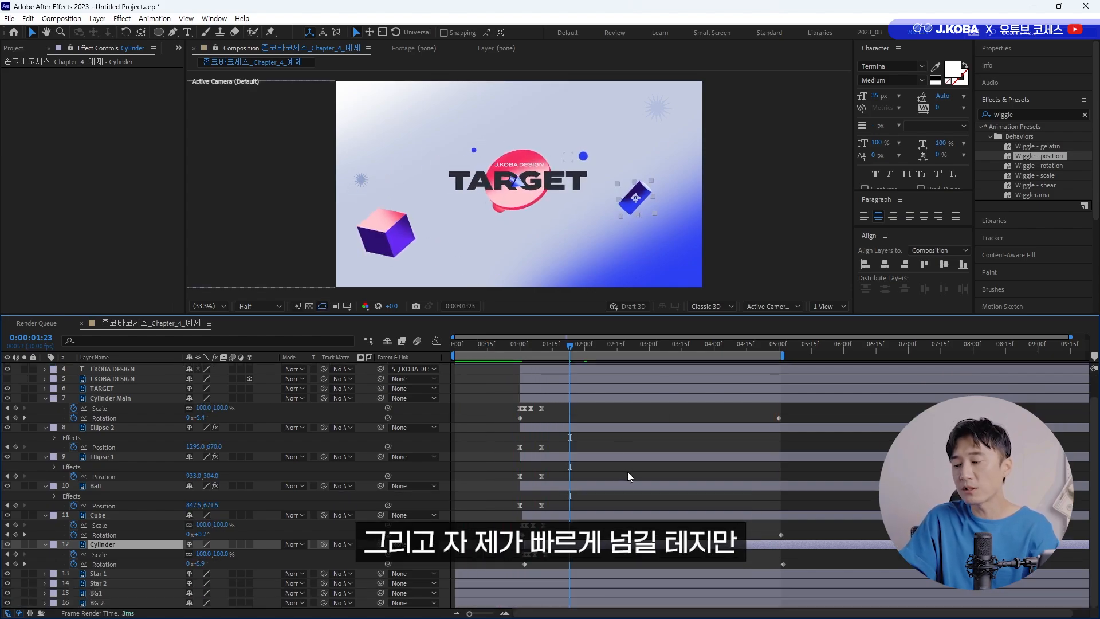
left_click(581, 514)
double_click(1026, 157)
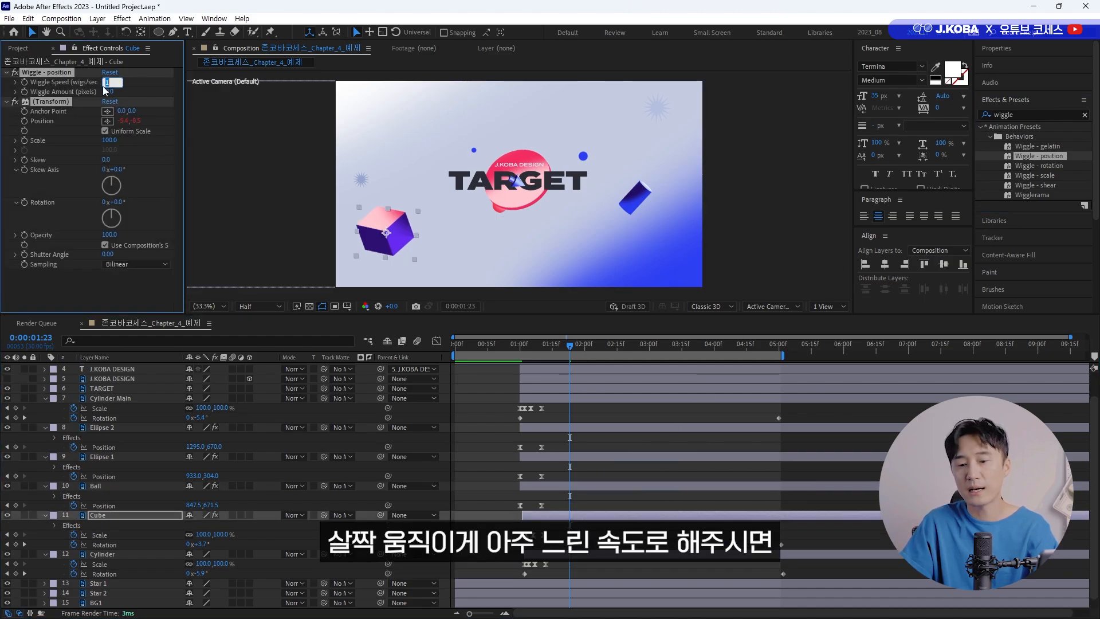
type("0.2")
key("Tab")
type("15")
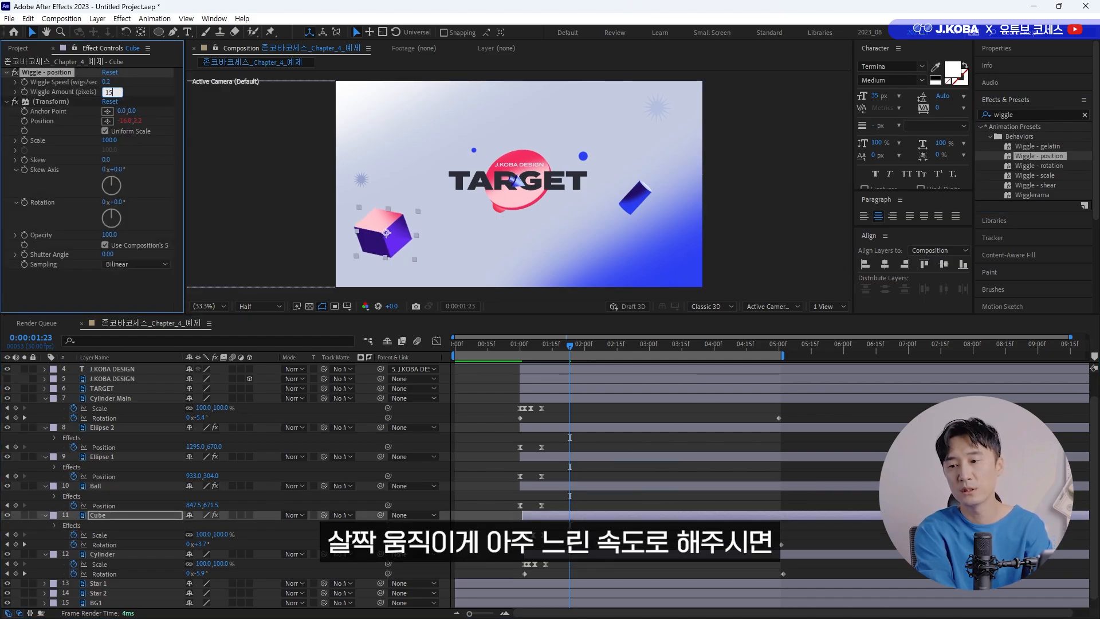
type("0")
key("Return")
key("space")
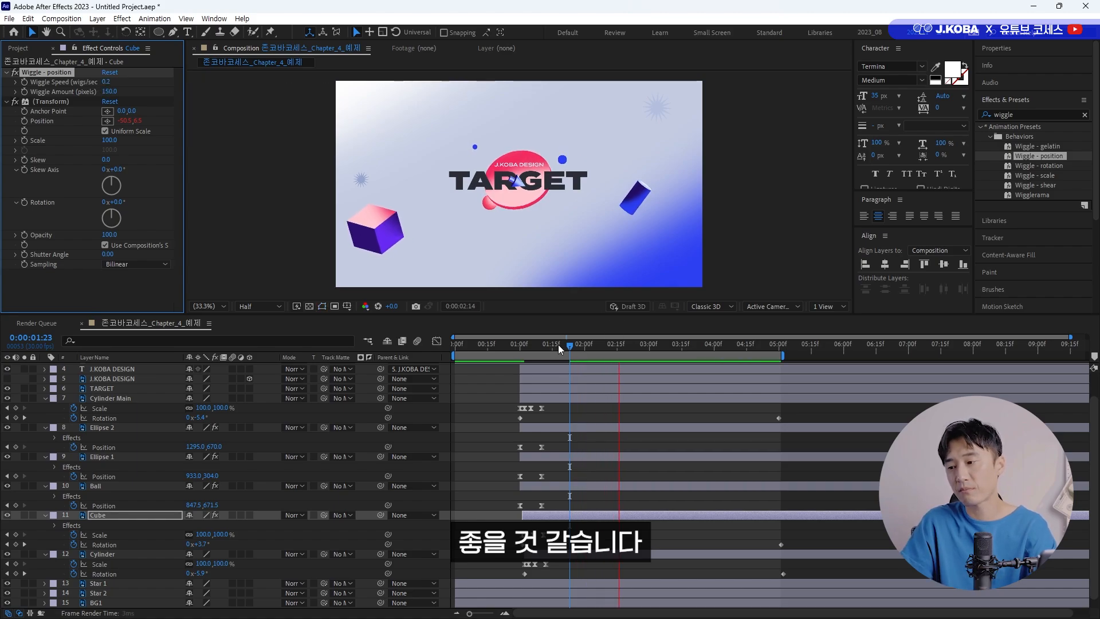
key("space")
Copy Cube's Wiggle - position and Transform effects onto the Cylinder layer and preview from about 0:00:01:00.
left_click(62, 103, "shift")
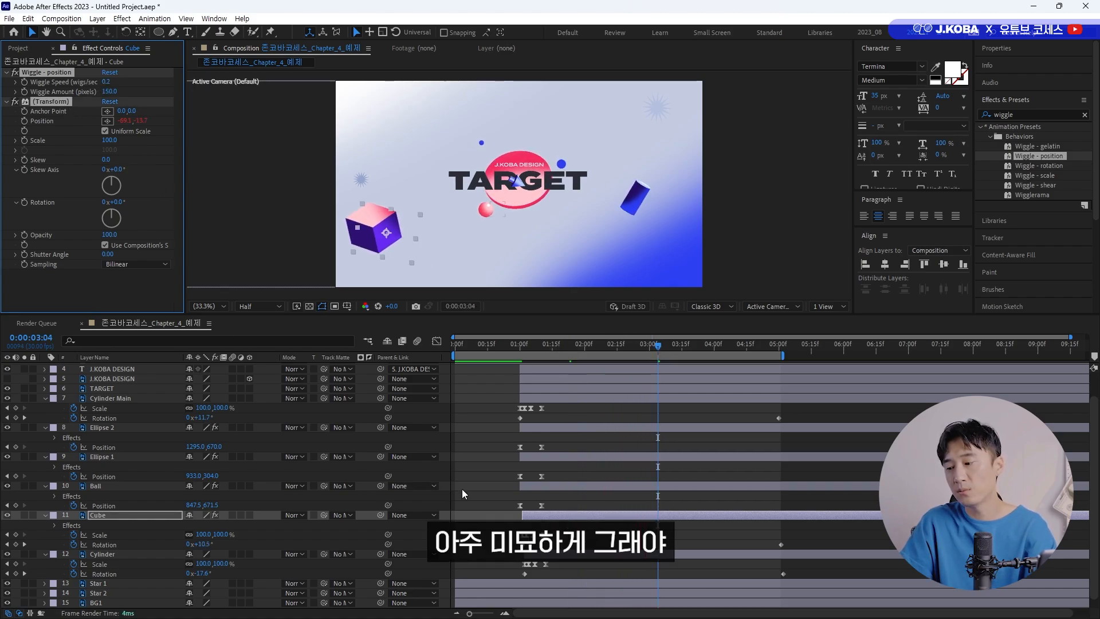
left_click(476, 554)
key("ctrl+v")
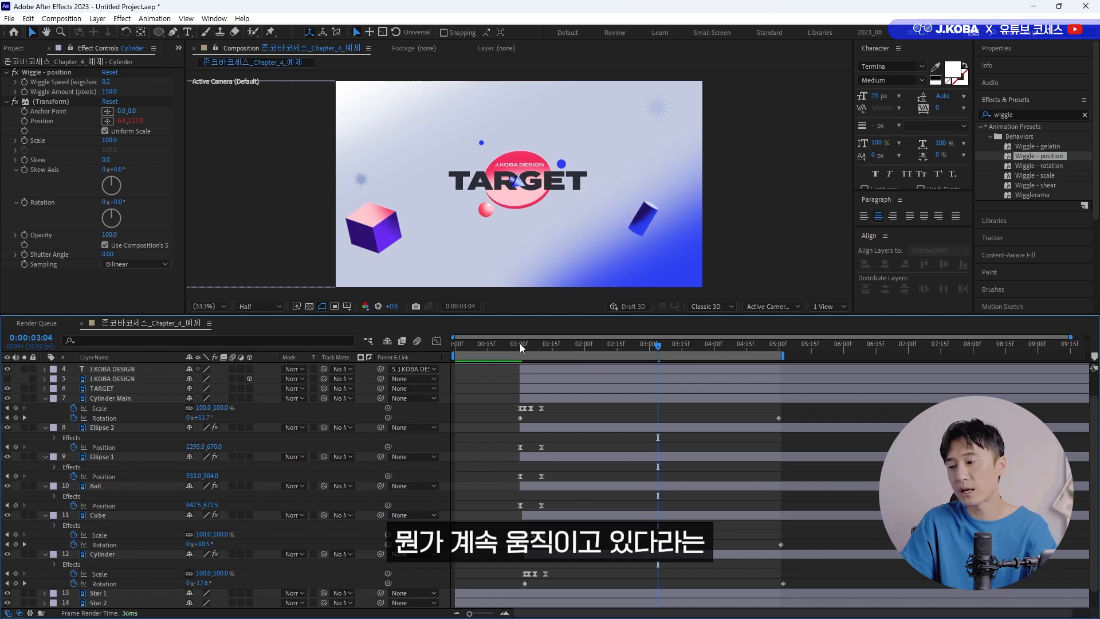
left_click(520, 343)
key("space")
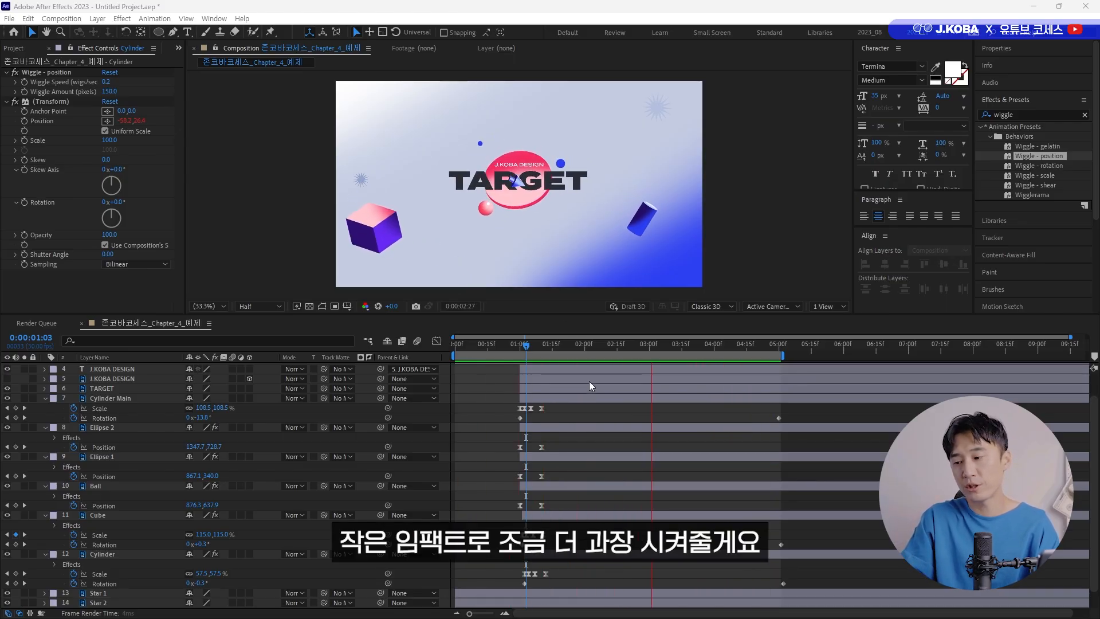
Collapse all open layer properties and create a new adjustment layer above the other layers.
left_click(492, 394)
key("u")
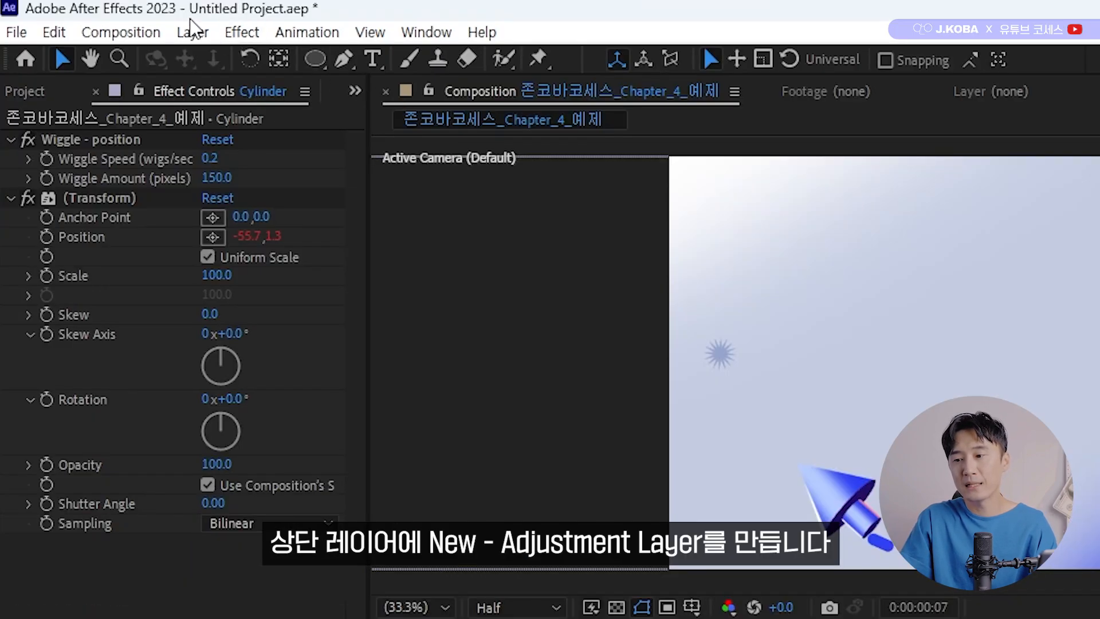
left_click(192, 29)
mouse_move(217, 59)
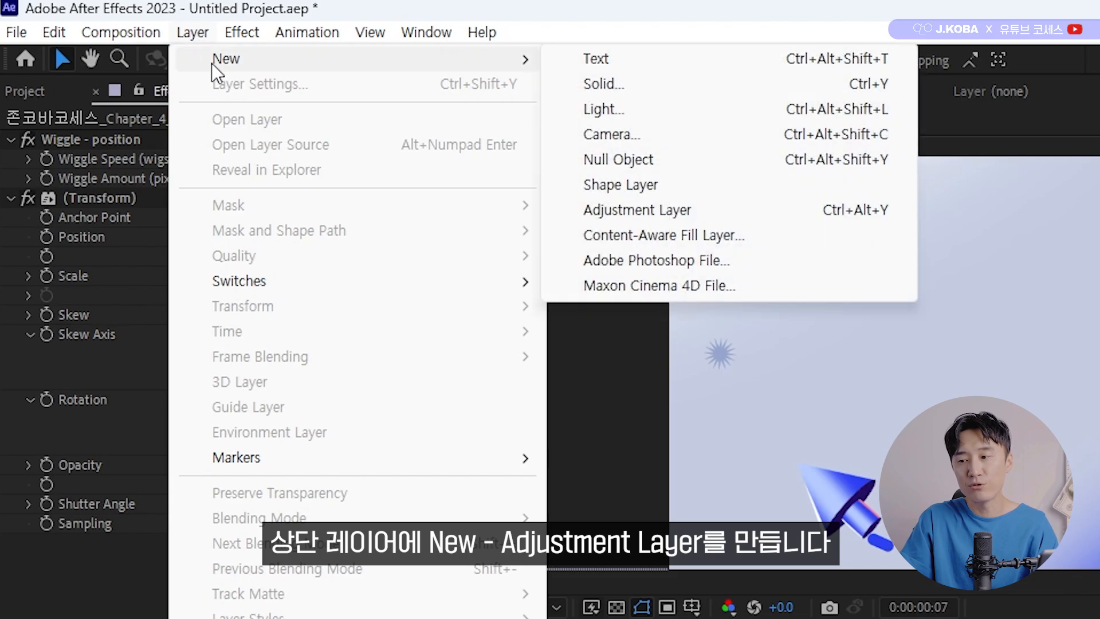
left_click(643, 202)
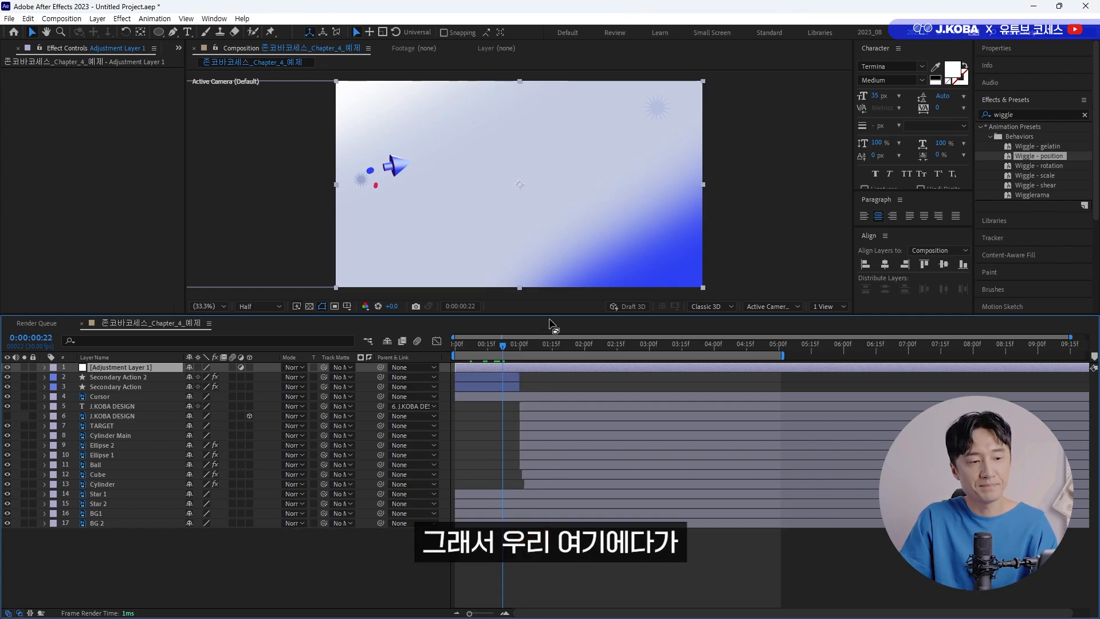
Find the Invert effect and apply it to the adjustment layer.
left_click(1037, 106)
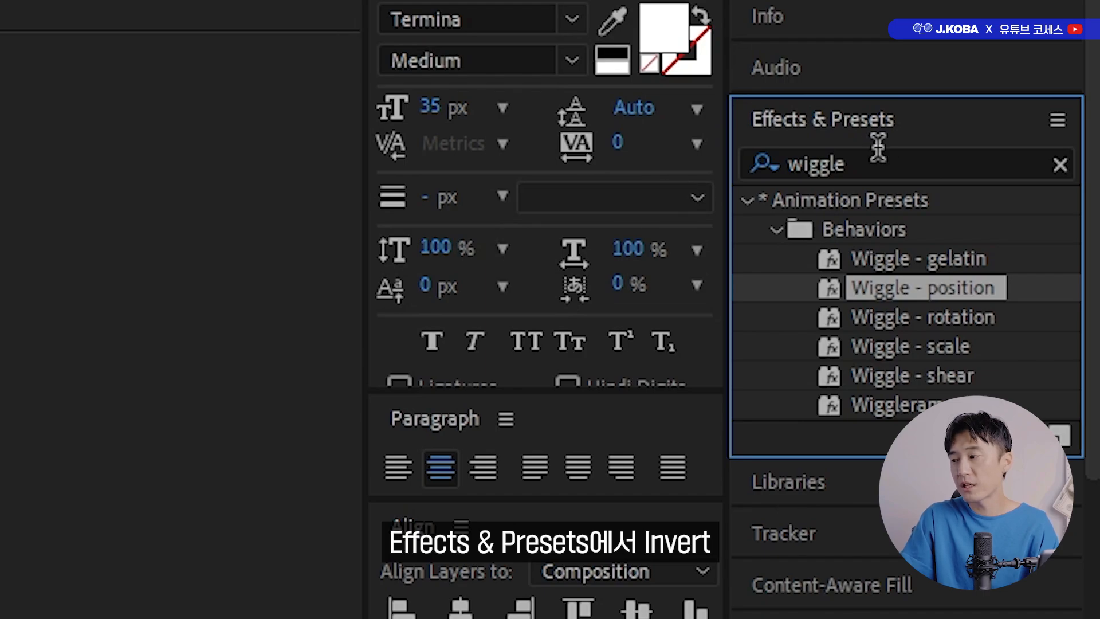
left_click(878, 150)
type("invert")
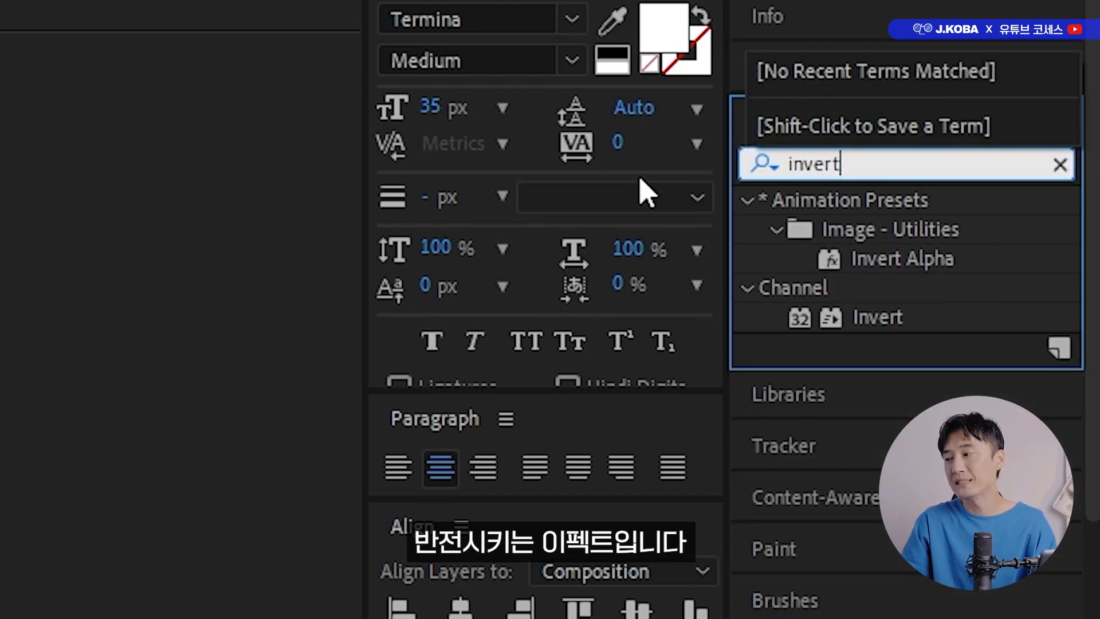
left_click_drag(877, 318, 519, 350)
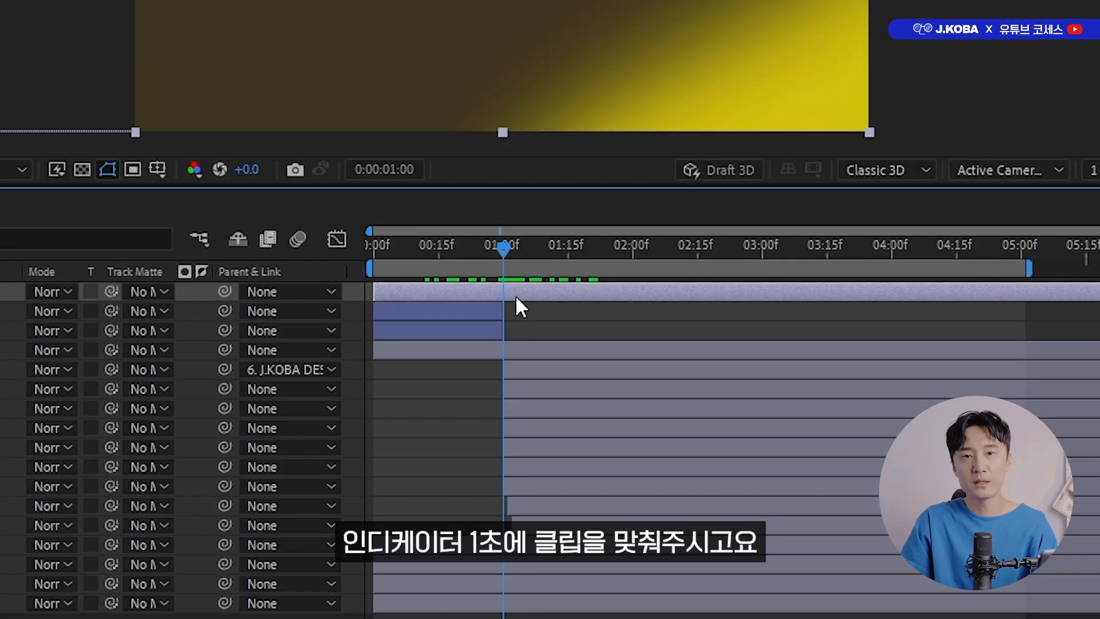
Start the adjustment layer at 0:00:01:00, split it at 0:00:01:03, delete the rear part, and preview the three-frame flash.
left_click_drag(532, 285, 554, 287)
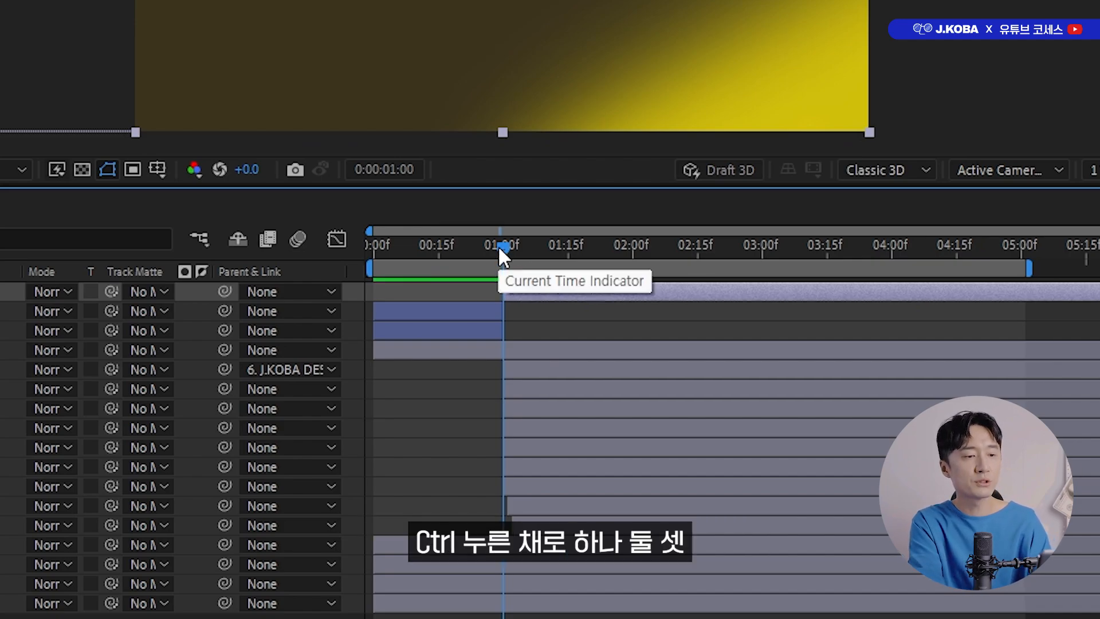
key("ctrl+Right")
key("ctrl+Right")
key("ctrl+Right")
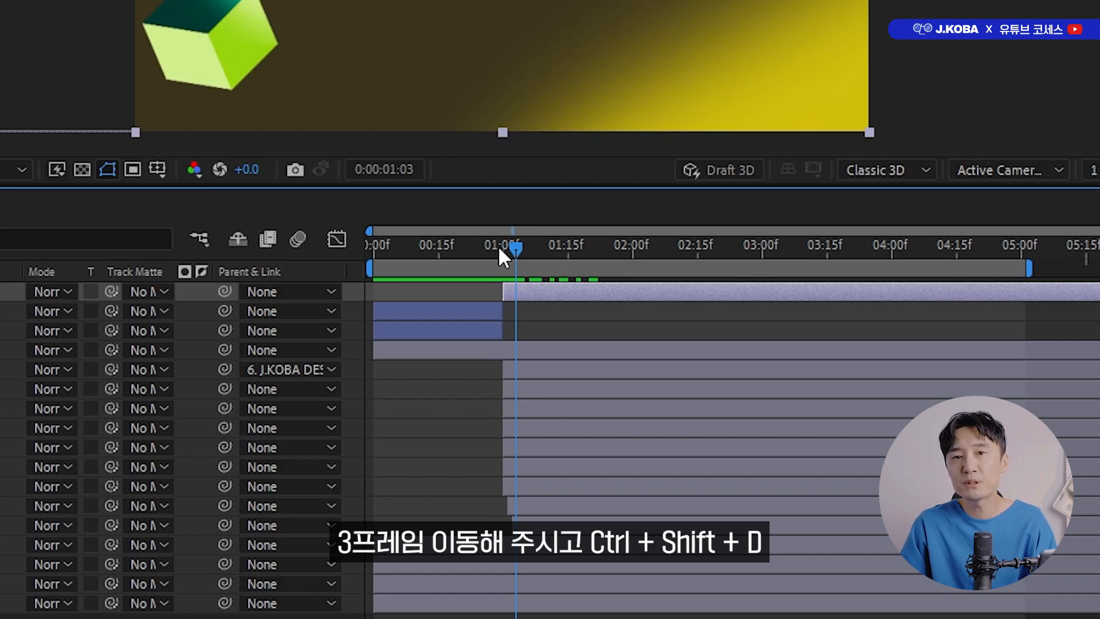
key("ctrl+shift+d")
key("Delete")
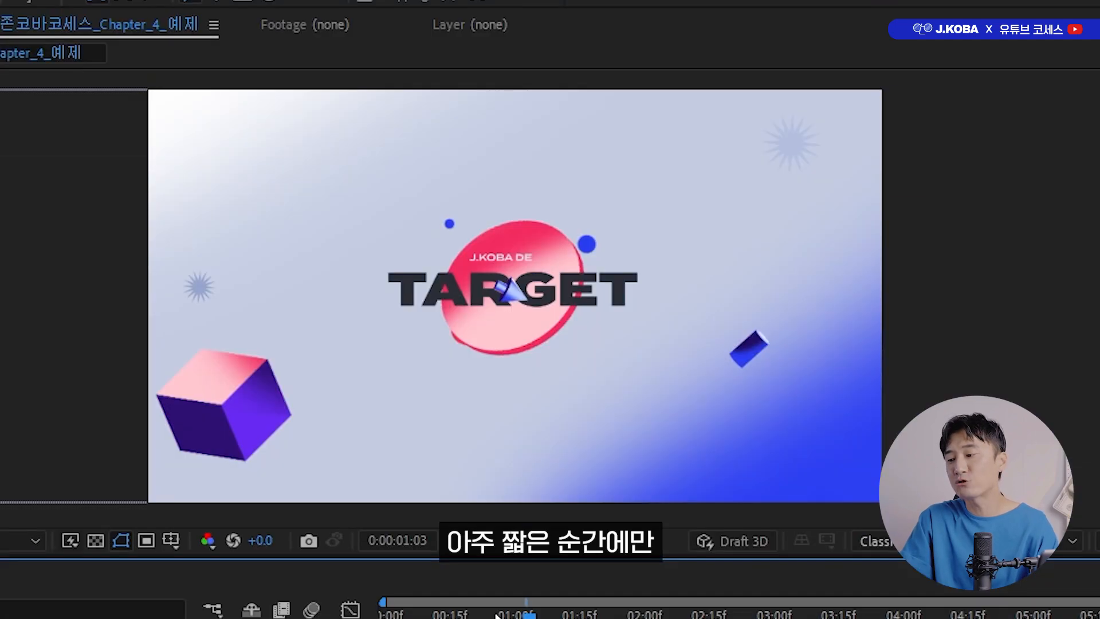
left_click_drag(480, 243, 455, 242)
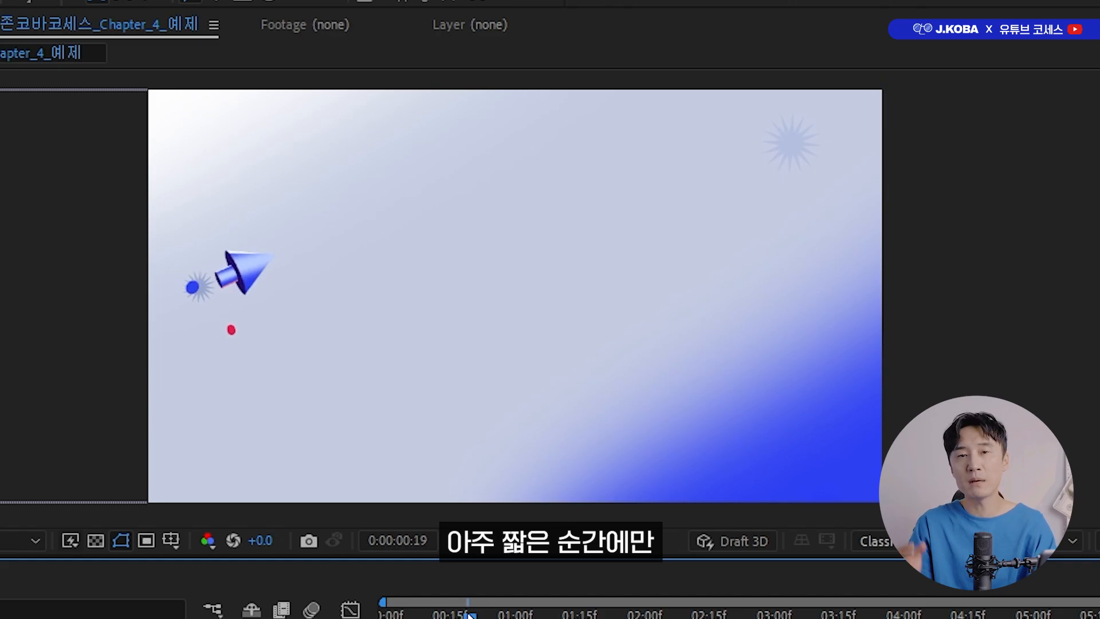
key("space")
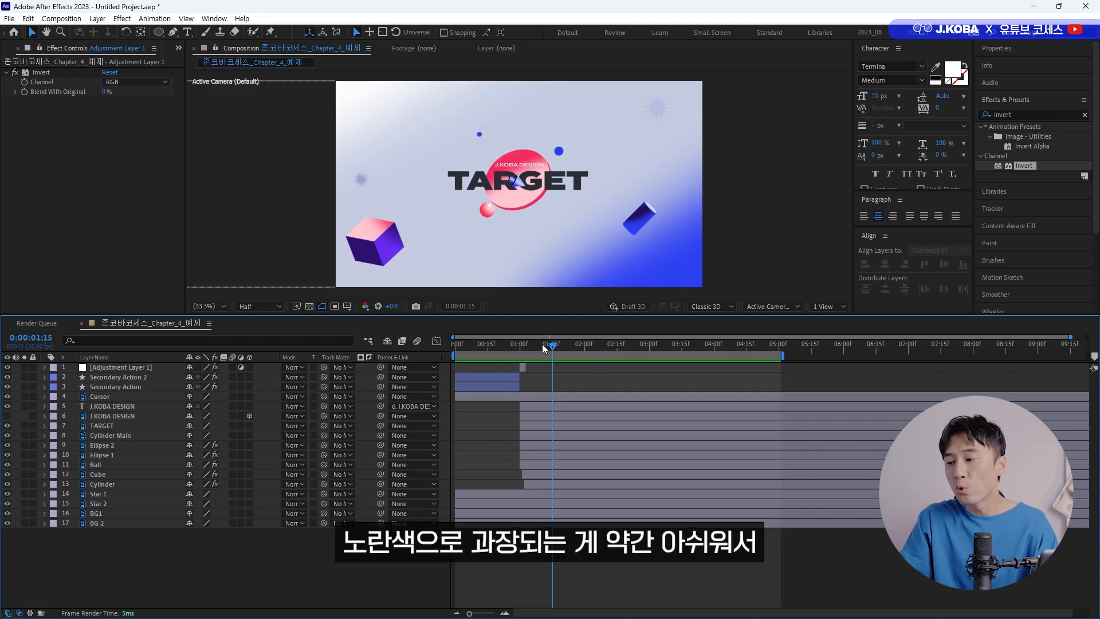
Rename the adjustment layer that creates the colour flash as Invert.
left_click(522, 343)
left_click(137, 369)
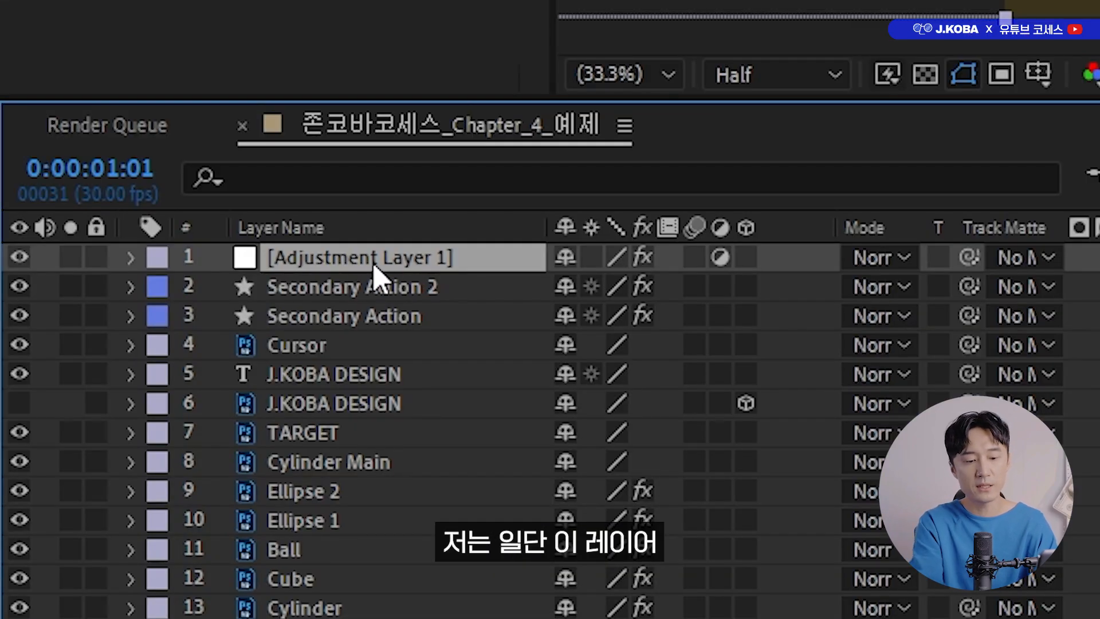
key("Return")
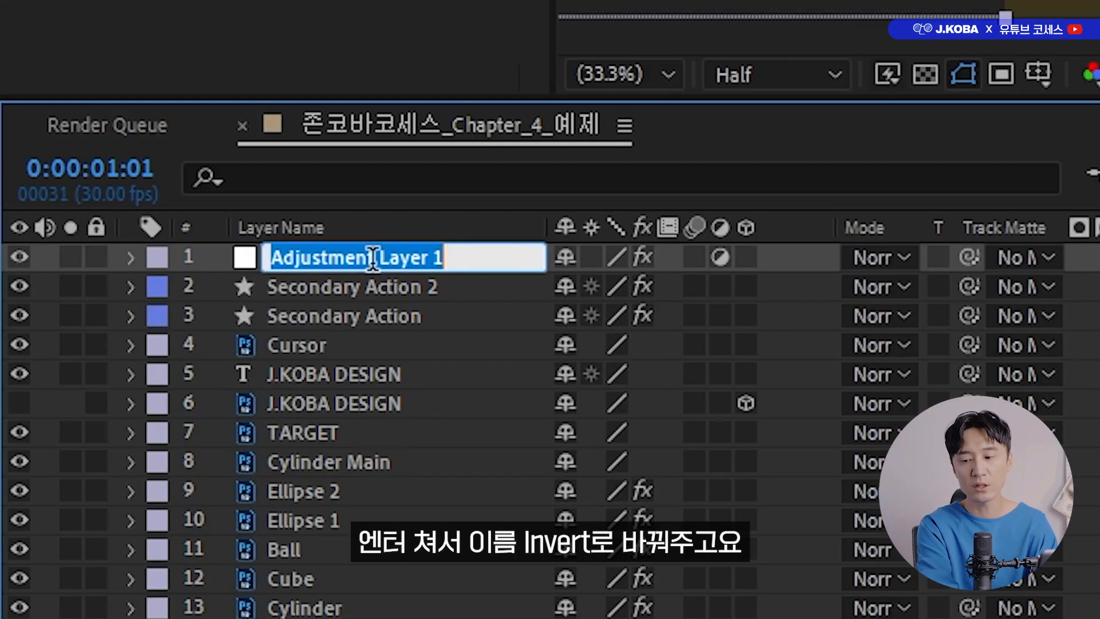
type("Invert")
key("Return")
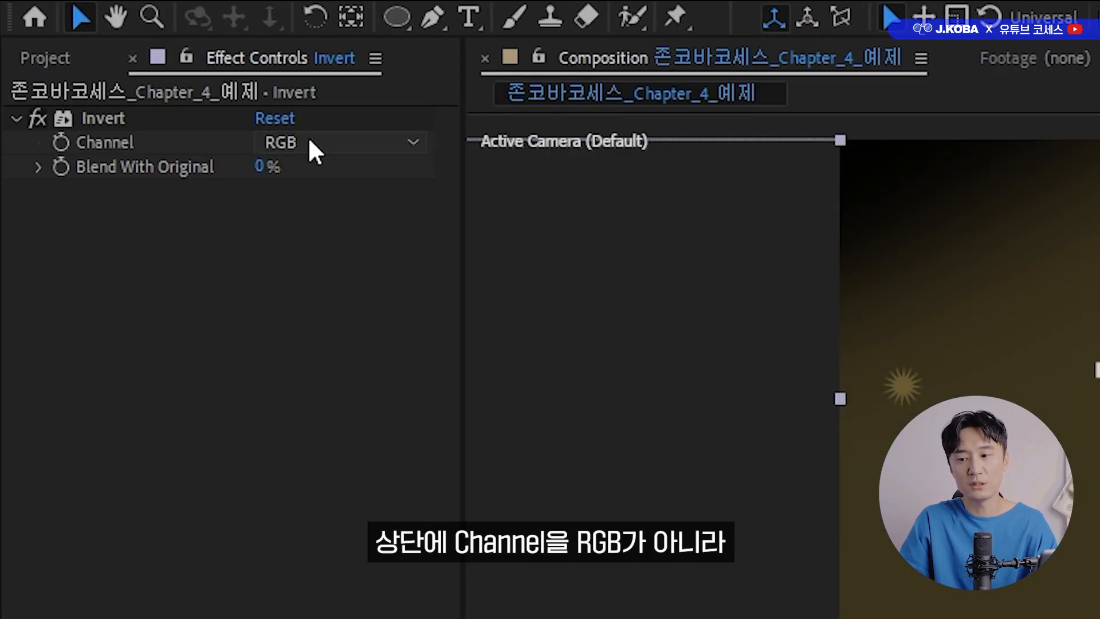
Set the Invert effect's channel to Lightness and preview the flash from before 0:00:01:00.
left_click(309, 150)
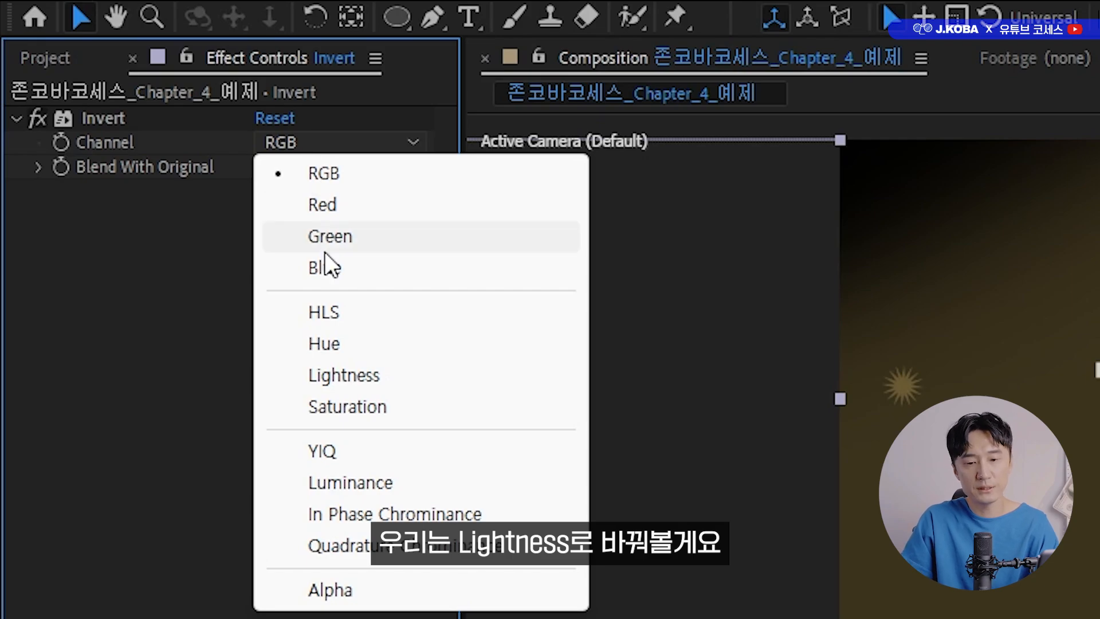
left_click(356, 375)
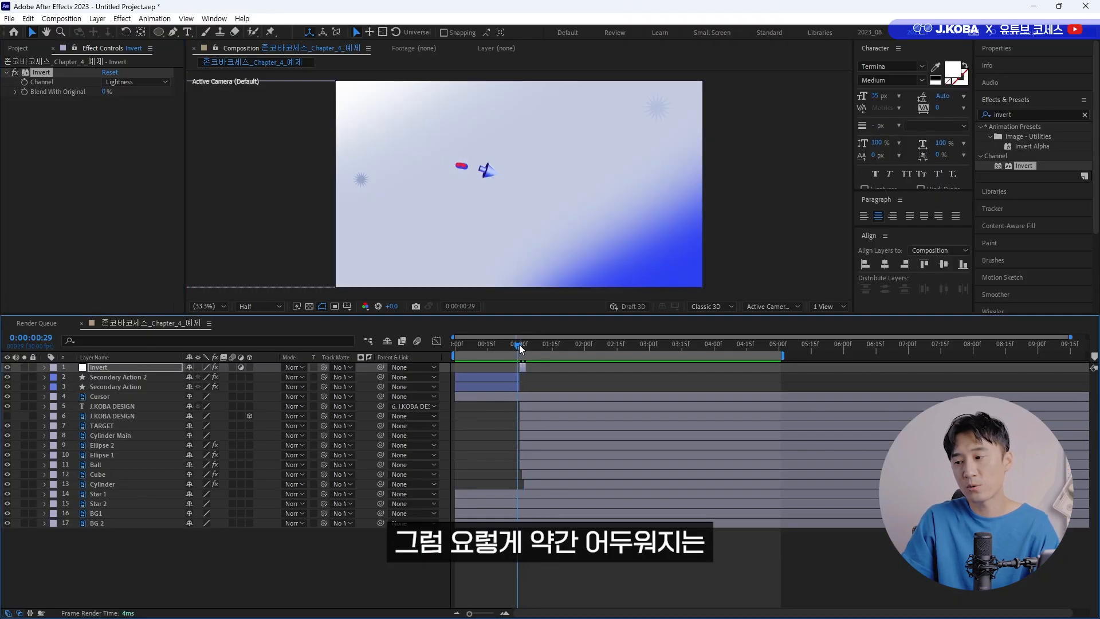
left_click_drag(519, 344, 494, 346)
key("space")
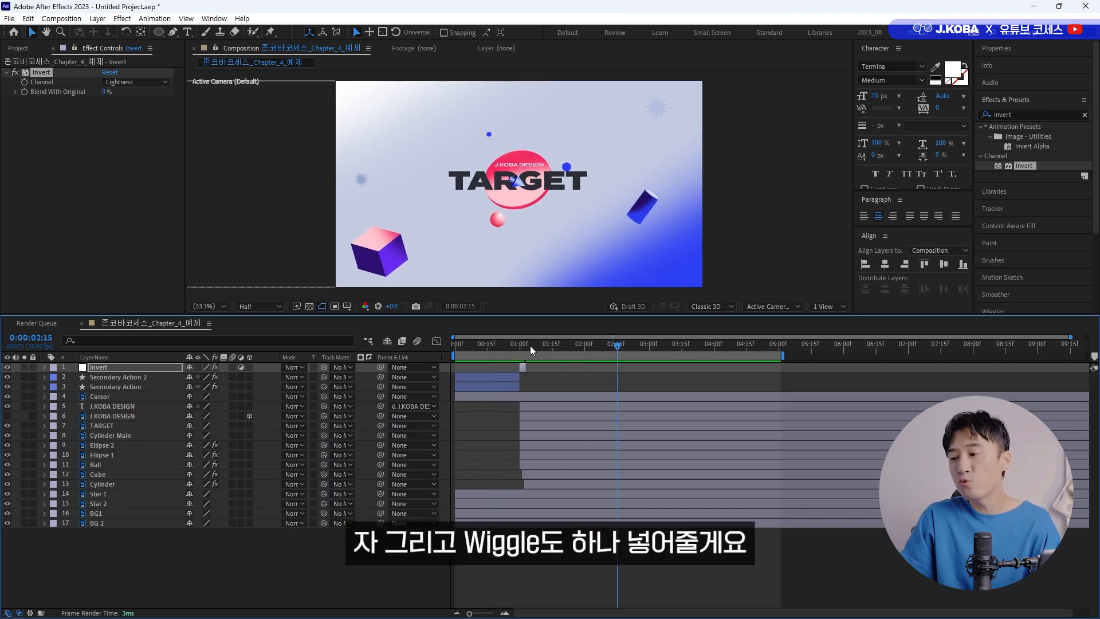
Create a new adjustment layer above the others with the time at 0:00:01:00 and name it Wiggle.
left_click_drag(530, 345, 520, 346)
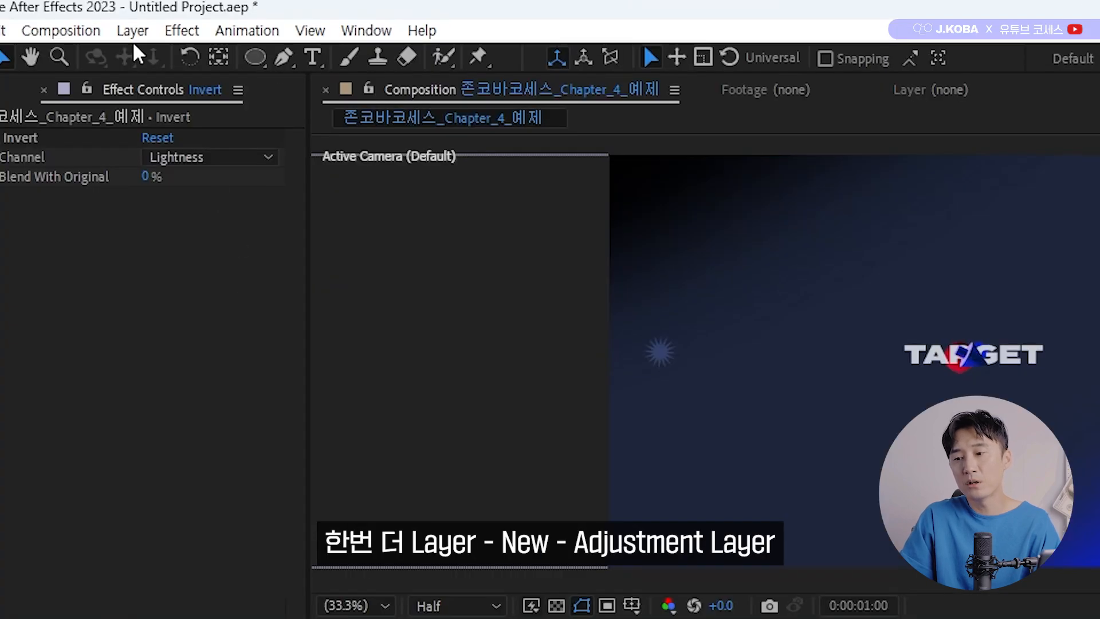
left_click(132, 34)
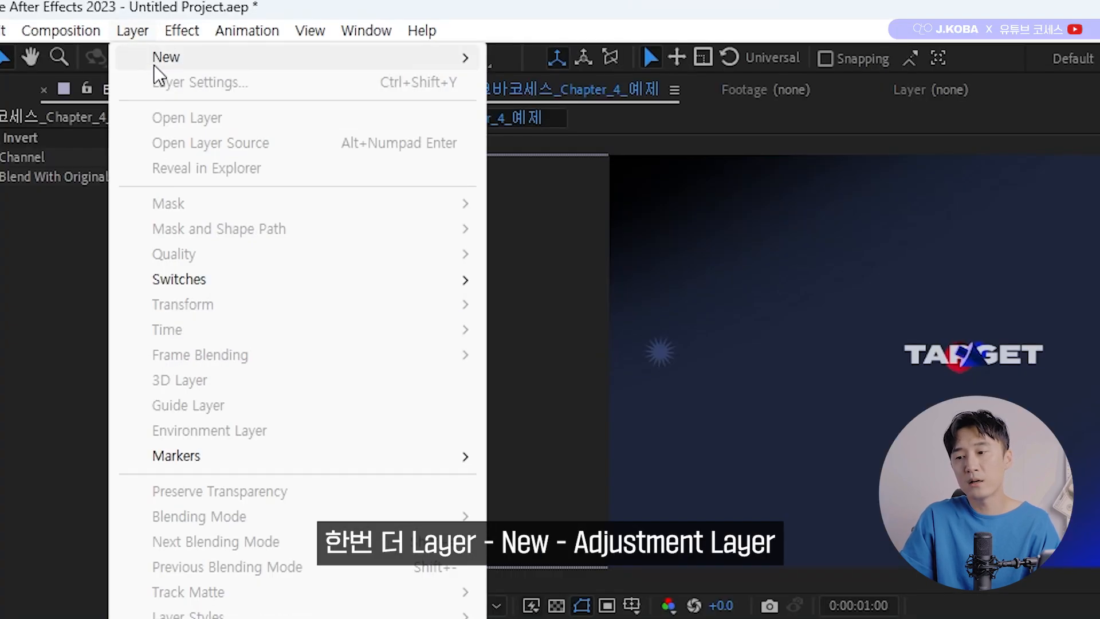
mouse_move(153, 60)
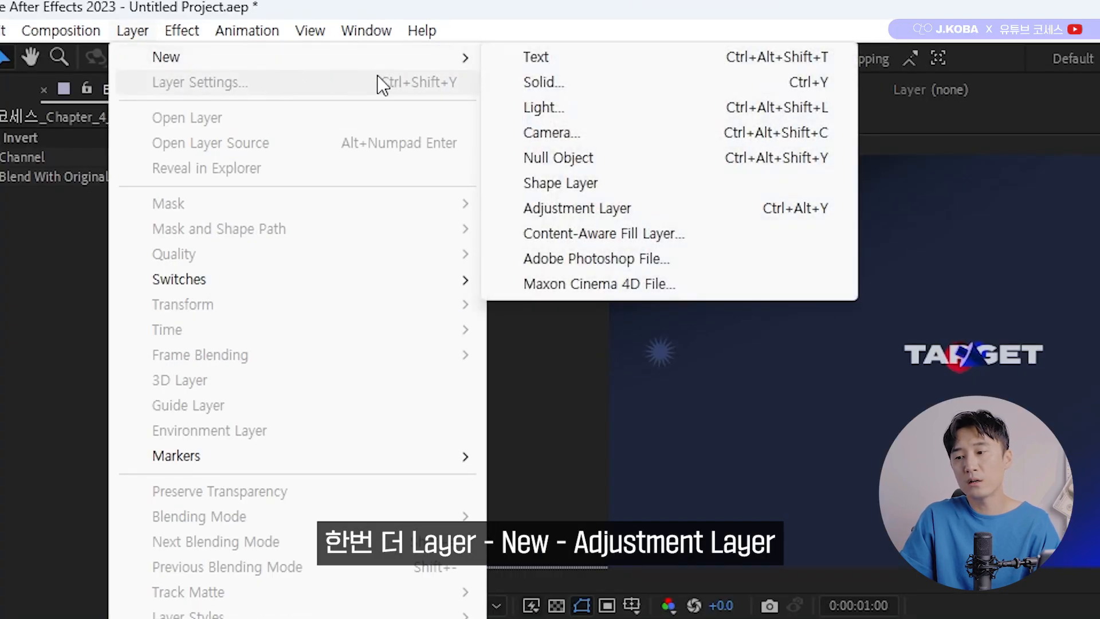
left_click(582, 209)
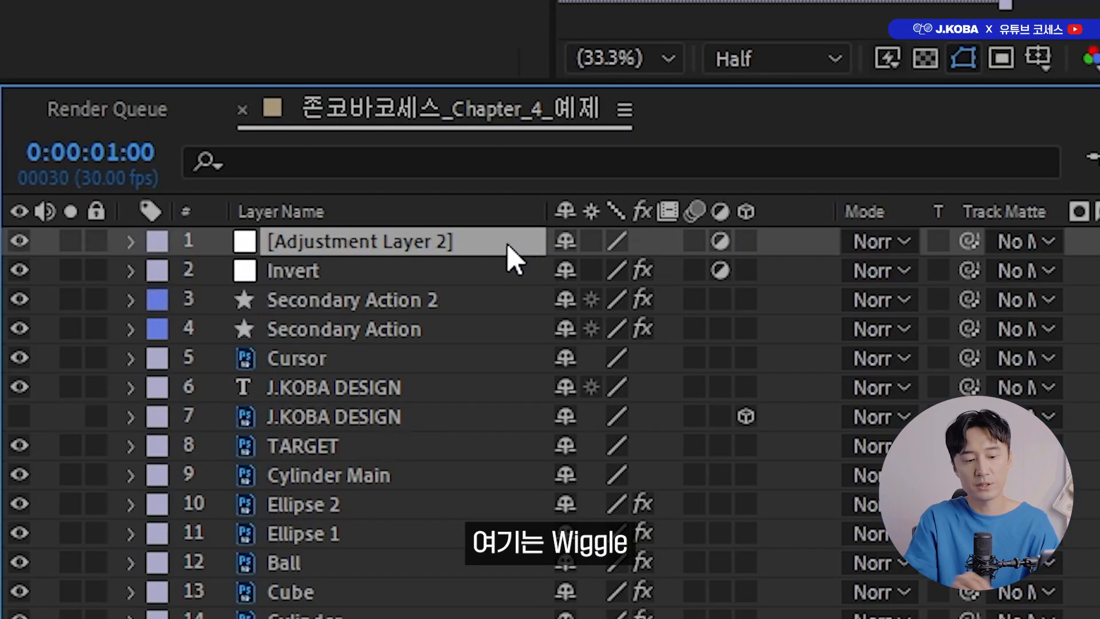
key("Return")
type("Wig")
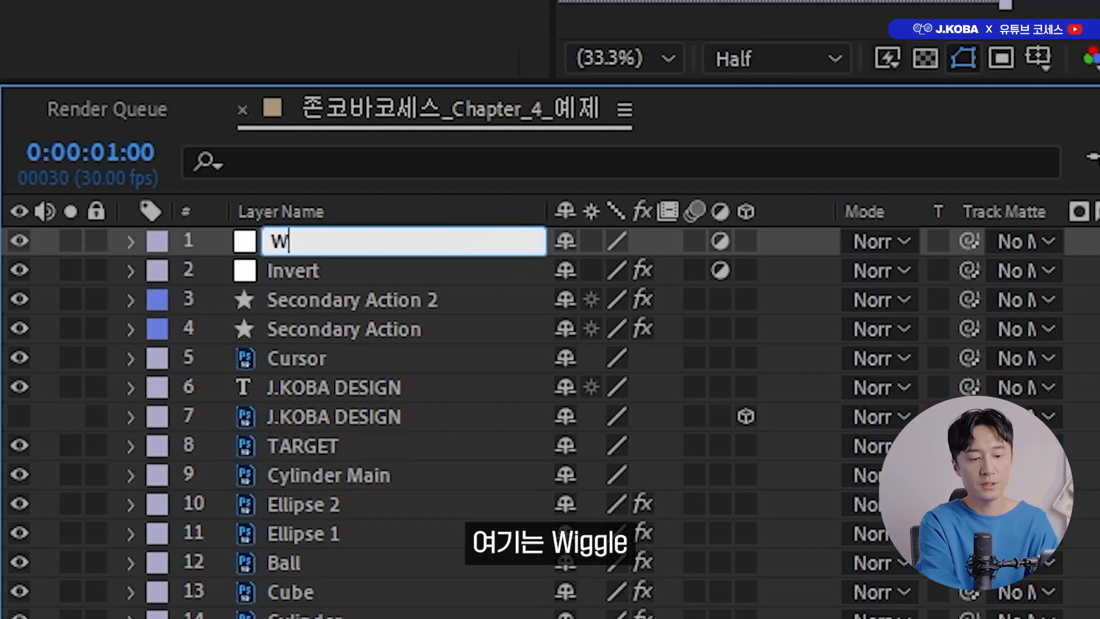
type("gle")
key("Return")
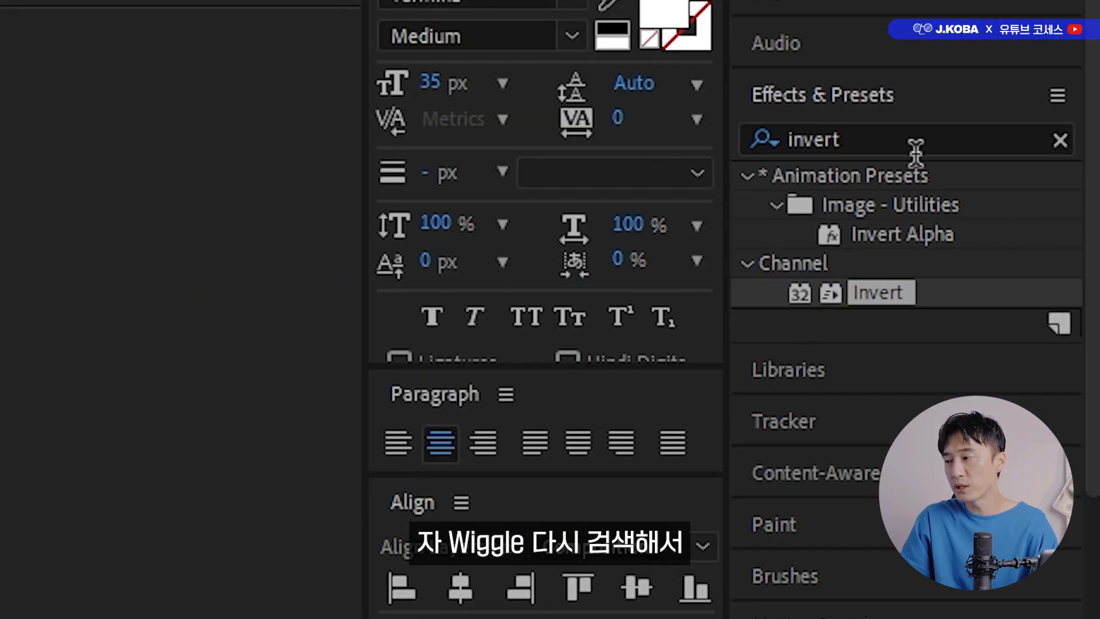
Find the Wiggle - position preset and apply it to the Wiggle adjustment layer.
left_click(915, 151)
type("wiggle")
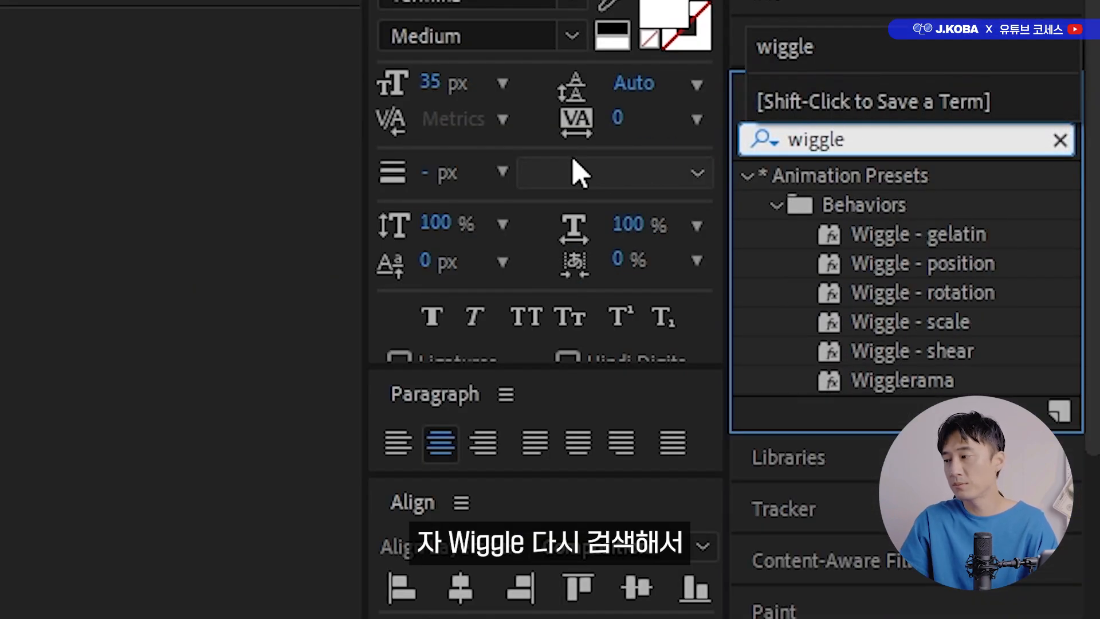
left_click_drag(927, 270, 606, 367)
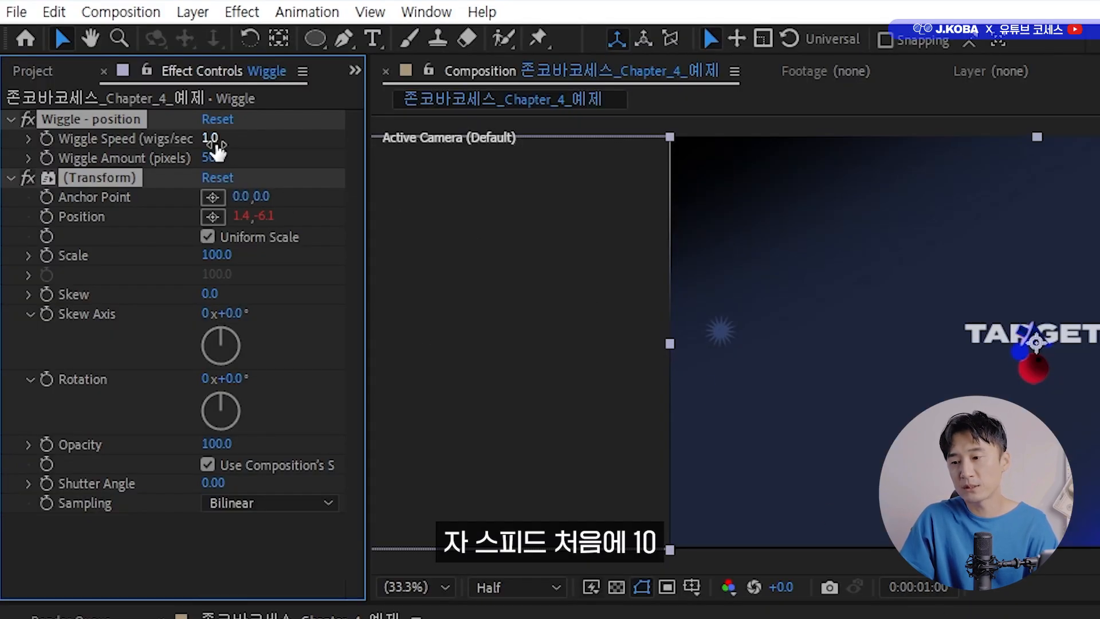
Set the Wiggle layer's Wiggle Speed to 10 and Wiggle Amount to 80 pixels at 0:00:01:00.
left_click(212, 139)
type("10")
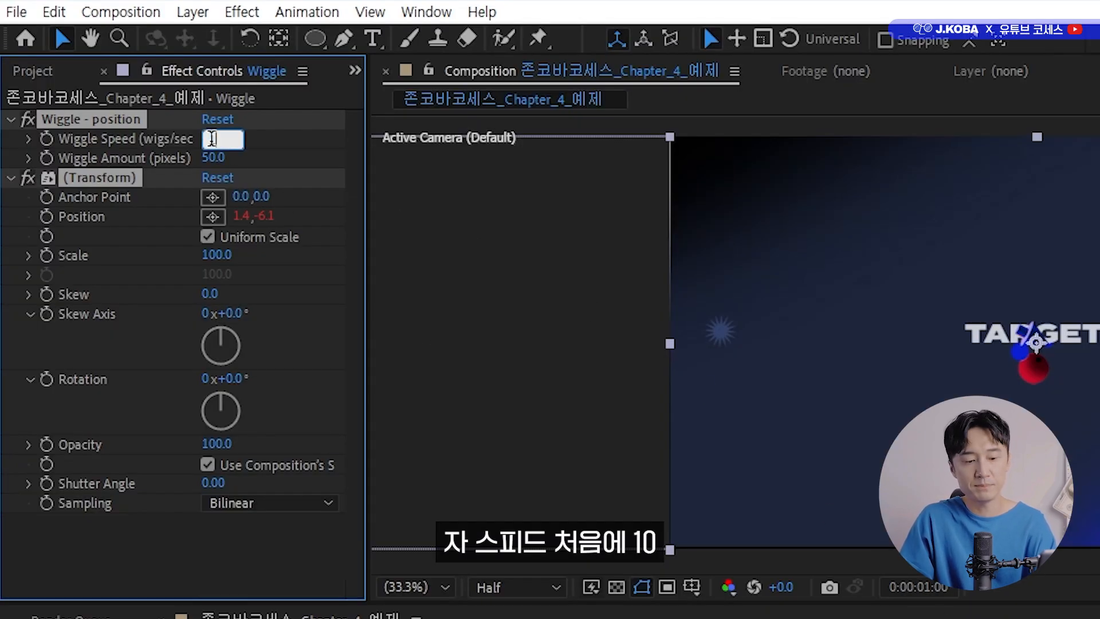
key("Return")
left_click(215, 158)
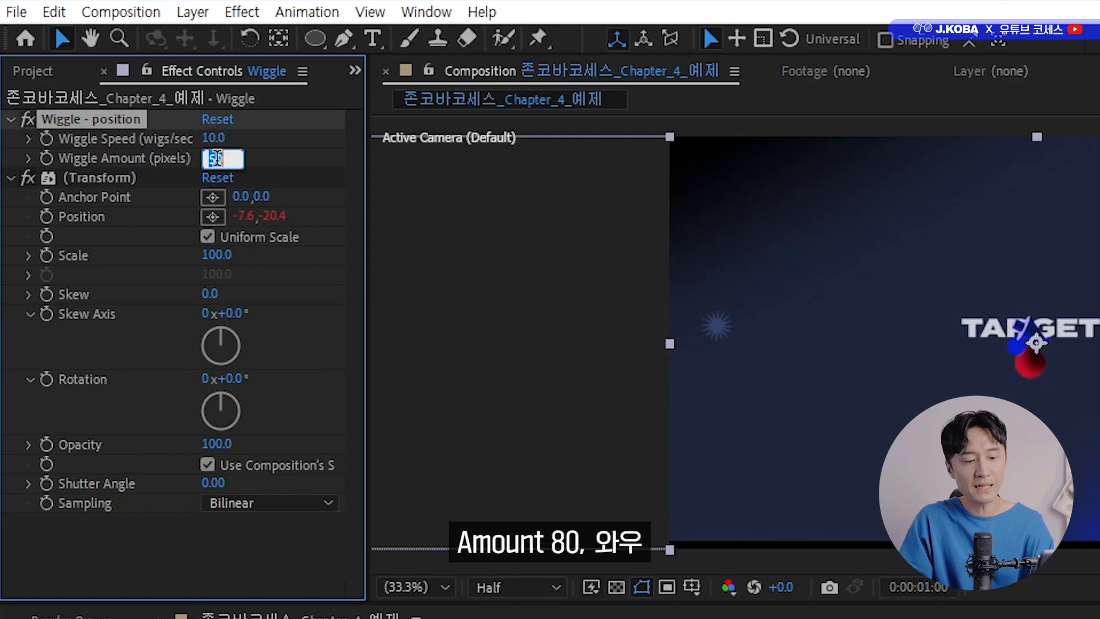
type("80")
key("Return")
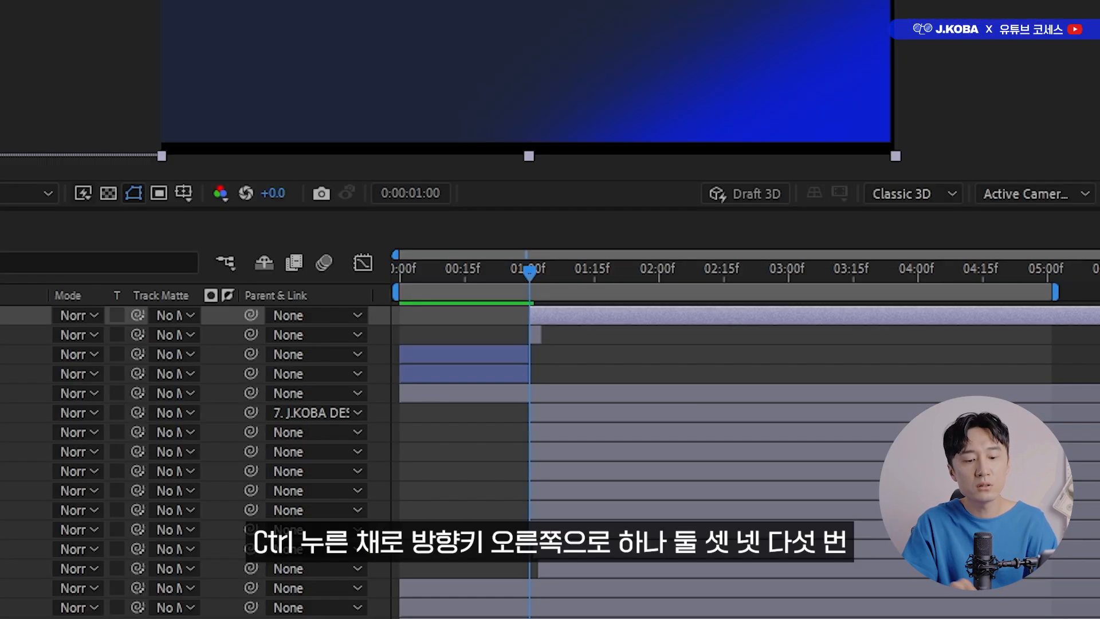
Keyframe Wiggle Speed and Wiggle Amount to 0 at 0:00:01:05, and preview the shake from before the impact.
key("ctrl+Right")
key("ctrl+Right")
key("ctrl+Right")
key("ctrl+Right")
key("ctrl+Right")
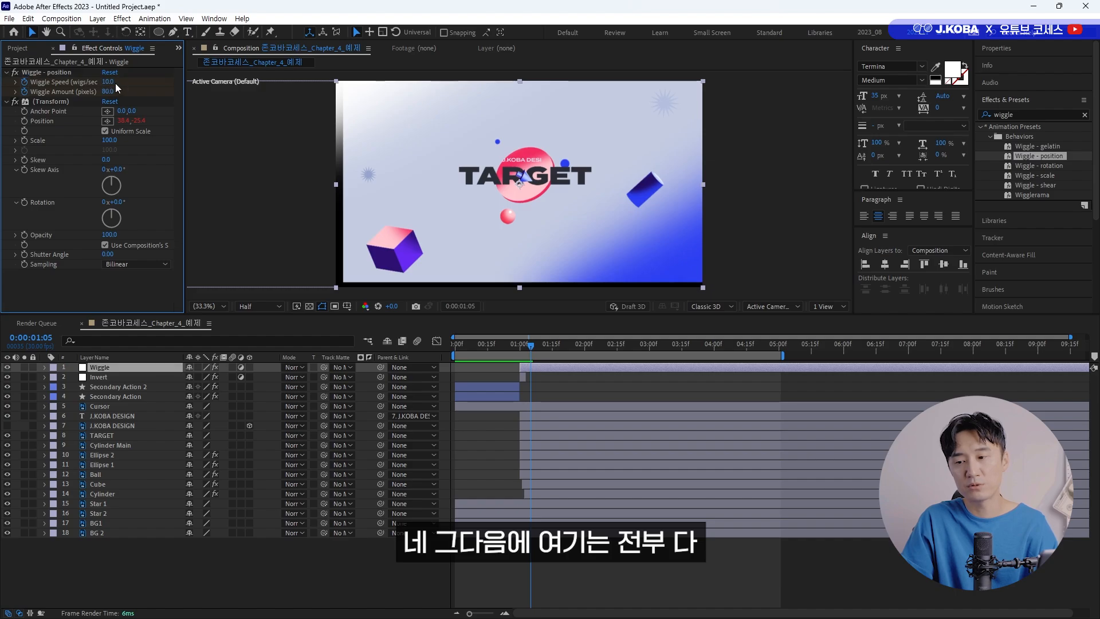
left_click(109, 82)
type("0")
key("Tab")
type("0")
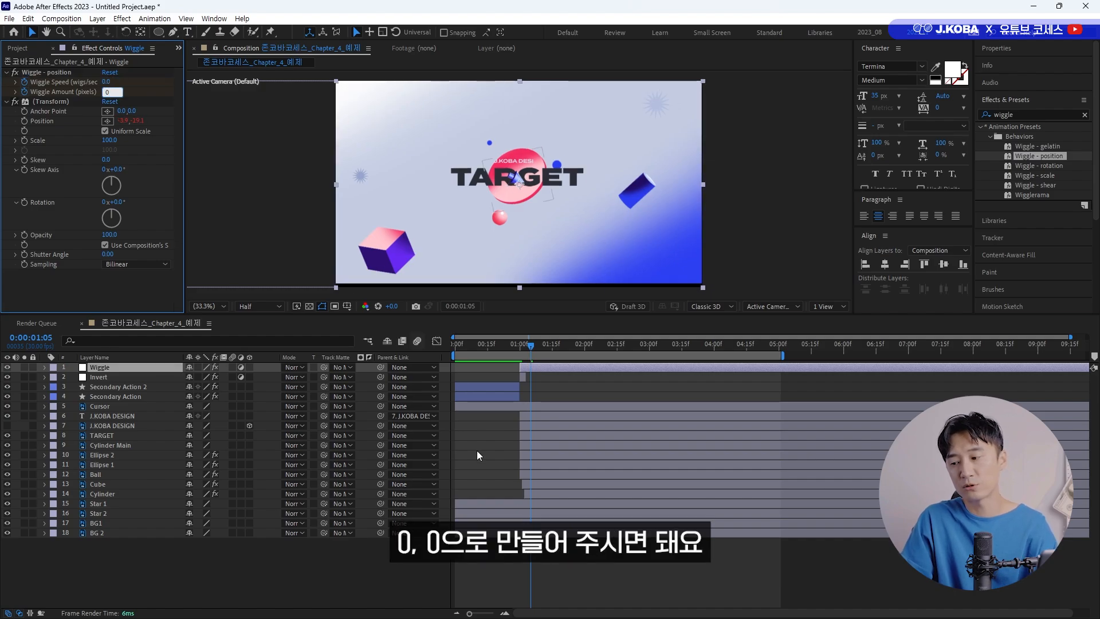
left_click(527, 366)
left_click(505, 346)
key("space")
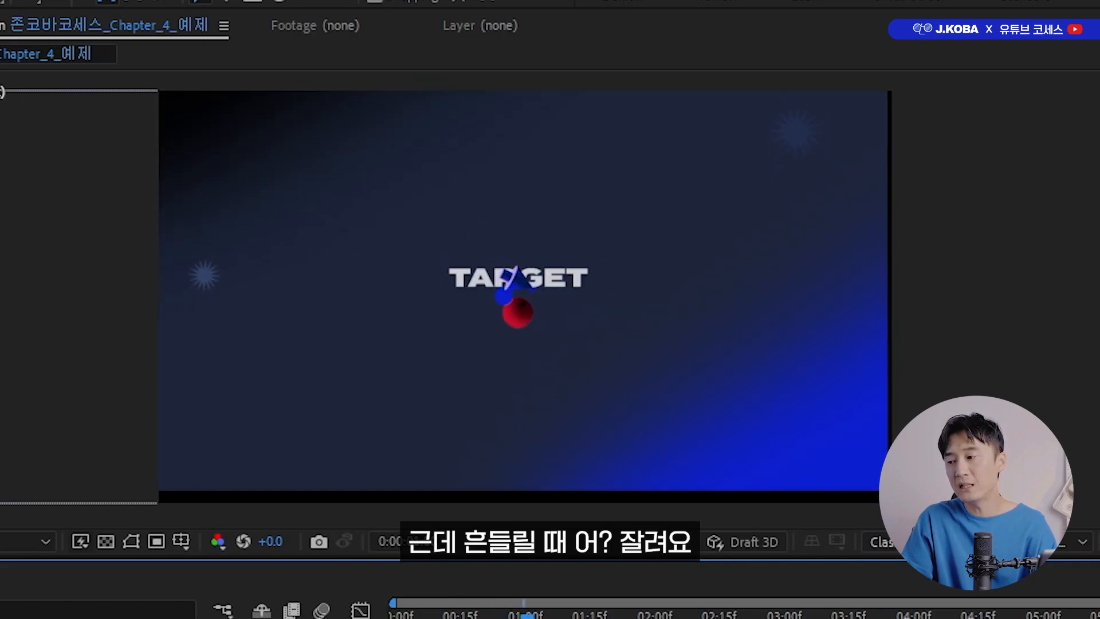
Scale the BG1 and BG 2 background layers together to 110%.
left_click(106, 533)
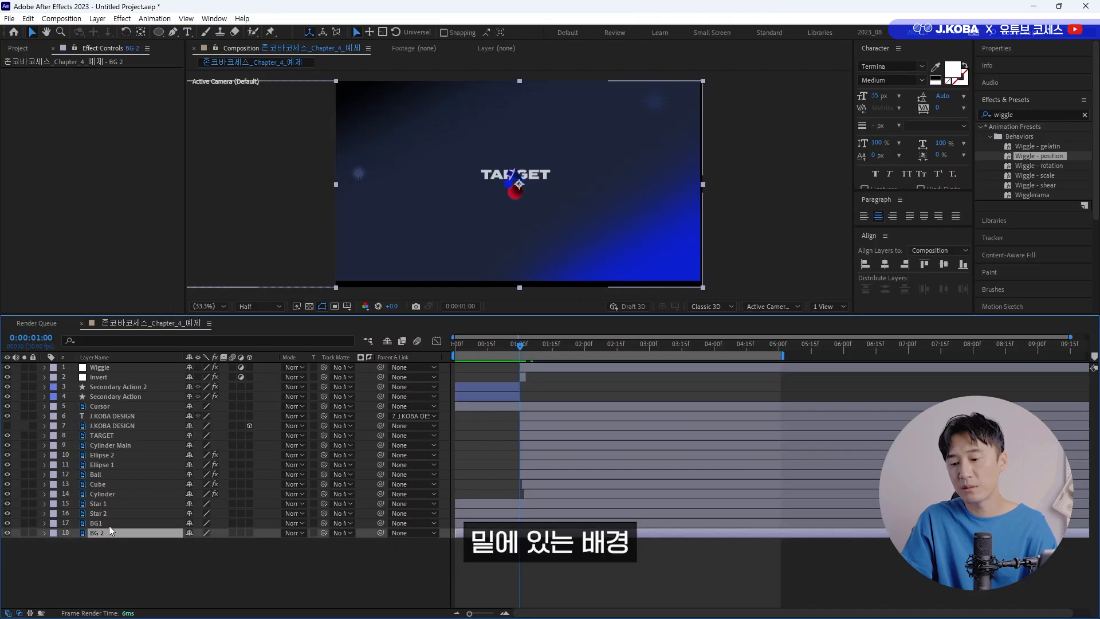
left_click(109, 523, "shift")
key("s")
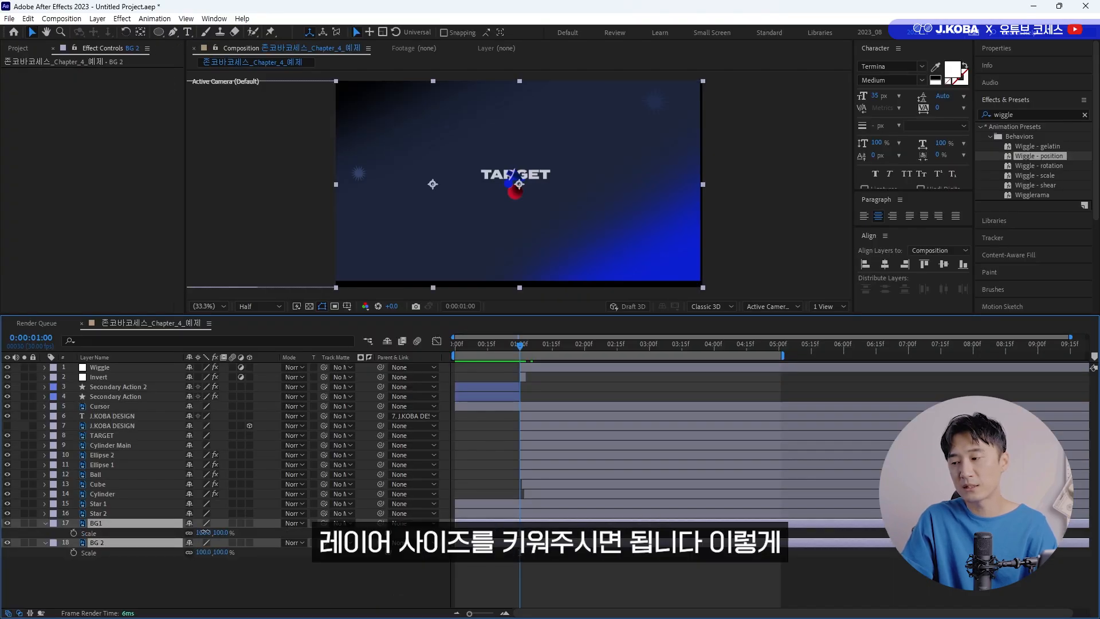
left_click_drag(204, 532, 209, 532)
left_click(163, 569)
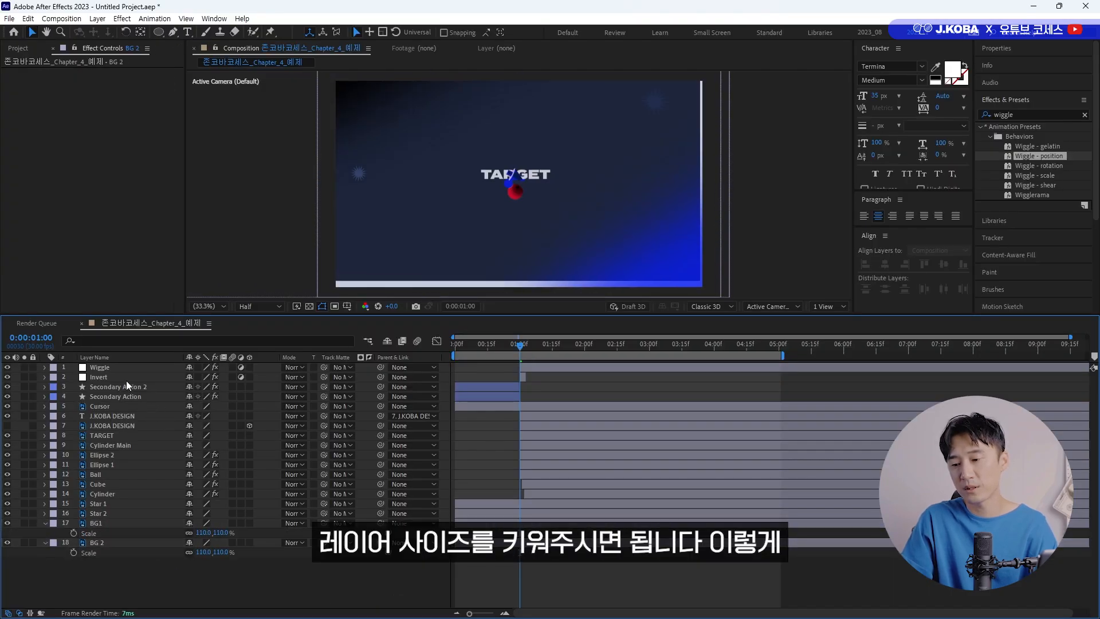
Scale the Invert adjustment layer to 113% and preview the animation.
left_click(122, 378)
key("s")
left_click_drag(205, 387, 212, 387)
left_click(311, 599)
key("space")
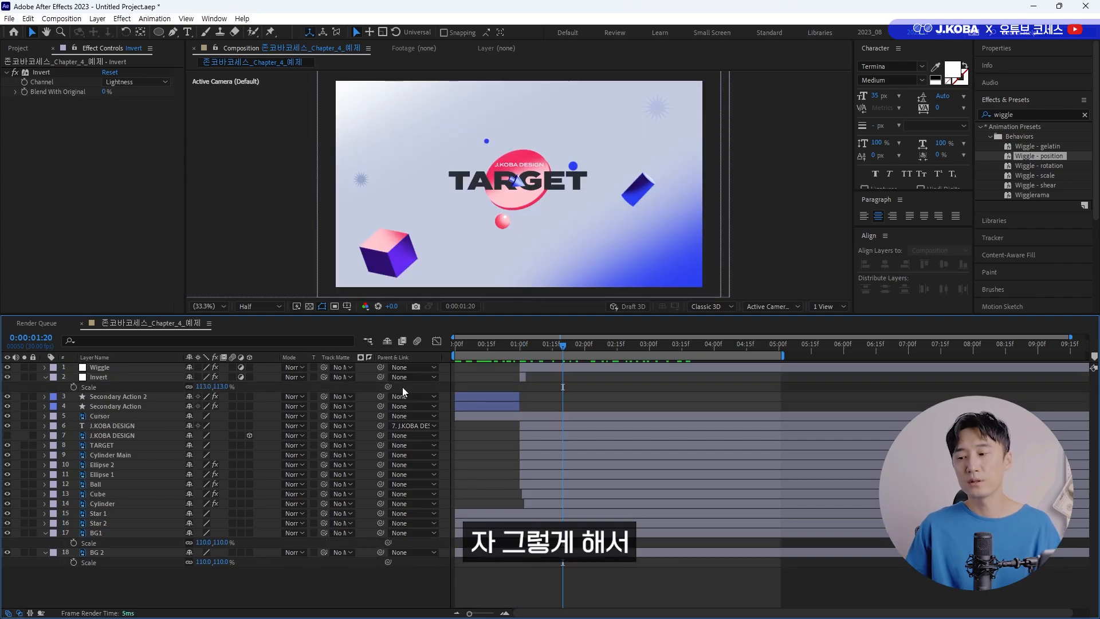